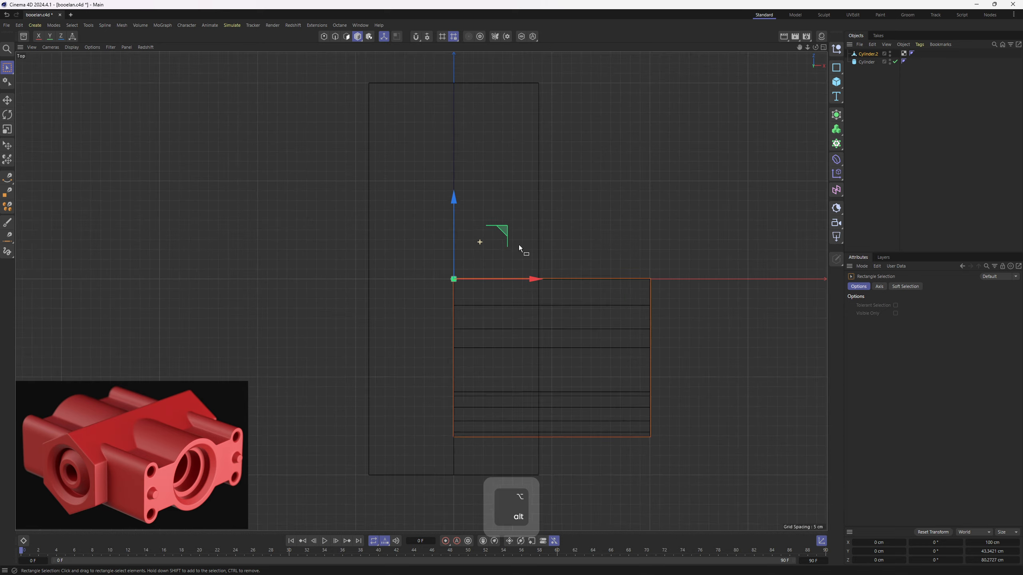
- Mirror the Cylinder.2 section across X, Y and Z with a Symmetry generator set to + to - on each axis and Weld On
{"action": "middle_click", "coordinate": [485, 321]}
{"action": "middle_click", "coordinate": [403, 202]}
{"action": "left_click_drag", "start_coordinate": [580, 276], "coordinate": [423, 226], "text": "alt"}
{"action": "left_click", "coordinate": [836, 117]}
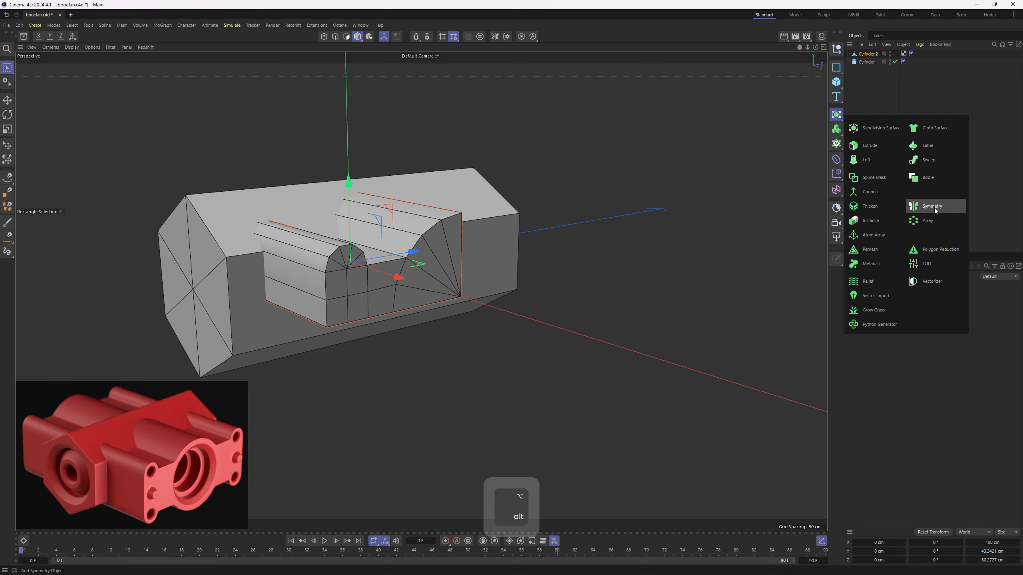
{"action": "left_click", "coordinate": [934, 207]}
{"action": "left_click_drag", "start_coordinate": [651, 233], "coordinate": [669, 311], "text": "alt"}
{"action": "left_click", "coordinate": [957, 342]}
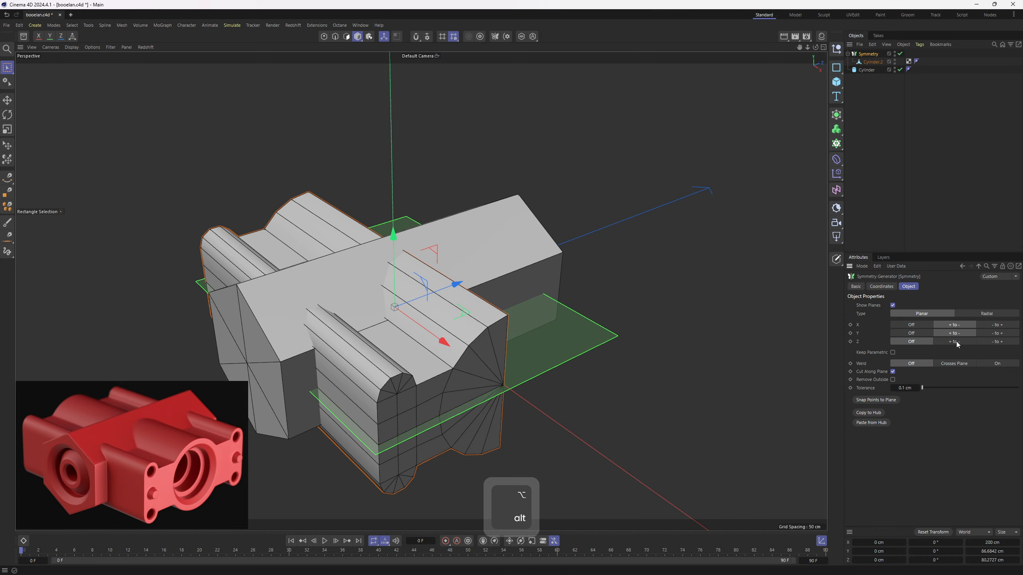
{"action": "left_click", "coordinate": [956, 342]}
{"action": "left_click_drag", "start_coordinate": [821, 333], "coordinate": [596, 301], "text": "alt"}
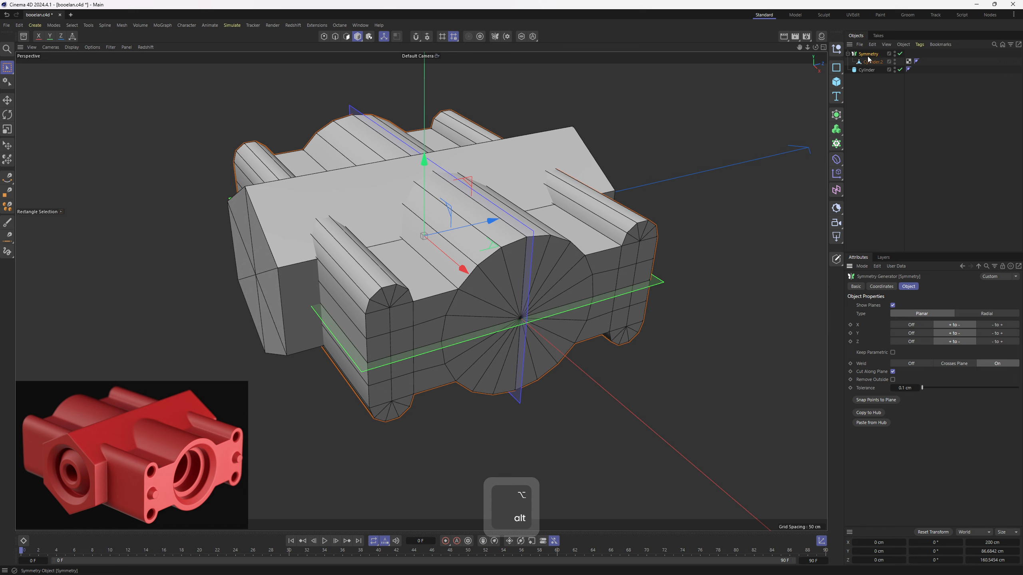
- Make the Symmetry object editable, take Cylinder.2 out of it and delete the leftover Symmetry null
{"action": "key", "text": "c"}
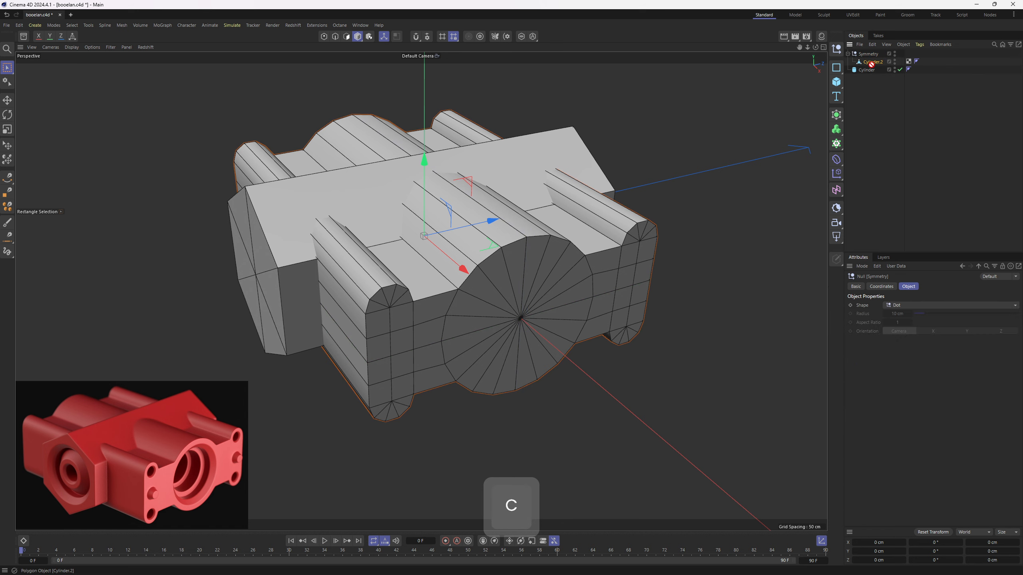
{"action": "left_click", "coordinate": [868, 54]}
{"action": "key", "text": "Delete"}
{"action": "left_click", "coordinate": [867, 54]}
{"action": "left_click_drag", "start_coordinate": [499, 265], "coordinate": [462, 299], "text": "alt"}
{"action": "key", "text": "e"}
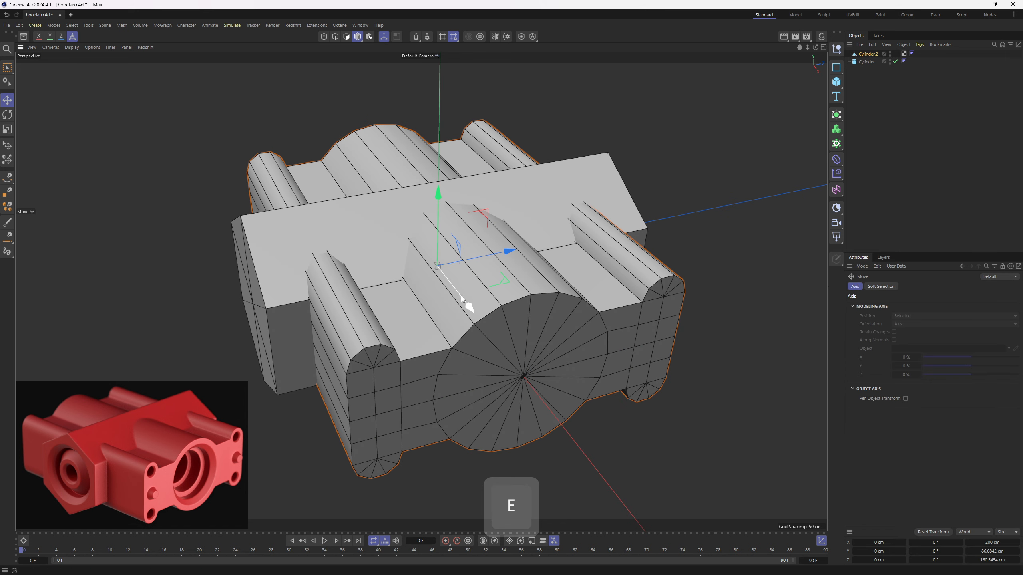
{"action": "key", "text": "3"}
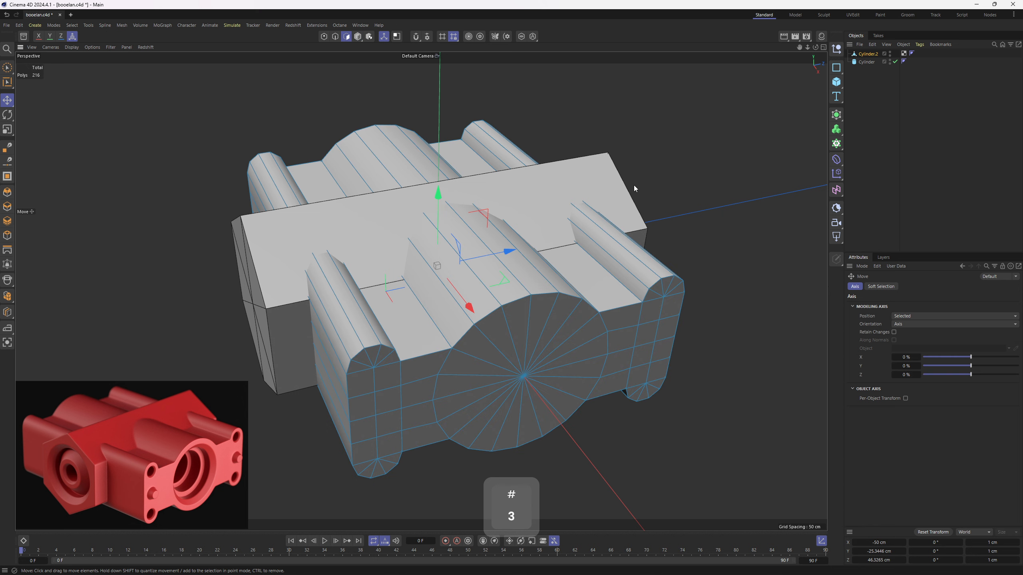
- Create a Boole with the hexagonal Cylinder as its first child and Cylinder.2 as its second
{"action": "left_click", "coordinate": [865, 62]}
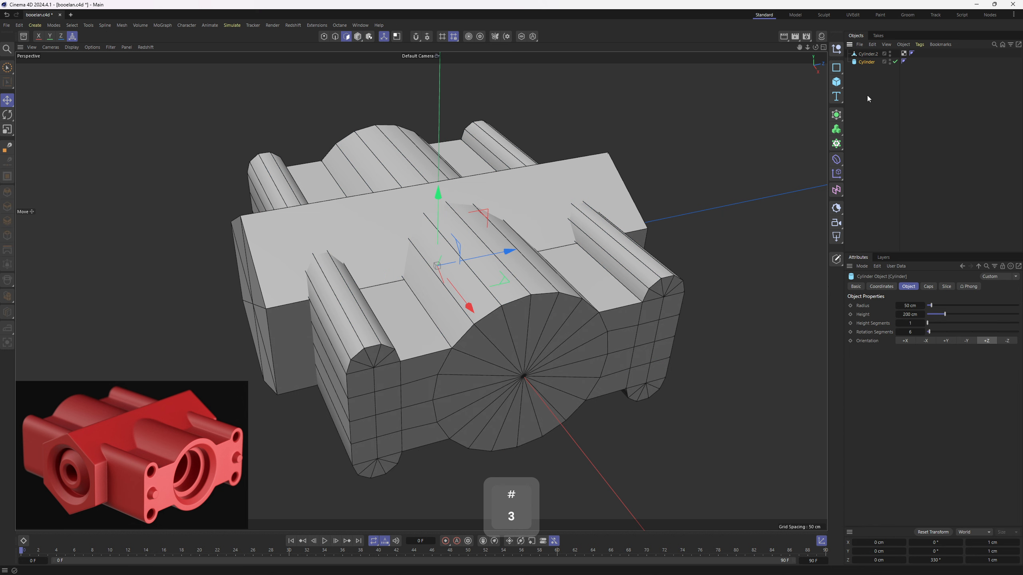
{"action": "left_click", "coordinate": [836, 115]}
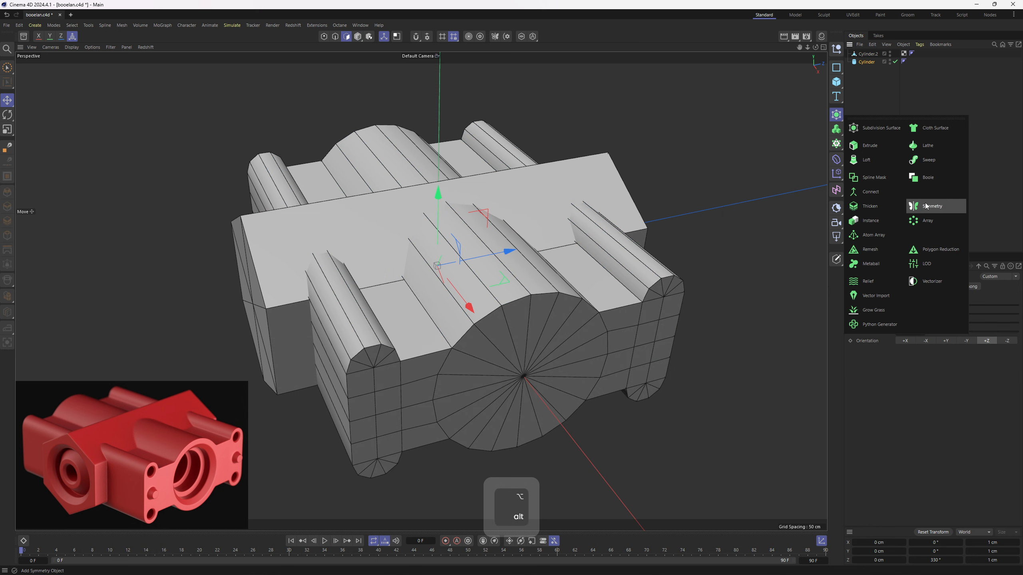
{"action": "left_click", "coordinate": [922, 181], "text": "alt"}
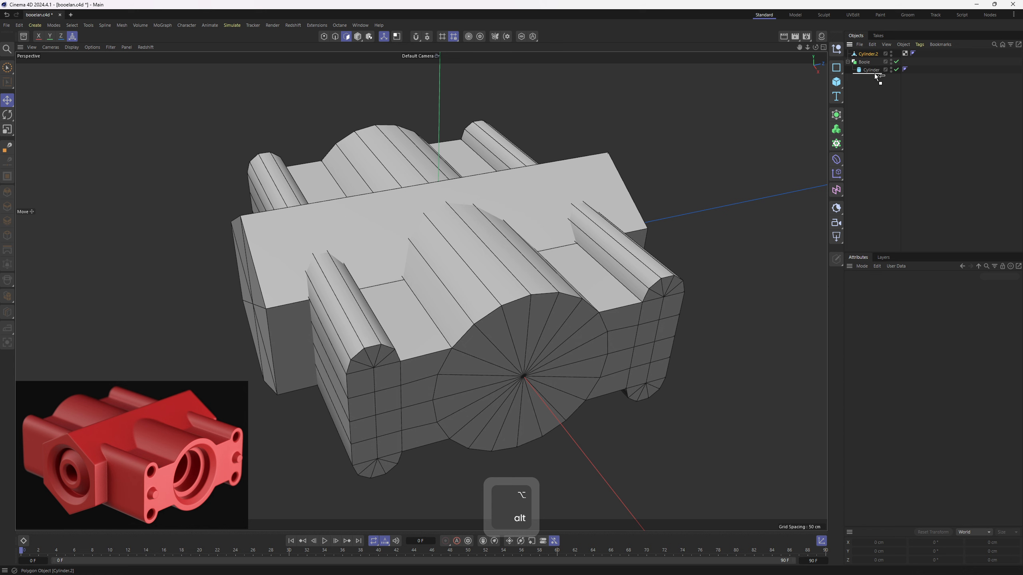
{"action": "left_click_drag", "start_coordinate": [873, 74], "coordinate": [873, 73]}
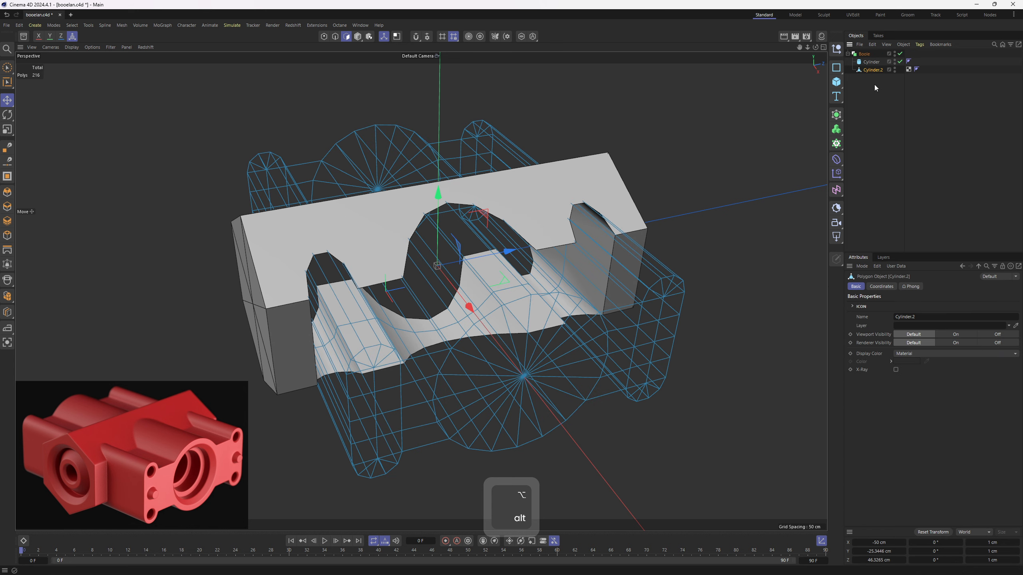
{"action": "left_click", "coordinate": [866, 63]}
{"action": "left_click_drag", "start_coordinate": [572, 194], "coordinate": [622, 199], "text": "alt"}
- Set the Boole's Boolean Type to A union B
{"action": "left_click", "coordinate": [864, 54]}
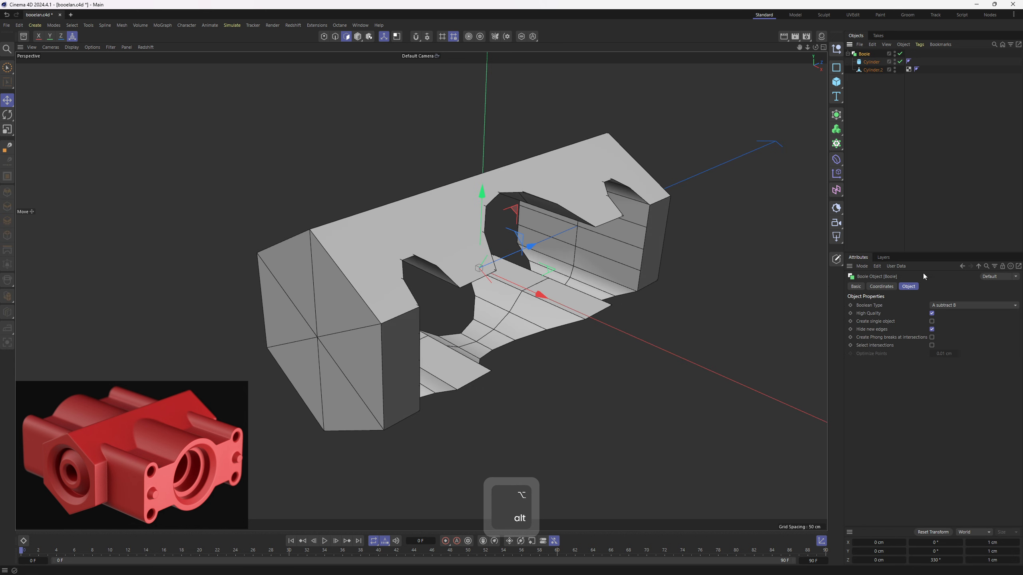
{"action": "left_click", "coordinate": [957, 303]}
{"action": "left_click", "coordinate": [962, 316]}
{"action": "left_click_drag", "start_coordinate": [711, 287], "coordinate": [519, 305], "text": "alt"}
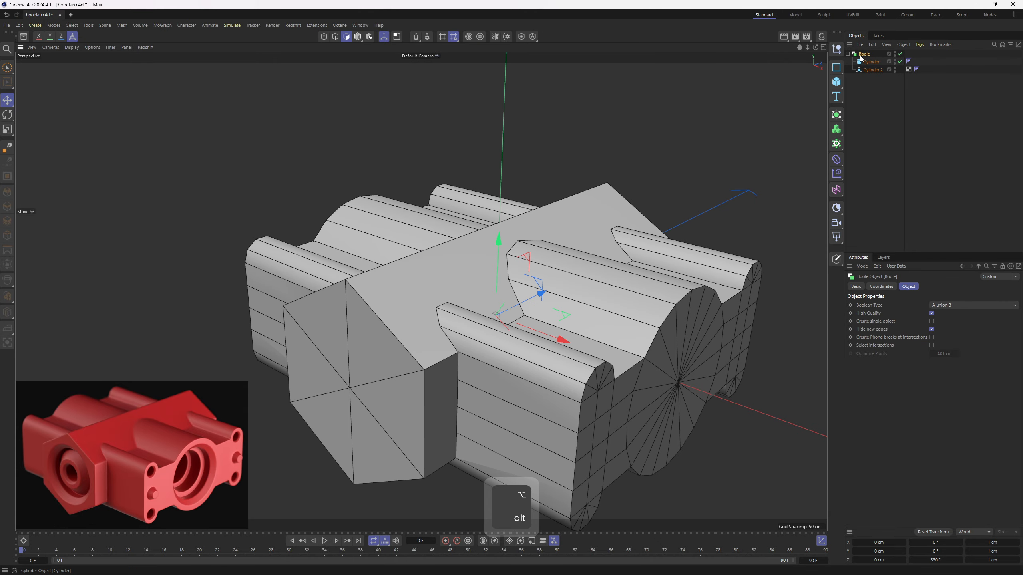
- Enable Create single object on the Boole and make it editable as one mesh
{"action": "key", "text": "c"}
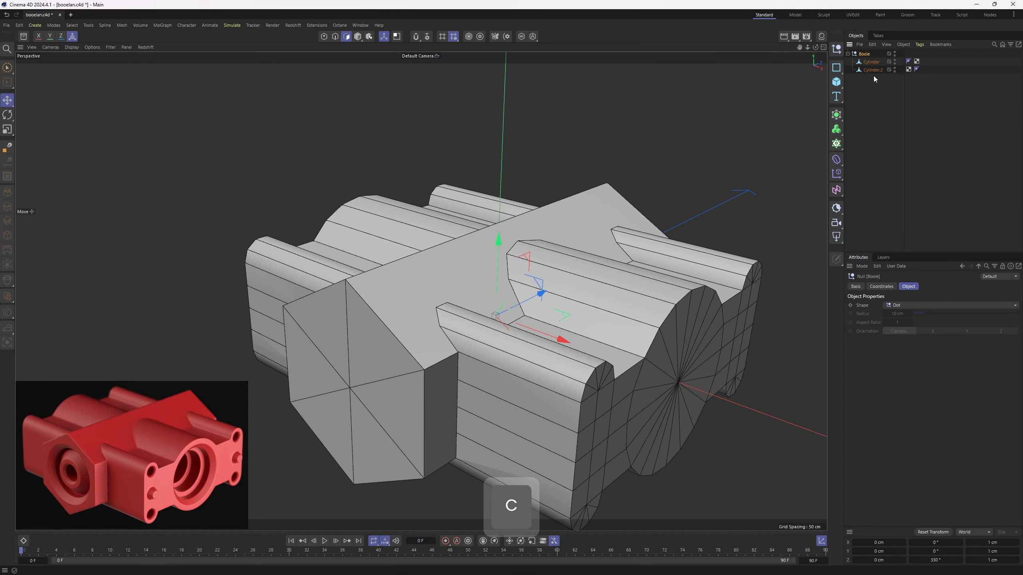
{"action": "key", "text": "ctrl+z"}
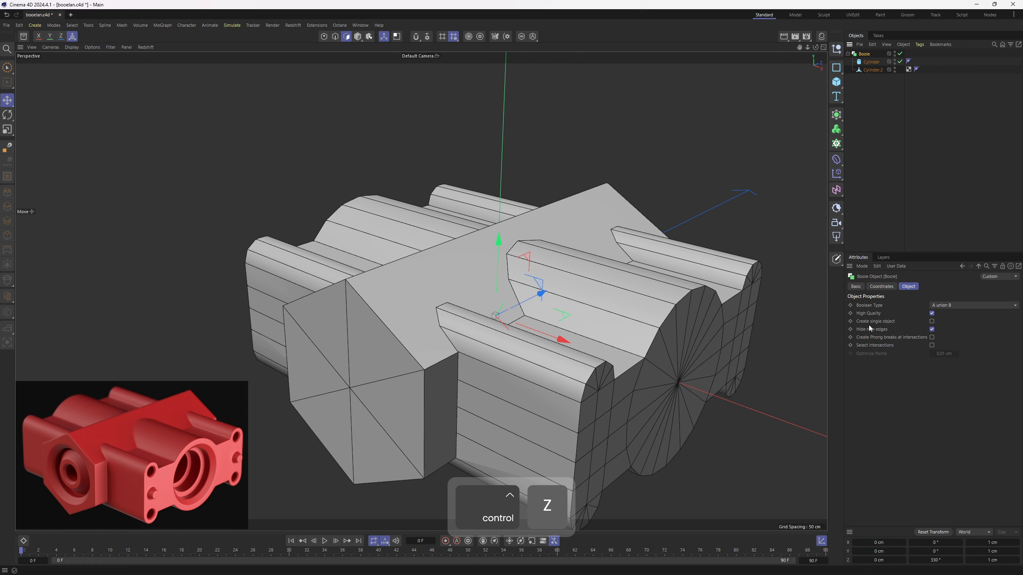
{"action": "left_click", "coordinate": [932, 321]}
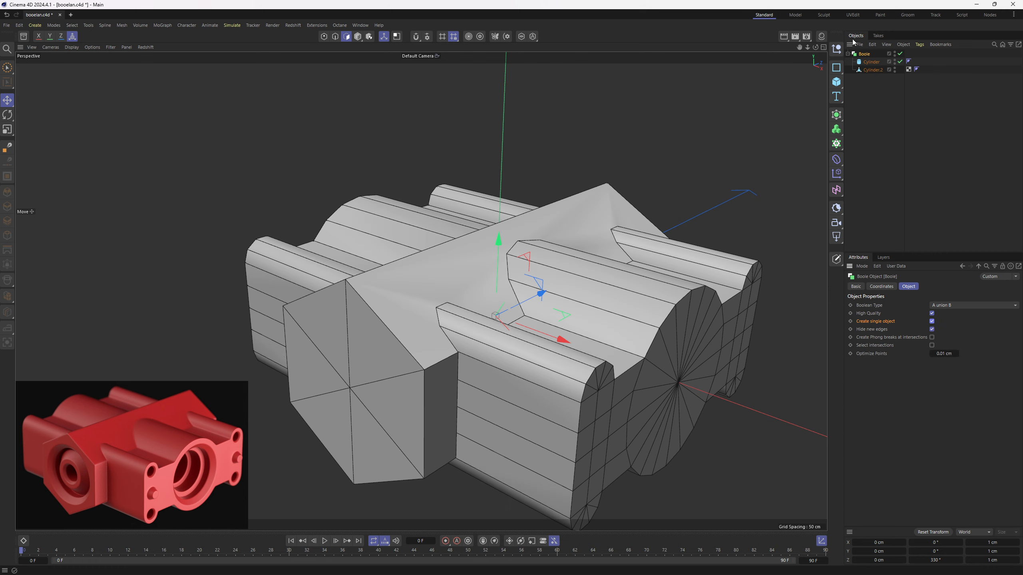
{"action": "key", "text": "c"}
- Cut an edge with the Polygon Pen from the side body's middle point across the hexagonal block to its end-cap centre
{"action": "left_click_drag", "start_coordinate": [615, 290], "coordinate": [516, 256], "text": "alt"}
{"action": "left_click", "coordinate": [467, 310]}
{"action": "key", "text": "1"}
{"action": "right_click", "coordinate": [612, 265]}
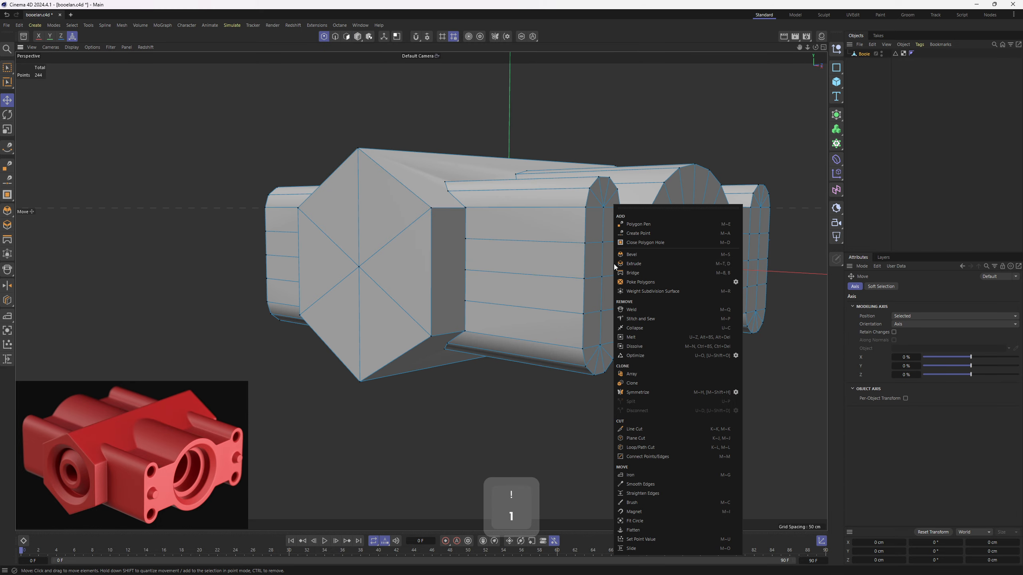
{"action": "left_click", "coordinate": [639, 226]}
{"action": "scroll", "coordinate": [465, 284], "scroll_direction": "up", "scroll_amount": 5}
{"action": "left_click", "coordinate": [466, 261]}
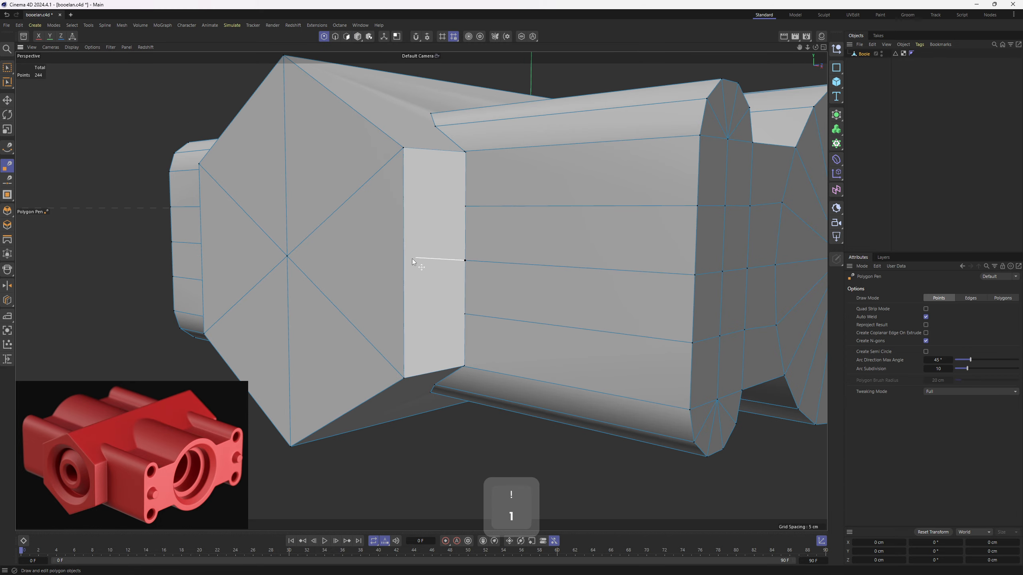
{"action": "left_click", "coordinate": [403, 261]}
{"action": "left_click", "coordinate": [287, 256]}
{"action": "scroll", "coordinate": [366, 306], "scroll_direction": "down", "scroll_amount": 4}
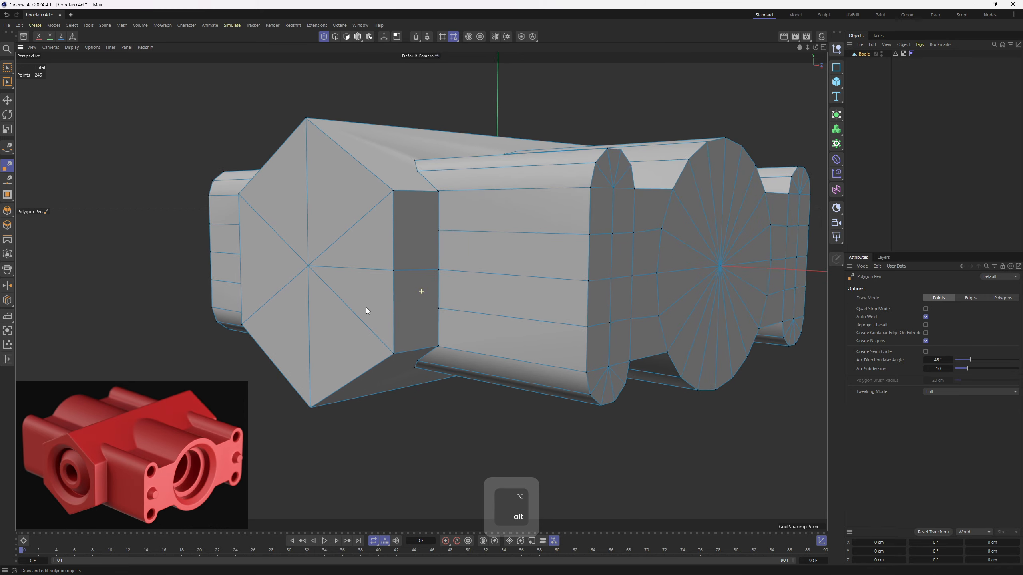
- Select the two new edges and flatten them onto the horizontal plane with Y position and Y size at 0
{"action": "middle_click_drag", "start_coordinate": [366, 307], "coordinate": [348, 317], "text": "alt"}
{"action": "key", "text": "2"}
{"action": "key", "text": "e"}
{"action": "double_click", "coordinate": [327, 284]}
{"action": "left_click_drag", "start_coordinate": [579, 289], "coordinate": [399, 309], "text": "alt"}
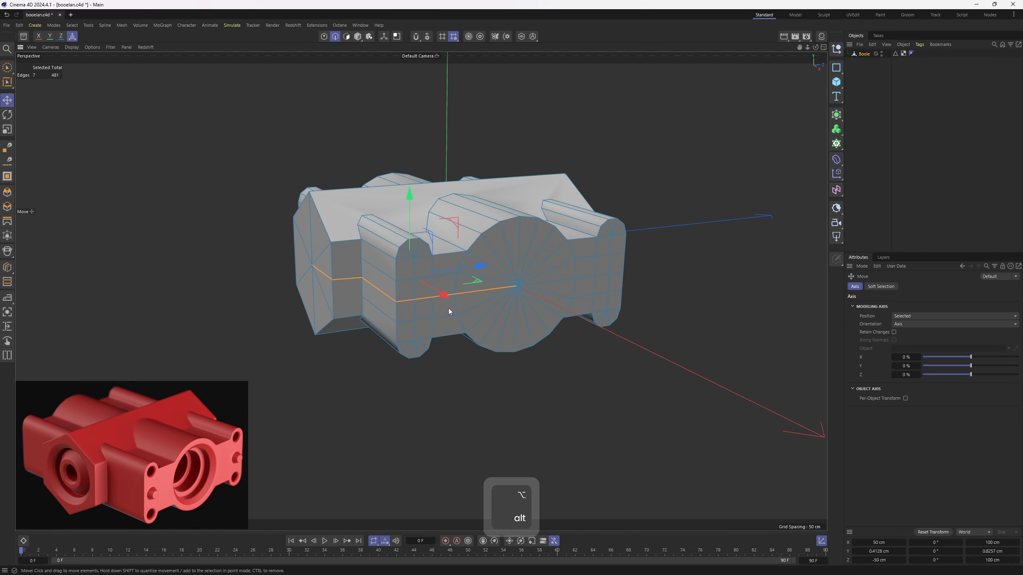
{"action": "left_click_drag", "start_coordinate": [447, 266], "coordinate": [525, 284], "text": "alt"}
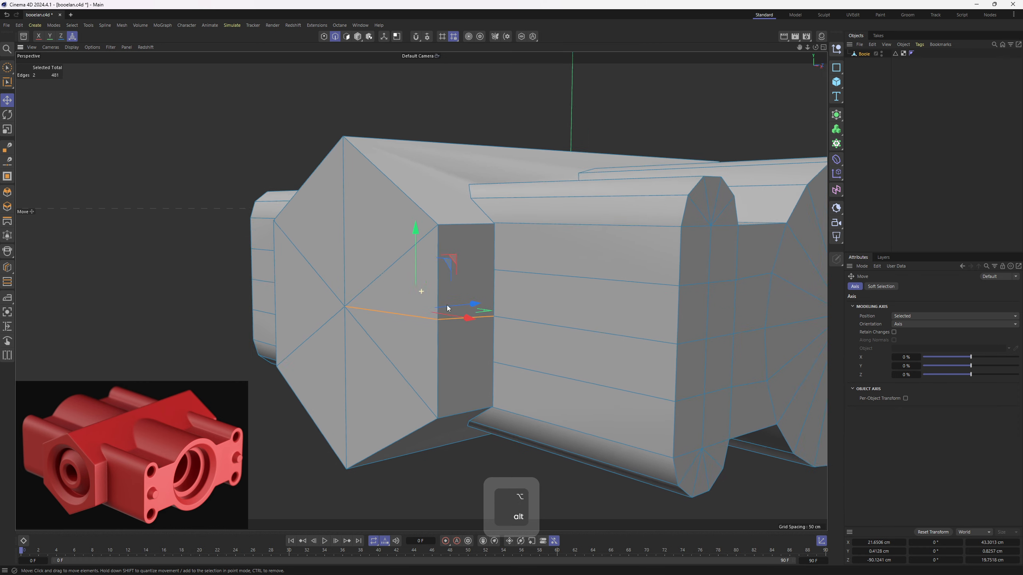
{"action": "left_click_drag", "start_coordinate": [446, 305], "coordinate": [422, 312], "text": "alt"}
{"action": "right_click_drag", "start_coordinate": [422, 312], "coordinate": [398, 323], "text": "alt"}
{"action": "middle_click_drag", "start_coordinate": [398, 322], "coordinate": [409, 330], "text": "alt"}
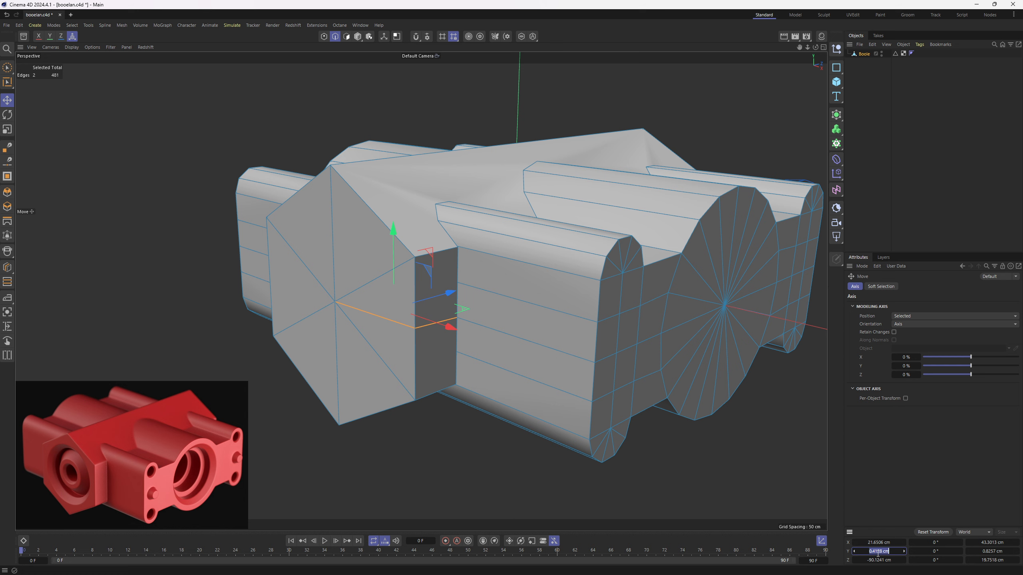
{"action": "key", "text": "0"}
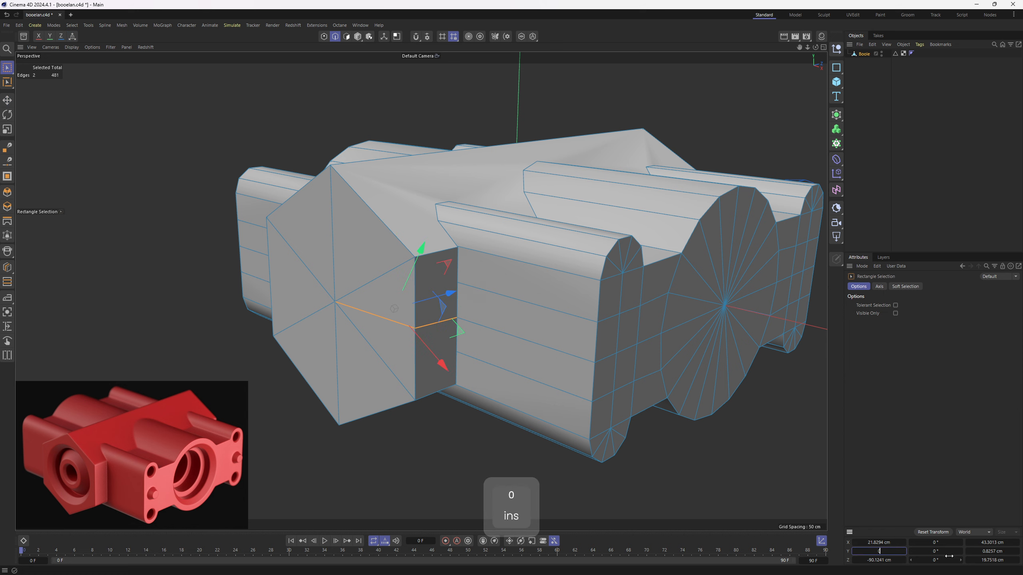
{"action": "key", "text": "Return"}
- Cut across the roof ridge with the Polygon Pen, connecting the peak points of the two large central cylinders
{"action": "right_click_drag", "start_coordinate": [441, 257], "coordinate": [421, 290], "text": "alt"}
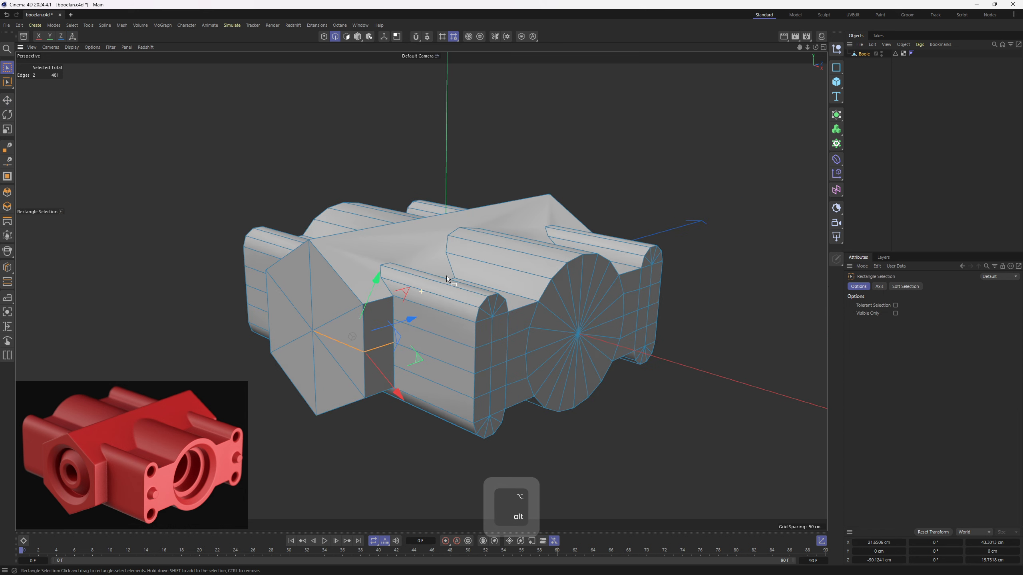
{"action": "left_click_drag", "start_coordinate": [420, 290], "coordinate": [398, 357], "text": "alt"}
{"action": "key", "text": "1"}
{"action": "right_click", "coordinate": [534, 224]}
{"action": "left_click", "coordinate": [556, 226]}
{"action": "right_click_drag", "start_coordinate": [556, 226], "coordinate": [506, 215], "text": "alt"}
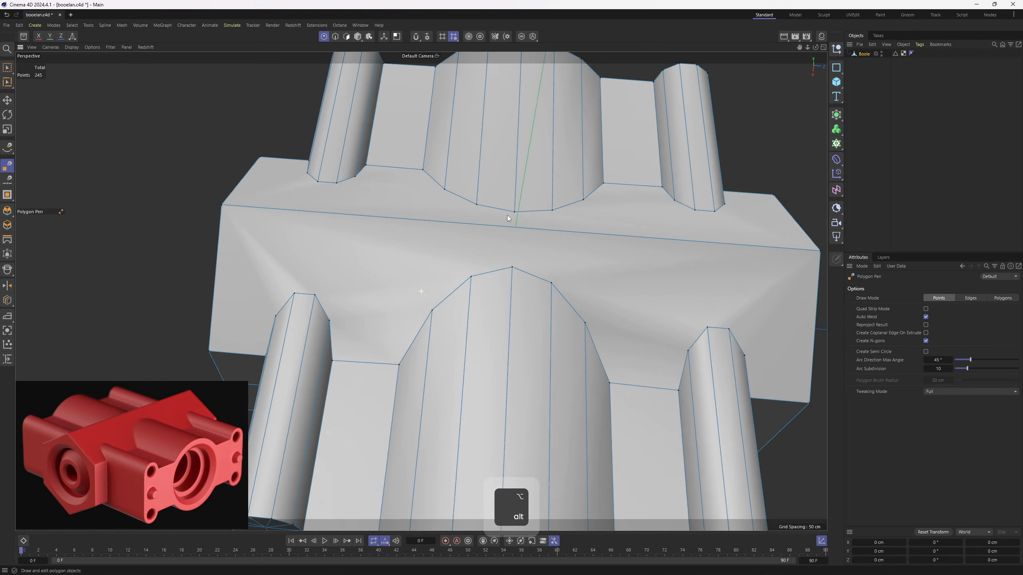
{"action": "left_click_drag", "start_coordinate": [507, 215], "coordinate": [462, 223], "text": "alt"}
{"action": "left_click", "coordinate": [465, 223]}
{"action": "left_click", "coordinate": [463, 284]}
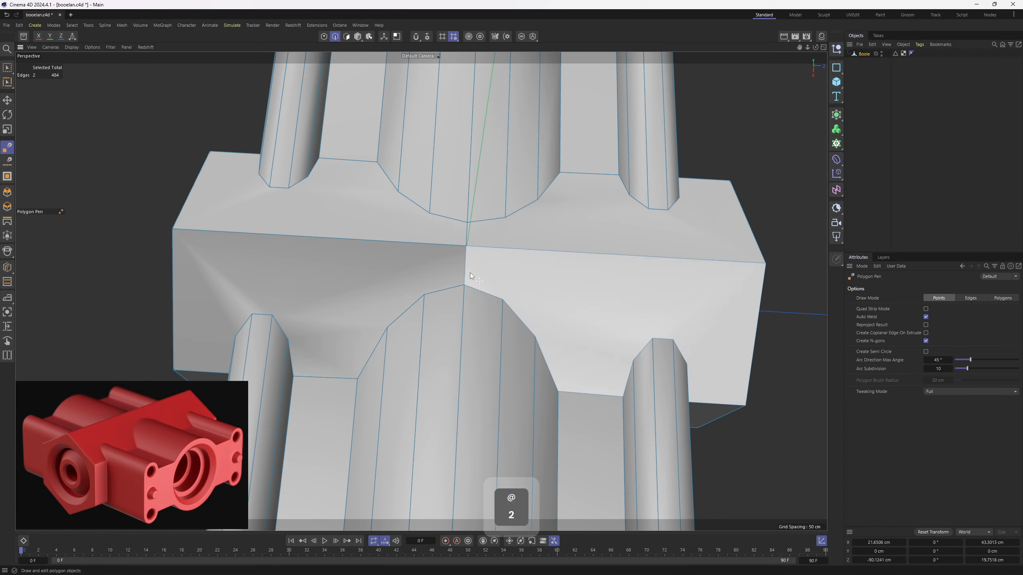
- Select the new edges across the ridge and set their Z position and Z size to 0
{"action": "key", "text": "2"}
{"action": "key", "text": "e"}
{"action": "left_click_drag", "start_coordinate": [487, 235], "coordinate": [485, 278], "text": "alt"}
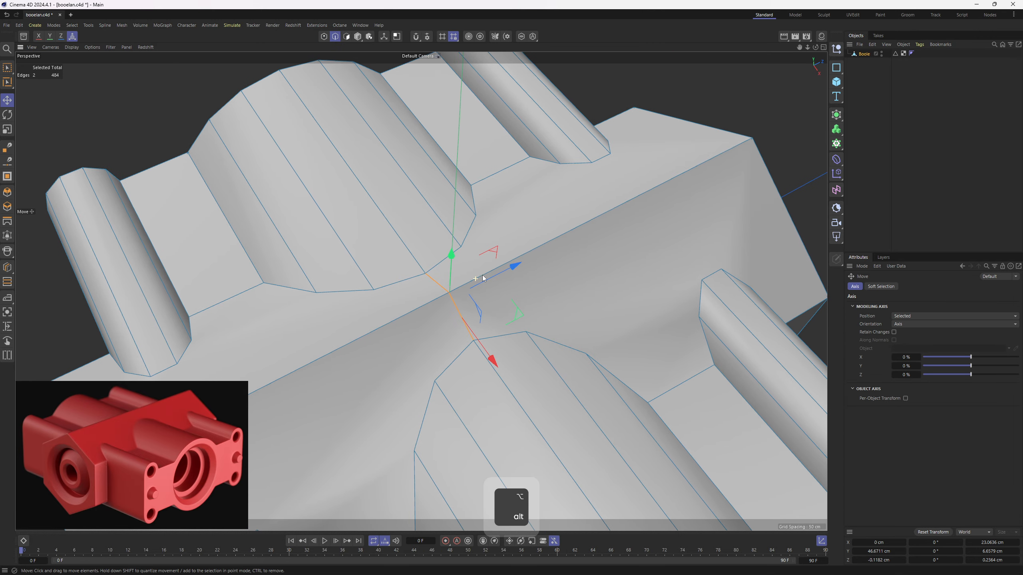
{"action": "middle_click", "coordinate": [497, 281]}
{"action": "middle_click", "coordinate": [419, 279]}
{"action": "middle_click_drag", "start_coordinate": [421, 278], "coordinate": [419, 289], "text": "alt"}
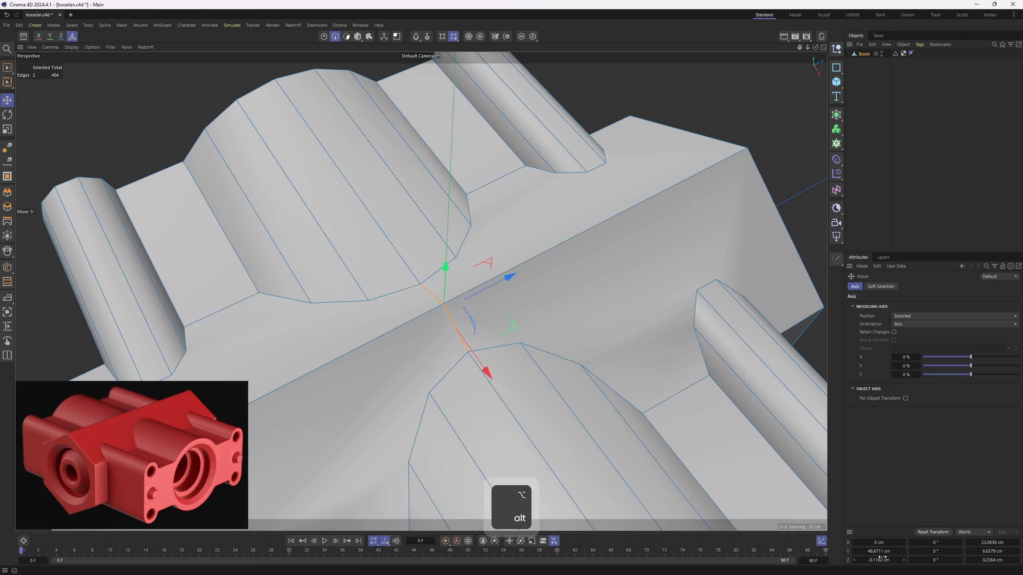
{"action": "key", "text": "Return"}
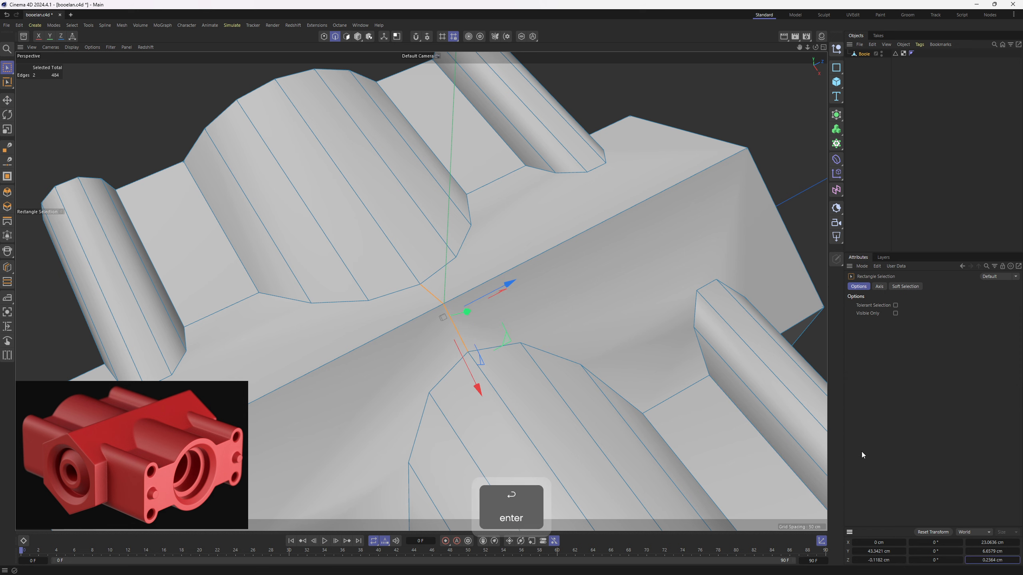
{"action": "left_click", "coordinate": [878, 561]}
{"action": "type", "text": "0"}
{"action": "key", "text": "Return"}
{"action": "type", "text": "0"}
{"action": "key", "text": "Return"}
- Select all points on the positive Z half of the model in the top view and delete them
{"action": "left_click_drag", "start_coordinate": [549, 311], "coordinate": [423, 287], "text": "alt"}
{"action": "key", "text": "e"}
{"action": "left_click_drag", "start_coordinate": [635, 250], "coordinate": [317, 148], "text": "alt"}
{"action": "middle_click", "coordinate": [316, 148]}
{"action": "key", "text": "0"}
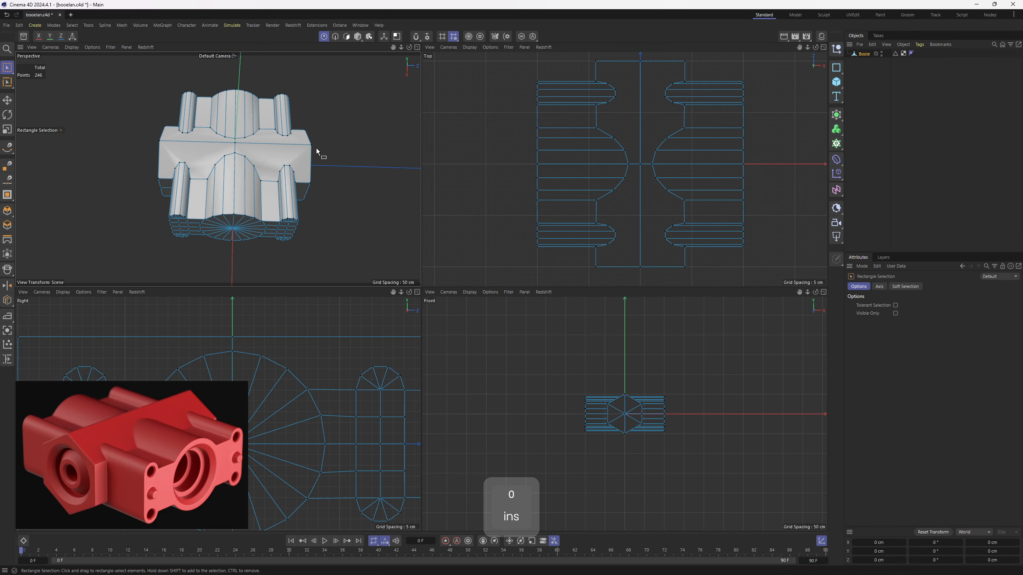
{"action": "left_click_drag", "start_coordinate": [258, 80], "coordinate": [331, 228]}
{"action": "middle_click", "coordinate": [558, 159]}
{"action": "middle_click_drag", "start_coordinate": [559, 159], "coordinate": [564, 191], "text": "alt"}
{"action": "scroll", "coordinate": [514, 203], "scroll_direction": "down", "scroll_amount": 2}
{"action": "left_click_drag", "start_coordinate": [195, 123], "coordinate": [692, 279]}
{"action": "key", "text": "Delete"}
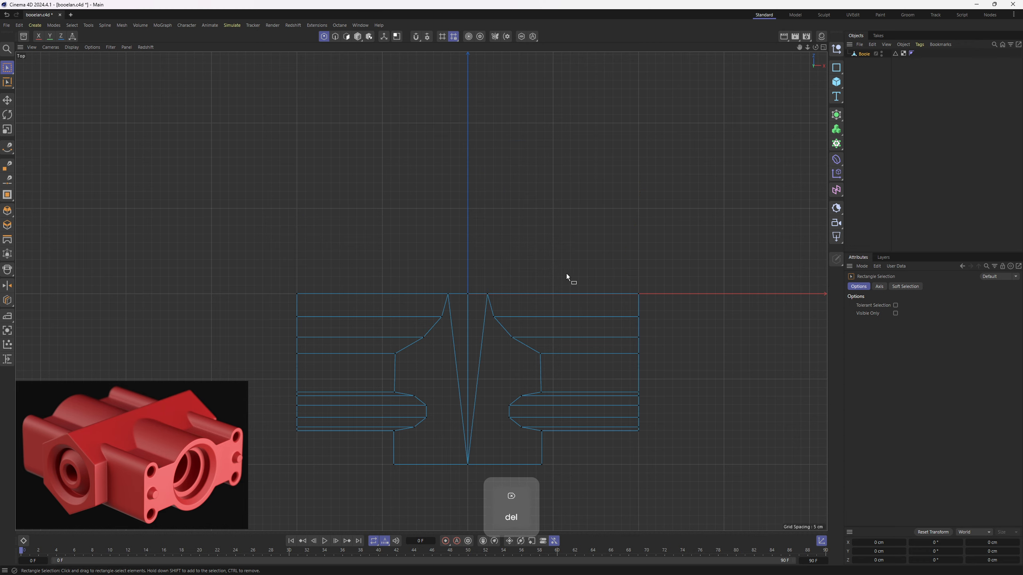
- Delete the points on the negative X side of the remaining half in the top view
{"action": "scroll", "coordinate": [400, 297], "scroll_direction": "down", "scroll_amount": 2}
{"action": "left_click_drag", "start_coordinate": [300, 216], "coordinate": [445, 396]}
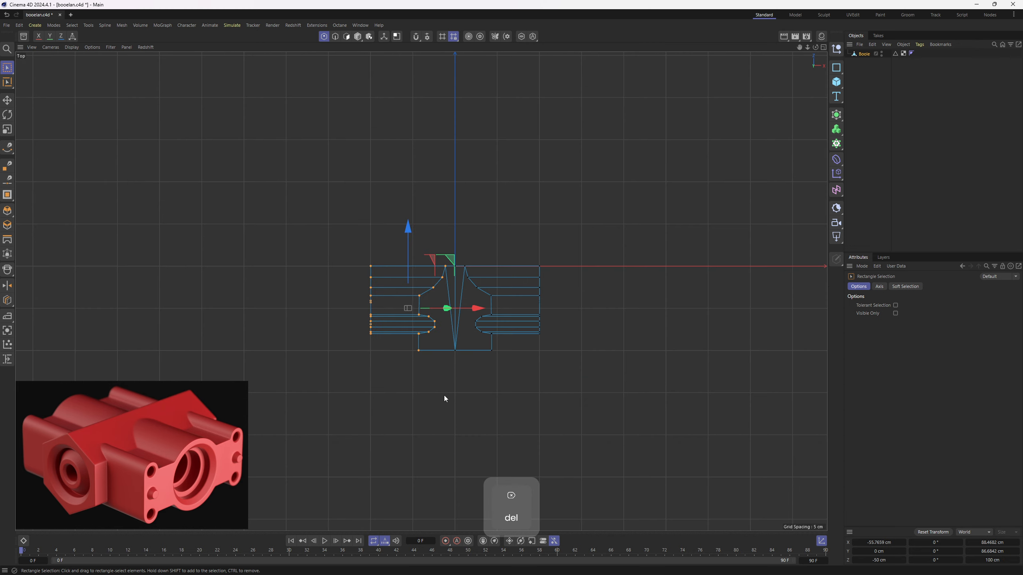
{"action": "left_click_drag", "start_coordinate": [275, 179], "coordinate": [444, 399]}
{"action": "key", "text": "Delete"}
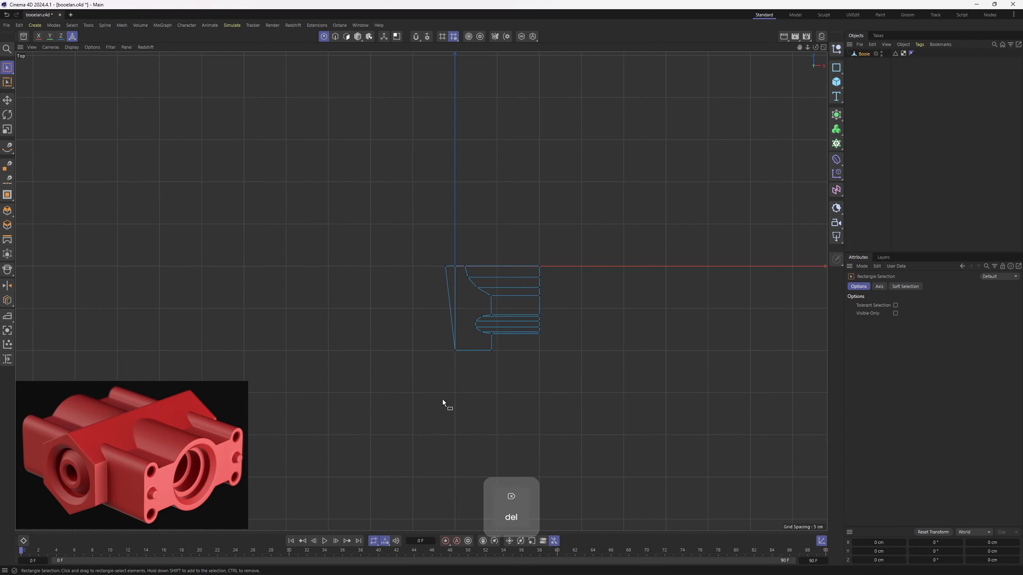
- Delete the stray points left beyond the centre line and the model's lower half, keeping one upper corner section
{"action": "left_click_drag", "start_coordinate": [395, 243], "coordinate": [441, 303]}
{"action": "key", "text": "F1"}
{"action": "left_click_drag", "start_coordinate": [307, 192], "coordinate": [445, 277], "text": "alt"}
{"action": "key", "text": "Delete"}
{"action": "key", "text": "e"}
{"action": "right_click_drag", "start_coordinate": [445, 278], "coordinate": [415, 293], "text": "alt"}
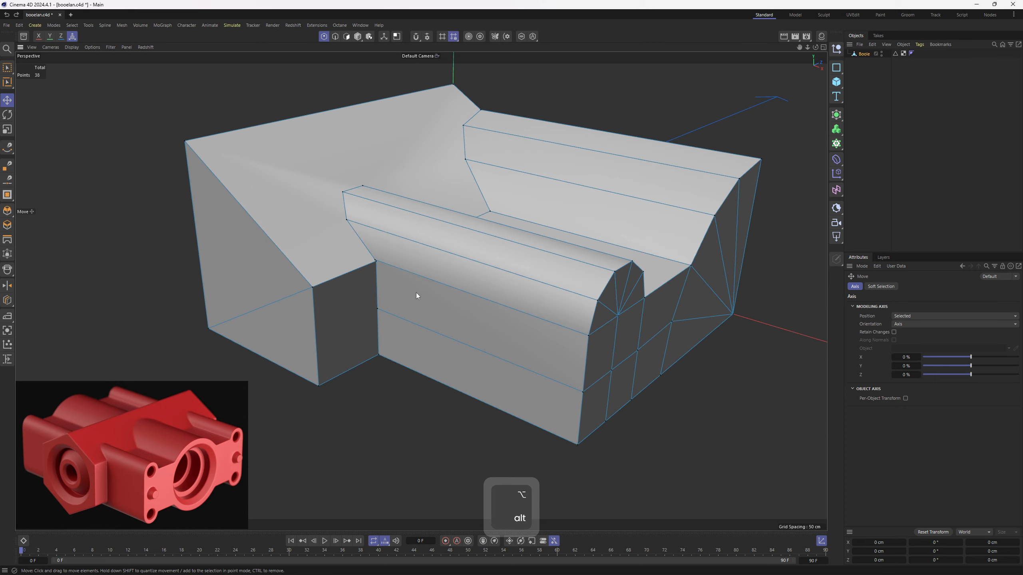
- Draw a vertical support edge with the Polygon Pen on the side wall, just beside the block's inner corner
{"action": "key", "text": "e"}
{"action": "key", "text": "m"}
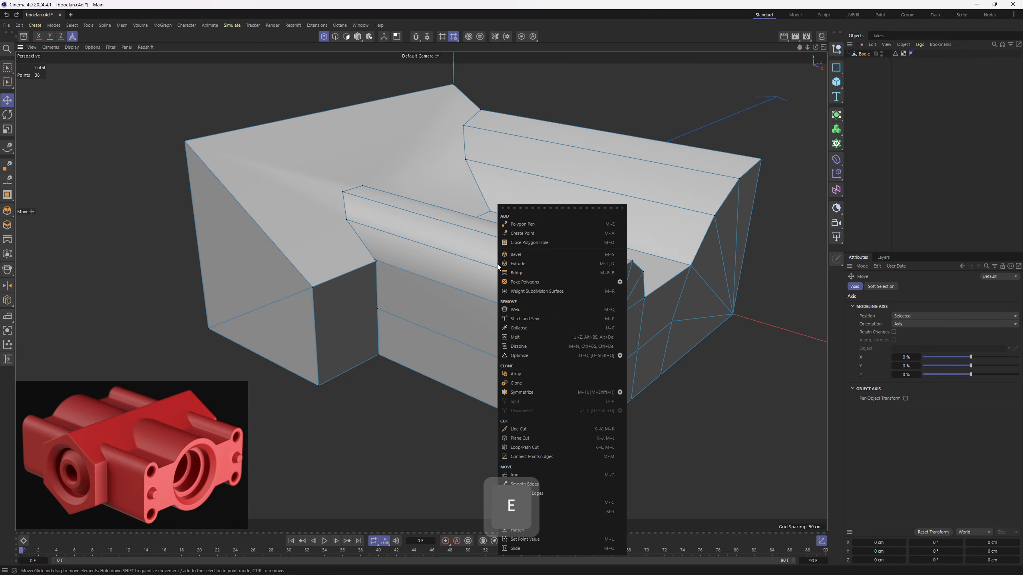
{"action": "left_click", "coordinate": [540, 224]}
{"action": "middle_click_drag", "start_coordinate": [396, 281], "coordinate": [440, 286], "text": "alt"}
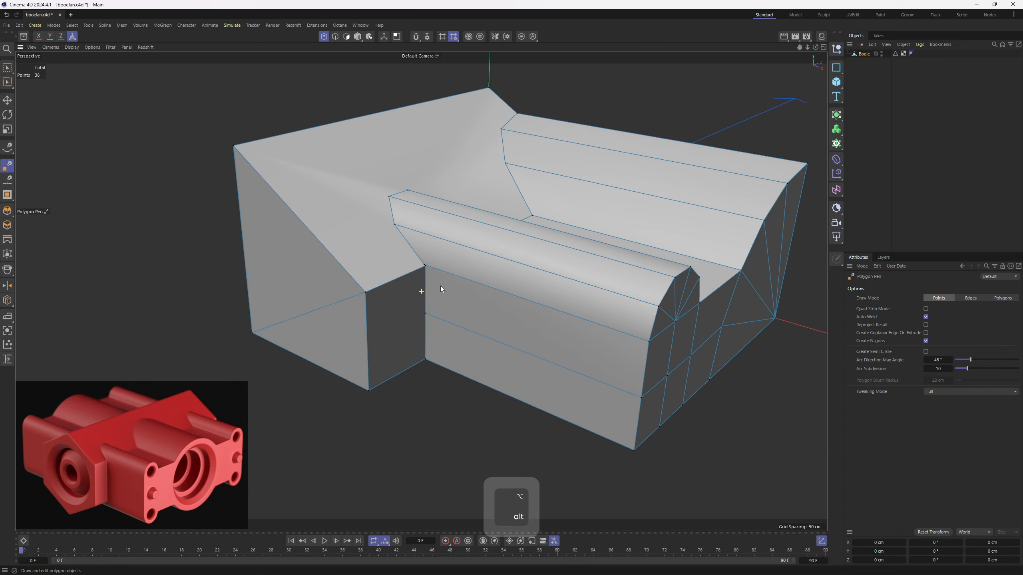
{"action": "left_click_drag", "start_coordinate": [440, 286], "coordinate": [440, 326], "text": "alt"}
{"action": "right_click_drag", "start_coordinate": [440, 326], "coordinate": [435, 386], "text": "alt"}
{"action": "left_click", "coordinate": [424, 380]}
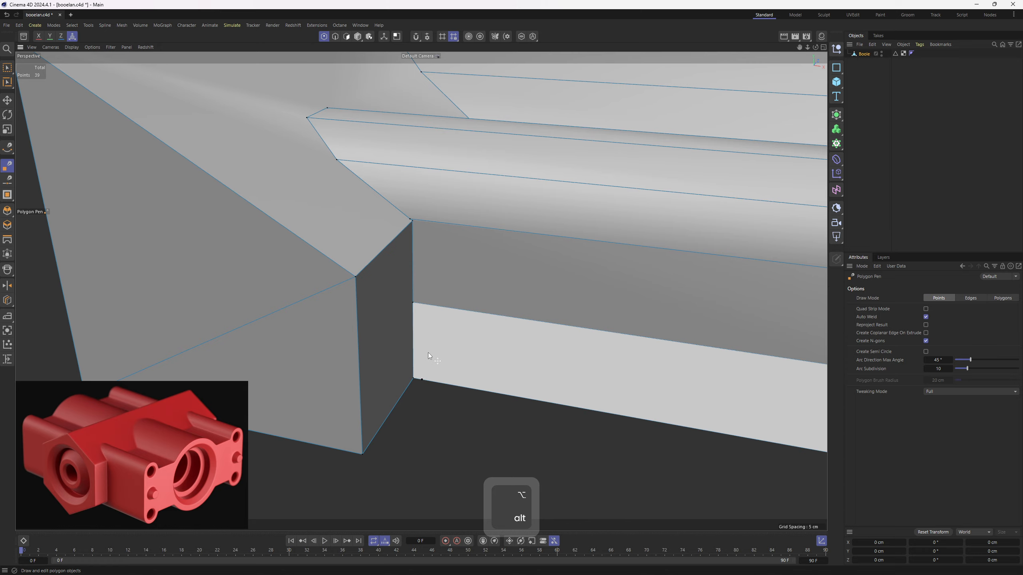
{"action": "left_click", "coordinate": [424, 220]}
{"action": "middle_click_drag", "start_coordinate": [431, 202], "coordinate": [370, 266], "text": "alt"}
{"action": "right_click_drag", "start_coordinate": [370, 265], "coordinate": [362, 272], "text": "alt"}
{"action": "middle_click_drag", "start_coordinate": [361, 273], "coordinate": [364, 310], "text": "alt"}
{"action": "left_click_drag", "start_coordinate": [364, 310], "coordinate": [348, 328], "text": "alt"}
{"action": "middle_click_drag", "start_coordinate": [348, 329], "coordinate": [373, 332], "text": "alt"}
{"action": "right_click_drag", "start_coordinate": [374, 332], "coordinate": [383, 326], "text": "alt"}
- Add a loop cut across both half-cylinders at about 97.97% offset, close to where they meet the sloping block
{"action": "key", "text": "k"}
{"action": "key", "text": "l"}
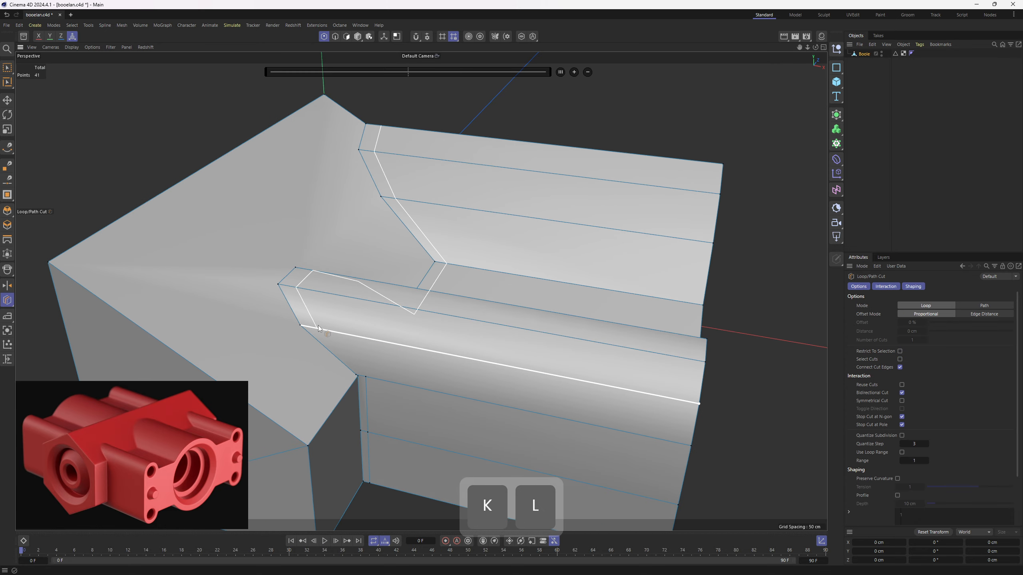
{"action": "left_click", "coordinate": [310, 325]}
- Connect the loop cut's end on the small cylinder to the top of the vertical support edge with the Polygon Pen
{"action": "right_click", "coordinate": [383, 291]}
{"action": "left_click", "coordinate": [414, 228]}
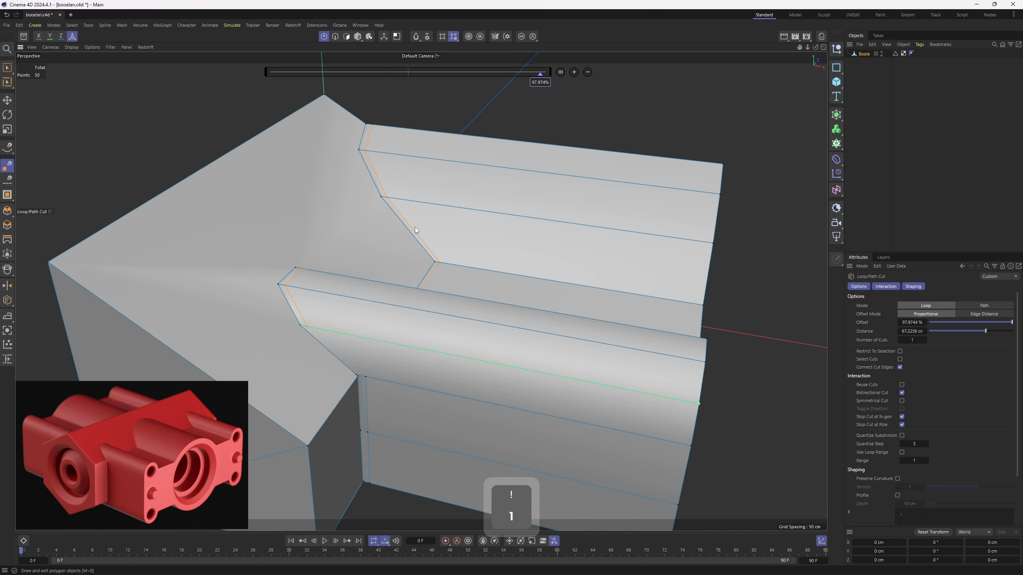
{"action": "middle_click_drag", "start_coordinate": [312, 326], "coordinate": [317, 284], "text": "alt"}
{"action": "right_click_drag", "start_coordinate": [317, 284], "coordinate": [326, 283], "text": "alt"}
{"action": "left_click", "coordinate": [310, 285]}
{"action": "left_click", "coordinate": [387, 349]}
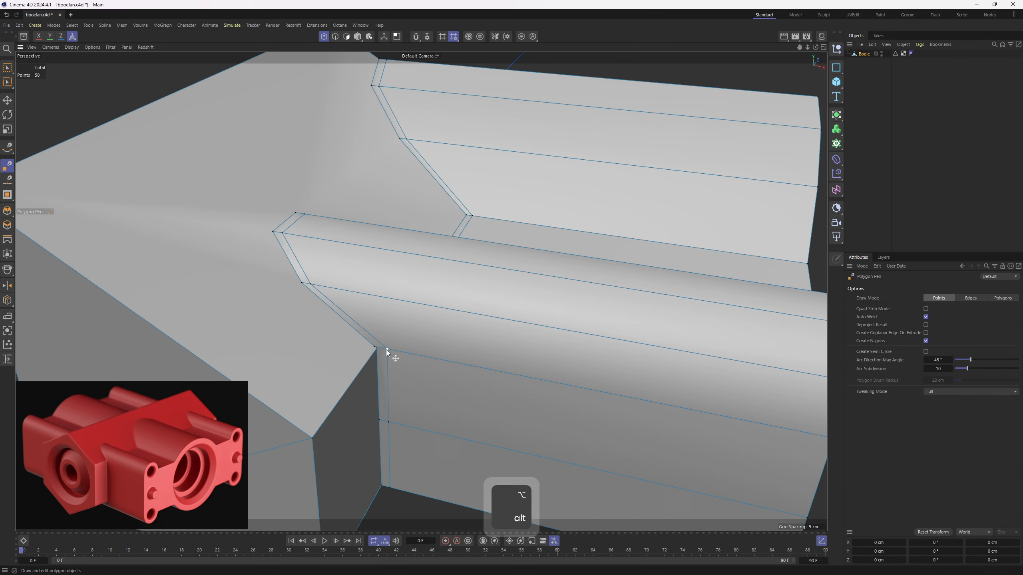
- Weld the extra point at the block's upper inner corner onto the corner point with the Polygon Pen
{"action": "key", "text": "2"}
{"action": "key", "text": "e"}
{"action": "scroll", "coordinate": [414, 347], "scroll_direction": "up", "scroll_amount": 1}
{"action": "key", "text": "1"}
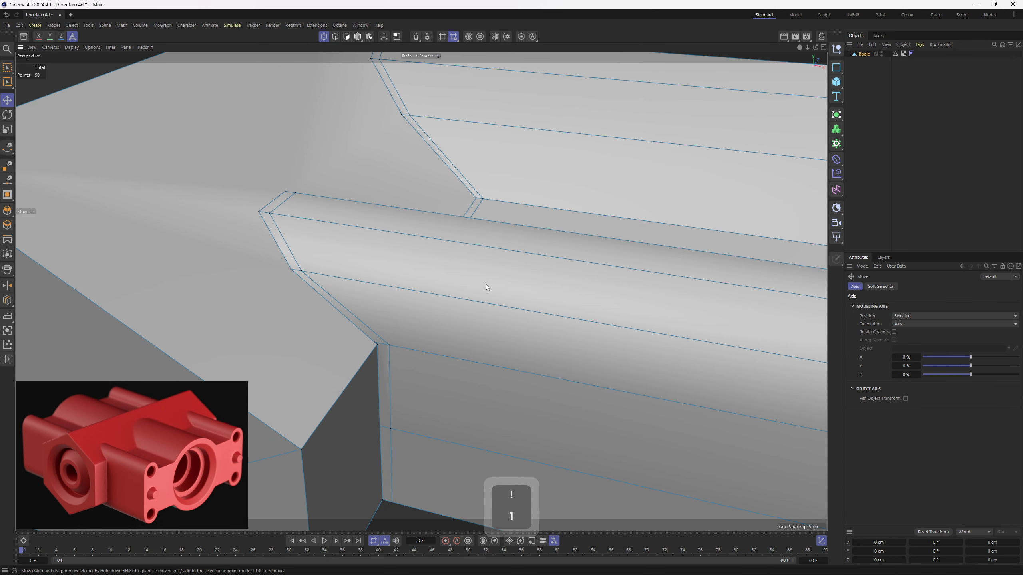
{"action": "key", "text": "m"}
{"action": "key", "text": "e"}
{"action": "scroll", "coordinate": [470, 307], "scroll_direction": "down", "scroll_amount": 5}
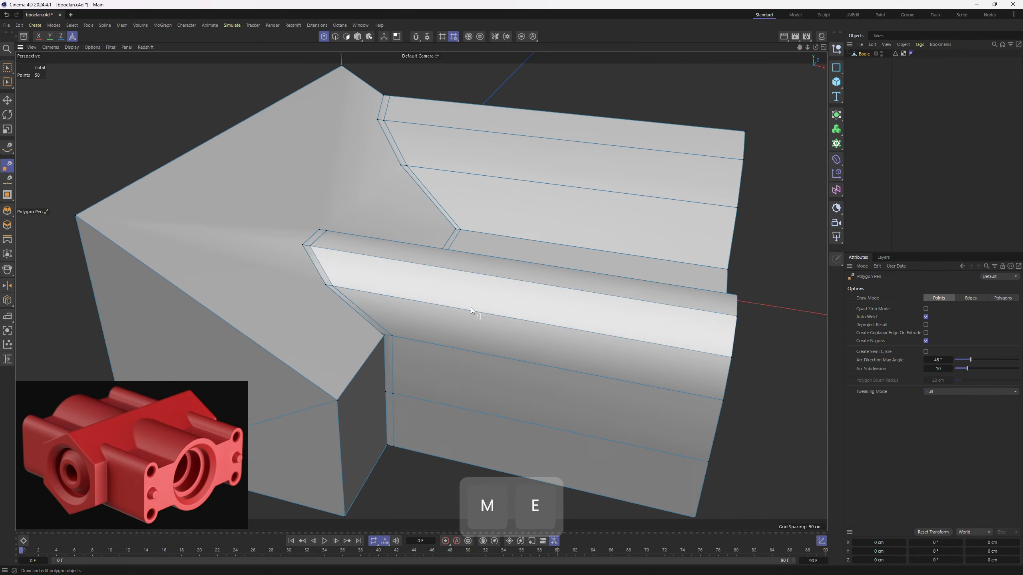
{"action": "key", "text": "3"}
{"action": "scroll", "coordinate": [405, 322], "scroll_direction": "up", "scroll_amount": 6}
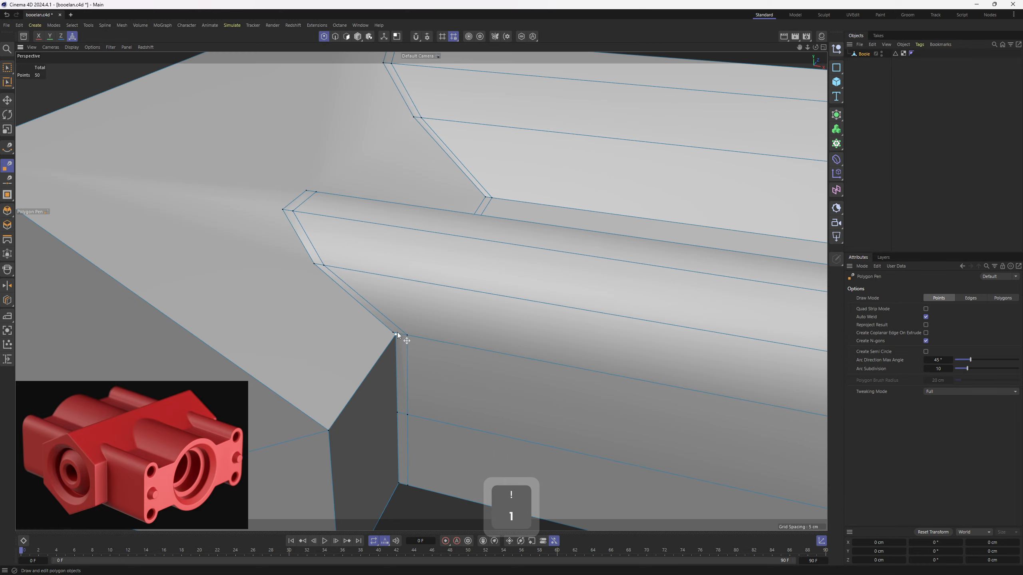
{"action": "key", "text": "1"}
{"action": "mouse_move", "coordinate": [392, 335]}
{"action": "left_mouse_down"}
{"action": "mouse_move", "coordinate": [401, 330]}
{"action": "mouse_move", "coordinate": [389, 318]}
{"action": "mouse_move", "coordinate": [388, 332]}
{"action": "left_mouse_up"}
{"action": "scroll", "coordinate": [464, 263], "scroll_direction": "down", "scroll_amount": 2}
{"action": "left_click_drag", "start_coordinate": [464, 262], "coordinate": [401, 332], "text": "alt"}
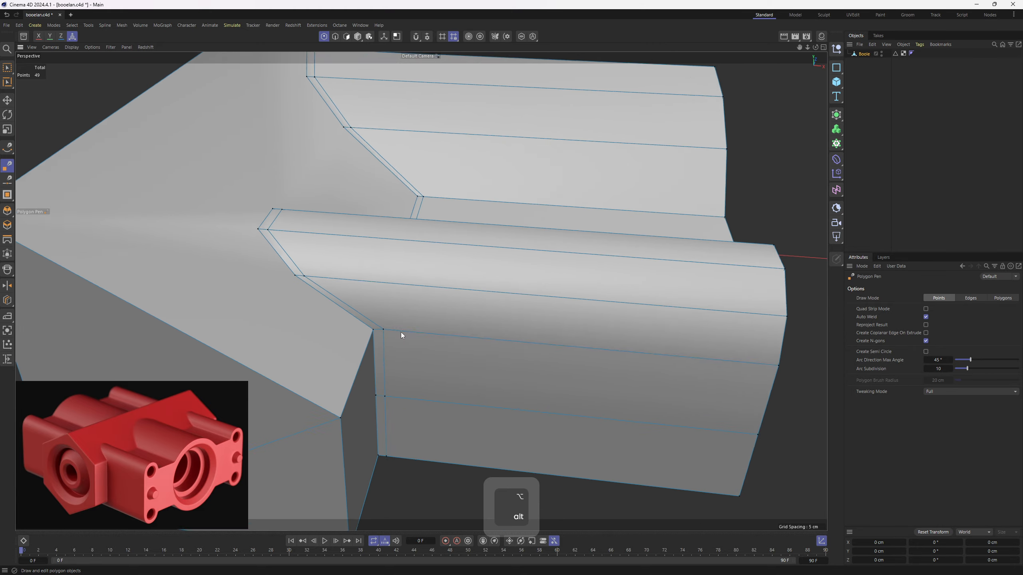
- Draw an edge from the small cylinder's lower profile point across the sloping face and down the block's end face
{"action": "scroll", "coordinate": [402, 332], "scroll_direction": "down", "scroll_amount": 3}
{"action": "key", "text": "3"}
{"action": "key", "text": "e"}
{"action": "right_click_drag", "start_coordinate": [421, 280], "coordinate": [392, 351]}
{"action": "key", "text": "1"}
{"action": "left_click_drag", "start_coordinate": [392, 350], "coordinate": [469, 293], "text": "alt"}
{"action": "left_click", "coordinate": [437, 276]}
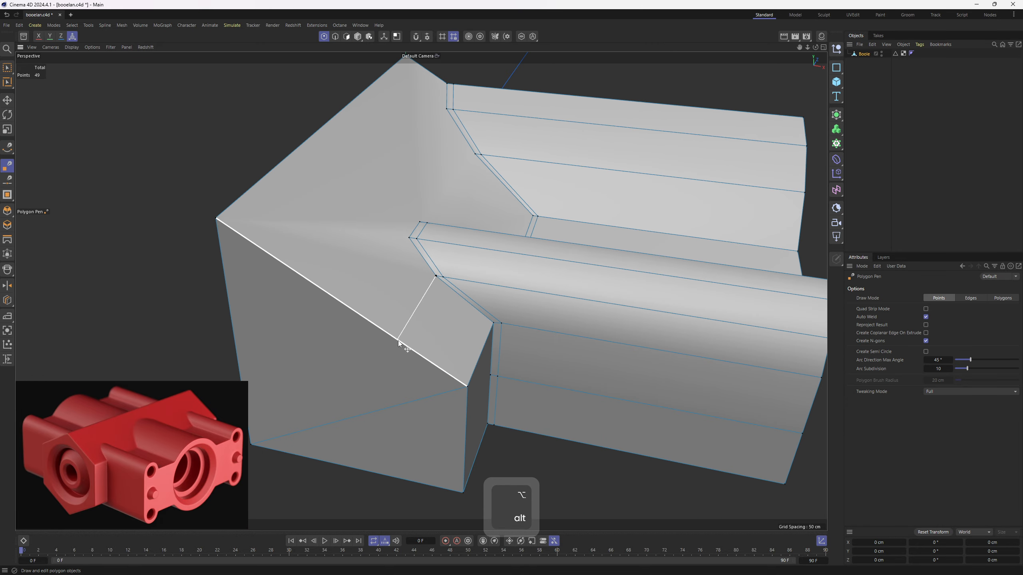
{"action": "left_click", "coordinate": [400, 341]}
{"action": "mouse_move", "coordinate": [403, 338]}
{"action": "left_mouse_down", "text": "alt"}
{"action": "mouse_move", "coordinate": [467, 302]}
{"action": "mouse_move", "coordinate": [434, 305]}
{"action": "mouse_move", "coordinate": [388, 343]}
{"action": "left_mouse_up", "text": "alt"}
{"action": "left_click", "coordinate": [436, 302]}
{"action": "left_click", "coordinate": [387, 343], "text": "ctrl"}
- Draw a second edge from the small cylinder's upper profile point across the slope and down the end face
{"action": "left_click_drag", "start_coordinate": [467, 345], "coordinate": [457, 200], "text": "alt"}
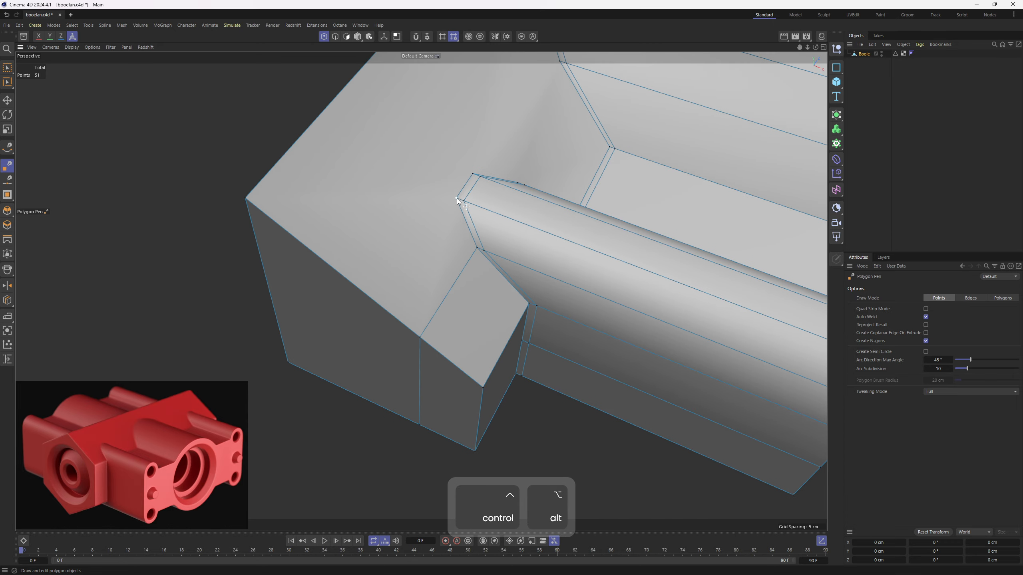
{"action": "left_click", "coordinate": [455, 199]}
{"action": "left_click", "coordinate": [382, 309]}
{"action": "left_click_drag", "start_coordinate": [375, 313], "coordinate": [384, 334], "text": "alt"}
{"action": "left_click", "coordinate": [384, 300]}
{"action": "left_click", "coordinate": [383, 423]}
- Connect the small cylinder's two topmost profile points to the block's upper ridge with separate edges
{"action": "left_click", "coordinate": [413, 310]}
{"action": "left_click", "coordinate": [432, 166]}
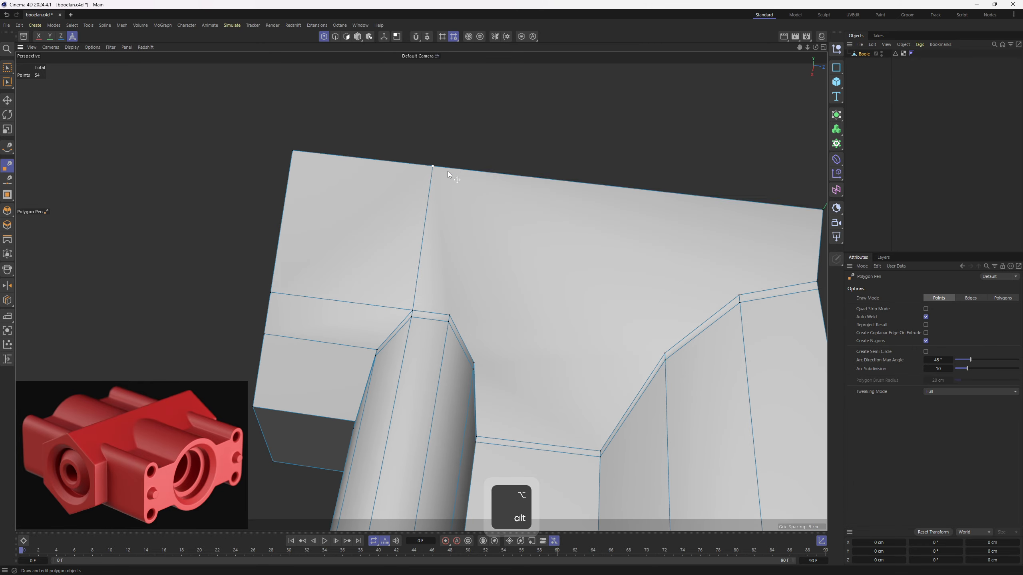
{"action": "left_click", "coordinate": [464, 169]}
{"action": "left_click", "coordinate": [450, 315]}
{"action": "middle_click_drag", "start_coordinate": [522, 347], "coordinate": [397, 265], "text": "alt"}
{"action": "left_click_drag", "start_coordinate": [396, 265], "coordinate": [392, 258], "text": "alt"}
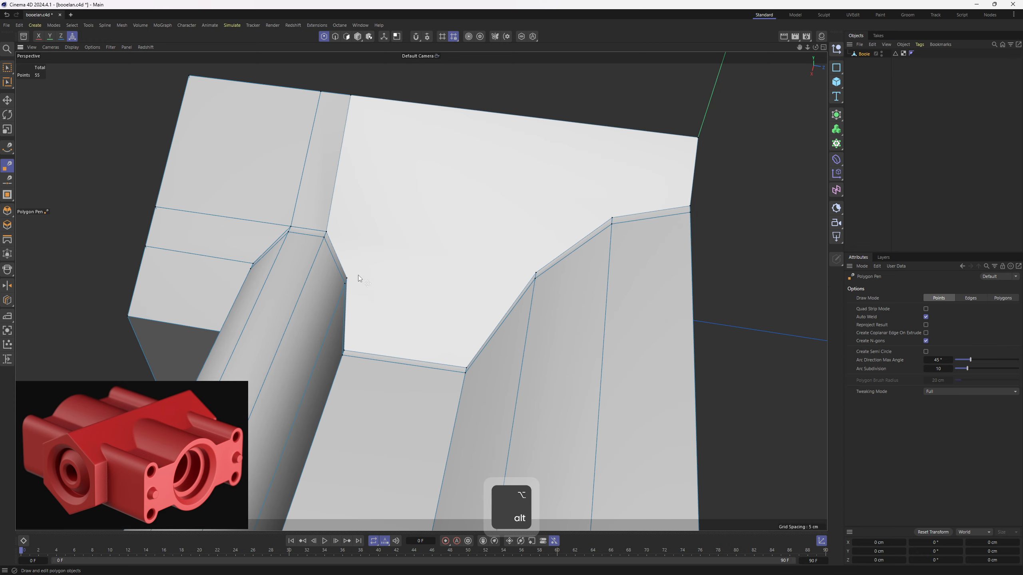
- Draw two edges joining the small and large cylinder profiles across the slope, plus one from the large profile to the ridge
{"action": "left_click", "coordinate": [347, 280]}
{"action": "left_click", "coordinate": [534, 274]}
{"action": "left_click_drag", "start_coordinate": [534, 274], "coordinate": [430, 272], "text": "alt"}
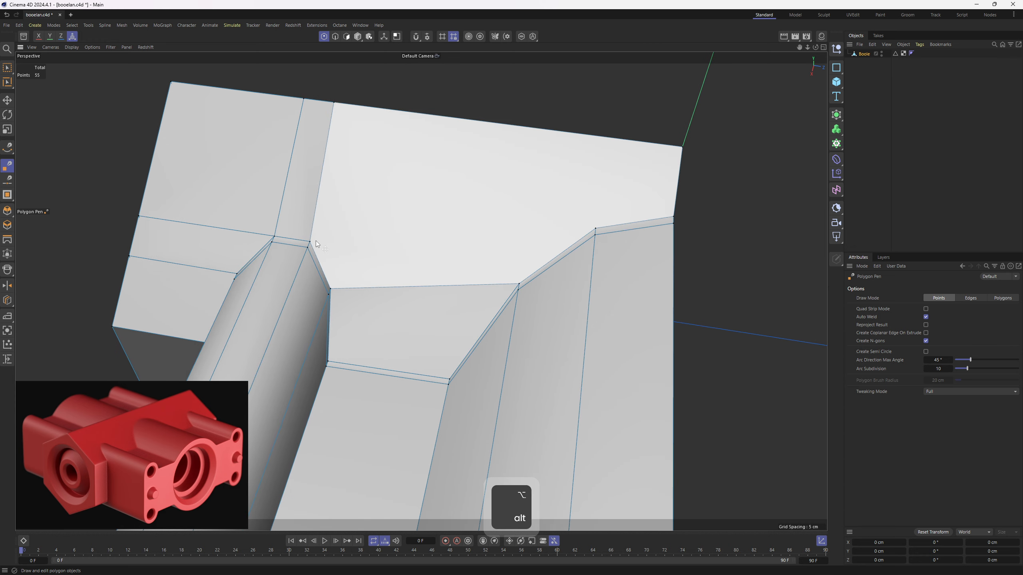
{"action": "left_click", "coordinate": [315, 239]}
{"action": "left_click", "coordinate": [596, 228]}
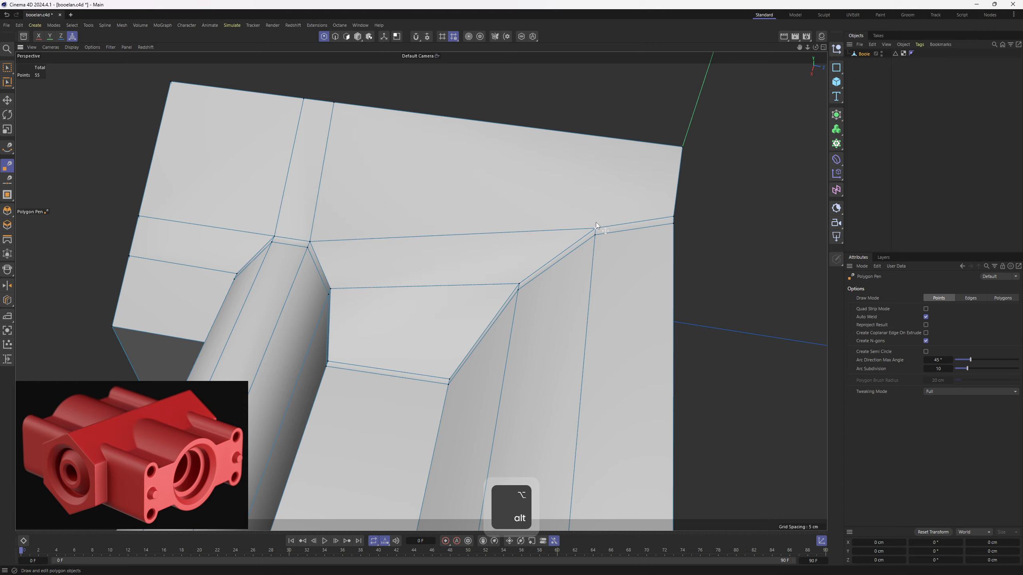
{"action": "left_click", "coordinate": [612, 138]}
{"action": "scroll", "coordinate": [610, 153], "scroll_direction": "down", "scroll_amount": 3}
{"action": "left_click_drag", "start_coordinate": [590, 194], "coordinate": [566, 190], "text": "alt"}
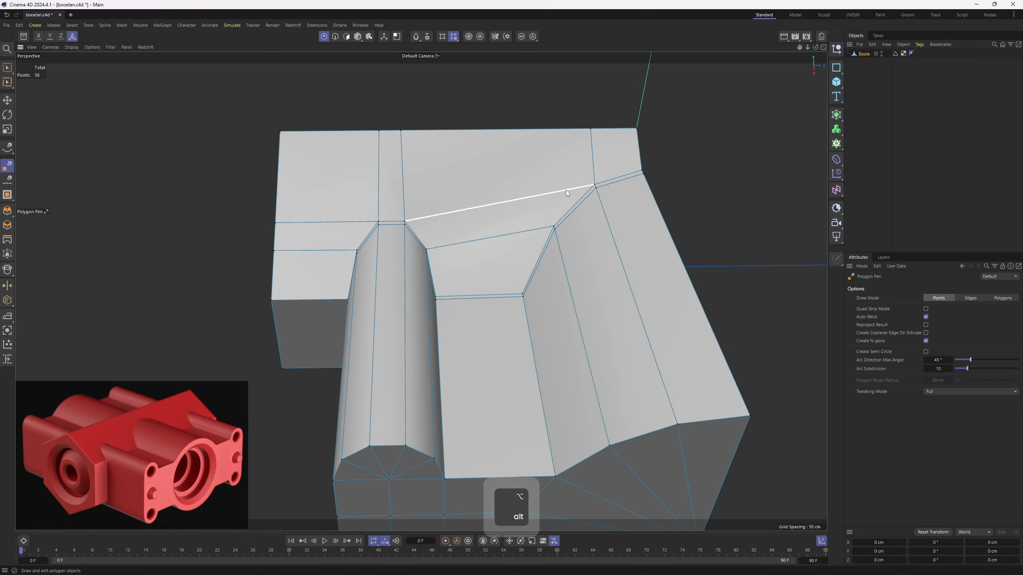
- Examine the triangulated front cap and the edge flow around the corner section
{"action": "key", "text": "3"}
{"action": "key", "text": "e"}
{"action": "left_click_drag", "start_coordinate": [592, 260], "coordinate": [610, 198], "text": "alt"}
{"action": "key", "text": "3"}
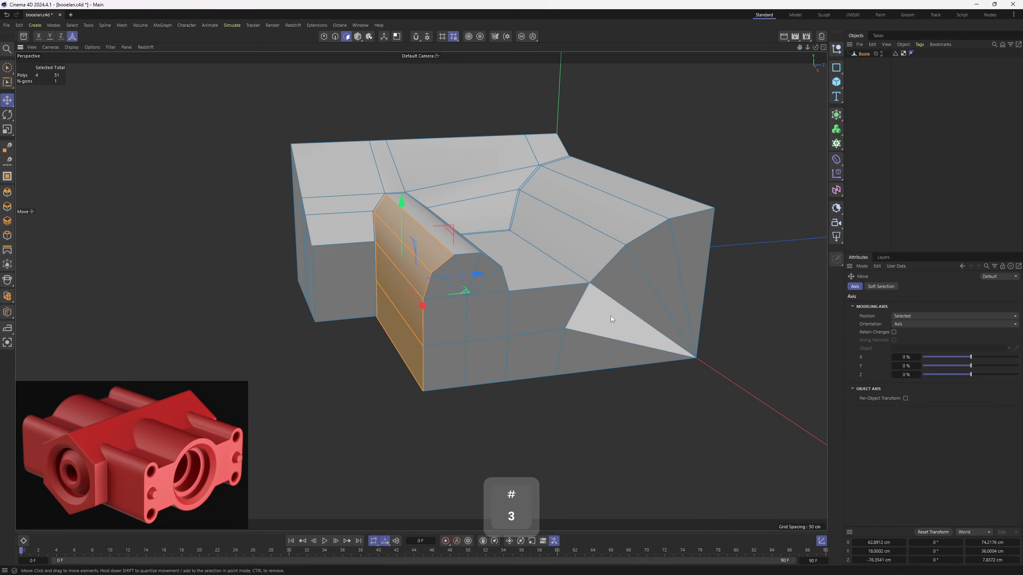
{"action": "right_click_drag", "start_coordinate": [687, 269], "coordinate": [598, 356]}
{"action": "key", "text": "2"}
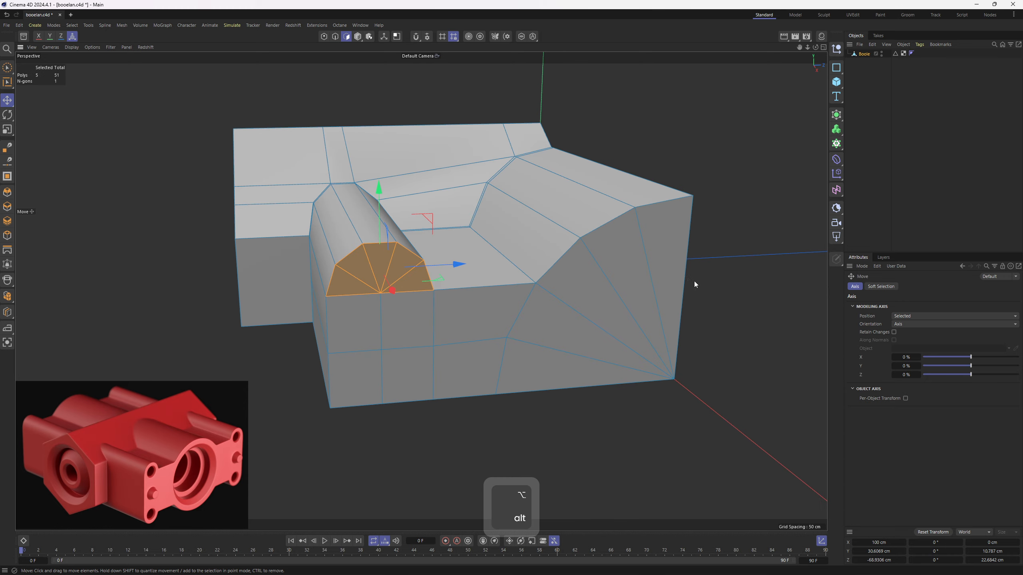
{"action": "right_click_drag", "start_coordinate": [693, 282], "coordinate": [592, 365]}
{"action": "key", "text": "1"}
{"action": "key", "text": "2"}
{"action": "left_click_drag", "start_coordinate": [451, 188], "coordinate": [596, 317], "text": "alt"}
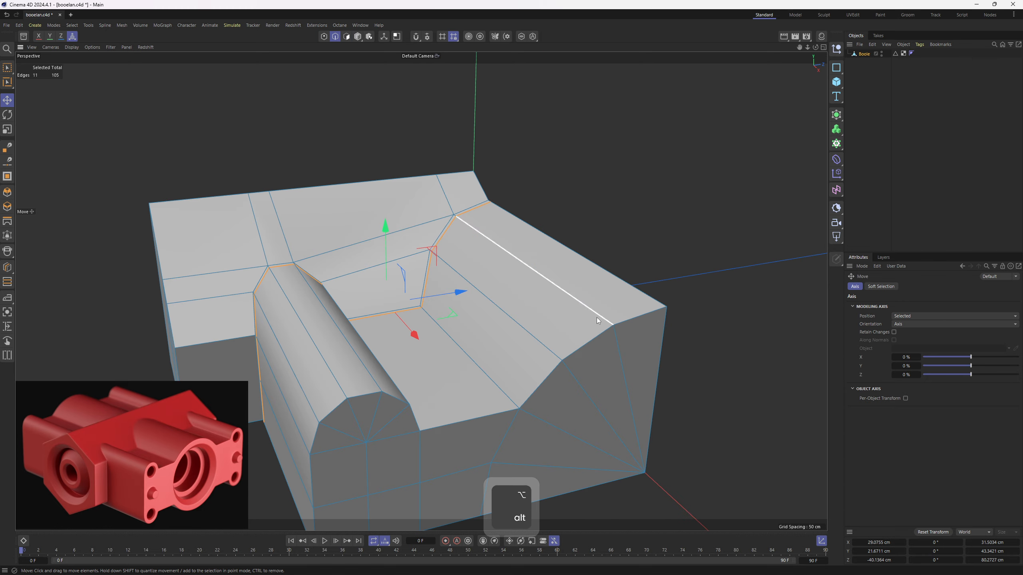
{"action": "left_click_drag", "start_coordinate": [642, 362], "coordinate": [404, 264], "text": "alt"}
- Add two evenly spaced loop cuts along the flat strip between the small and large cylinders
{"action": "key", "text": "l"}
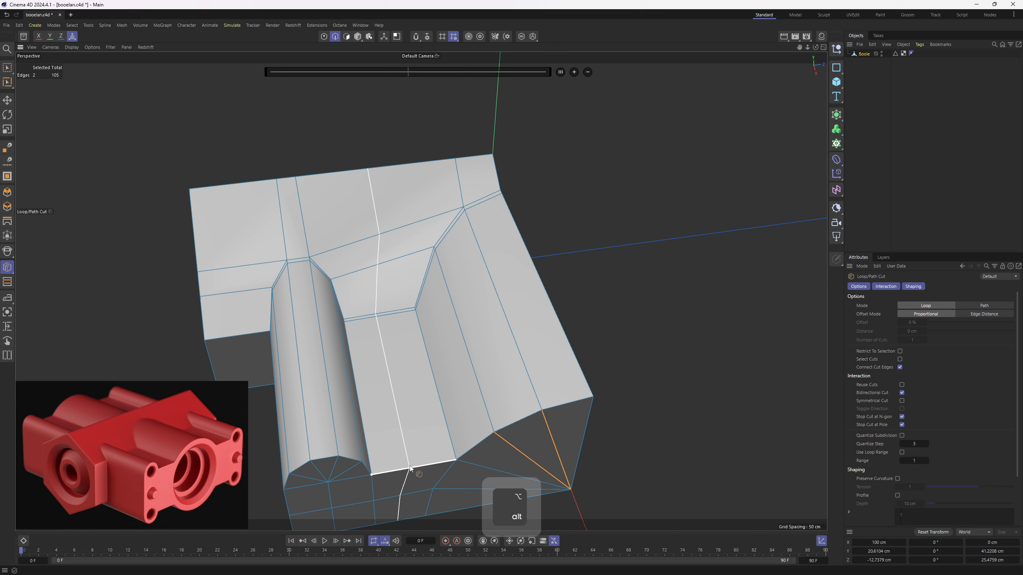
{"action": "middle_click_drag", "start_coordinate": [414, 468], "coordinate": [425, 415], "text": "alt"}
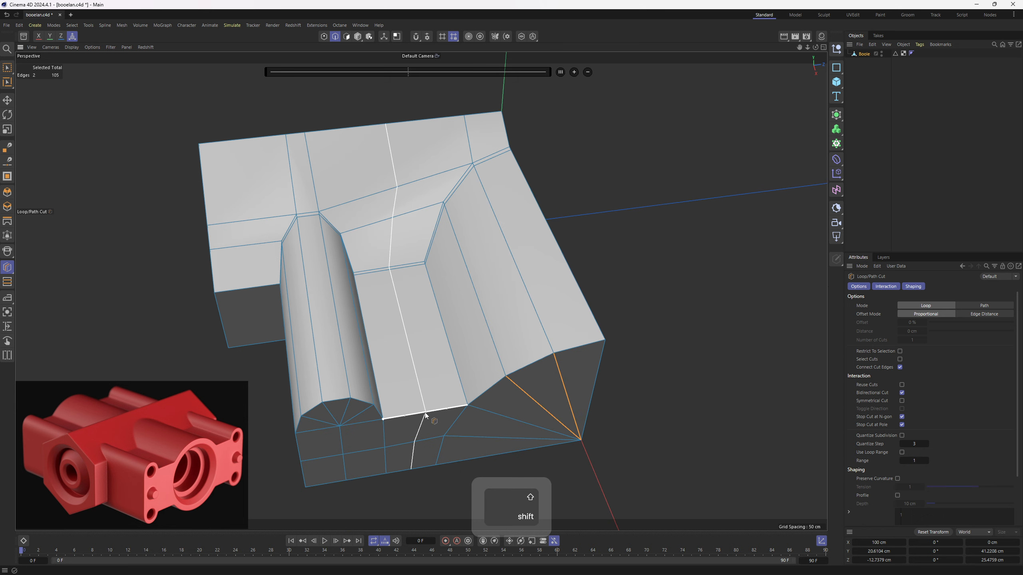
{"action": "left_click", "coordinate": [425, 413], "text": "shift"}
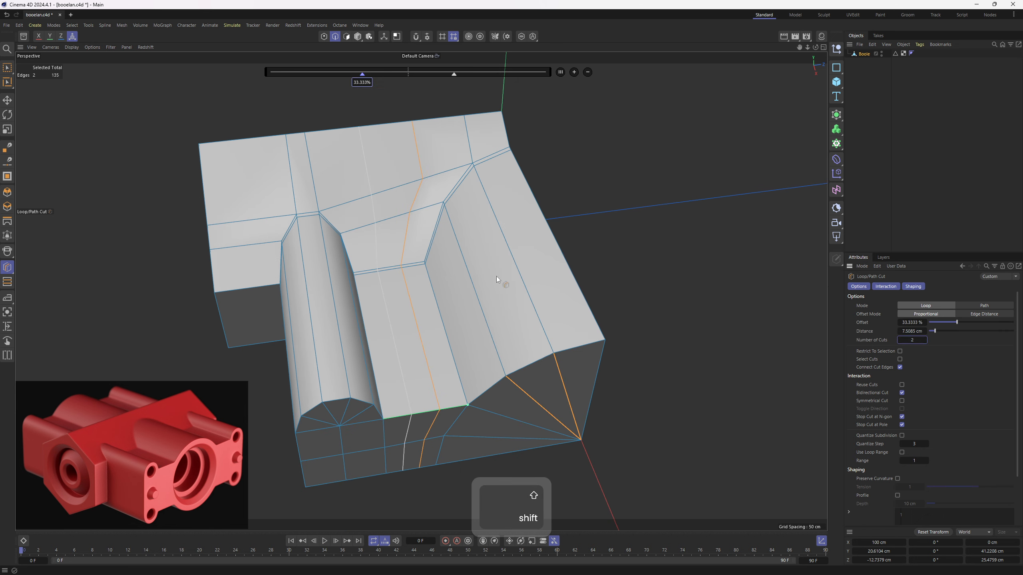
- Try to add a loop cut through the protruding block beside the small cylinder
{"action": "left_click", "coordinate": [249, 290], "text": "shift"}
{"action": "middle_click_drag", "start_coordinate": [286, 288], "coordinate": [362, 264], "text": "alt"}
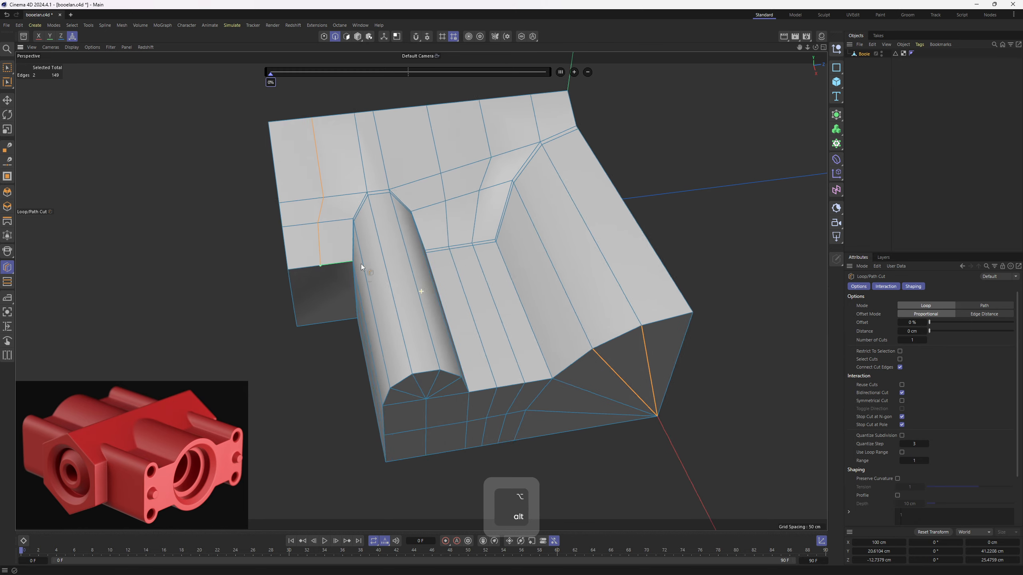
{"action": "left_click_drag", "start_coordinate": [361, 264], "coordinate": [369, 242], "text": "alt"}
{"action": "key", "text": "ctrl+z"}
- Add a loop cut at 50% of the block's vertical corner edge, running across its end face
{"action": "scroll", "coordinate": [317, 291], "scroll_direction": "up", "scroll_amount": 1}
{"action": "key", "text": "1"}
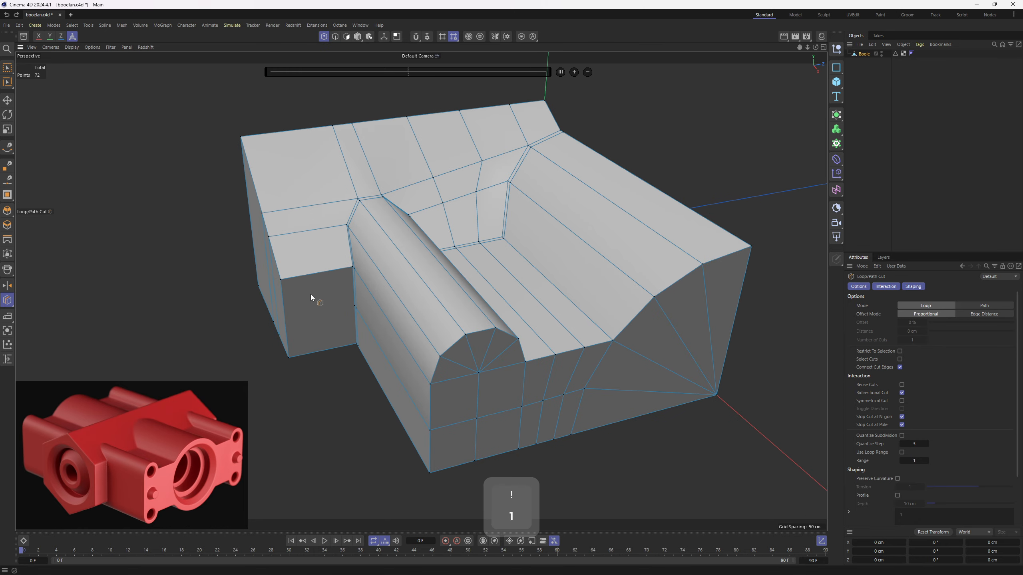
{"action": "scroll", "coordinate": [310, 294], "scroll_direction": "up", "scroll_amount": 1}
{"action": "key", "text": "m"}
{"action": "key", "text": "e"}
{"action": "scroll", "coordinate": [322, 288], "scroll_direction": "up", "scroll_amount": 3}
{"action": "left_click_drag", "start_coordinate": [322, 287], "coordinate": [409, 299], "text": "alt"}
{"action": "key", "text": "m"}
{"action": "key", "text": "e"}
{"action": "scroll", "coordinate": [368, 288], "scroll_direction": "up", "scroll_amount": 3}
{"action": "middle_click_drag", "start_coordinate": [409, 299], "coordinate": [455, 310], "text": "alt"}
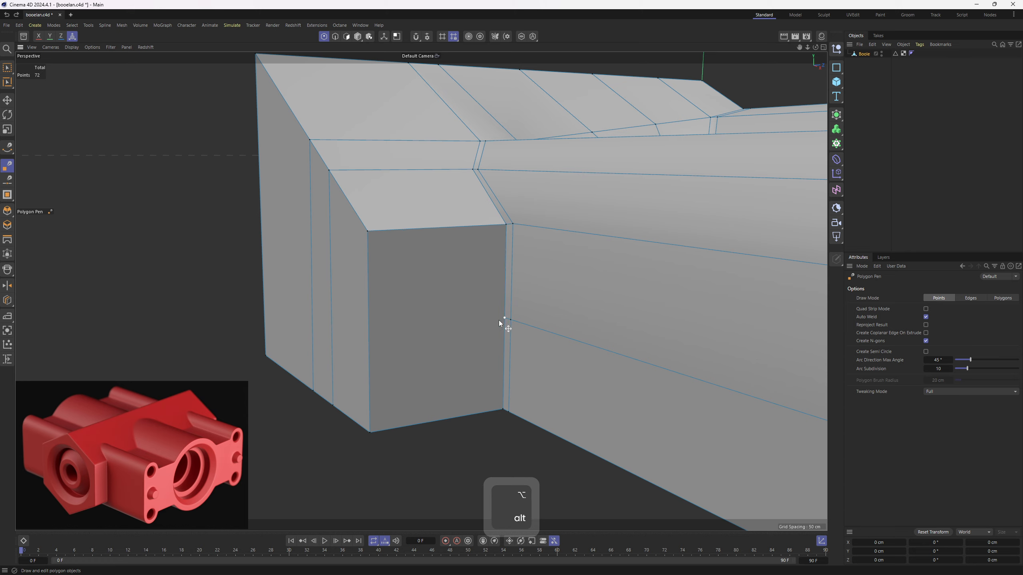
{"action": "key", "text": "k"}
{"action": "key", "text": "l"}
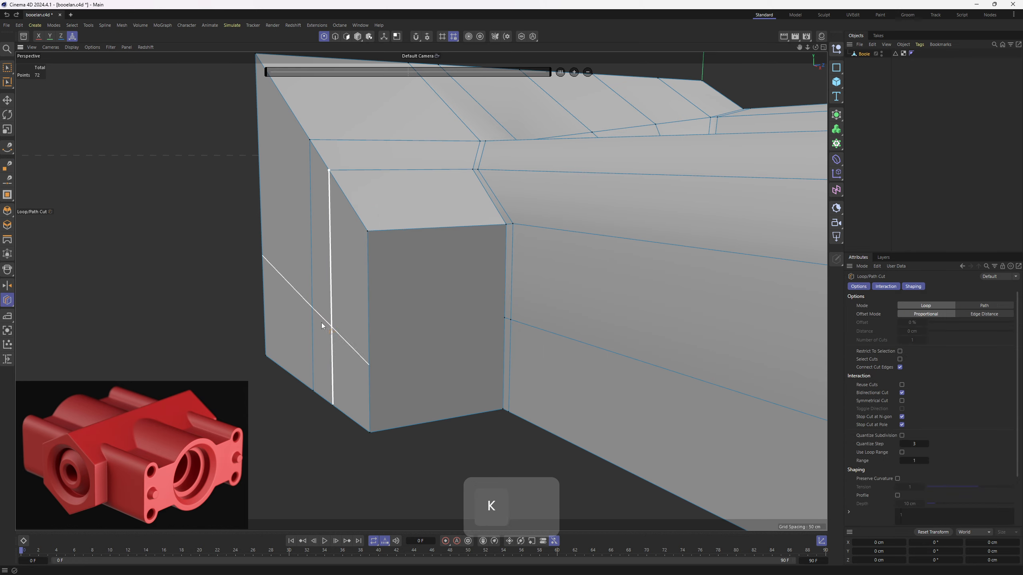
{"action": "left_click", "coordinate": [374, 342], "text": "shift"}
- Connect the end-face cut across the block's front face to the existing point at the inner corner
{"action": "scroll", "coordinate": [417, 286], "scroll_direction": "down", "scroll_amount": 2}
{"action": "key", "text": "m"}
{"action": "key", "text": "e"}
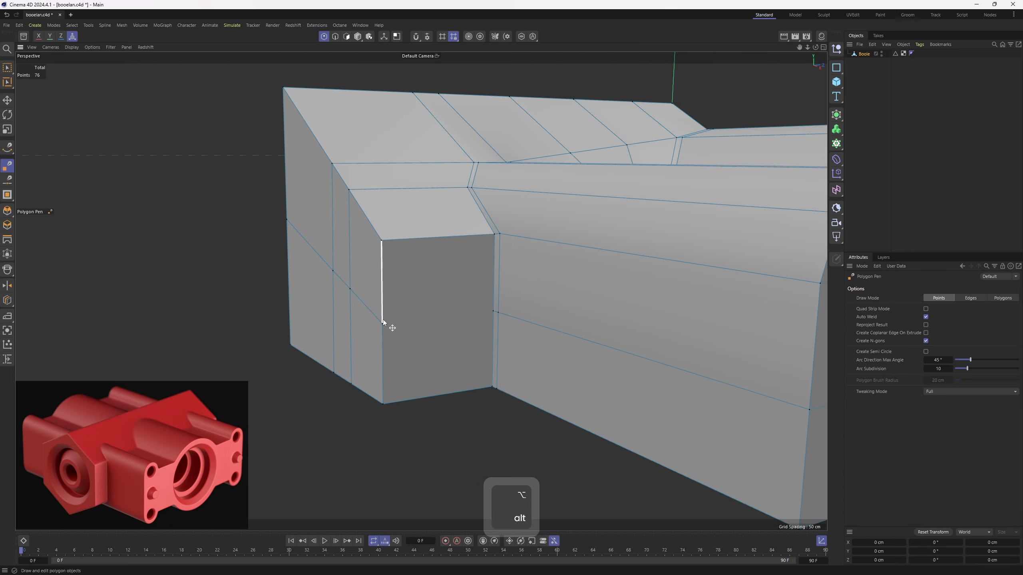
{"action": "left_click_drag", "start_coordinate": [489, 306], "coordinate": [408, 271], "text": "alt"}
- Add two evenly spaced loop cuts through the block's front face and up over its sloping top
{"action": "key", "text": "k"}
{"action": "key", "text": "l"}
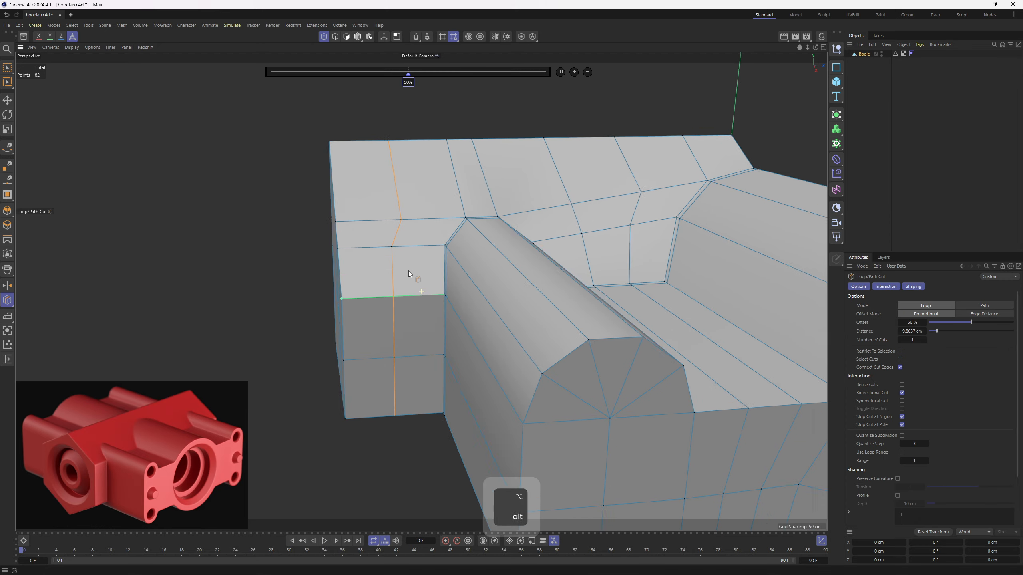
{"action": "left_click", "coordinate": [923, 340]}
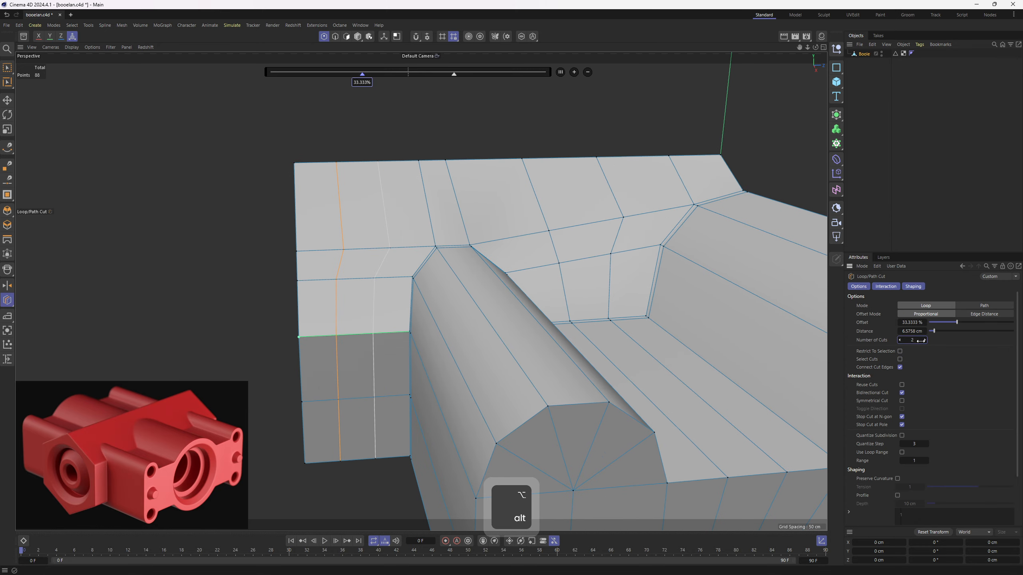
{"action": "key", "text": "3"}
{"action": "scroll", "coordinate": [442, 299], "scroll_direction": "down", "scroll_amount": 2}
{"action": "key", "text": "e"}
- Add two evenly spaced loop cuts lengthwise along the upper slope, between the ridge and the top of the cylinder profiles
{"action": "scroll", "coordinate": [442, 300], "scroll_direction": "down", "scroll_amount": 3}
{"action": "left_click_drag", "start_coordinate": [442, 300], "coordinate": [457, 269], "text": "alt"}
{"action": "key", "text": "3"}
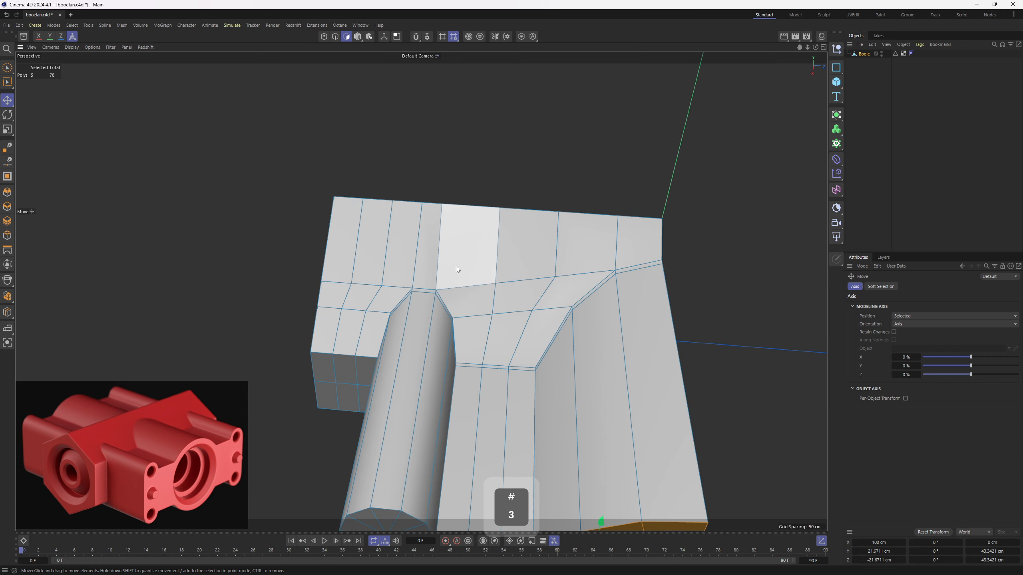
{"action": "key", "text": "e"}
{"action": "left_click_drag", "start_coordinate": [501, 242], "coordinate": [424, 259], "text": "alt"}
{"action": "key", "text": "k"}
{"action": "key", "text": "l"}
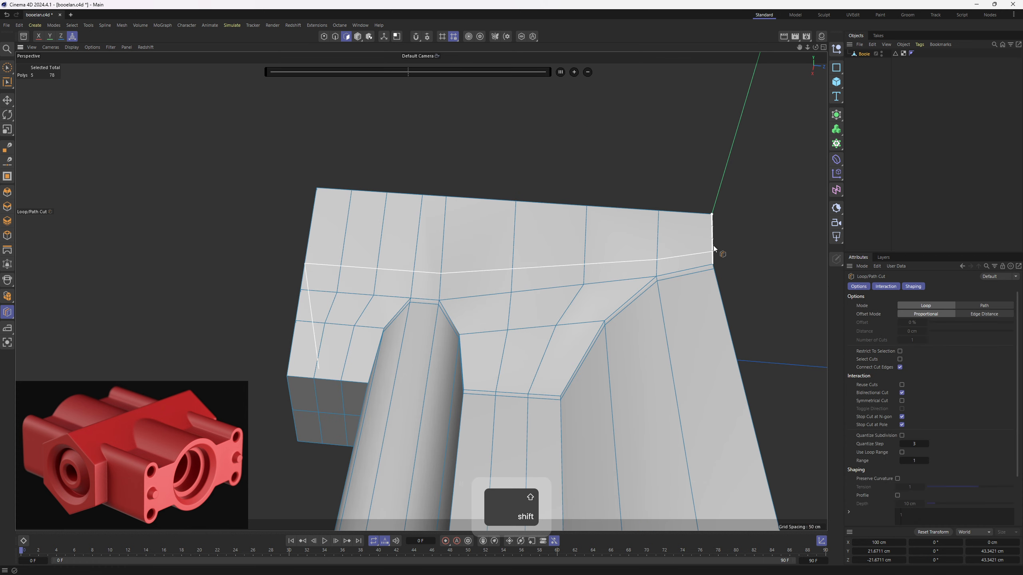
{"action": "left_click_drag", "start_coordinate": [705, 244], "coordinate": [373, 275], "text": "alt"}
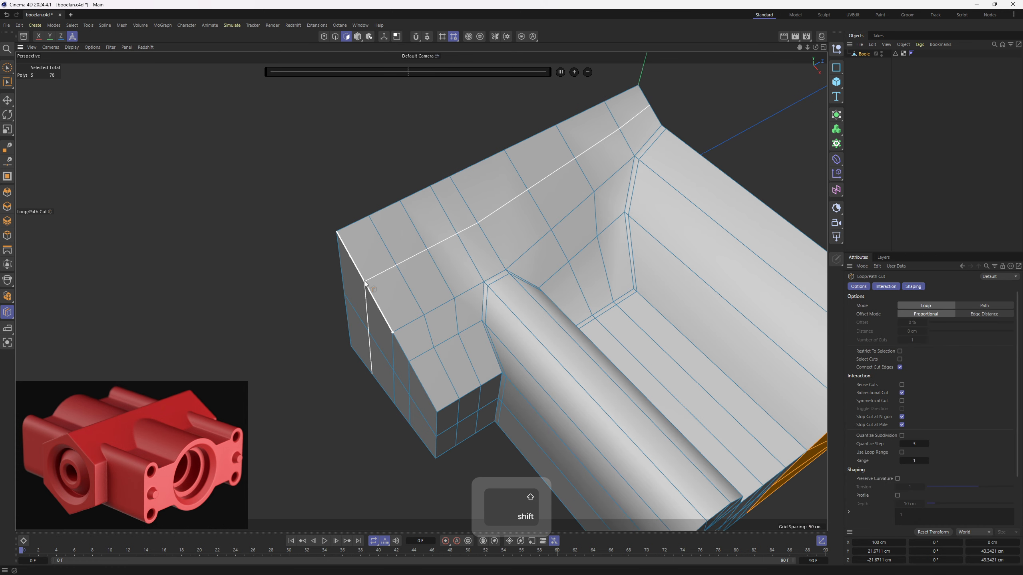
{"action": "left_click", "coordinate": [365, 283], "text": "shift"}
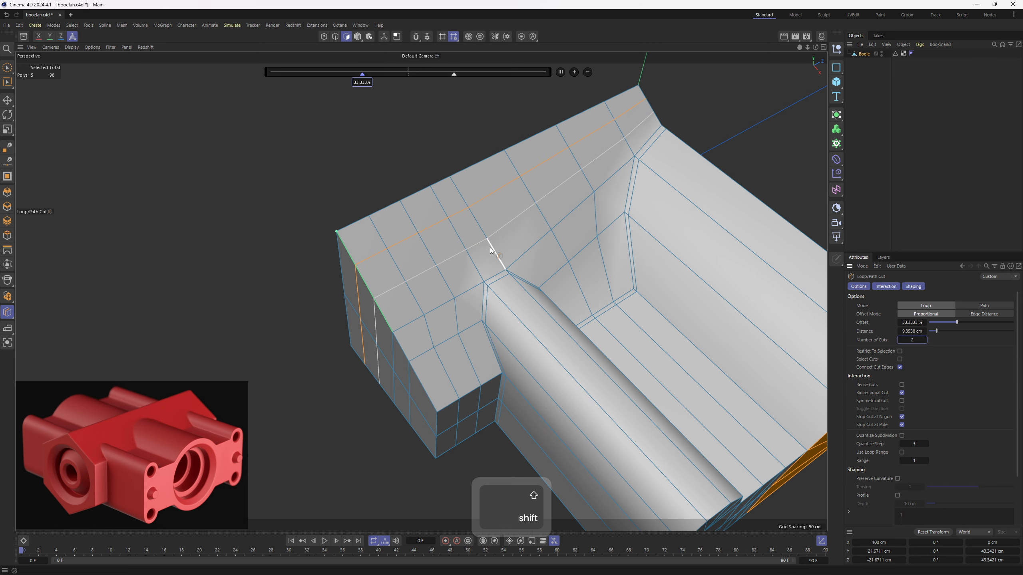
{"action": "scroll", "coordinate": [497, 249], "scroll_direction": "down", "scroll_amount": 3}
{"action": "left_click_drag", "start_coordinate": [495, 250], "coordinate": [568, 341], "text": "alt"}
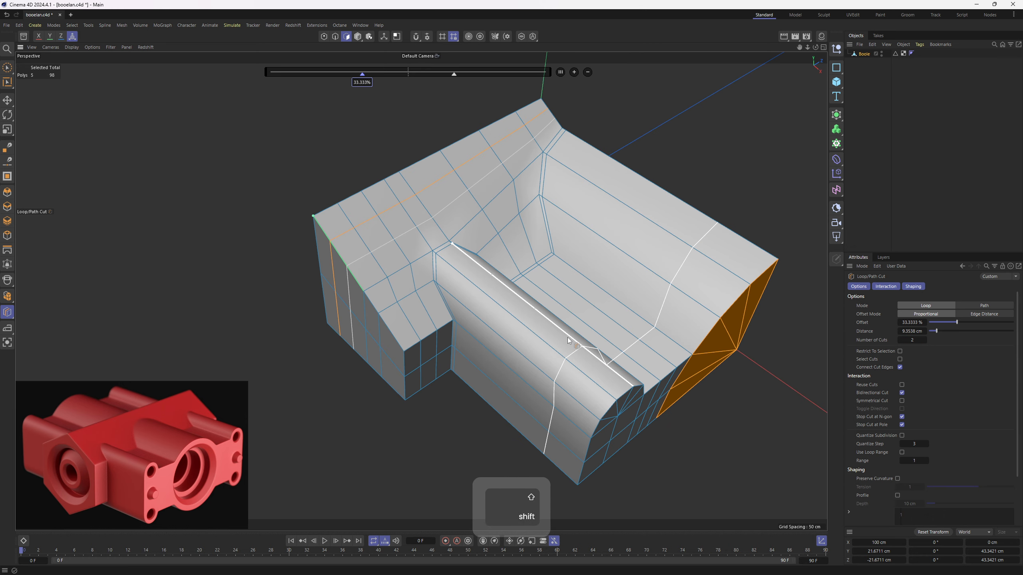
- Add four evenly spaced loop cuts across the length of the cylinder and the adjoining trough
{"action": "left_click", "coordinate": [539, 340], "text": "shift"}
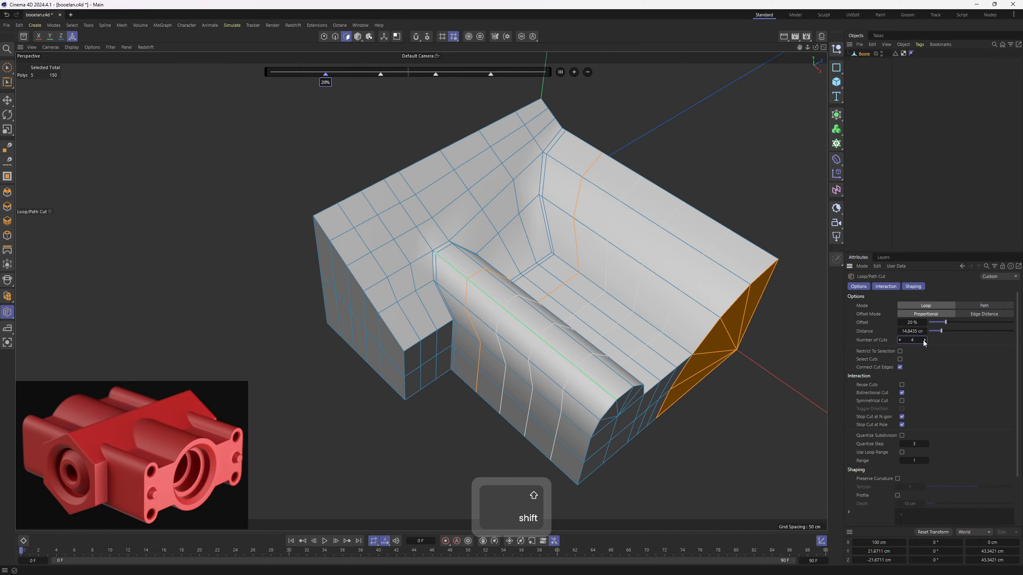
{"action": "key", "text": "e"}
{"action": "left_click_drag", "start_coordinate": [628, 339], "coordinate": [628, 282], "text": "alt"}
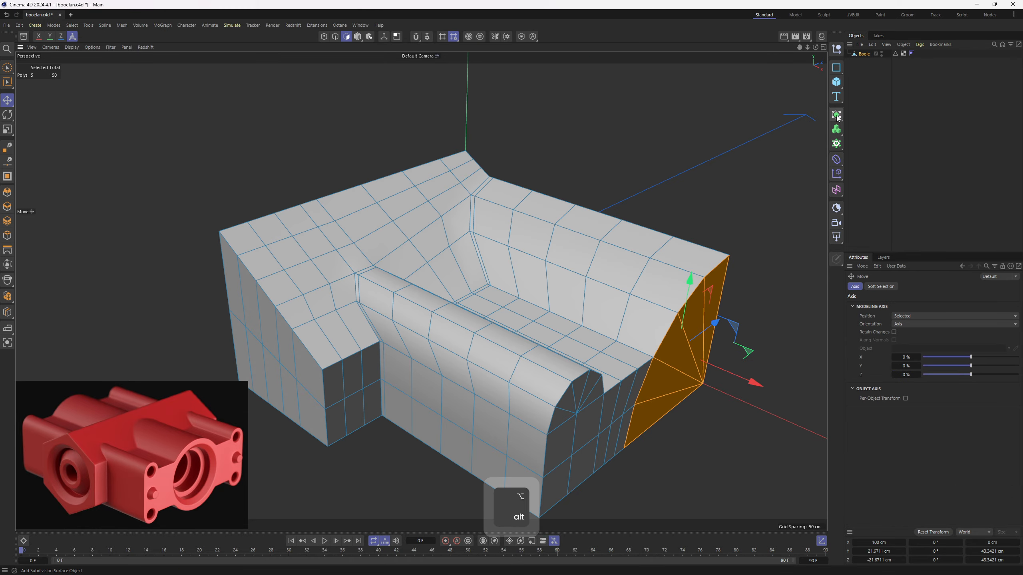
- Make a Subdivision Surface the parent of the Boole mesh, examine the smoothed form, and switch the smoothing off
{"action": "left_click", "coordinate": [836, 116], "text": "alt"}
{"action": "left_click", "coordinate": [949, 125]}
{"action": "left_click_drag", "start_coordinate": [669, 181], "coordinate": [524, 242], "text": "alt"}
{"action": "right_click_drag", "start_coordinate": [523, 241], "coordinate": [553, 244], "text": "alt"}
{"action": "left_click_drag", "start_coordinate": [609, 253], "coordinate": [421, 290], "text": "alt"}
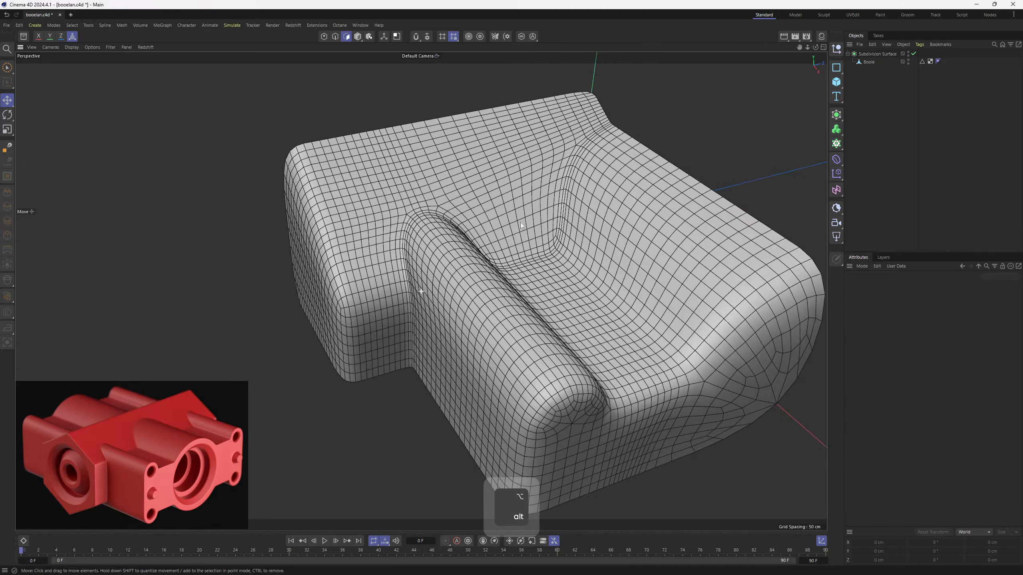
{"action": "right_click_drag", "start_coordinate": [421, 292], "coordinate": [517, 227], "text": "alt"}
{"action": "middle_click_drag", "start_coordinate": [616, 300], "coordinate": [552, 246], "text": "alt"}
{"action": "left_click_drag", "start_coordinate": [553, 246], "coordinate": [560, 235], "text": "alt"}
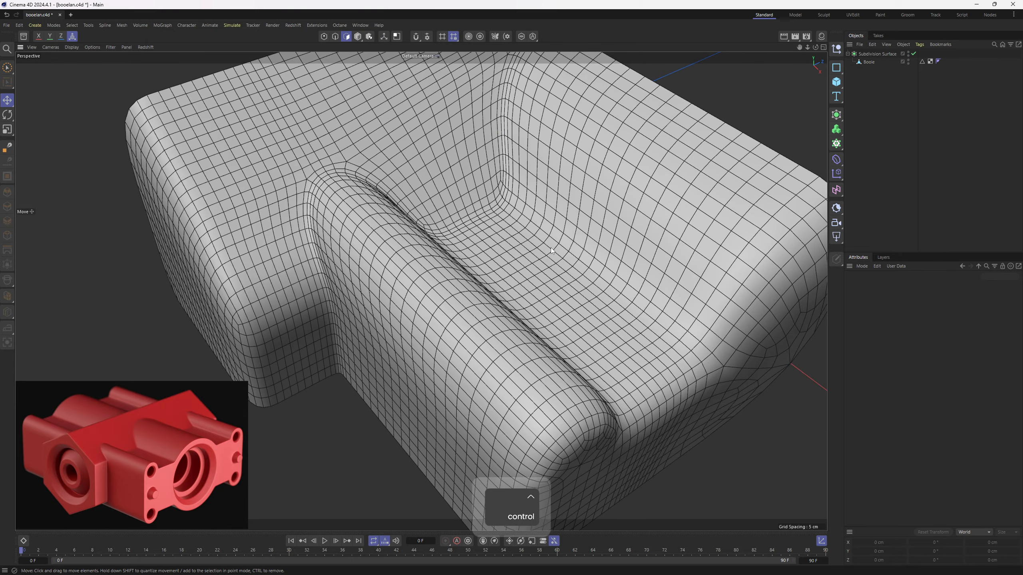
{"action": "key", "text": "ctrl+z"}
{"action": "key", "text": "q"}
{"action": "middle_click_drag", "start_coordinate": [512, 224], "coordinate": [592, 258], "text": "alt"}
- Clone the block's outer end edge loop onto its end face as a support edge with Slide, offset about -1.78 cm
{"action": "key", "text": "e"}
{"action": "left_click", "coordinate": [336, 37]}
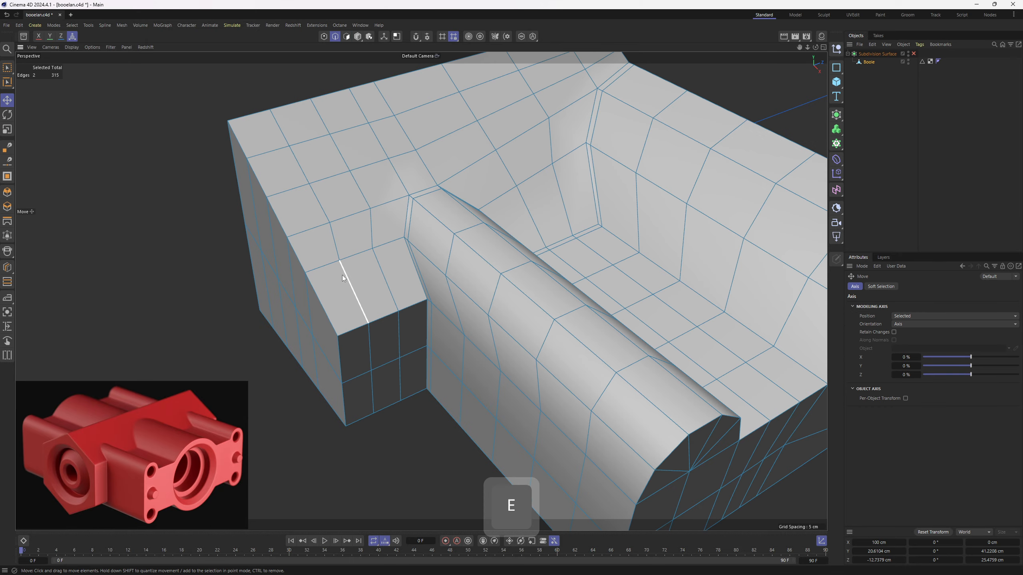
{"action": "double_click", "coordinate": [326, 299]}
{"action": "left_click_drag", "start_coordinate": [373, 328], "coordinate": [457, 325], "text": "alt"}
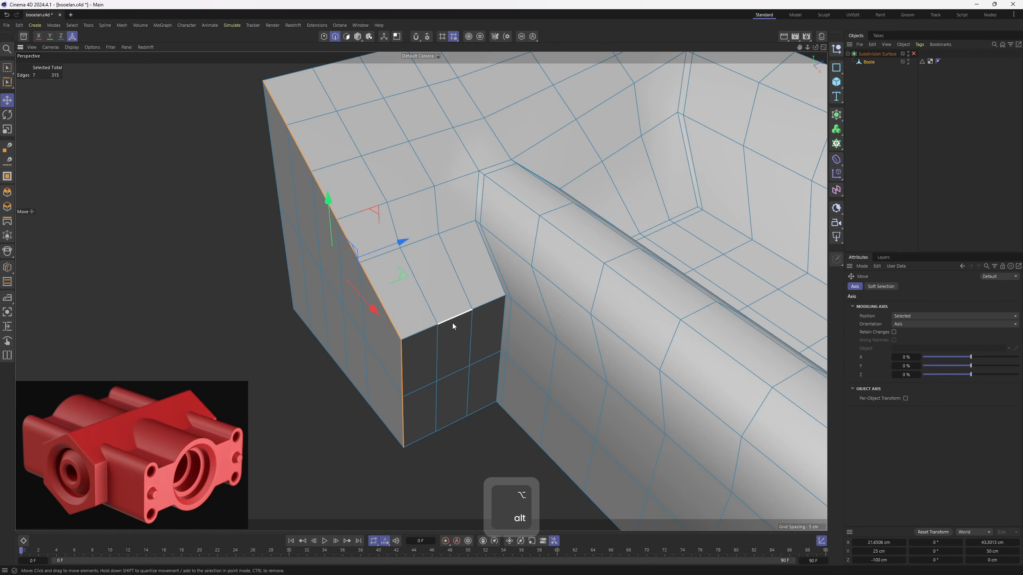
{"action": "right_click", "coordinate": [528, 316]}
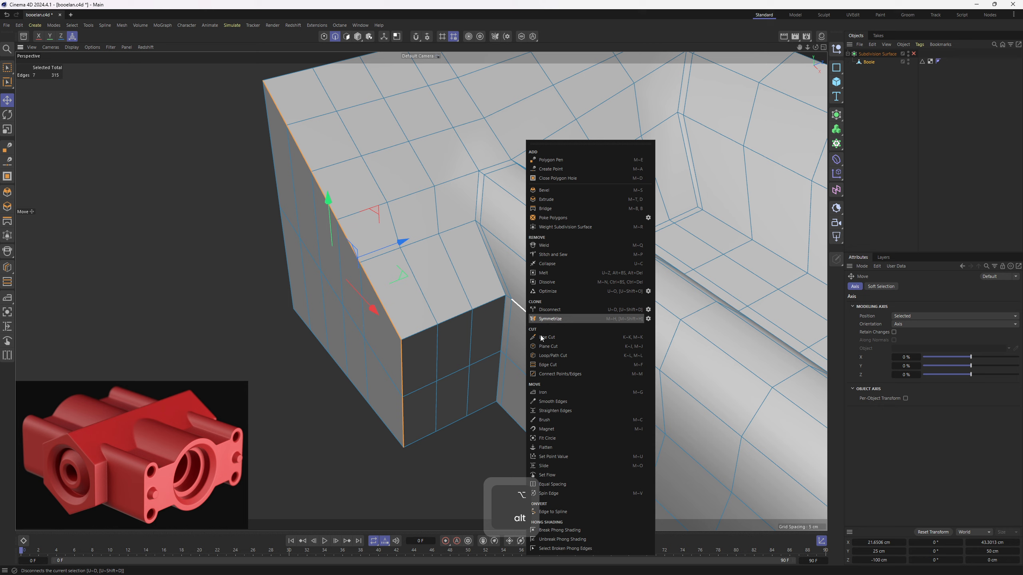
{"action": "left_click", "coordinate": [564, 466]}
{"action": "middle_click_drag", "start_coordinate": [397, 335], "coordinate": [441, 306], "text": "alt"}
{"action": "mouse_move", "coordinate": [441, 306]}
{"action": "left_mouse_down", "text": "alt"}
{"action": "mouse_move", "coordinate": [455, 322]}
{"action": "mouse_move", "coordinate": [443, 329]}
{"action": "left_mouse_up", "text": "alt"}
{"action": "middle_click_drag", "start_coordinate": [457, 326], "coordinate": [459, 348], "text": "alt"}
{"action": "key", "text": "q"}
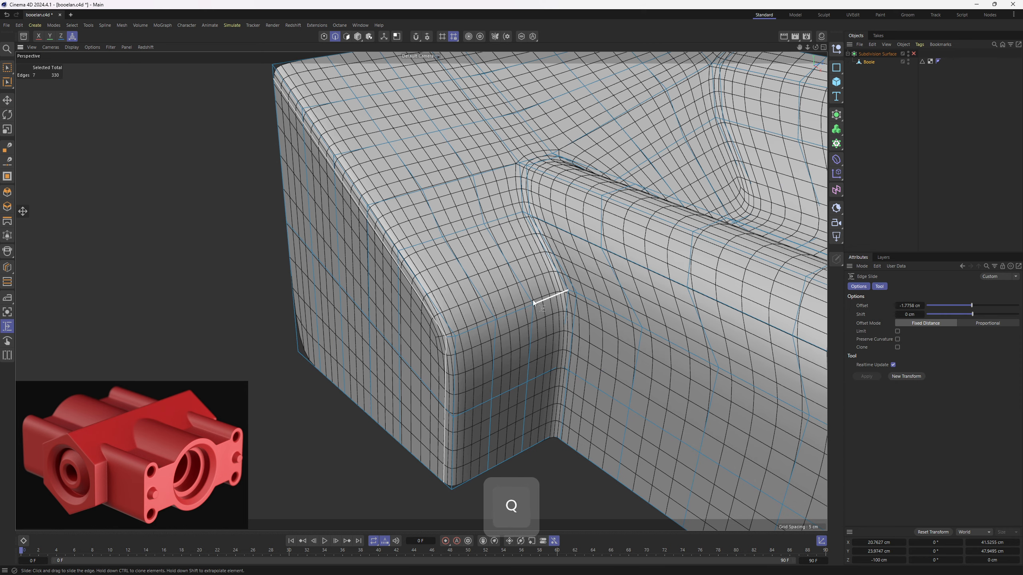
{"action": "key", "text": "q"}
- Clone the same outer end loop onto the block's sloping top and front face, offset about -1.72 cm
{"action": "right_click_drag", "start_coordinate": [474, 312], "coordinate": [458, 306], "text": "alt"}
{"action": "left_click_drag", "start_coordinate": [457, 305], "coordinate": [462, 344], "text": "alt"}
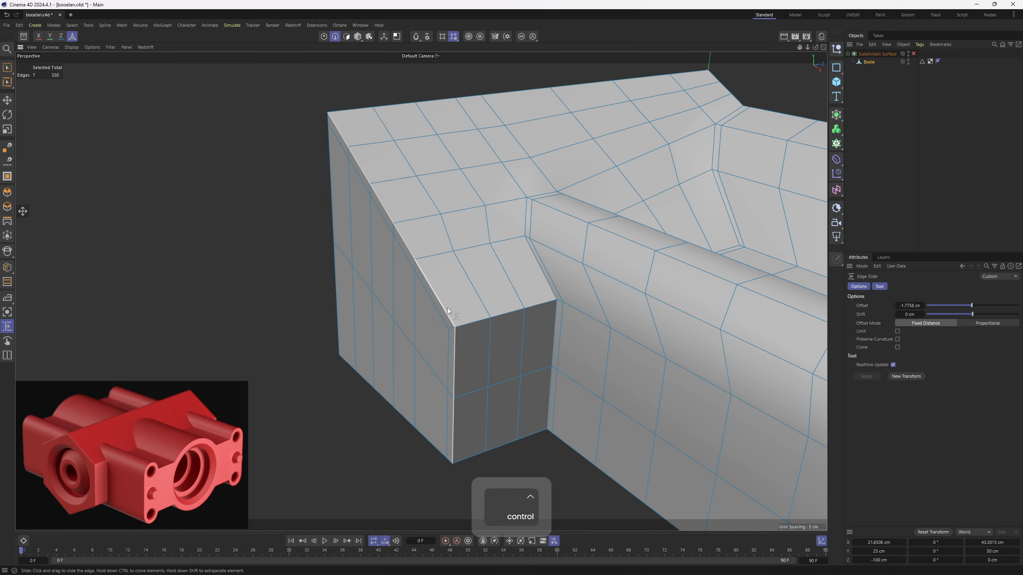
{"action": "left_click_drag", "start_coordinate": [448, 307], "coordinate": [454, 307], "text": "ctrl"}
{"action": "key", "text": "q"}
{"action": "key", "text": "q"}
- Clone the edge loop under the block's front slope and along the cylinder's side downward as a support loop, offset about 0.95 cm
{"action": "middle_click_drag", "start_coordinate": [526, 316], "coordinate": [417, 309], "text": "alt"}
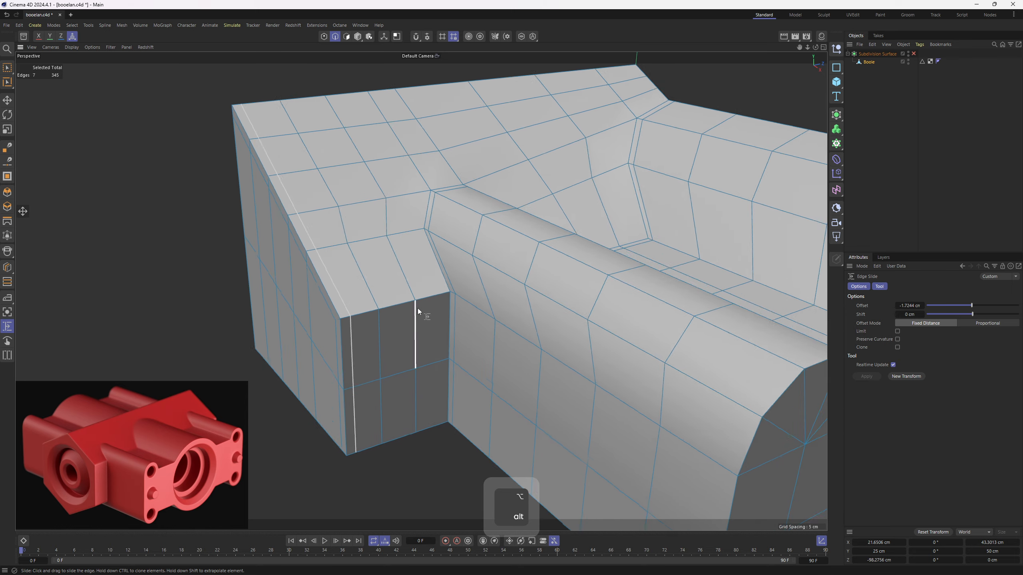
{"action": "left_click_drag", "start_coordinate": [417, 308], "coordinate": [436, 303], "text": "alt"}
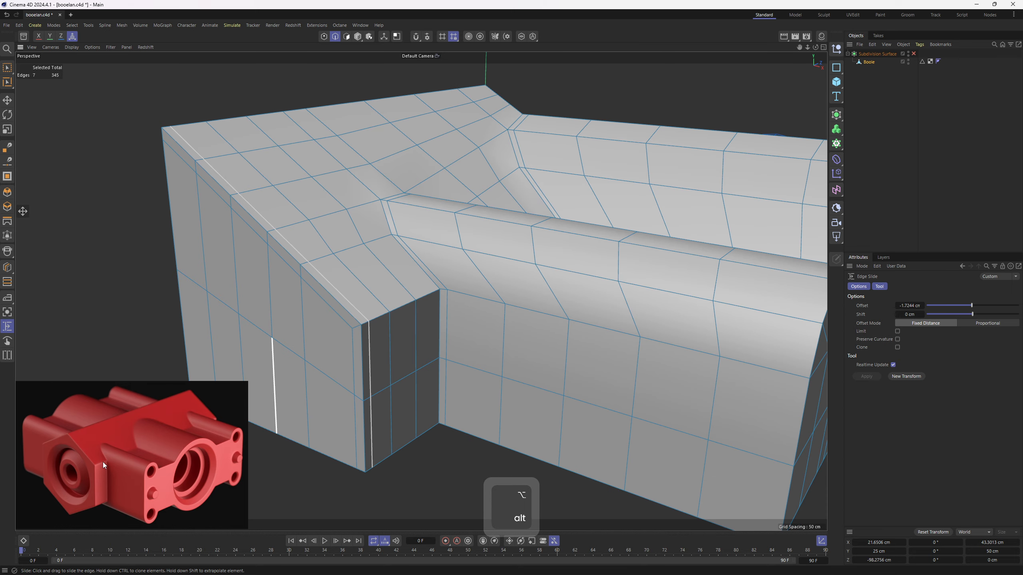
{"action": "key", "text": "e"}
{"action": "double_click", "coordinate": [375, 318]}
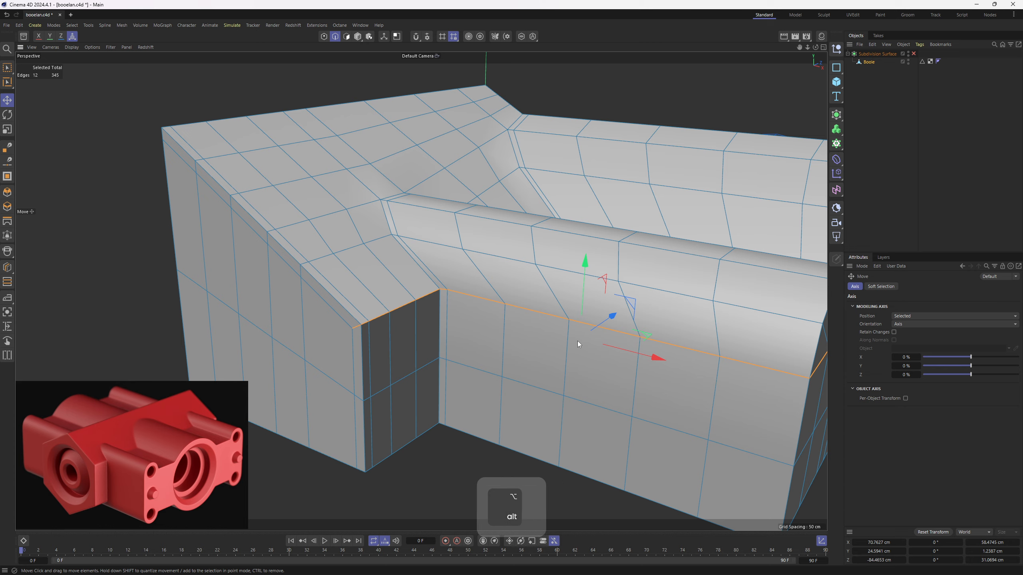
{"action": "left_click_drag", "start_coordinate": [577, 340], "coordinate": [463, 313], "text": "alt"}
{"action": "middle_click_drag", "start_coordinate": [462, 313], "coordinate": [503, 299], "text": "alt"}
{"action": "right_click_drag", "start_coordinate": [503, 300], "coordinate": [572, 315], "text": "alt"}
{"action": "key", "text": "m"}
{"action": "key", "text": "o"}
{"action": "left_click_drag", "start_coordinate": [656, 339], "coordinate": [655, 346], "text": "ctrl"}
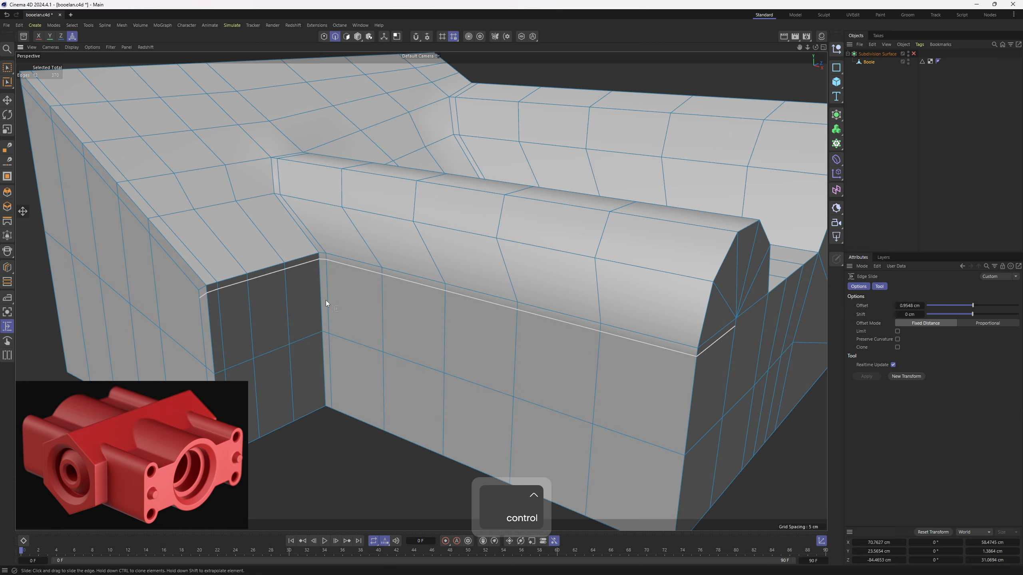
- Deselect the block's segments of the new support loop with Brush Selection, keeping only those along the cylinder's side and end
{"action": "left_click", "coordinate": [7, 67]}
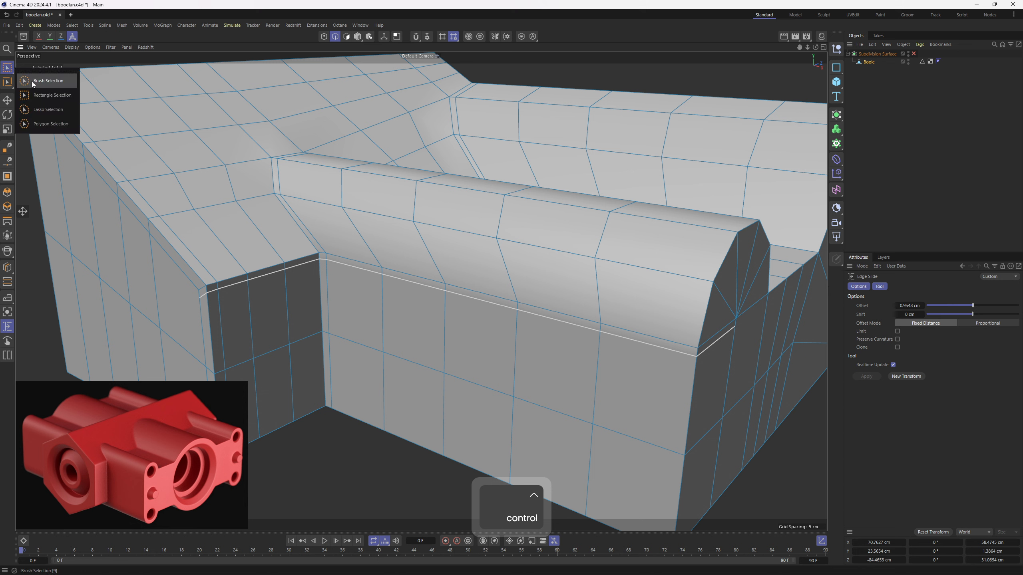
{"action": "left_click", "coordinate": [60, 81]}
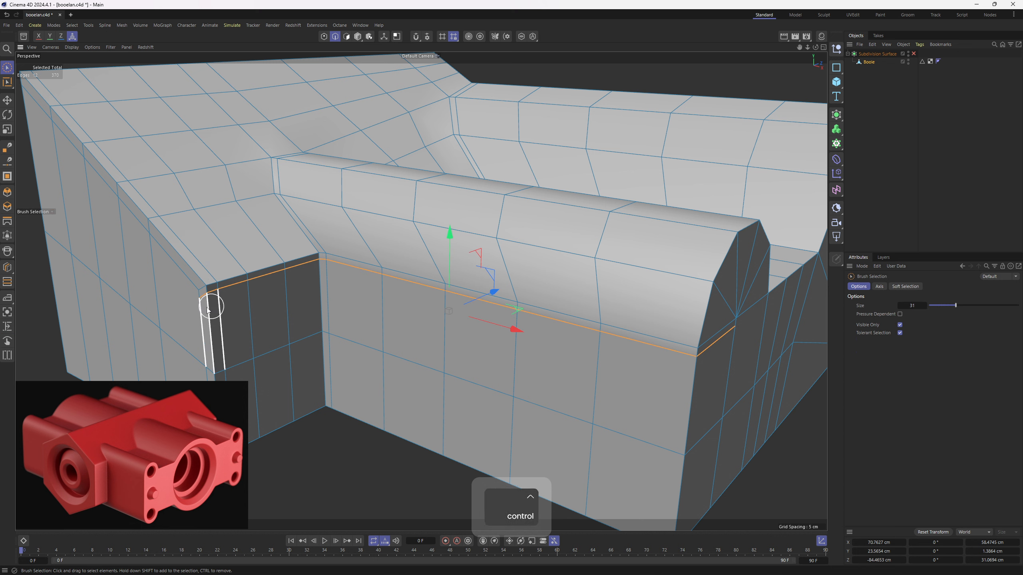
{"action": "left_click_drag", "start_coordinate": [201, 305], "coordinate": [312, 266], "text": "ctrl"}
{"action": "left_click_drag", "start_coordinate": [507, 211], "coordinate": [518, 277]}
{"action": "key", "text": "ctrl+z"}
{"action": "key", "text": "Return"}
{"action": "key", "text": "e"}
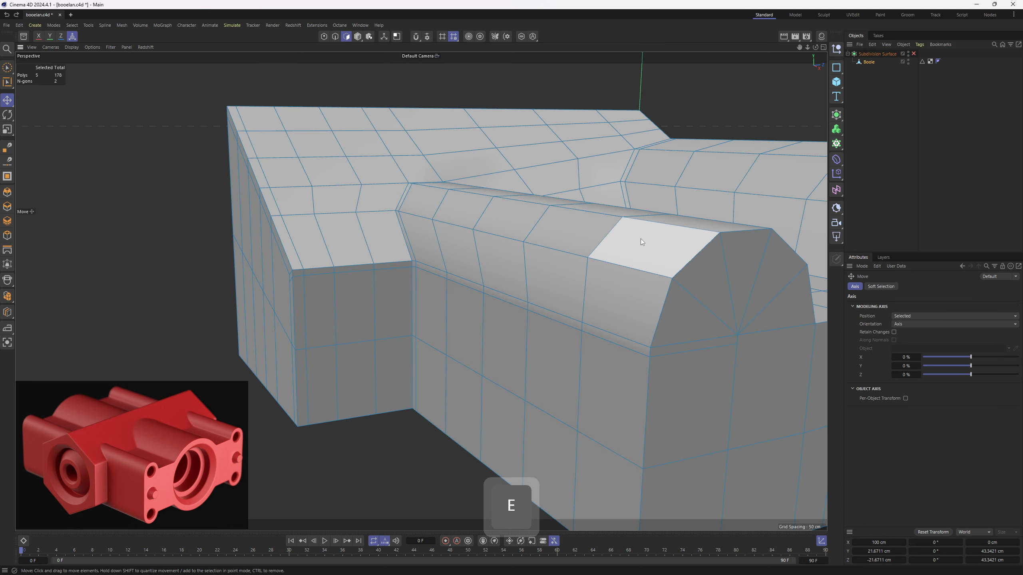
{"action": "right_click_drag", "start_coordinate": [640, 239], "coordinate": [626, 286]}
{"action": "key", "text": "2"}
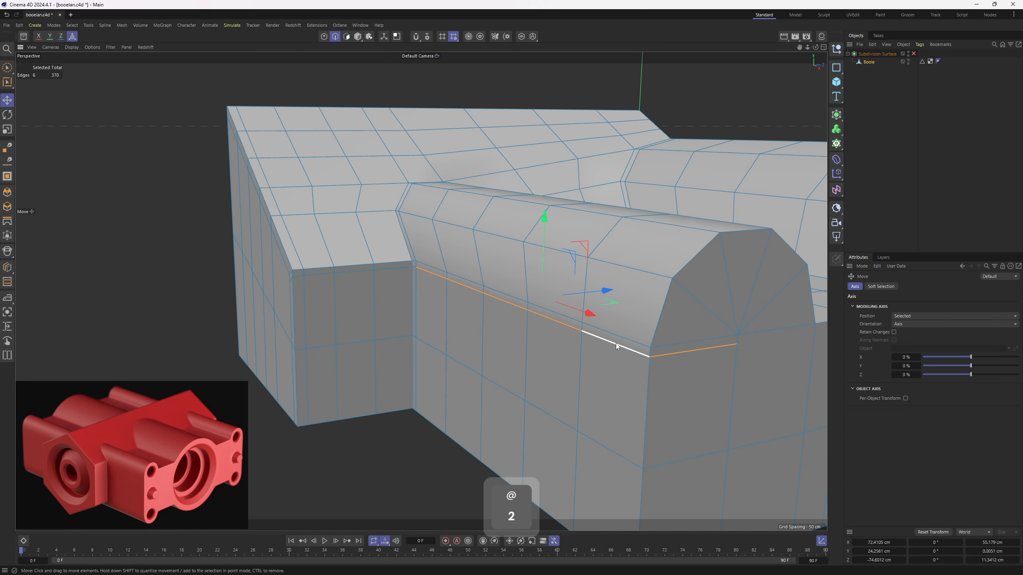
- Examine the block and cylinder support edges on the smoothed mesh in Gouraud shading
{"action": "scroll", "coordinate": [627, 338], "scroll_direction": "up", "scroll_amount": 1}
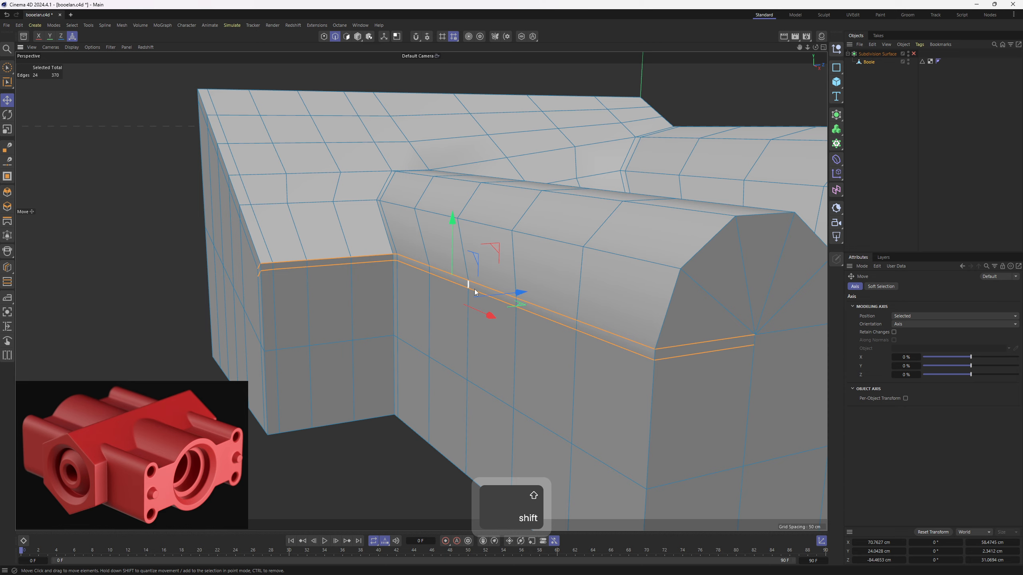
{"action": "key", "text": "3"}
{"action": "left_click", "coordinate": [914, 54]}
{"action": "left_click", "coordinate": [918, 101]}
{"action": "key", "text": "n"}
{"action": "key", "text": "a"}
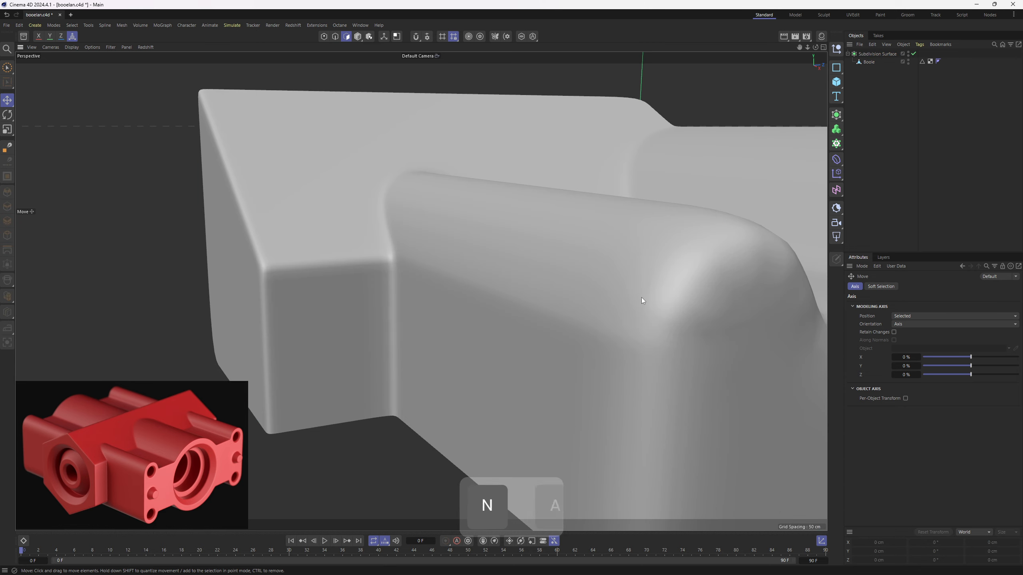
{"action": "mouse_move", "coordinate": [641, 298]}
{"action": "left_mouse_down", "text": "alt"}
{"action": "mouse_move", "coordinate": [524, 285]}
{"action": "mouse_move", "coordinate": [559, 262]}
{"action": "left_mouse_up", "text": "alt"}
{"action": "key", "text": "ctrl+z"}
{"action": "key", "text": "ctrl+z"}
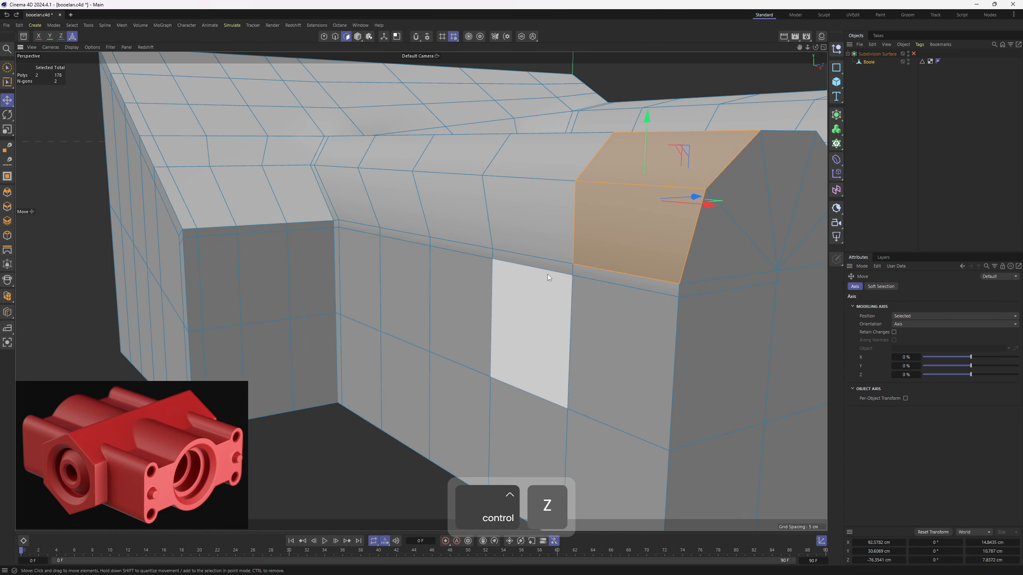
- Move the support edges along the cylinder's side and end straight down to a height of about 18.79 cm
{"action": "key", "text": "e"}
{"action": "left_click", "coordinate": [724, 291]}
{"action": "left_click", "coordinate": [355, 231], "text": "ctrl+shift"}
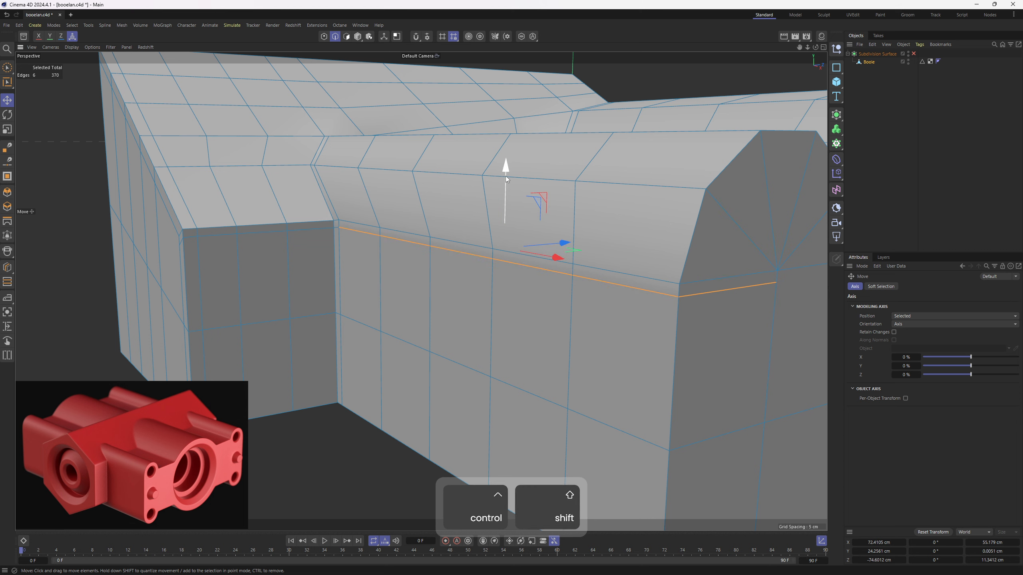
{"action": "left_click_drag", "start_coordinate": [505, 176], "coordinate": [517, 229]}
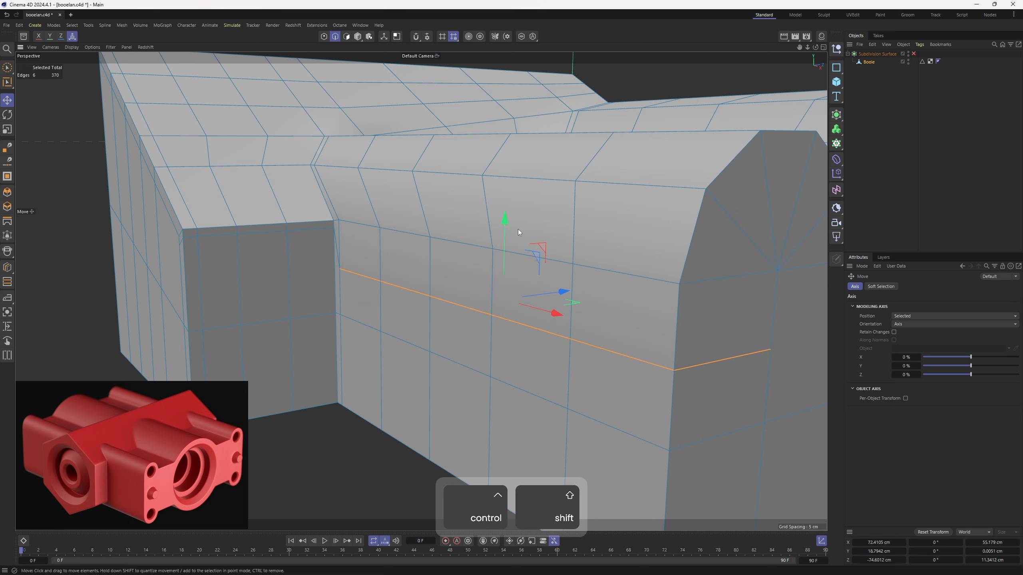
{"action": "key", "text": "1"}
{"action": "left_click", "coordinate": [913, 54]}
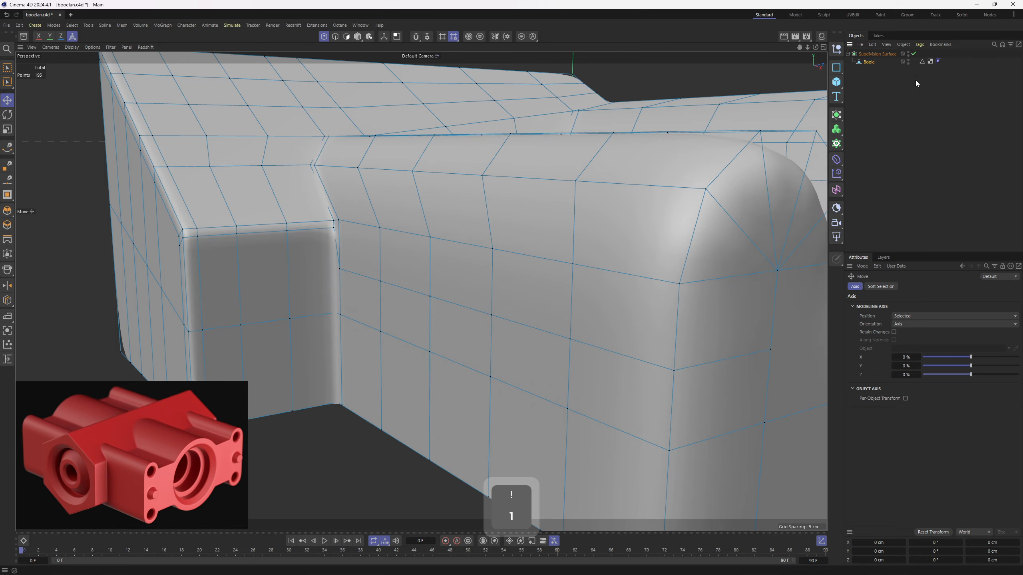
{"action": "left_click_drag", "start_coordinate": [467, 258], "coordinate": [486, 285], "text": "alt"}
{"action": "scroll", "coordinate": [486, 284], "scroll_direction": "up", "scroll_amount": 3}
{"action": "key", "text": "ctrl+z"}
{"action": "key", "text": "ctrl+z"}
- Select the edges where the sloping face meets the cylinder, the trough floor and the curved wall
{"action": "left_click_drag", "start_coordinate": [391, 231], "coordinate": [387, 310], "text": "alt"}
{"action": "key", "text": "2"}
{"action": "key", "text": "e"}
{"action": "double_click", "coordinate": [351, 373]}
{"action": "left_click_drag", "start_coordinate": [314, 207], "coordinate": [284, 289], "text": "alt"}
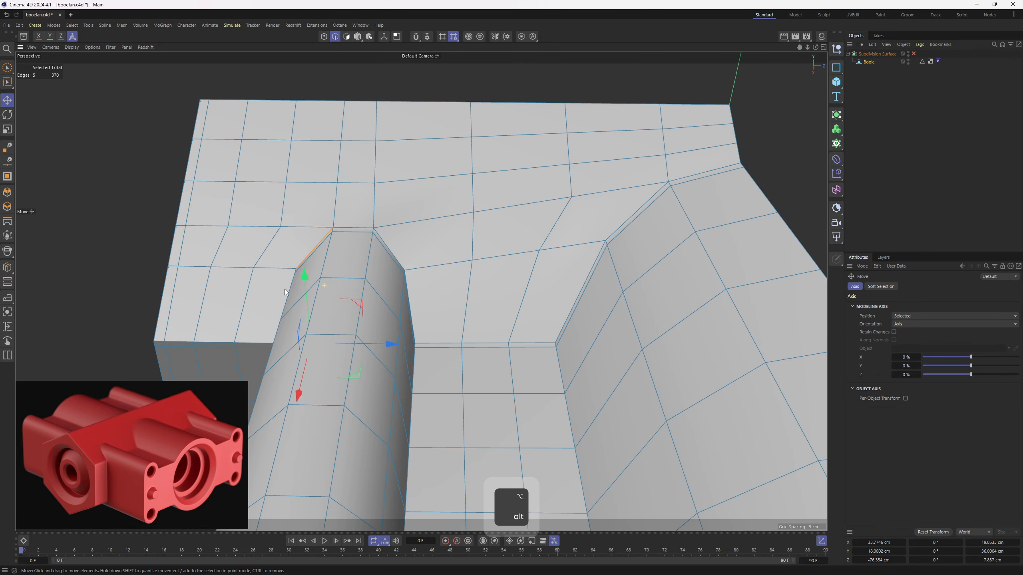
{"action": "double_click", "coordinate": [393, 244], "text": "shift"}
{"action": "double_click", "coordinate": [519, 344], "text": "shift"}
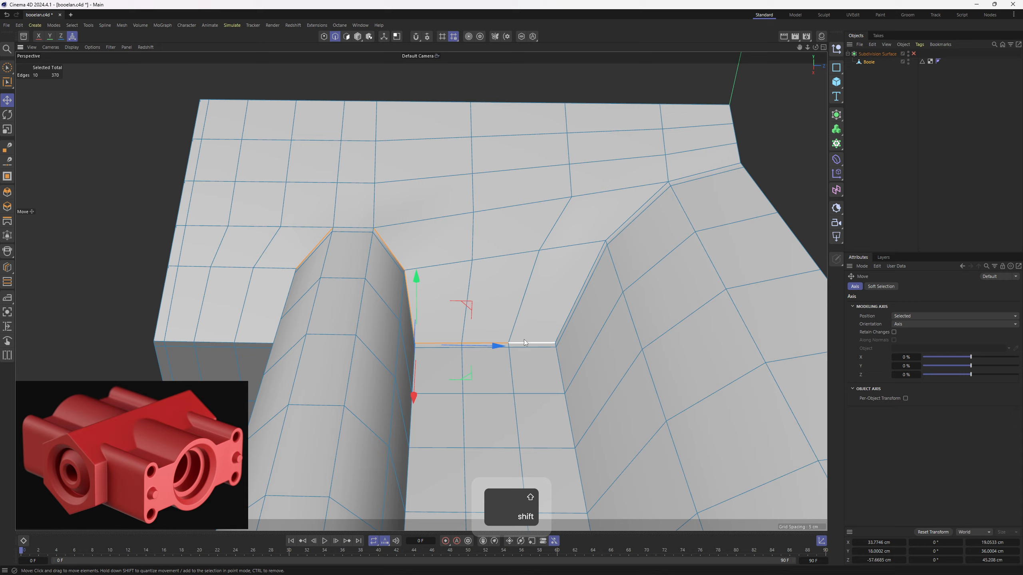
{"action": "double_click", "coordinate": [559, 317], "text": "shift"}
{"action": "middle_click_drag", "start_coordinate": [654, 211], "coordinate": [537, 232], "text": "alt"}
{"action": "left_click_drag", "start_coordinate": [538, 232], "coordinate": [459, 237], "text": "alt"}
{"action": "left_click", "coordinate": [586, 210], "text": "shift"}
- Try to slide a support loop off the selected intersection edges onto the sloping face
{"action": "scroll", "coordinate": [590, 207], "scroll_direction": "up", "scroll_amount": 1}
{"action": "key", "text": "m"}
{"action": "key", "text": "o"}
{"action": "scroll", "coordinate": [594, 200], "scroll_direction": "up", "scroll_amount": 2}
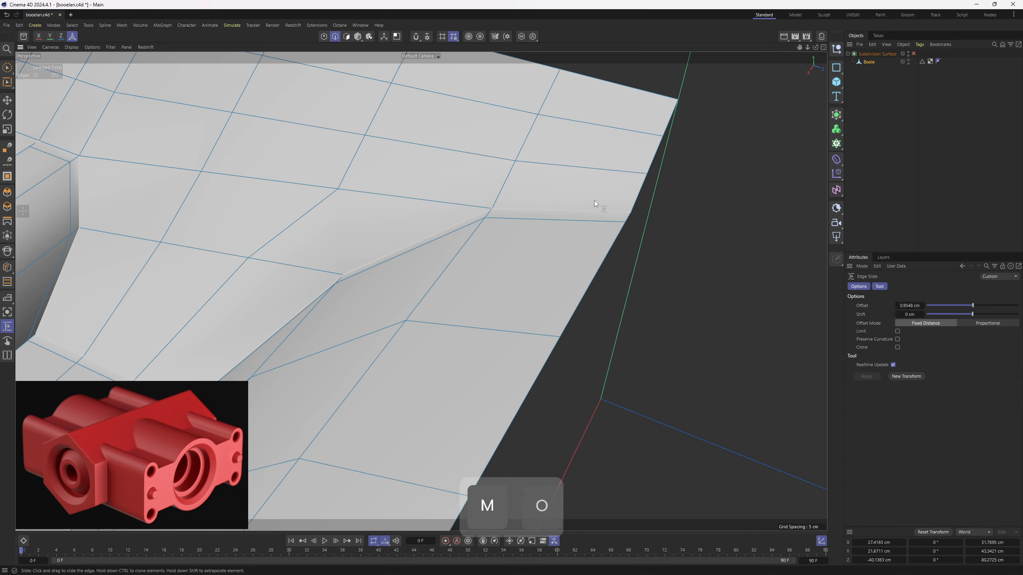
{"action": "mouse_move", "coordinate": [594, 200]}
{"action": "left_mouse_down", "text": "alt"}
{"action": "mouse_move", "coordinate": [504, 310]}
{"action": "mouse_move", "coordinate": [574, 293]}
{"action": "left_mouse_up", "text": "alt"}
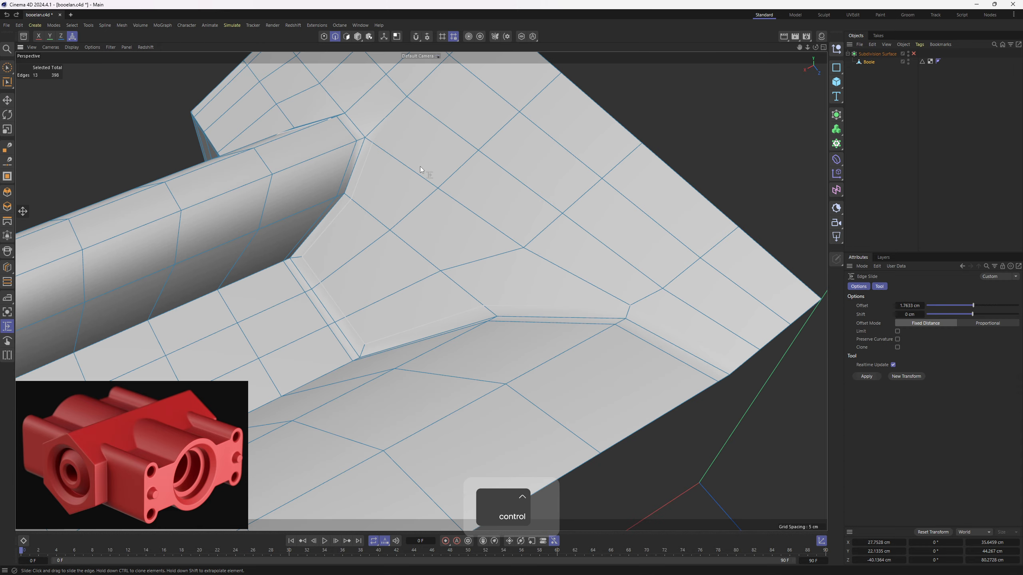
{"action": "key", "text": "ctrl+z"}
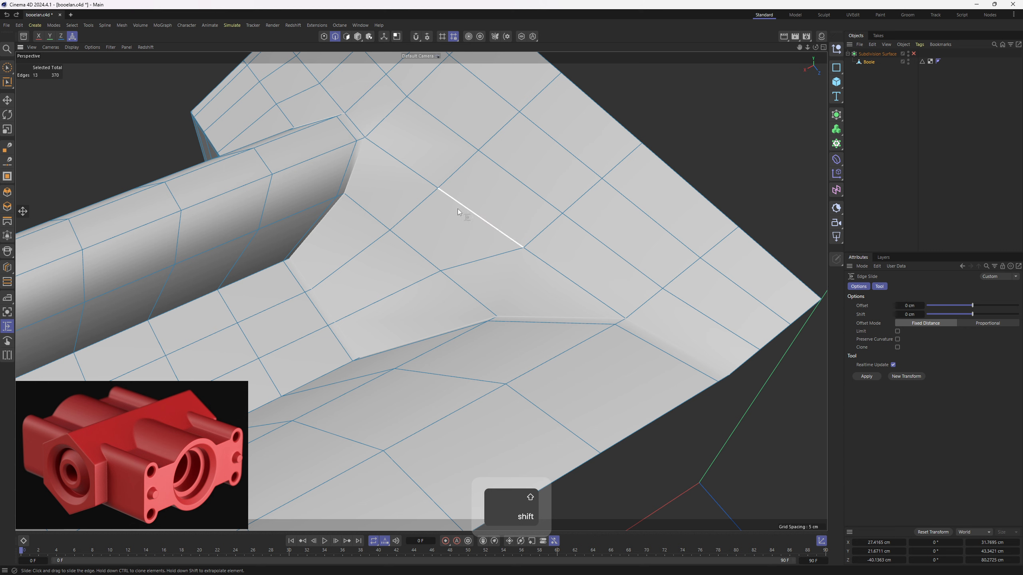
- Add the missing edge at the cylinder's top to the selection and clone the intersection edges onto the sloping face as a support loop
{"action": "left_click", "coordinate": [359, 145], "text": "shift"}
{"action": "left_click_drag", "start_coordinate": [546, 315], "coordinate": [549, 303], "text": "ctrl"}
{"action": "right_click_drag", "start_coordinate": [549, 303], "coordinate": [467, 248], "text": "alt"}
{"action": "left_click_drag", "start_coordinate": [466, 247], "coordinate": [572, 249], "text": "alt"}
{"action": "key", "text": "q"}
{"action": "left_click", "coordinate": [950, 174]}
{"action": "left_click_drag", "start_coordinate": [427, 278], "coordinate": [475, 234], "text": "alt"}
{"action": "key", "text": "ctrl+z"}
{"action": "key", "text": "q"}
{"action": "right_click_drag", "start_coordinate": [468, 233], "coordinate": [467, 169], "text": "alt"}
- Cut a support edge with the Polygon Pen from the inner corner's support point along the trough floor beside the cylinder to the end face
{"action": "key", "text": "1"}
{"action": "scroll", "coordinate": [463, 184], "scroll_direction": "up", "scroll_amount": 2}
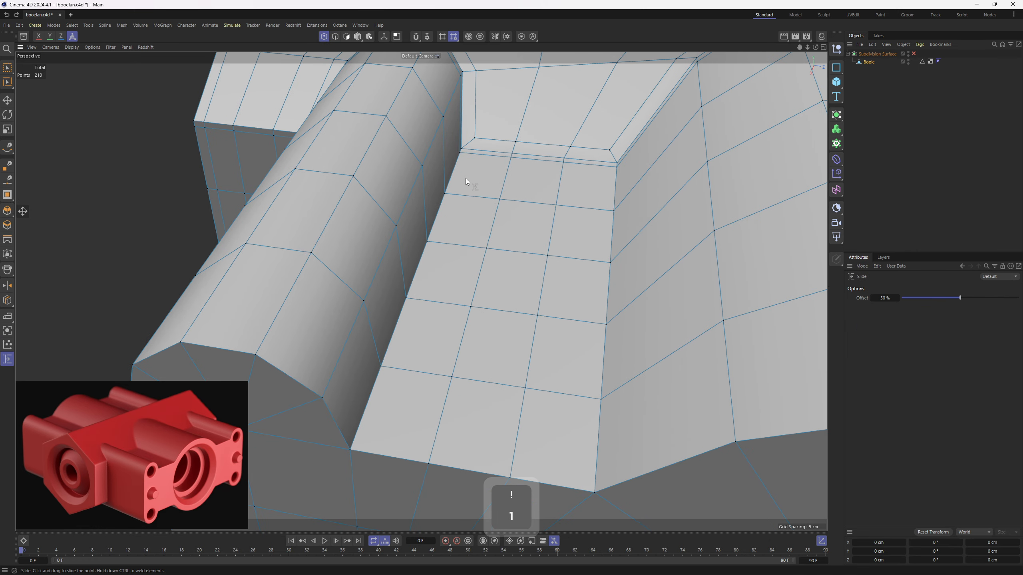
{"action": "key", "text": "m"}
{"action": "right_click", "coordinate": [517, 225]}
{"action": "left_click", "coordinate": [552, 224]}
{"action": "middle_click_drag", "start_coordinate": [464, 191], "coordinate": [494, 156], "text": "alt"}
{"action": "right_click_drag", "start_coordinate": [493, 157], "coordinate": [487, 115], "text": "alt"}
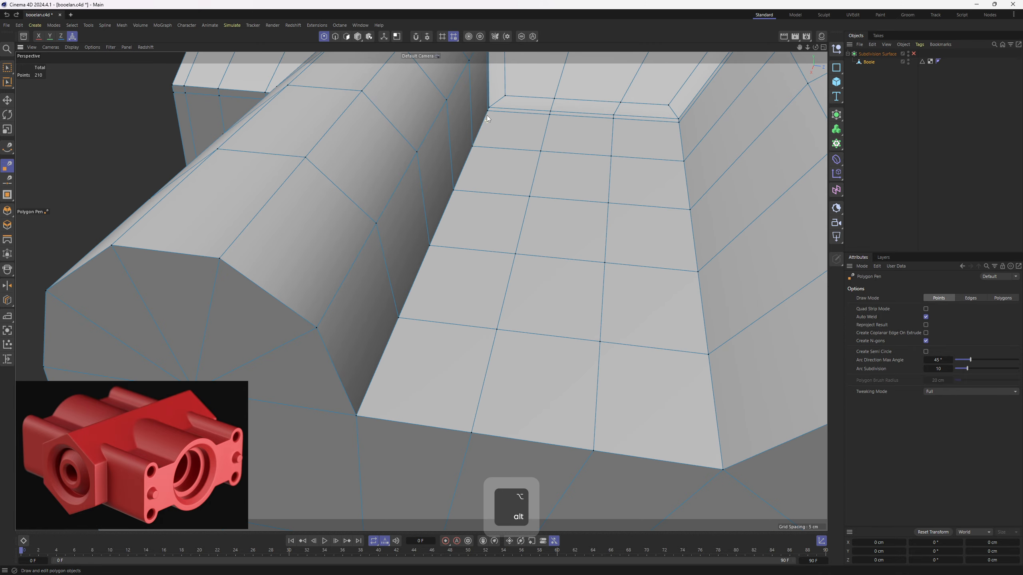
{"action": "left_click_drag", "start_coordinate": [487, 115], "coordinate": [499, 132], "text": "alt"}
{"action": "left_click", "coordinate": [500, 122]}
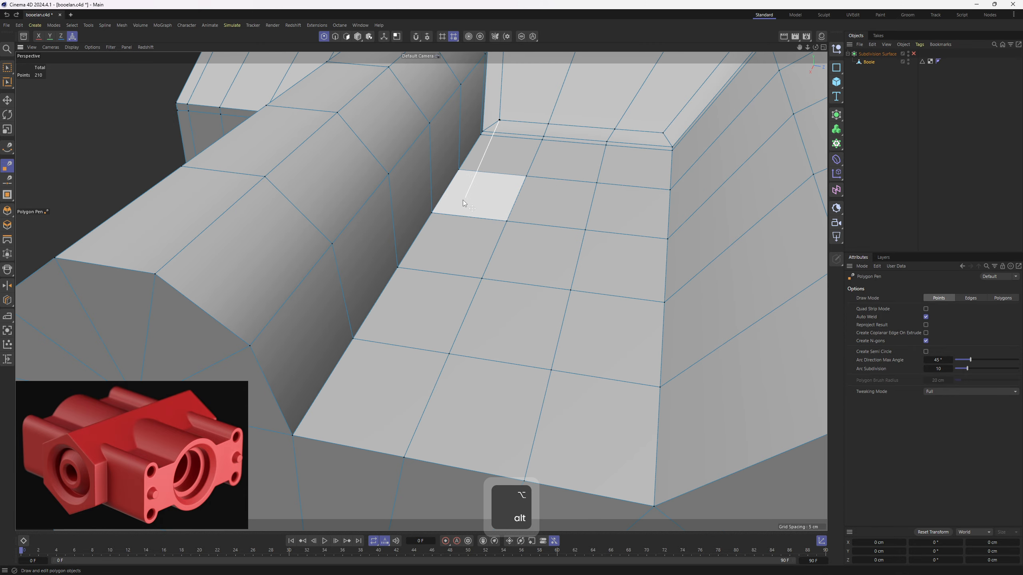
{"action": "left_click", "coordinate": [447, 214]}
{"action": "double_click", "coordinate": [314, 439]}
- Cut a matching support edge along the cylinder's lower side from the end face to the inner corner, and preview the smoothed mesh
{"action": "left_click_drag", "start_coordinate": [295, 416], "coordinate": [266, 392], "text": "alt"}
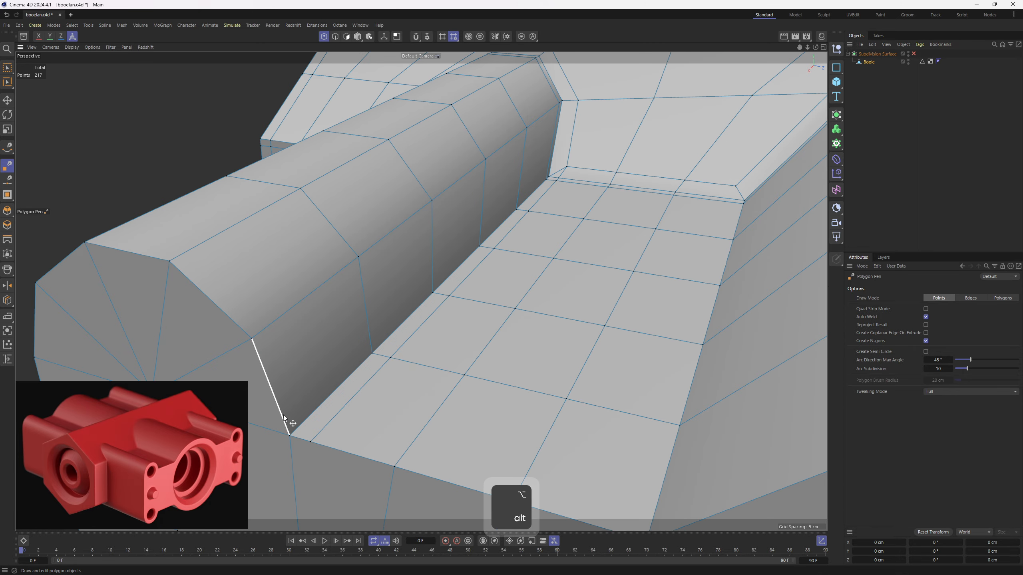
{"action": "left_click", "coordinate": [282, 416]}
{"action": "double_click", "coordinate": [549, 163]}
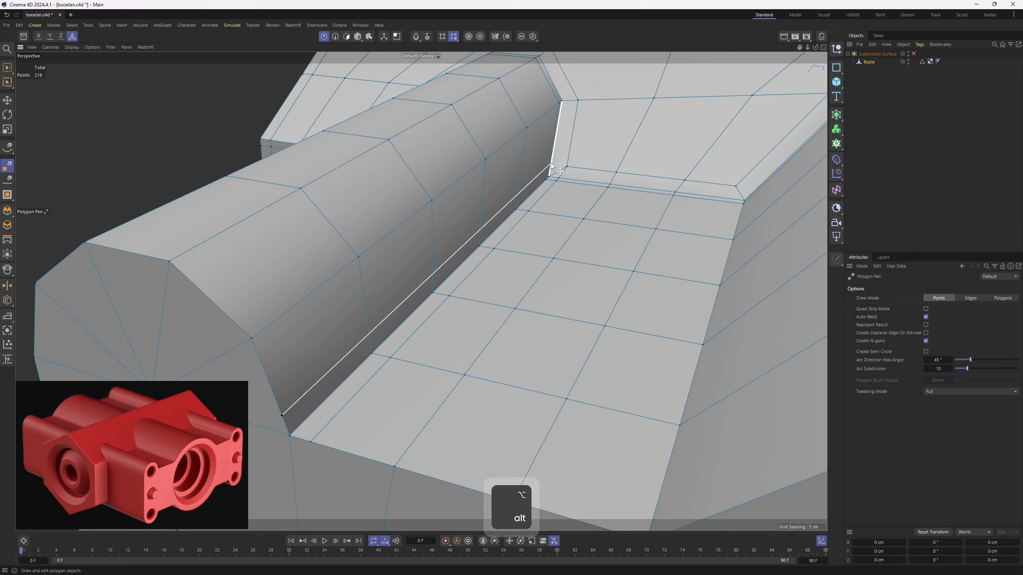
{"action": "scroll", "coordinate": [562, 170], "scroll_direction": "up", "scroll_amount": 6}
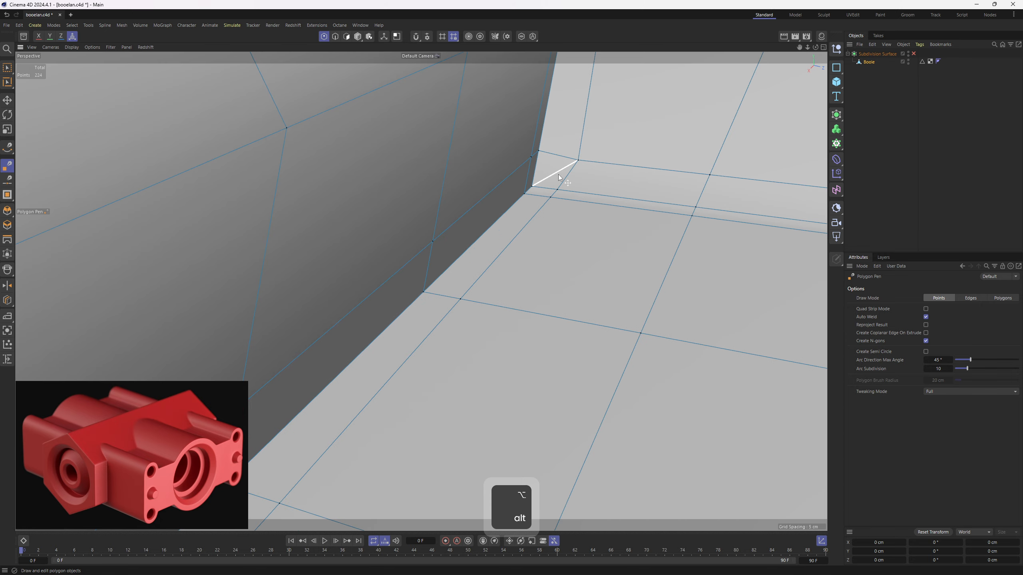
{"action": "scroll", "coordinate": [556, 175], "scroll_direction": "down", "scroll_amount": 6}
{"action": "left_click_drag", "start_coordinate": [556, 175], "coordinate": [472, 238], "text": "alt"}
{"action": "scroll", "coordinate": [487, 258], "scroll_direction": "down", "scroll_amount": 3}
{"action": "key", "text": "q"}
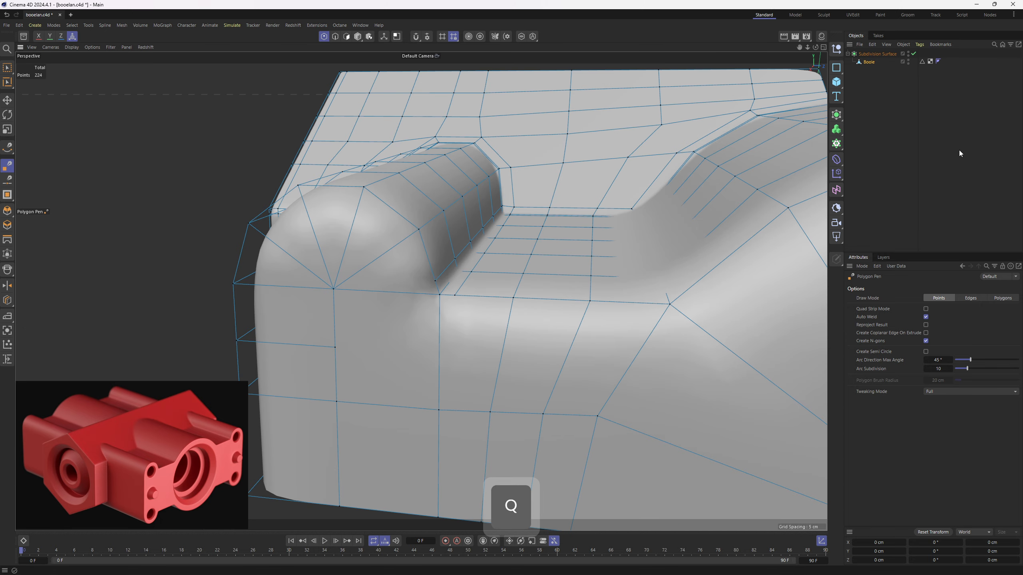
{"action": "left_click", "coordinate": [958, 153]}
{"action": "scroll", "coordinate": [530, 222], "scroll_direction": "up", "scroll_amount": 3}
{"action": "left_click_drag", "start_coordinate": [529, 221], "coordinate": [465, 242], "text": "alt"}
{"action": "key", "text": "q"}
- Cut support edges with the Polygon Pen from the inner corner along the trough's edge beside the large curved slope to the end face
{"action": "middle_click_drag", "start_coordinate": [496, 122], "coordinate": [457, 181], "text": "alt"}
{"action": "scroll", "coordinate": [456, 181], "scroll_direction": "up", "scroll_amount": 3}
{"action": "left_click", "coordinate": [454, 175]}
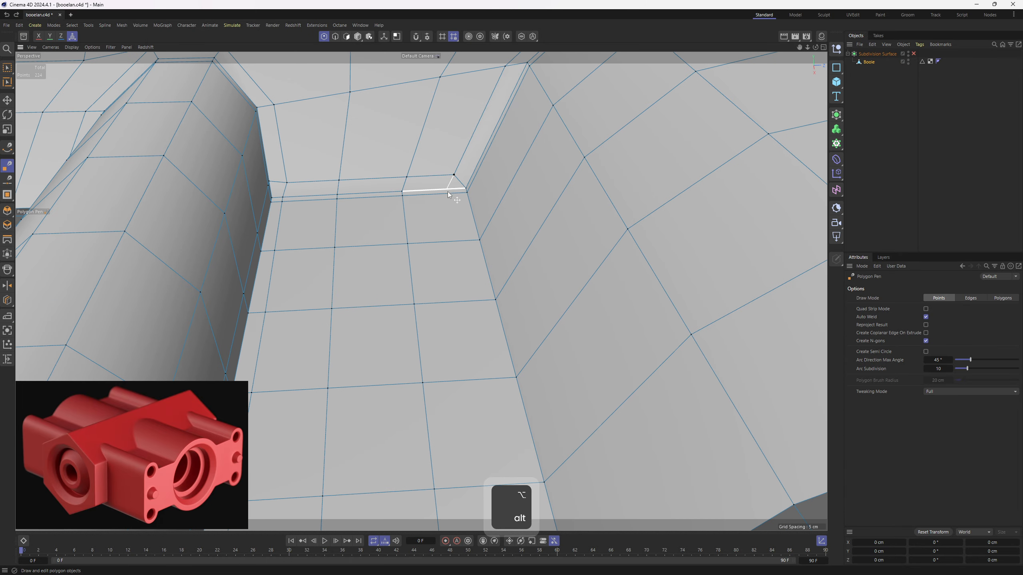
{"action": "left_click", "coordinate": [449, 194]}
{"action": "scroll", "coordinate": [454, 199], "scroll_direction": "down", "scroll_amount": 4}
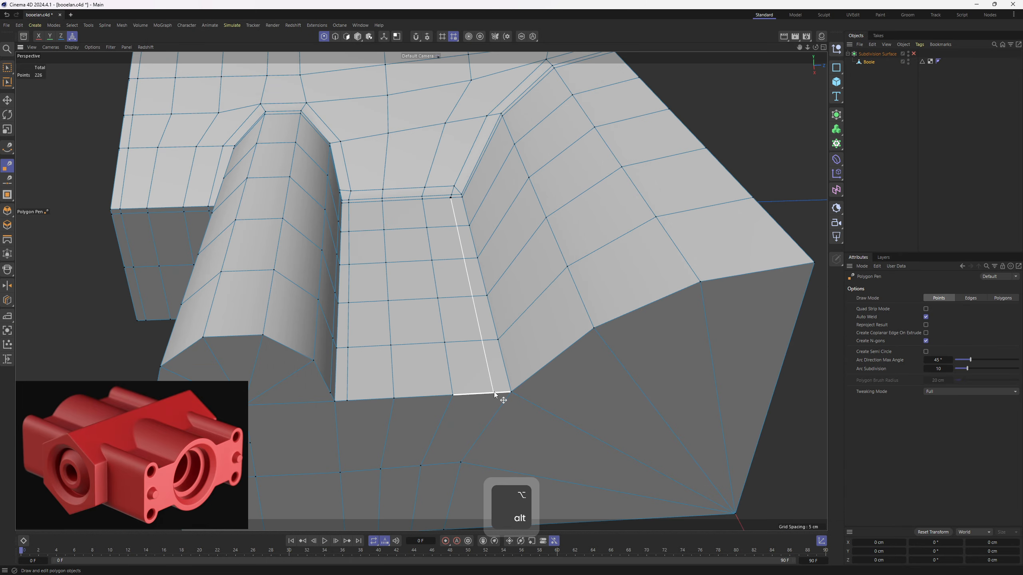
{"action": "left_click", "coordinate": [522, 386]}
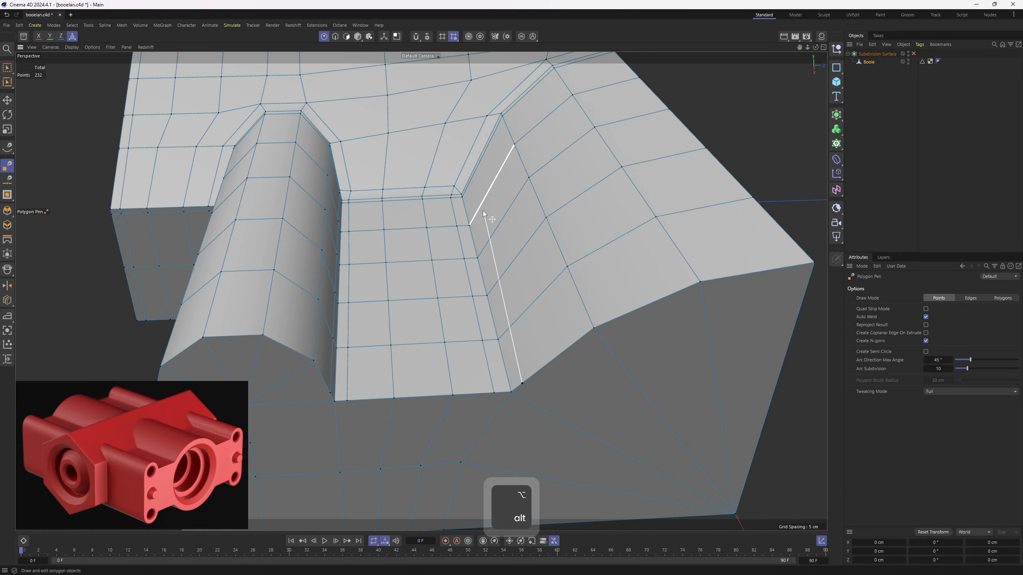
- Connect the support edges at the trough's inner corner beside the large slope and preview the smoothed mesh
{"action": "scroll", "coordinate": [460, 190], "scroll_direction": "up", "scroll_amount": 5}
{"action": "left_click", "coordinate": [460, 188], "text": "ctrl"}
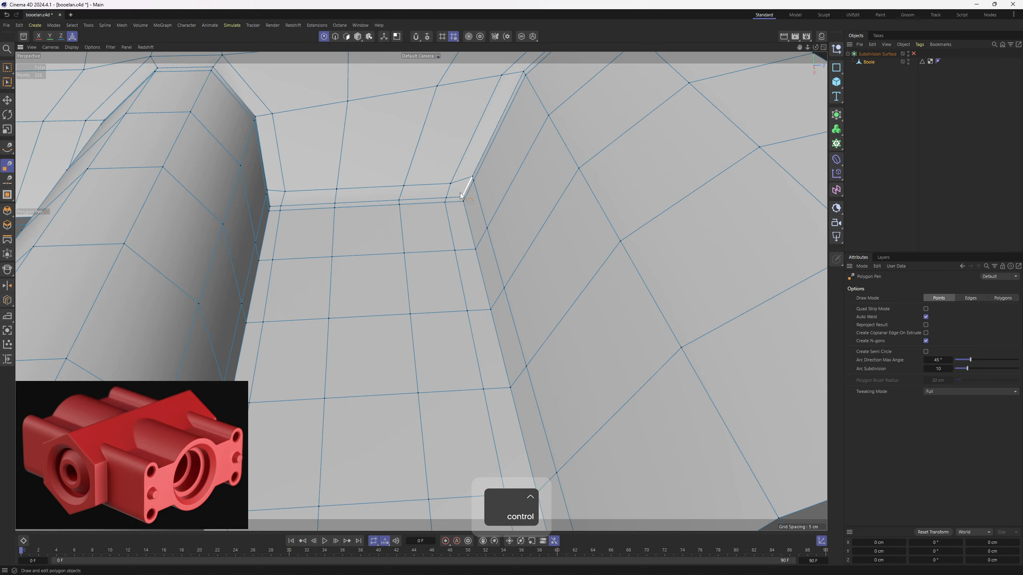
{"action": "scroll", "coordinate": [461, 188], "scroll_direction": "down", "scroll_amount": 5}
{"action": "left_click_drag", "start_coordinate": [566, 241], "coordinate": [567, 205], "text": "alt"}
{"action": "left_click", "coordinate": [914, 54]}
{"action": "left_click", "coordinate": [886, 121]}
{"action": "left_click_drag", "start_coordinate": [594, 248], "coordinate": [520, 270], "text": "alt"}
{"action": "key", "text": "ctrl+z"}
{"action": "key", "text": "ctrl+z"}
- Cut an edge across the end face from the cylinder's lower support point to the centre of the cylinder's fan
{"action": "left_click_drag", "start_coordinate": [489, 306], "coordinate": [567, 303], "text": "alt"}
{"action": "scroll", "coordinate": [418, 288], "scroll_direction": "up", "scroll_amount": 2}
{"action": "left_click_drag", "start_coordinate": [365, 234], "coordinate": [365, 230], "text": "alt"}
{"action": "left_click", "coordinate": [364, 246]}
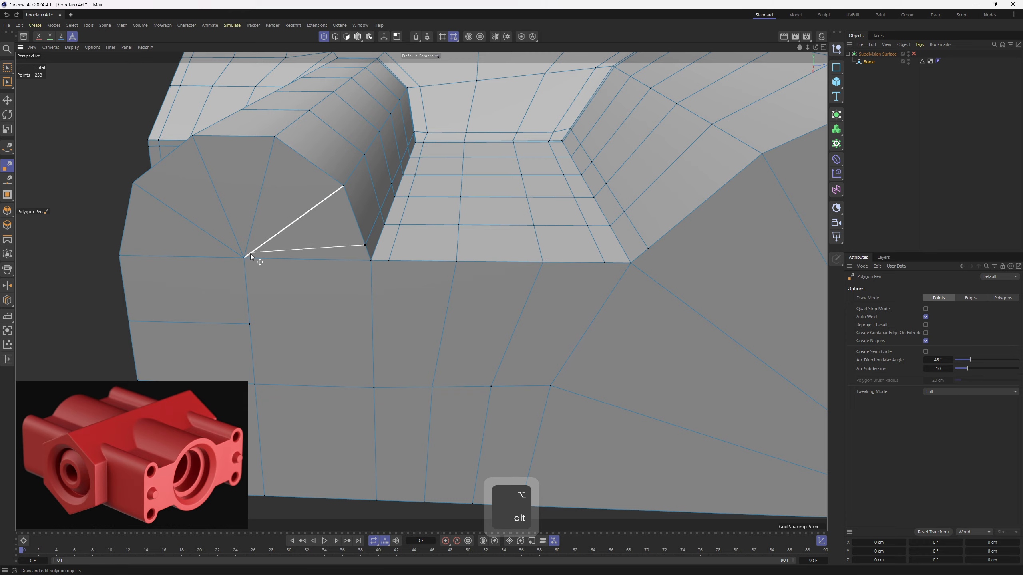
{"action": "left_click", "coordinate": [247, 254]}
- Cut a support edge down the end face from the trough floor's support point beside the cylinder to the bottom edge
{"action": "left_click_drag", "start_coordinate": [382, 283], "coordinate": [383, 262], "text": "alt"}
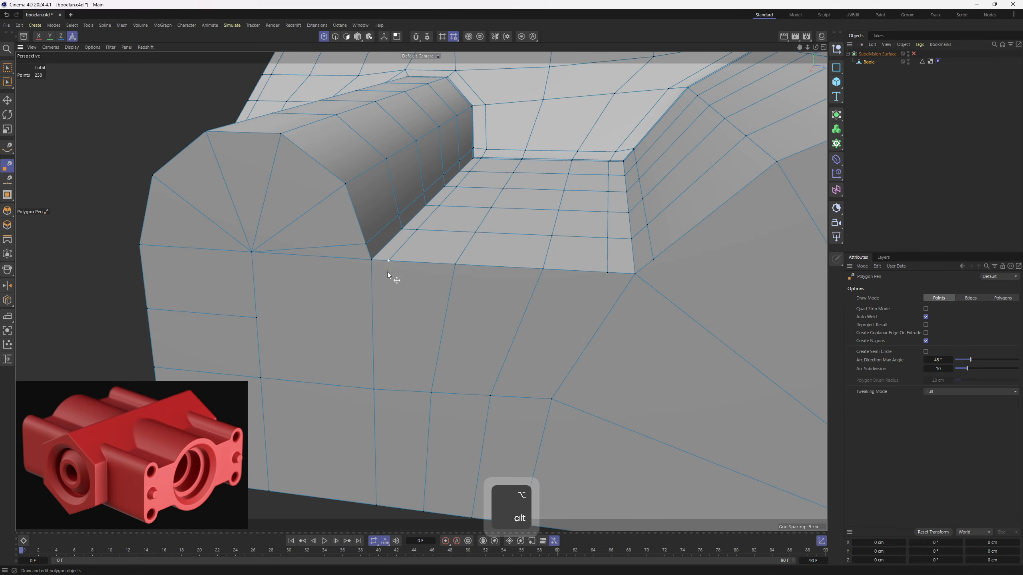
{"action": "left_click_drag", "start_coordinate": [386, 428], "coordinate": [420, 380], "text": "alt"}
{"action": "left_click", "coordinate": [421, 392]}
- Cut a matching edge down the end face from the trough floor's support point beside the large slope to the bottom edge
{"action": "right_click_drag", "start_coordinate": [600, 258], "coordinate": [585, 208], "text": "alt"}
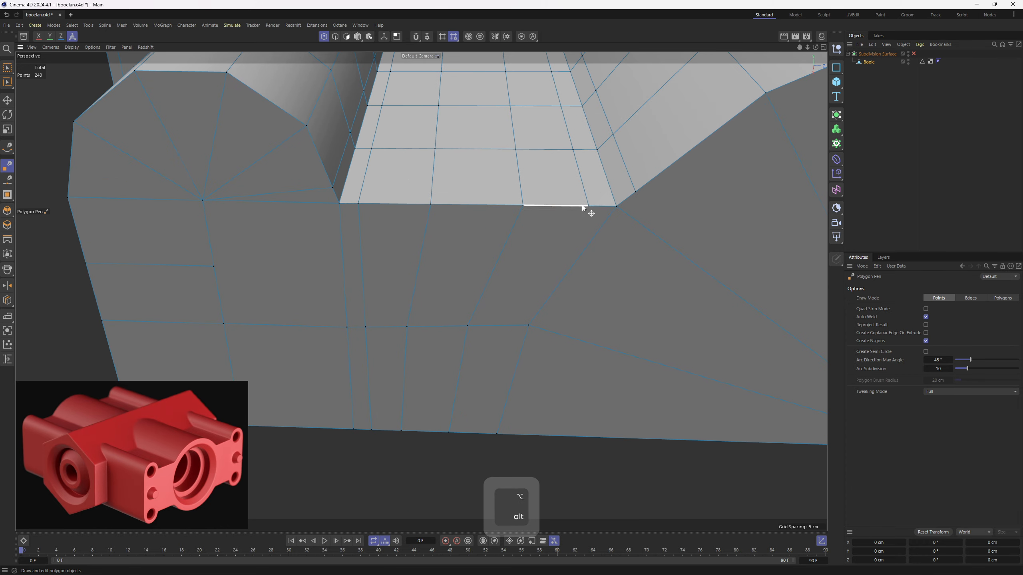
{"action": "left_click", "coordinate": [588, 206]}
{"action": "left_click", "coordinate": [505, 327]}
{"action": "left_click", "coordinate": [505, 327]}
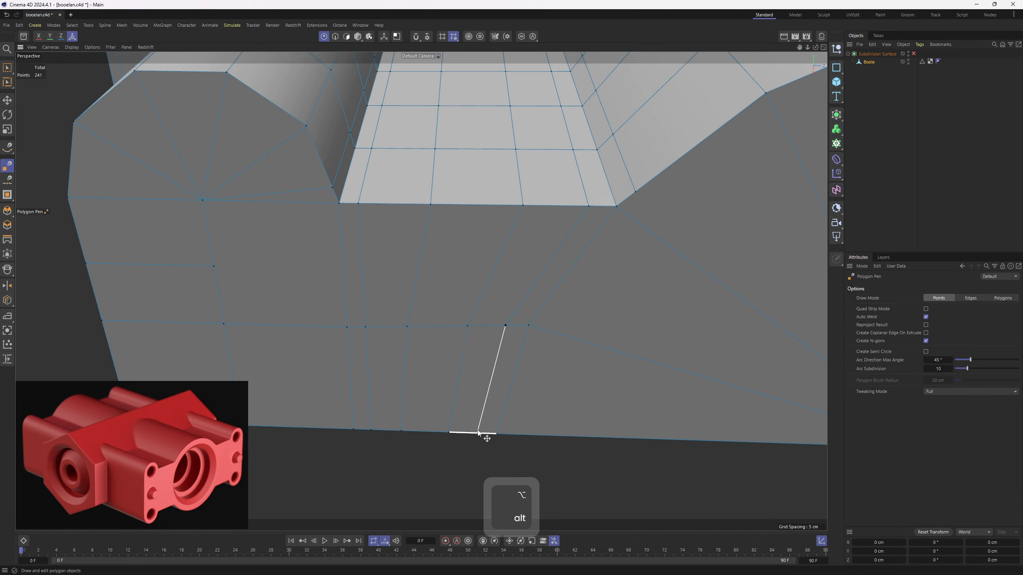
{"action": "left_click", "coordinate": [479, 433]}
- Cut a short edge on the end face from the large slope's support point to the edge running from the trough corner
{"action": "middle_click_drag", "start_coordinate": [486, 291], "coordinate": [420, 292], "text": "alt"}
{"action": "left_click_drag", "start_coordinate": [495, 314], "coordinate": [437, 219], "text": "alt"}
{"action": "left_click", "coordinate": [438, 219]}
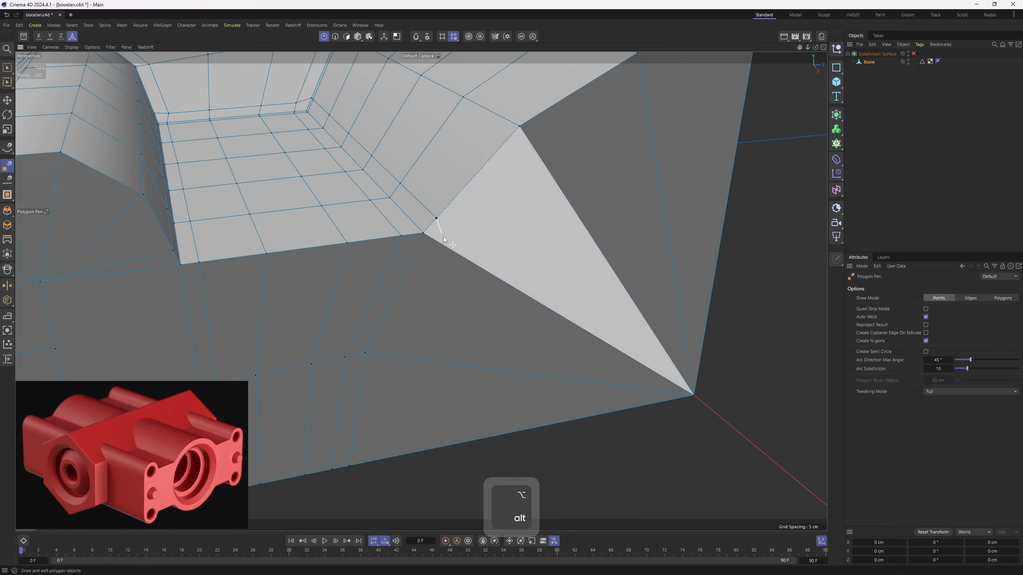
{"action": "left_click", "coordinate": [447, 247]}
{"action": "right_click_drag", "start_coordinate": [460, 253], "coordinate": [443, 256], "text": "alt"}
{"action": "left_click_drag", "start_coordinate": [443, 255], "coordinate": [421, 291], "text": "alt"}
{"action": "left_click_drag", "start_coordinate": [421, 291], "coordinate": [347, 291], "text": "alt"}
- Select the outline edges of the end face along the cylinder, the trough floor and the large curved slope
{"action": "key", "text": "2"}
{"action": "key", "text": "e"}
{"action": "double_click", "coordinate": [294, 256]}
{"action": "left_click_drag", "start_coordinate": [378, 214], "coordinate": [460, 235], "text": "alt"}
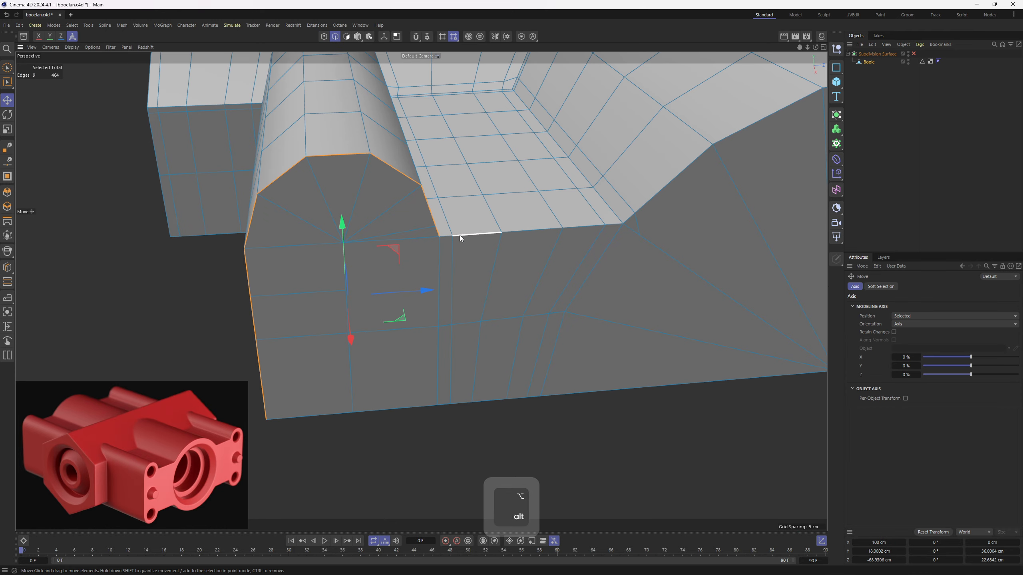
{"action": "double_click", "coordinate": [444, 235], "text": "shift"}
{"action": "middle_click_drag", "start_coordinate": [657, 211], "coordinate": [467, 249], "text": "alt"}
{"action": "double_click", "coordinate": [464, 237], "text": "shift"}
{"action": "left_click_drag", "start_coordinate": [464, 236], "coordinate": [571, 189], "text": "alt"}
- Bevel the end face's outline edges in Solid mode with Uniform mitering to add support loops on both sides
{"action": "key", "text": "m"}
{"action": "key", "text": "s"}
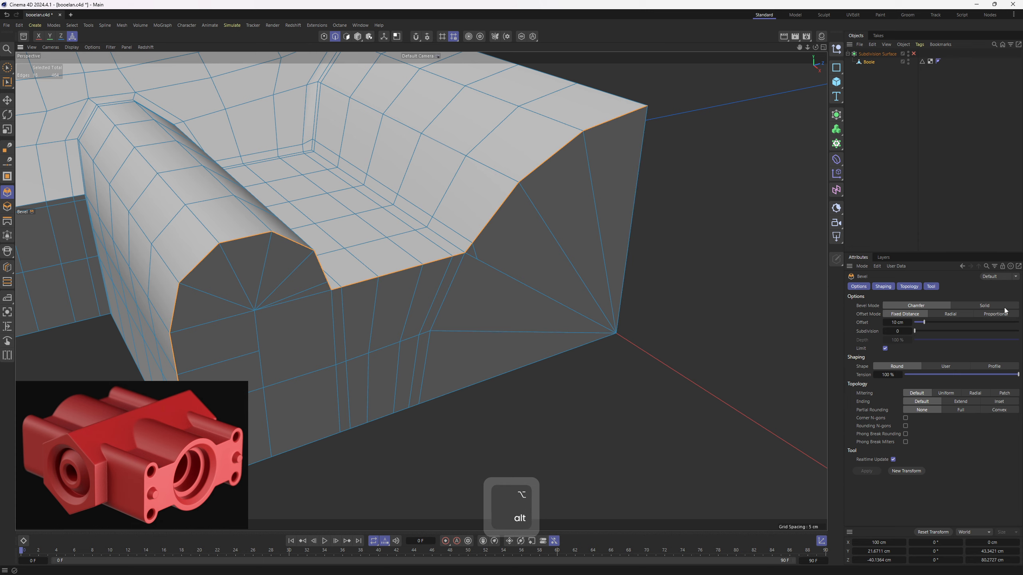
{"action": "left_click", "coordinate": [1003, 307]}
{"action": "left_click_drag", "start_coordinate": [583, 234], "coordinate": [636, 219], "text": "alt"}
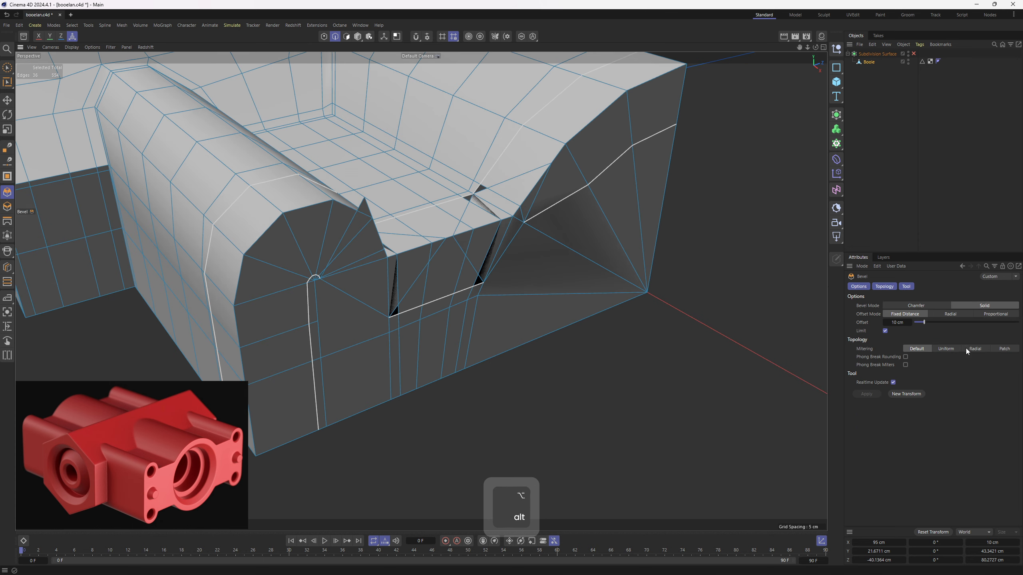
{"action": "left_click", "coordinate": [942, 349]}
{"action": "left_click_drag", "start_coordinate": [522, 254], "coordinate": [481, 272], "text": "alt"}
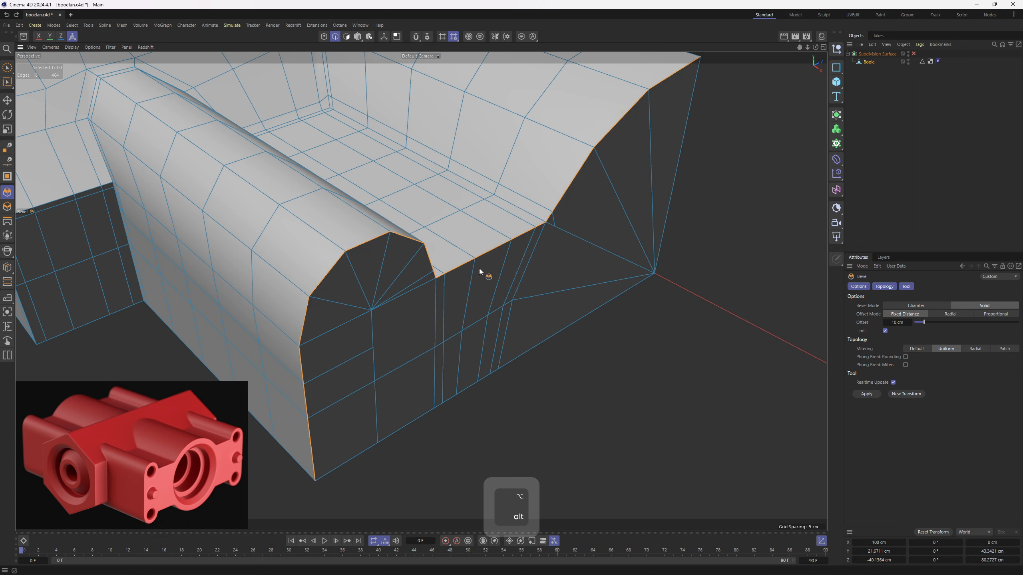
{"action": "left_click_drag", "start_coordinate": [528, 231], "coordinate": [478, 243]}
- Check the support point below the trough corner on the end face and preview the smoothed end face
{"action": "scroll", "coordinate": [477, 244], "scroll_direction": "up", "scroll_amount": 1}
{"action": "key", "text": "1"}
{"action": "scroll", "coordinate": [482, 253], "scroll_direction": "up", "scroll_amount": 4}
{"action": "key", "text": "e"}
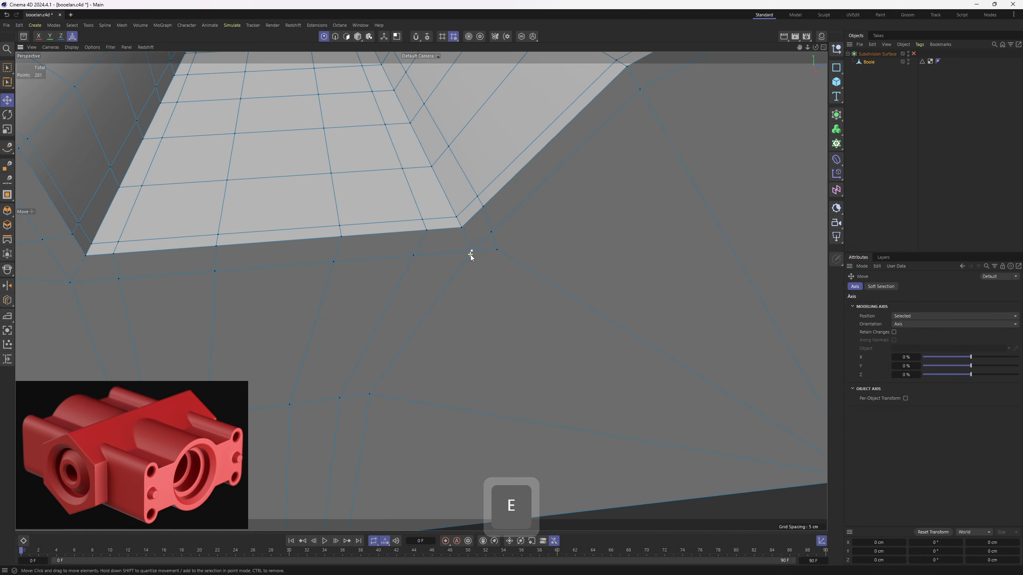
{"action": "left_click", "coordinate": [470, 252]}
{"action": "scroll", "coordinate": [540, 229], "scroll_direction": "down", "scroll_amount": 6}
{"action": "key", "text": "q"}
{"action": "left_click", "coordinate": [936, 192]}
{"action": "left_click_drag", "start_coordinate": [472, 196], "coordinate": [466, 224], "text": "alt"}
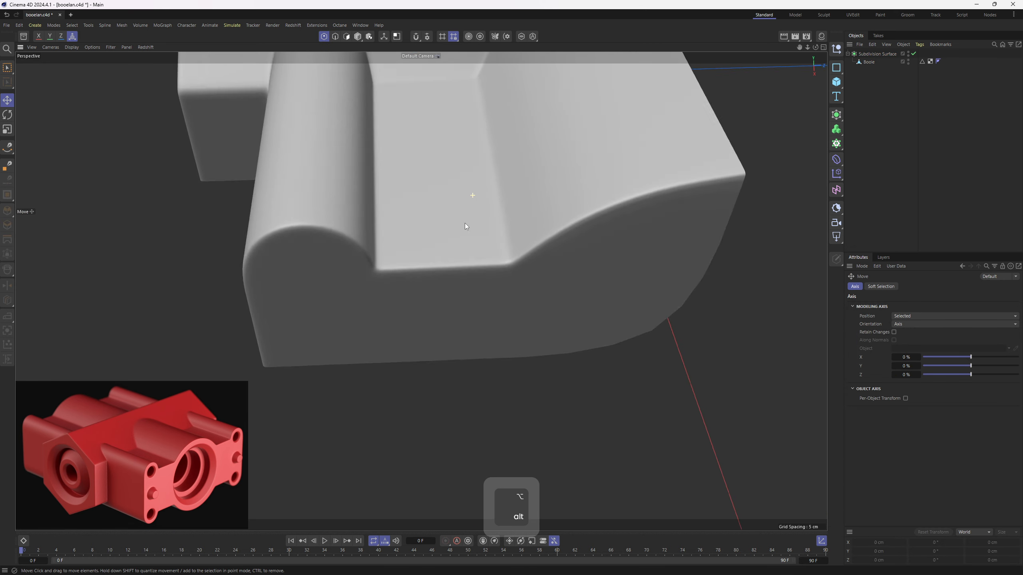
{"action": "scroll", "coordinate": [427, 282], "scroll_direction": "down", "scroll_amount": 2}
{"action": "left_click_drag", "start_coordinate": [421, 291], "coordinate": [492, 277], "text": "alt"}
- Restore the point selection and adjust the support point below the trough corner on the end face with the Polygon Pen
{"action": "key", "text": "ctrl+z"}
{"action": "key", "text": "ctrl+z"}
{"action": "scroll", "coordinate": [482, 312], "scroll_direction": "up", "scroll_amount": 5}
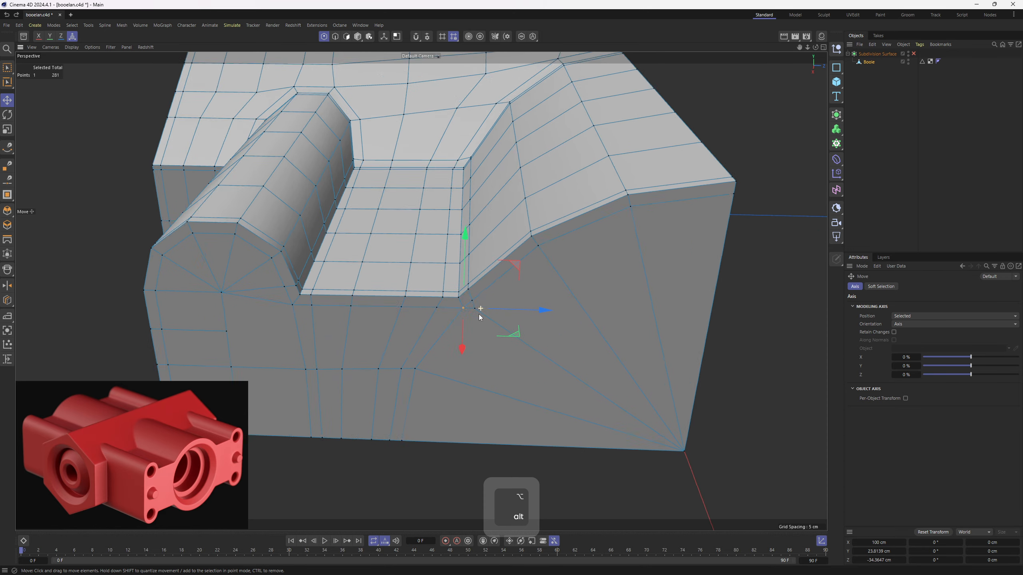
{"action": "scroll", "coordinate": [479, 310], "scroll_direction": "down", "scroll_amount": 5}
{"action": "key", "text": "m"}
{"action": "key", "text": "e"}
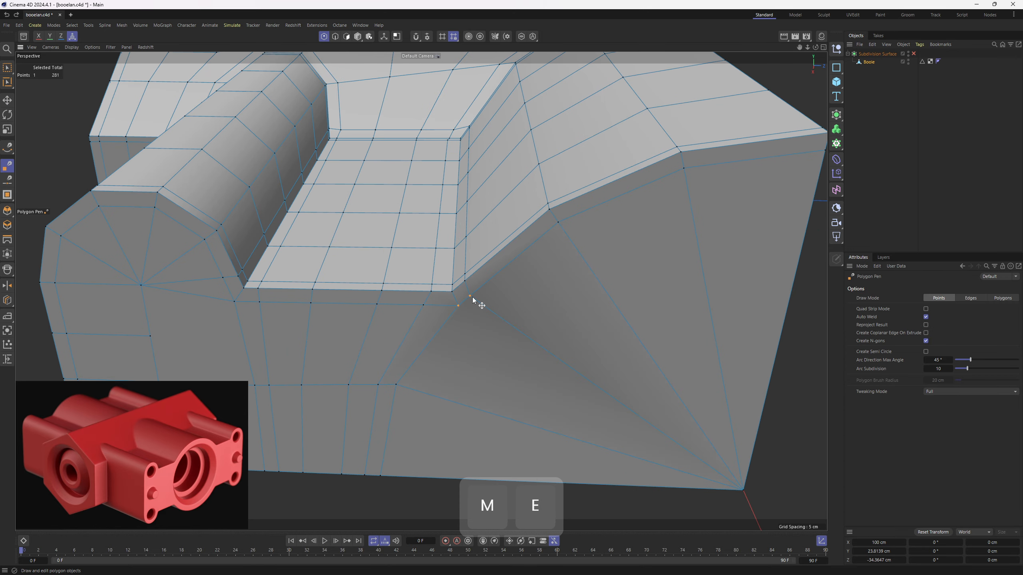
{"action": "left_click_drag", "start_coordinate": [474, 299], "coordinate": [459, 316], "text": "alt"}
{"action": "key", "text": "Return"}
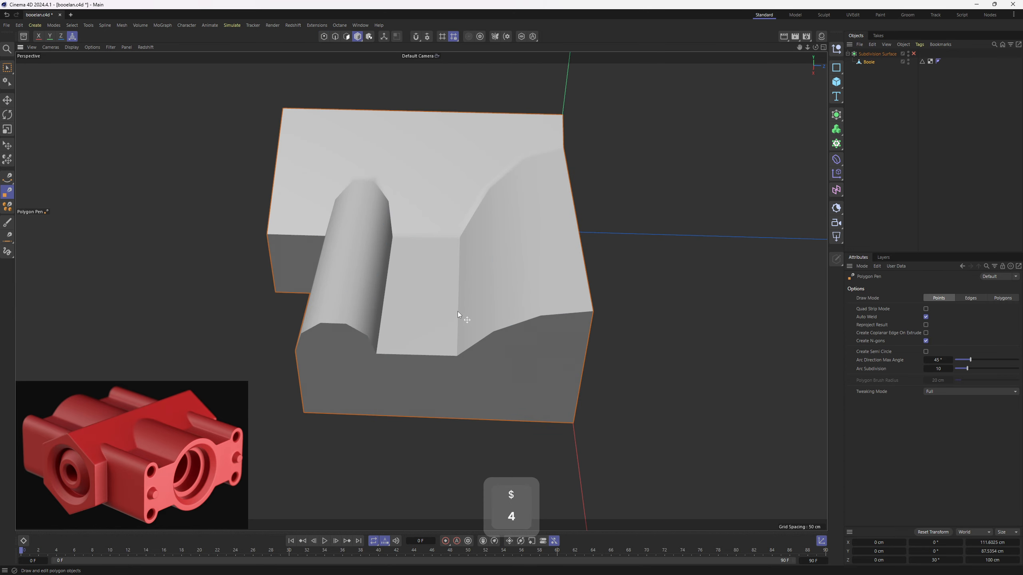
- Try to mirror the corner mesh with a Symmetry generator and turn the generator off
{"action": "key", "text": "e"}
{"action": "key", "text": "2"}
{"action": "scroll", "coordinate": [462, 308], "scroll_direction": "down", "scroll_amount": 2}
{"action": "left_click_drag", "start_coordinate": [494, 287], "coordinate": [571, 246], "text": "alt"}
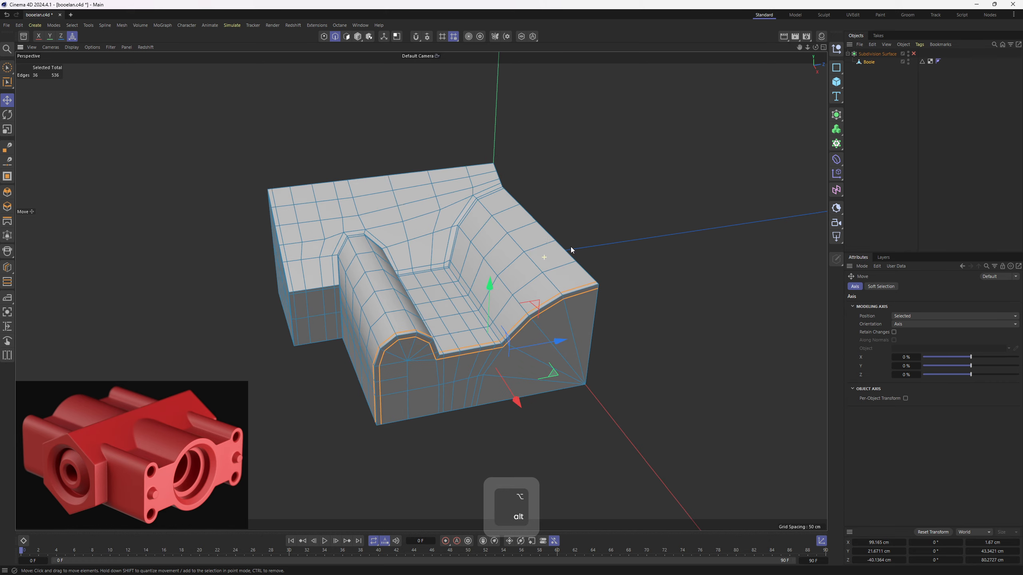
{"action": "left_click", "coordinate": [836, 114]}
{"action": "left_click", "coordinate": [941, 208], "text": "alt"}
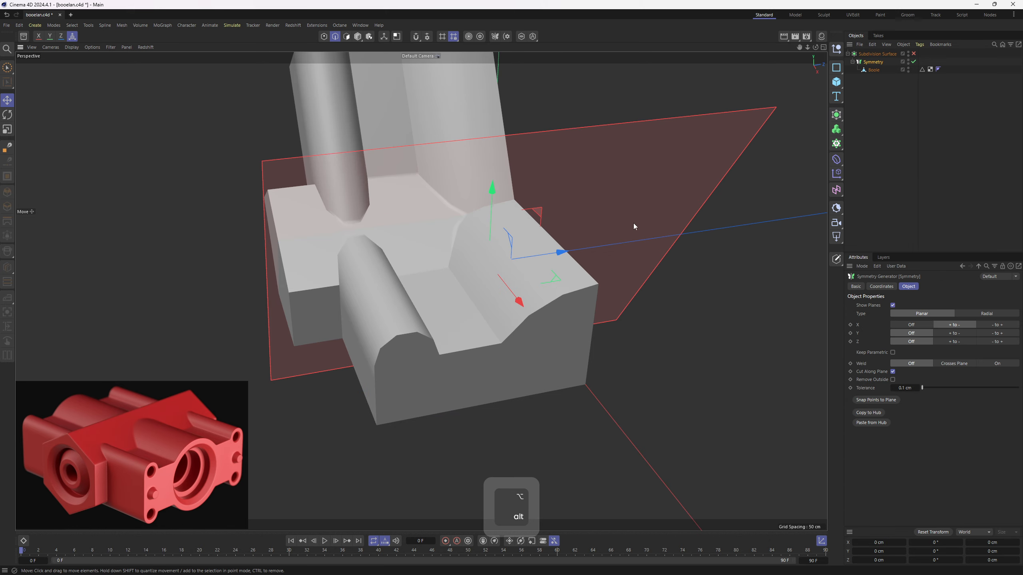
{"action": "left_click_drag", "start_coordinate": [633, 223], "coordinate": [664, 189], "text": "alt"}
{"action": "left_click", "coordinate": [913, 62]}
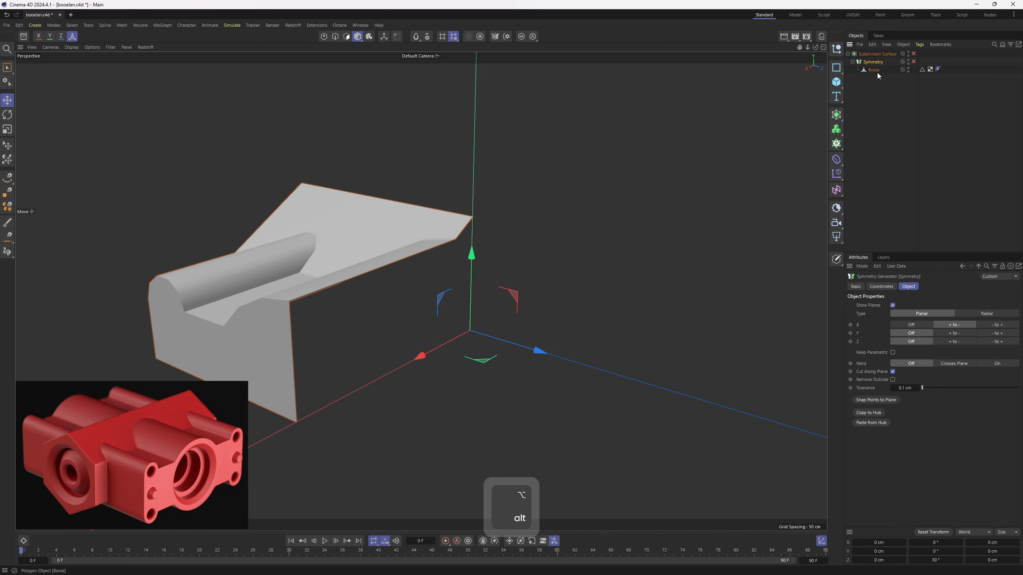
- Reset the Boole mesh's axis rotation to 0° without rotating its geometry
{"action": "left_click", "coordinate": [873, 69]}
{"action": "left_click_drag", "start_coordinate": [600, 177], "coordinate": [571, 217], "text": "alt"}
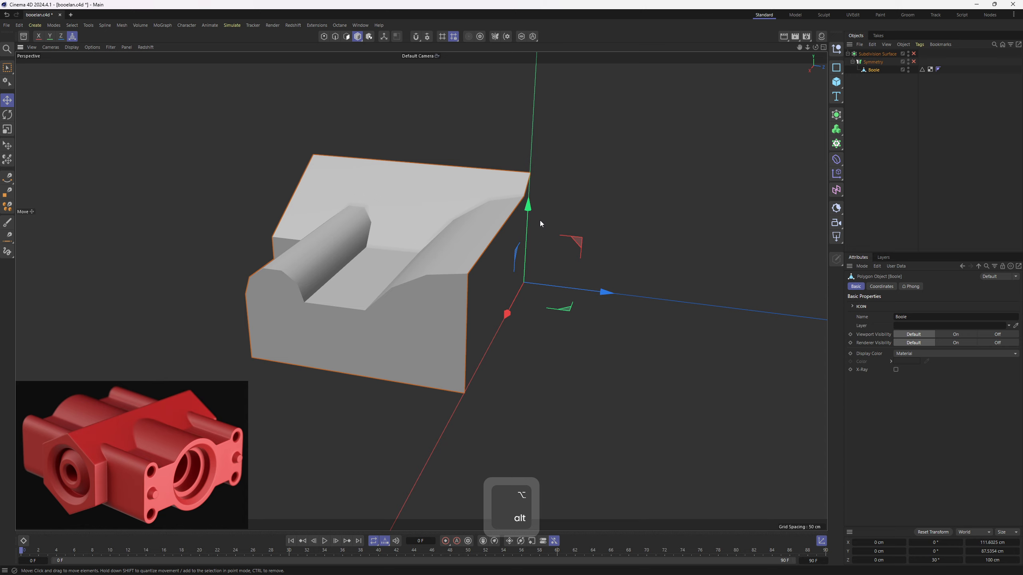
{"action": "key", "text": "w"}
{"action": "left_click_drag", "start_coordinate": [584, 245], "coordinate": [493, 259], "text": "alt"}
{"action": "scroll", "coordinate": [494, 260], "scroll_direction": "up", "scroll_amount": 3}
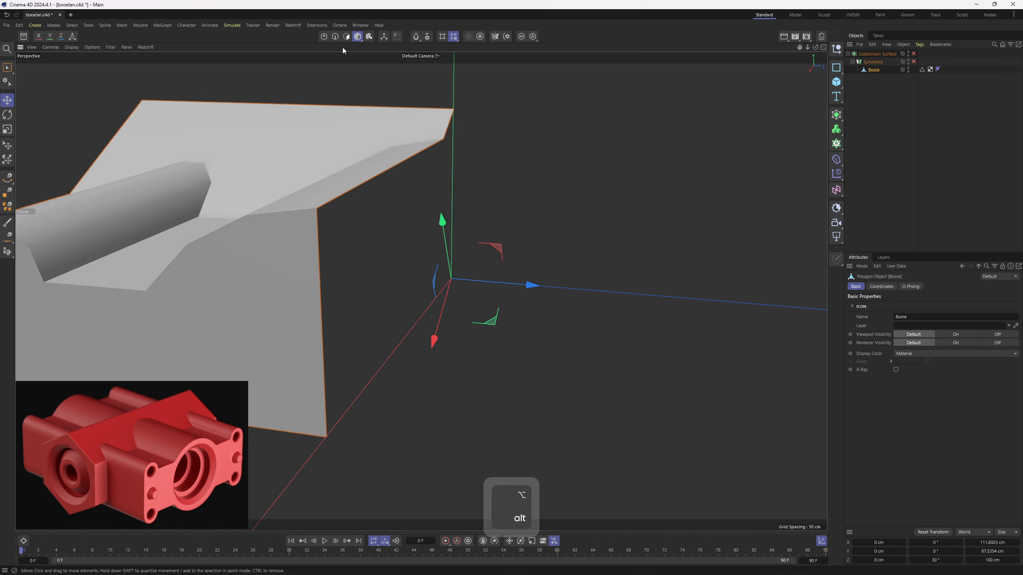
{"action": "left_click", "coordinate": [383, 37]}
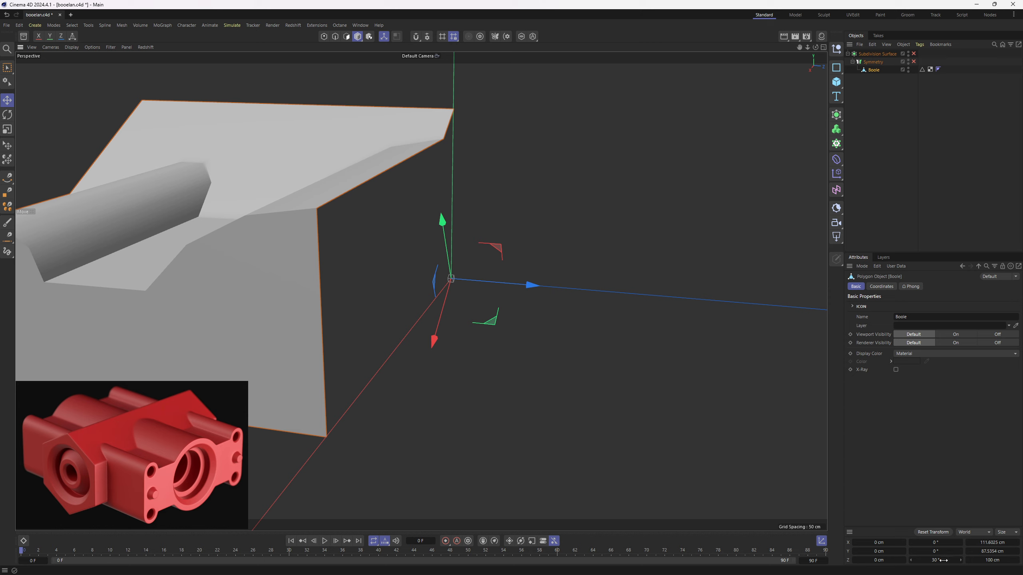
{"action": "left_click", "coordinate": [943, 560]}
{"action": "type", "text": "0"}
{"action": "key", "text": "Return"}
{"action": "left_click", "coordinate": [386, 37]}
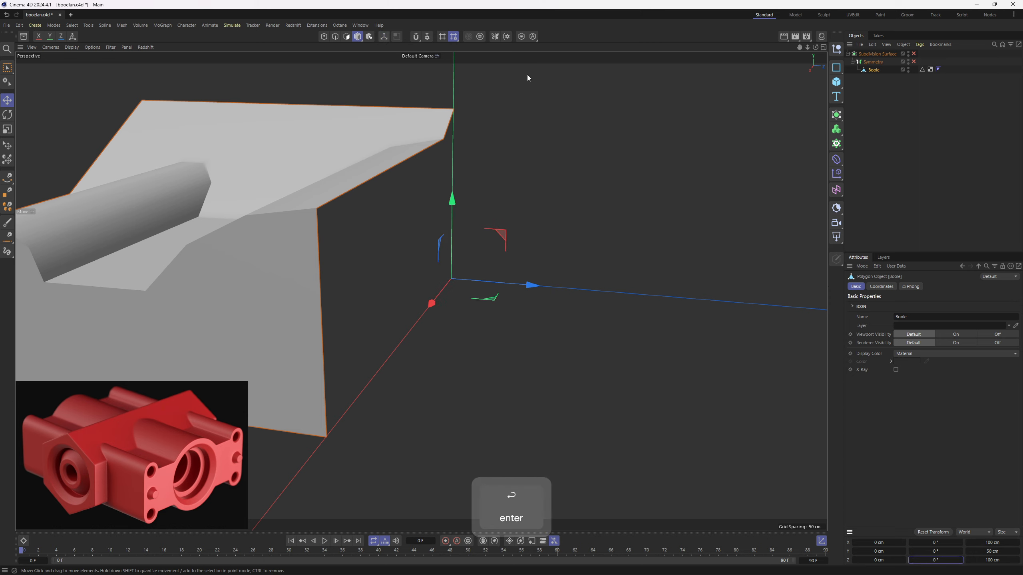
- Take the Boole mesh out of the Symmetry generator and delete the generator
{"action": "left_click_drag", "start_coordinate": [873, 69], "coordinate": [870, 59]}
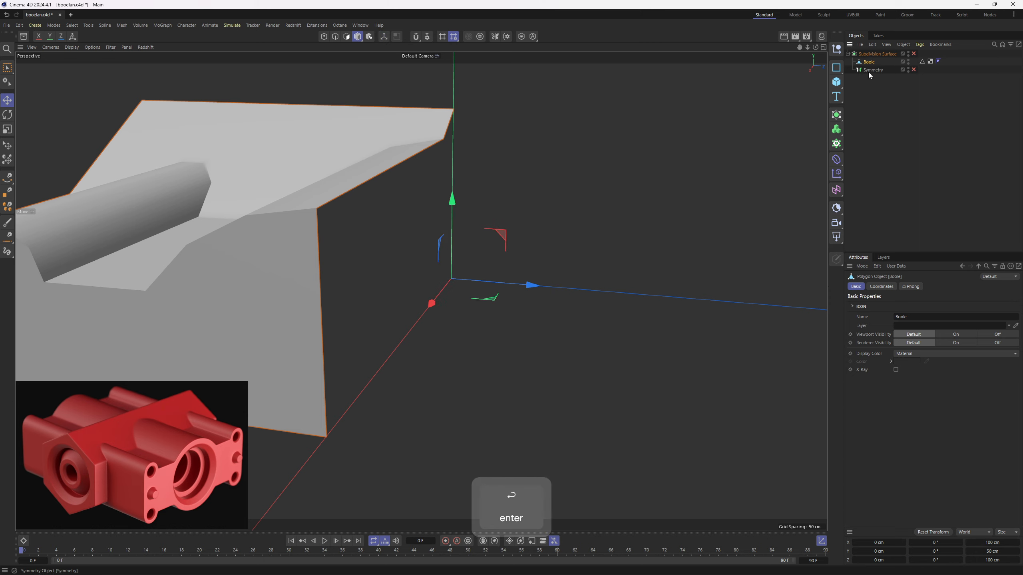
{"action": "left_click", "coordinate": [870, 71]}
{"action": "key", "text": "Delete"}
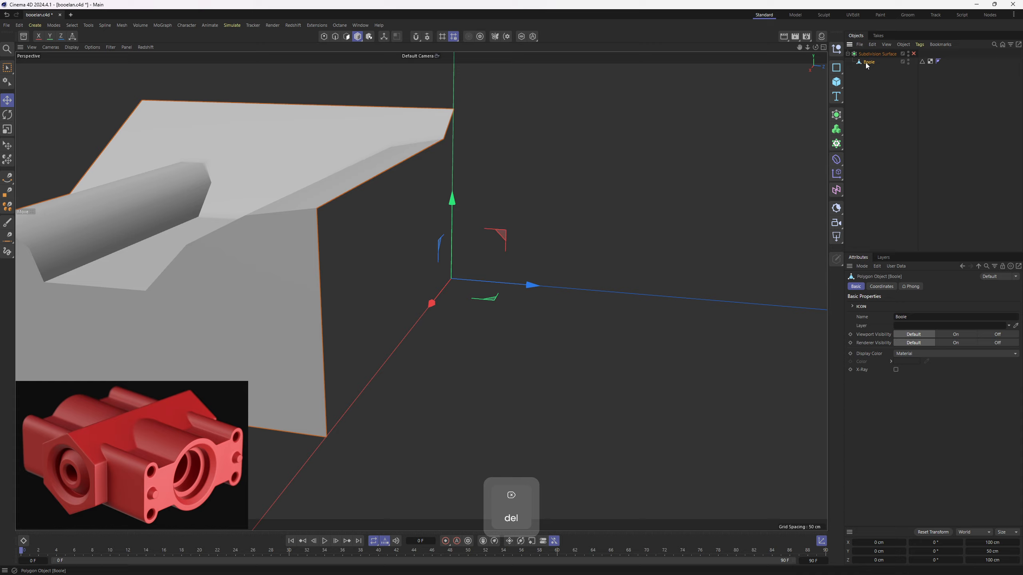
- Place the Boole mesh in a new Symmetry generator and mirror it + to - on the X, Y and Z planes
{"action": "left_click", "coordinate": [836, 117]}
{"action": "left_click", "coordinate": [914, 207], "text": "alt"}
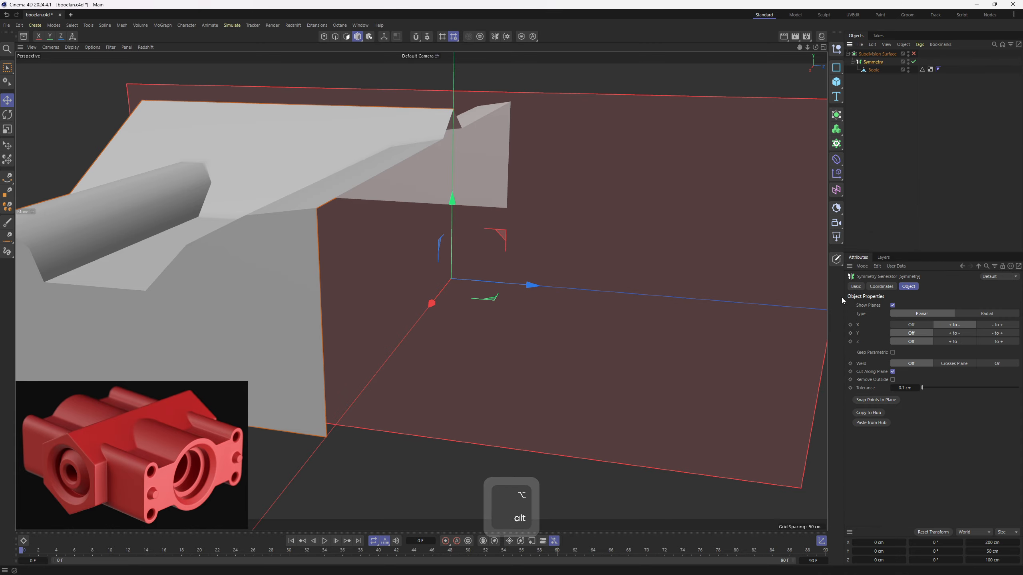
{"action": "left_click_drag", "start_coordinate": [786, 290], "coordinate": [703, 327], "text": "alt"}
{"action": "left_click", "coordinate": [953, 341]}
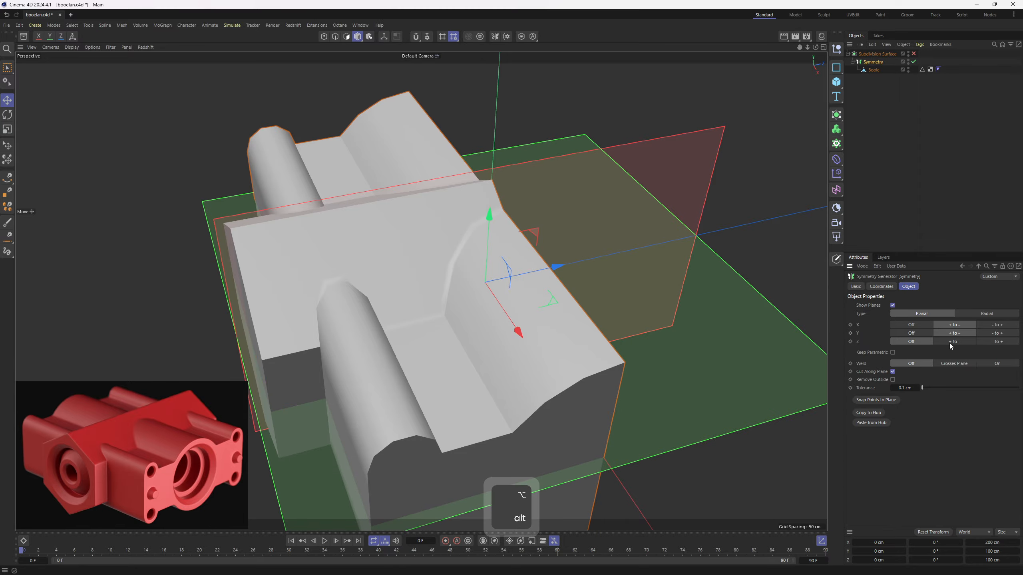
{"action": "left_click", "coordinate": [951, 343]}
- Turn on the Subdivision Surface and show shading with lines to examine the mirrored housing where its parts meet
{"action": "scroll", "coordinate": [589, 232], "scroll_direction": "down", "scroll_amount": 5}
{"action": "mouse_move", "coordinate": [589, 232]}
{"action": "left_mouse_down", "text": "alt"}
{"action": "mouse_move", "coordinate": [471, 198]}
{"action": "mouse_move", "coordinate": [531, 265]}
{"action": "mouse_move", "coordinate": [383, 197]}
{"action": "mouse_move", "coordinate": [329, 217]}
{"action": "mouse_move", "coordinate": [366, 279]}
{"action": "mouse_move", "coordinate": [623, 210]}
{"action": "mouse_move", "coordinate": [636, 185]}
{"action": "mouse_move", "coordinate": [685, 161]}
{"action": "left_mouse_up", "text": "alt"}
{"action": "scroll", "coordinate": [530, 265], "scroll_direction": "up", "scroll_amount": 2}
{"action": "key", "text": "n"}
{"action": "key", "text": "b"}
{"action": "left_click", "coordinate": [913, 54]}
{"action": "middle_click_drag", "start_coordinate": [684, 161], "coordinate": [609, 142], "text": "alt"}
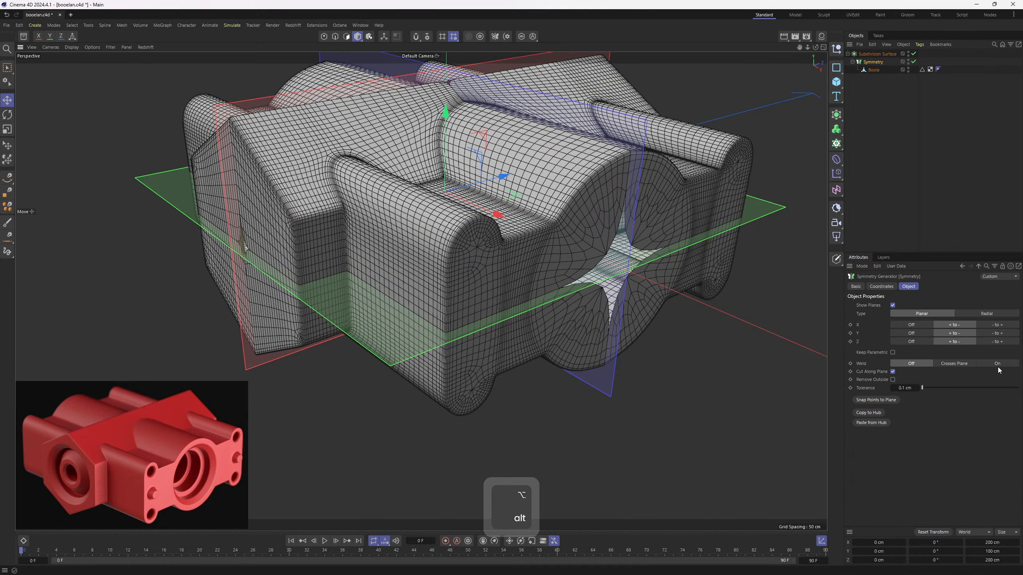
- Set the Symmetry generator's Weld option to On and return the viewport to Gouraud shading without lines
{"action": "left_click", "coordinate": [998, 366]}
{"action": "left_click_drag", "start_coordinate": [588, 244], "coordinate": [526, 293], "text": "alt"}
{"action": "right_click_drag", "start_coordinate": [527, 292], "coordinate": [496, 300], "text": "alt"}
{"action": "left_click", "coordinate": [901, 173]}
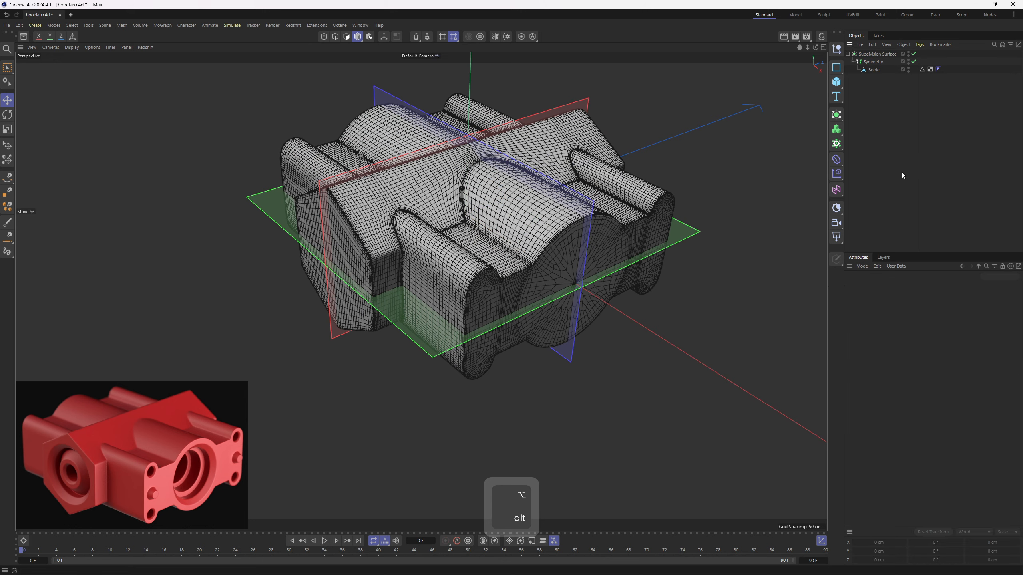
{"action": "key", "text": "n"}
{"action": "key", "text": "a"}
{"action": "mouse_move", "coordinate": [564, 238]}
{"action": "left_mouse_down", "text": "alt"}
{"action": "mouse_move", "coordinate": [557, 205]}
{"action": "mouse_move", "coordinate": [508, 354]}
{"action": "mouse_move", "coordinate": [401, 182]}
{"action": "mouse_move", "coordinate": [243, 134]}
{"action": "mouse_move", "coordinate": [354, 96]}
{"action": "mouse_move", "coordinate": [372, 77]}
{"action": "mouse_move", "coordinate": [354, 140]}
{"action": "mouse_move", "coordinate": [383, 237]}
{"action": "mouse_move", "coordinate": [452, 203]}
{"action": "mouse_move", "coordinate": [486, 230]}
{"action": "mouse_move", "coordinate": [502, 290]}
{"action": "left_mouse_up", "text": "alt"}
- Inspect the Boole corner mesh without its mirrored copies and turn the Symmetry generator back on
{"action": "left_click", "coordinate": [872, 70]}
{"action": "key", "text": "q"}
{"action": "left_click_drag", "start_coordinate": [446, 205], "coordinate": [506, 215], "text": "alt"}
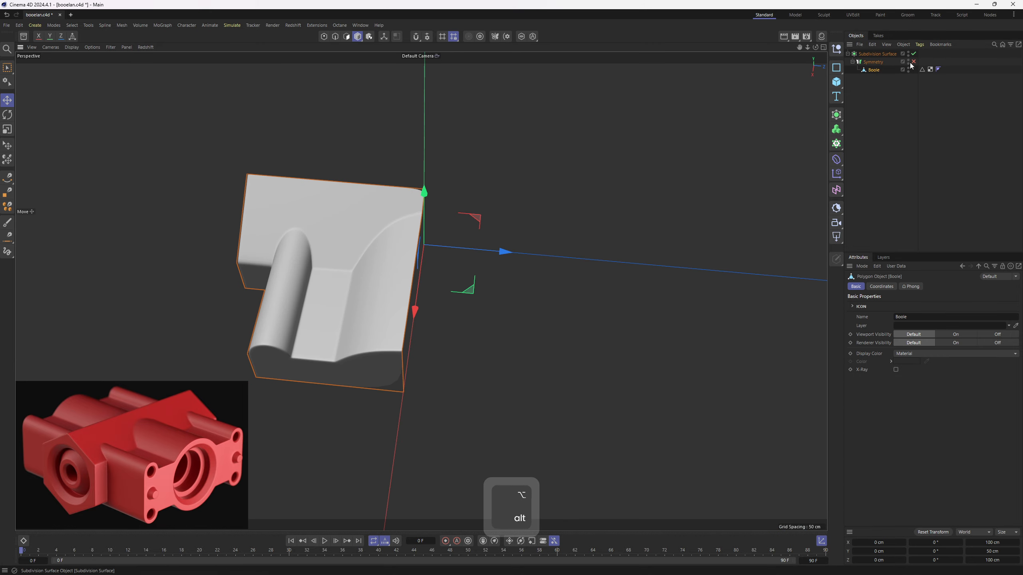
{"action": "left_click", "coordinate": [914, 61]}
- Select the edge loop running along the roof ridge and down the gable at the symmetry plane
{"action": "key", "text": "2"}
{"action": "left_click_drag", "start_coordinate": [435, 173], "coordinate": [372, 336], "text": "alt"}
{"action": "double_click", "coordinate": [372, 337]}
{"action": "left_click_drag", "start_coordinate": [431, 308], "coordinate": [470, 240], "text": "alt"}
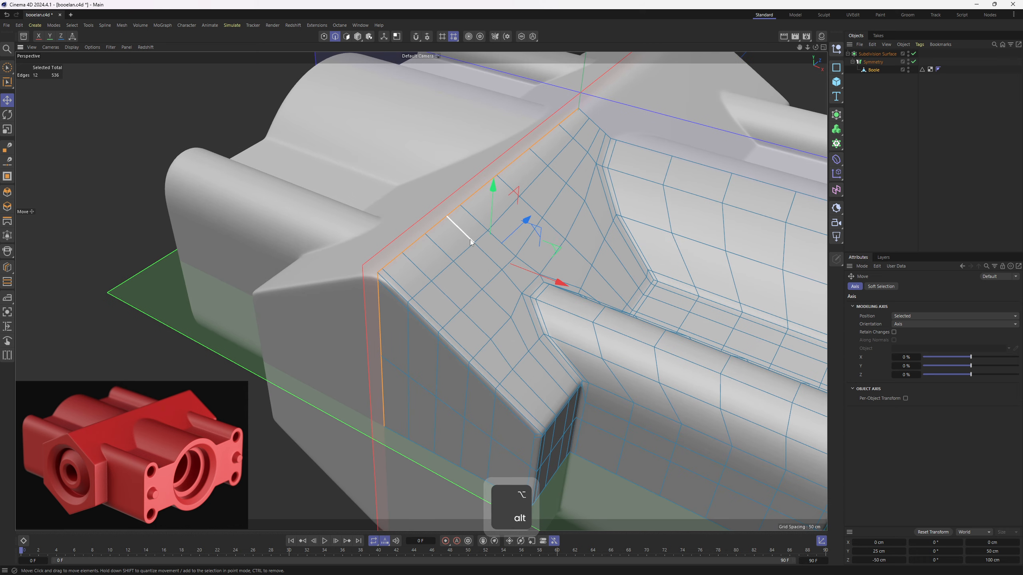
- Clone the selected ridge and gable edges slightly away from the symmetry plane with Slide as a support loop
{"action": "key", "text": "m"}
{"action": "key", "text": "o"}
{"action": "scroll", "coordinate": [391, 266], "scroll_direction": "up", "scroll_amount": 4}
{"action": "mouse_move", "coordinate": [388, 266]}
{"action": "left_mouse_down", "text": "ctrl"}
{"action": "mouse_move", "coordinate": [393, 280]}
{"action": "mouse_move", "coordinate": [475, 293]}
{"action": "mouse_move", "coordinate": [388, 320]}
{"action": "mouse_move", "coordinate": [400, 299]}
{"action": "mouse_move", "coordinate": [336, 250]}
{"action": "left_mouse_up", "text": "ctrl"}
{"action": "left_click", "coordinate": [938, 186]}
- Try to lower the horizontal edge row running midway along the side walls and around the end face
{"action": "scroll", "coordinate": [414, 256], "scroll_direction": "down", "scroll_amount": 5}
{"action": "left_click_drag", "start_coordinate": [461, 314], "coordinate": [500, 305], "text": "alt"}
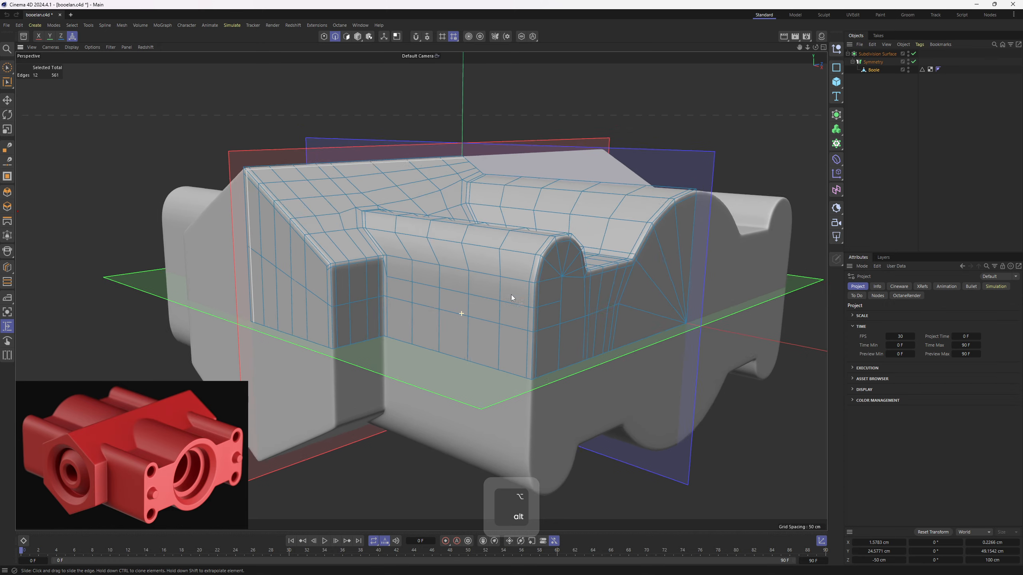
{"action": "scroll", "coordinate": [500, 304], "scroll_direction": "up", "scroll_amount": 2}
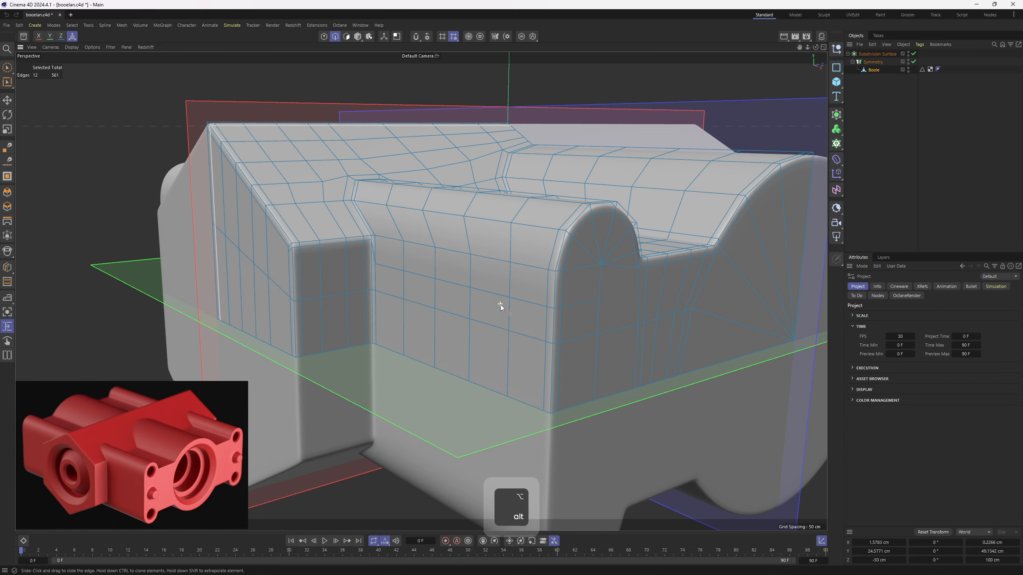
{"action": "key", "text": "2"}
{"action": "key", "text": "e"}
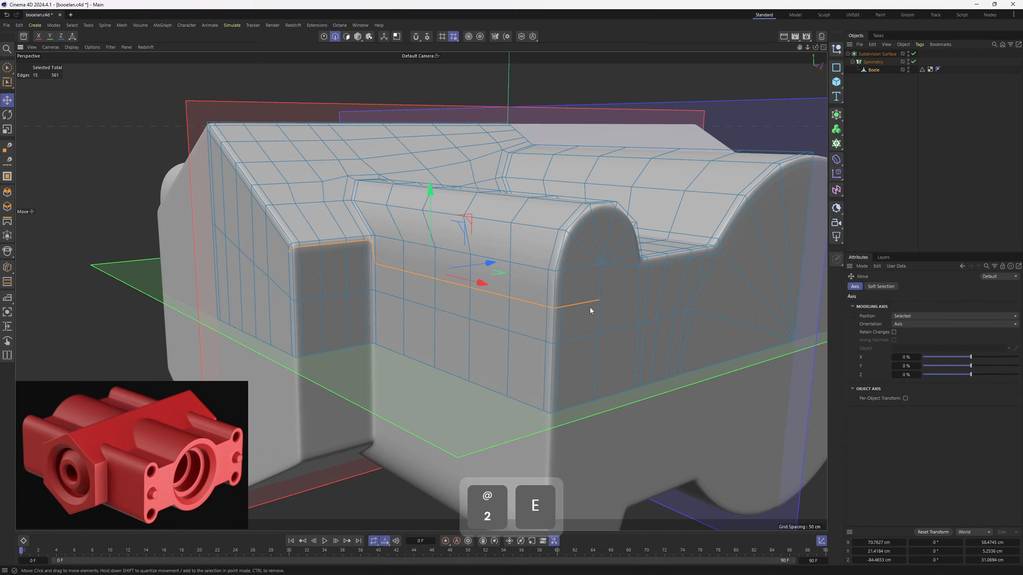
{"action": "left_click", "coordinate": [687, 311]}
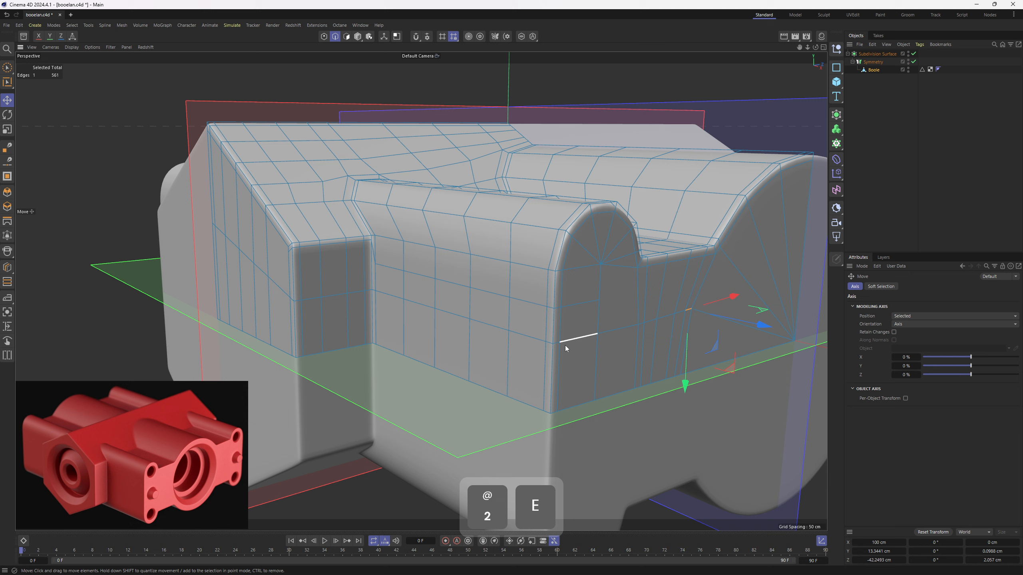
{"action": "left_click", "coordinate": [520, 339], "text": "ctrl+shift"}
{"action": "left_click", "coordinate": [282, 295], "text": "ctrl+shift"}
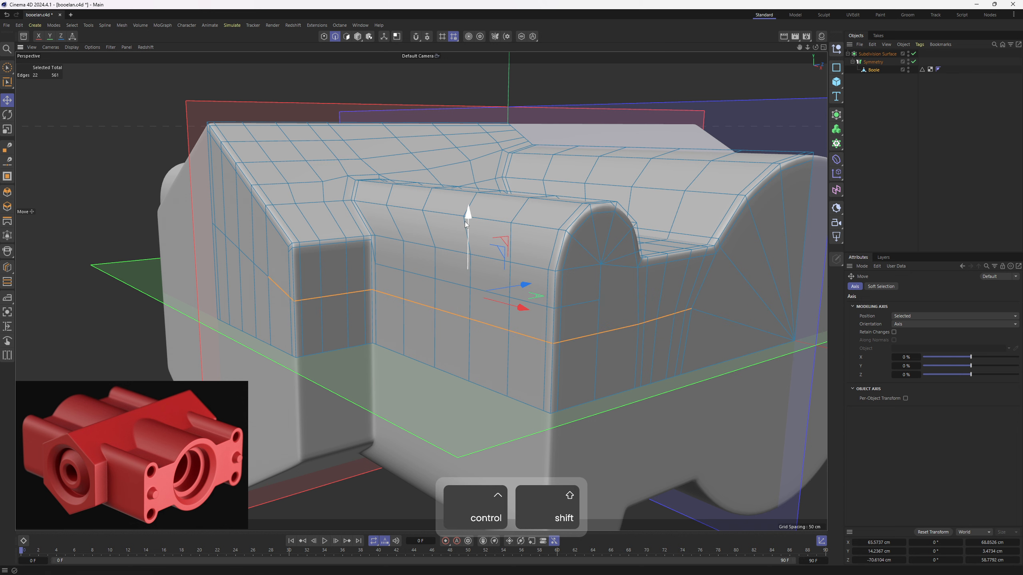
{"action": "key", "text": "ctrl+z"}
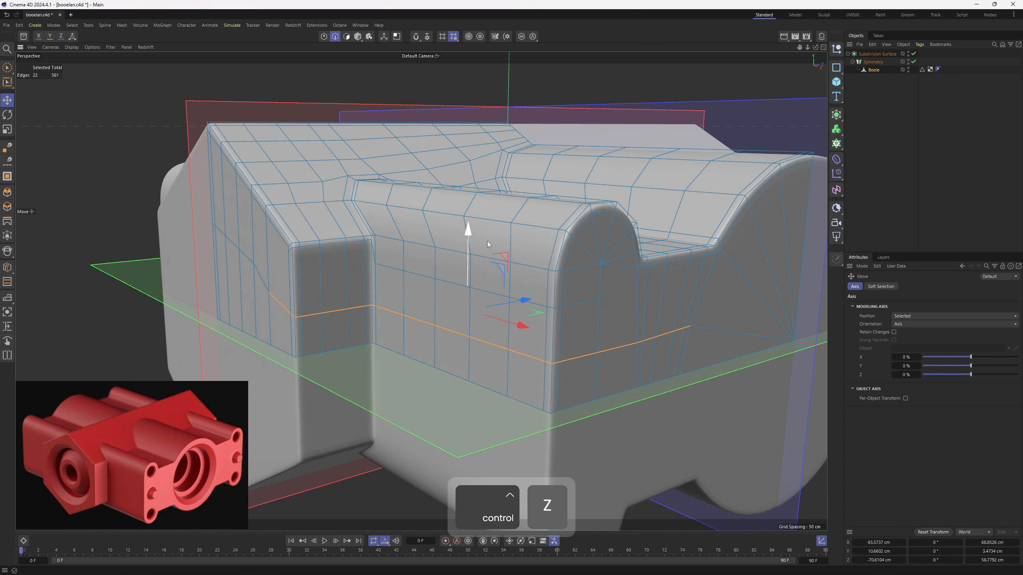
{"action": "key", "text": "ctrl+z"}
- Move the horizontal edge row on the half-round boss's side wall slightly downward
{"action": "scroll", "coordinate": [593, 303], "scroll_direction": "up", "scroll_amount": 5}
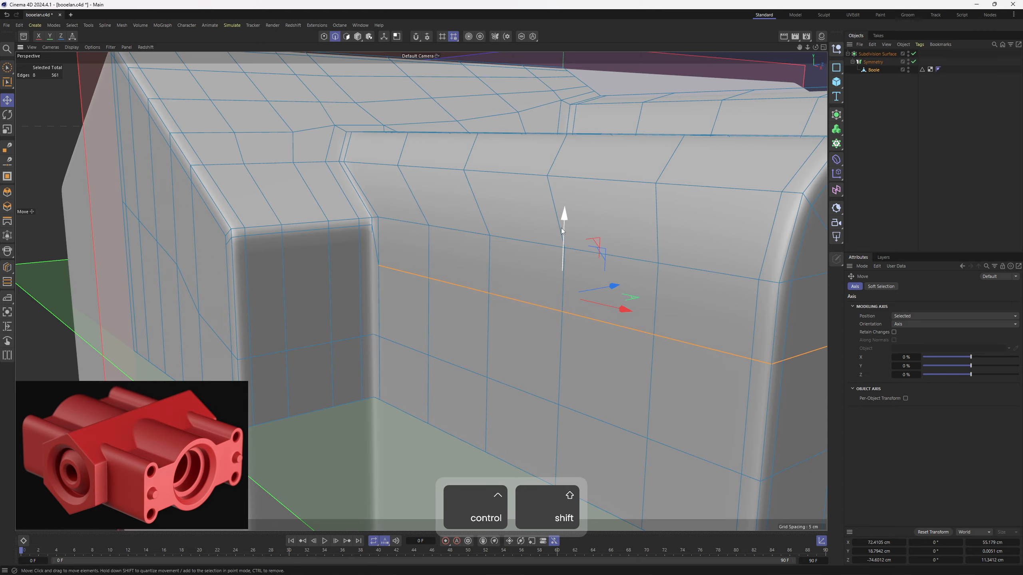
{"action": "scroll", "coordinate": [562, 231], "scroll_direction": "down", "scroll_amount": 5}
{"action": "left_click_drag", "start_coordinate": [564, 235], "coordinate": [499, 342], "text": "alt"}
- Extend the horizontal edge row across the end face toward the large curve with a Polygon Pen cut
{"action": "key", "text": "m"}
{"action": "key", "text": "e"}
{"action": "left_click", "coordinate": [520, 327]}
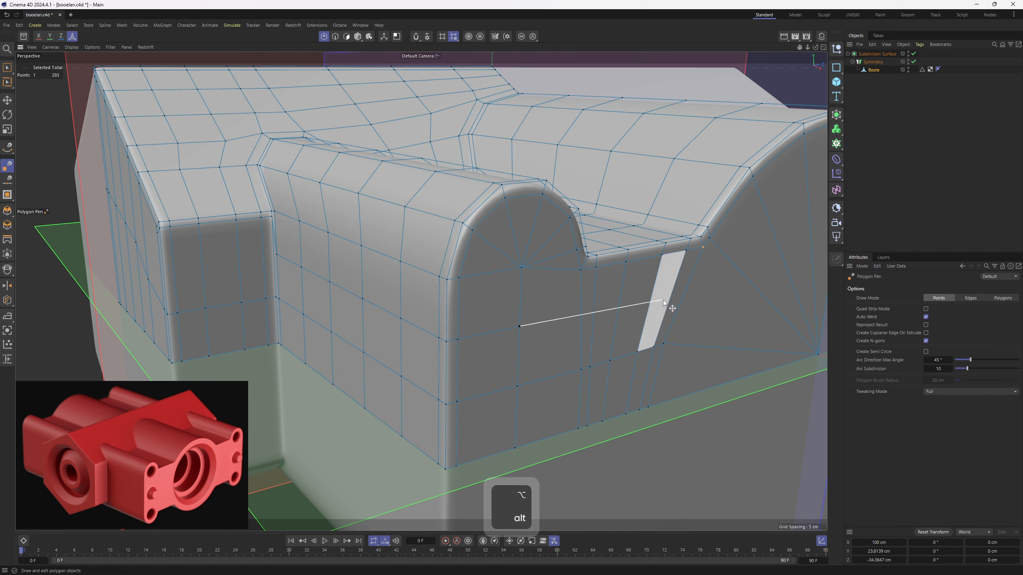
{"action": "right_click_drag", "start_coordinate": [663, 300], "coordinate": [585, 301], "text": "alt"}
{"action": "left_click_drag", "start_coordinate": [585, 301], "coordinate": [571, 363], "text": "alt"}
- Apply Equal Spacing to the three edges running down the roof from the ridge above the half-round boss
{"action": "right_click_drag", "start_coordinate": [346, 131], "coordinate": [409, 131], "text": "alt"}
{"action": "key", "text": "3"}
{"action": "key", "text": "e"}
{"action": "left_click_drag", "start_coordinate": [409, 131], "coordinate": [398, 132], "text": "alt"}
{"action": "key", "text": "2"}
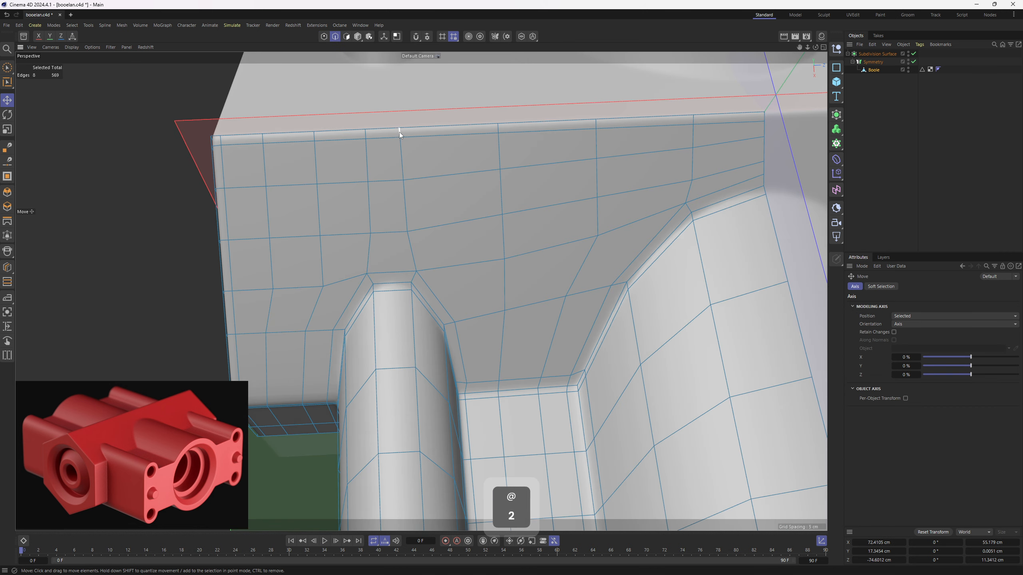
{"action": "left_click", "coordinate": [399, 132]}
{"action": "middle_click_drag", "start_coordinate": [422, 202], "coordinate": [418, 214], "text": "alt"}
{"action": "scroll", "coordinate": [419, 214], "scroll_direction": "up", "scroll_amount": 4}
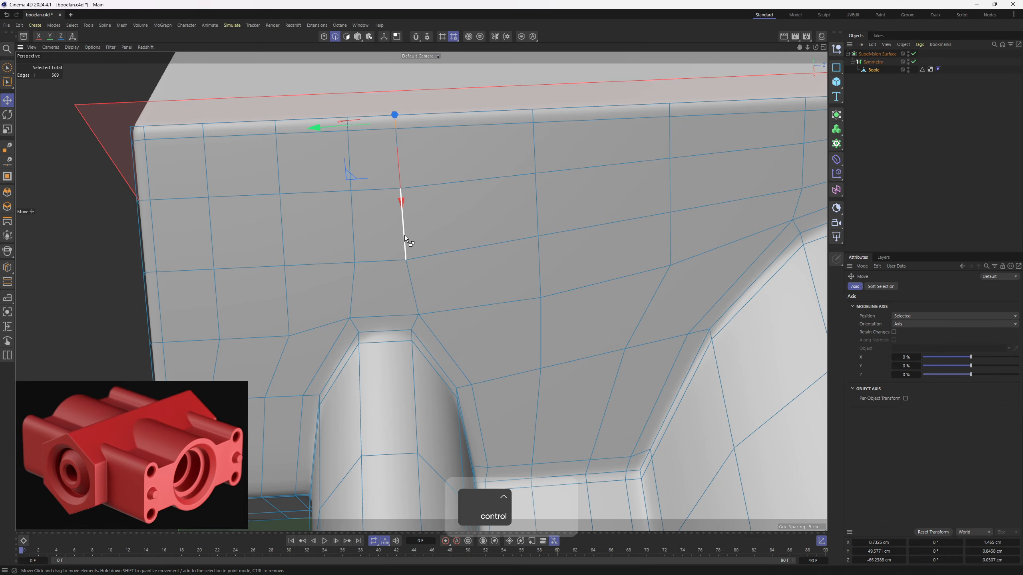
{"action": "left_click", "coordinate": [405, 235], "text": "ctrl+shift"}
{"action": "right_click_drag", "start_coordinate": [451, 226], "coordinate": [423, 228], "text": "alt"}
{"action": "right_click", "coordinate": [572, 300]}
{"action": "left_click", "coordinate": [609, 484]}
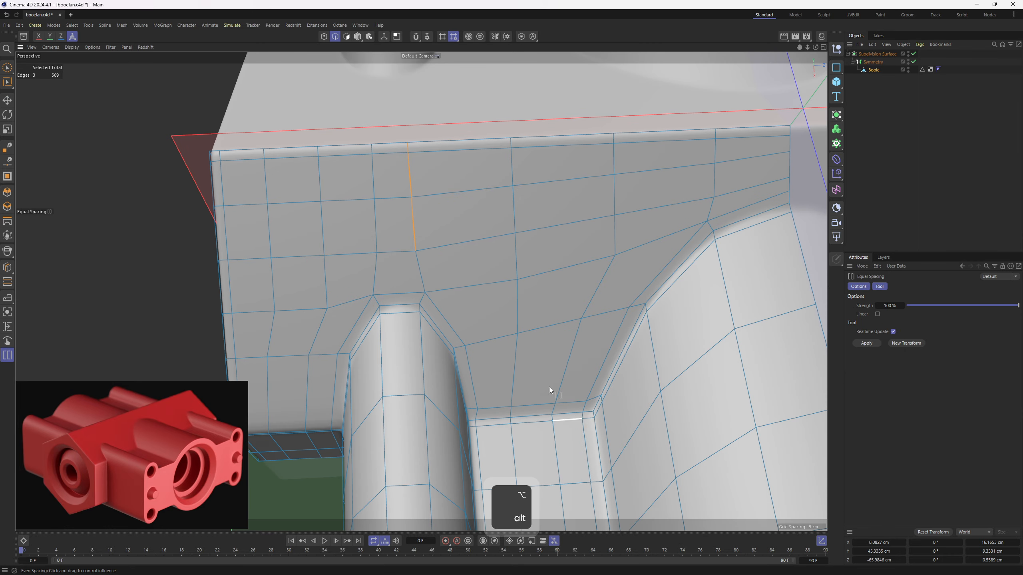
{"action": "left_click_drag", "start_coordinate": [549, 387], "coordinate": [600, 379]}
- Examine the edge flow around the half-round boss on the unmirrored corner mesh with Symmetry and subdivision turned off
{"action": "middle_click_drag", "start_coordinate": [534, 274], "coordinate": [513, 310], "text": "alt"}
{"action": "key", "text": "e"}
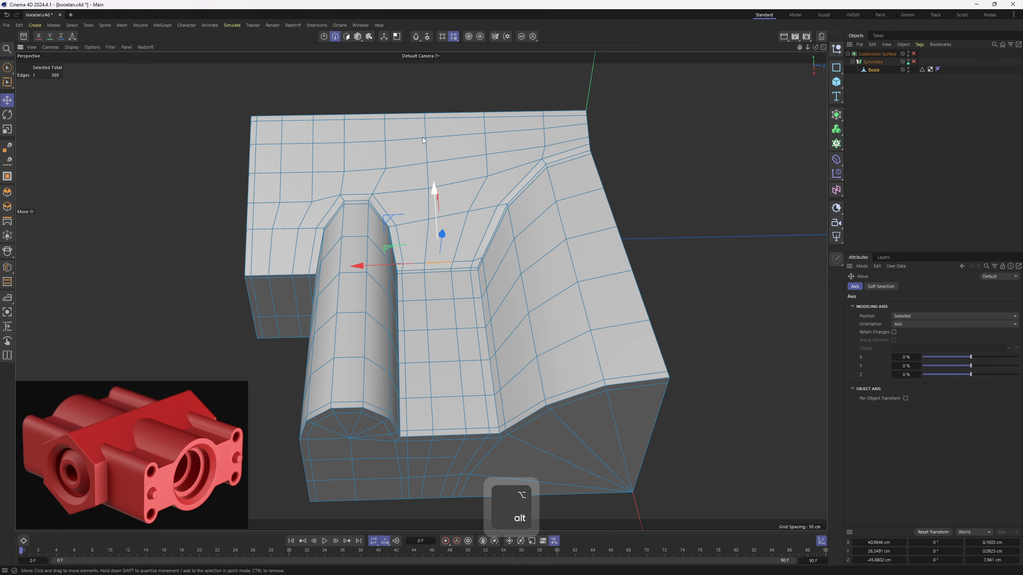
{"action": "left_click_drag", "start_coordinate": [470, 248], "coordinate": [492, 249], "text": "alt"}
{"action": "left_click", "coordinate": [460, 240]}
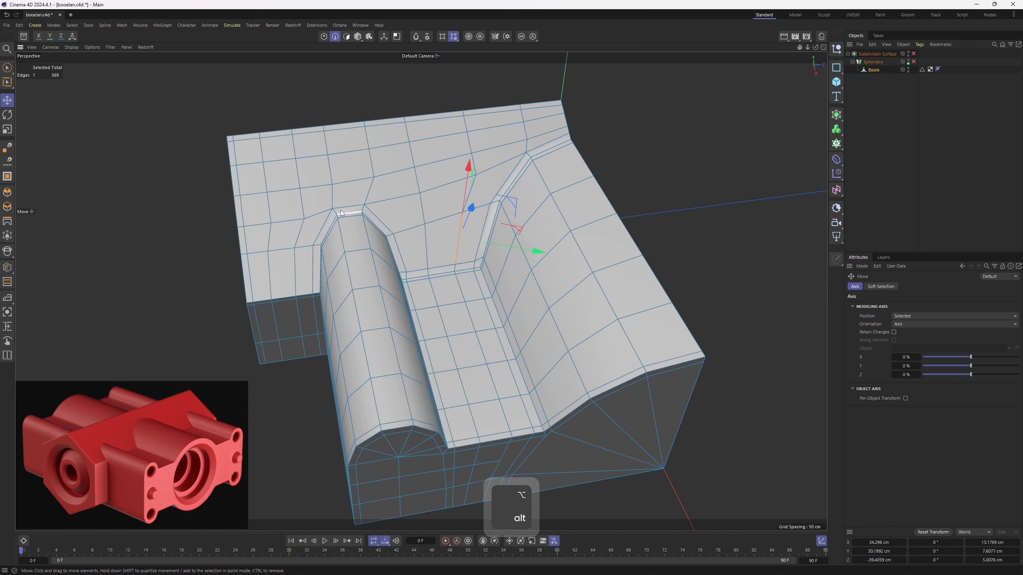
{"action": "key", "text": "2"}
{"action": "scroll", "coordinate": [337, 158], "scroll_direction": "up", "scroll_amount": 1}
{"action": "key", "text": "3"}
{"action": "key", "text": "e"}
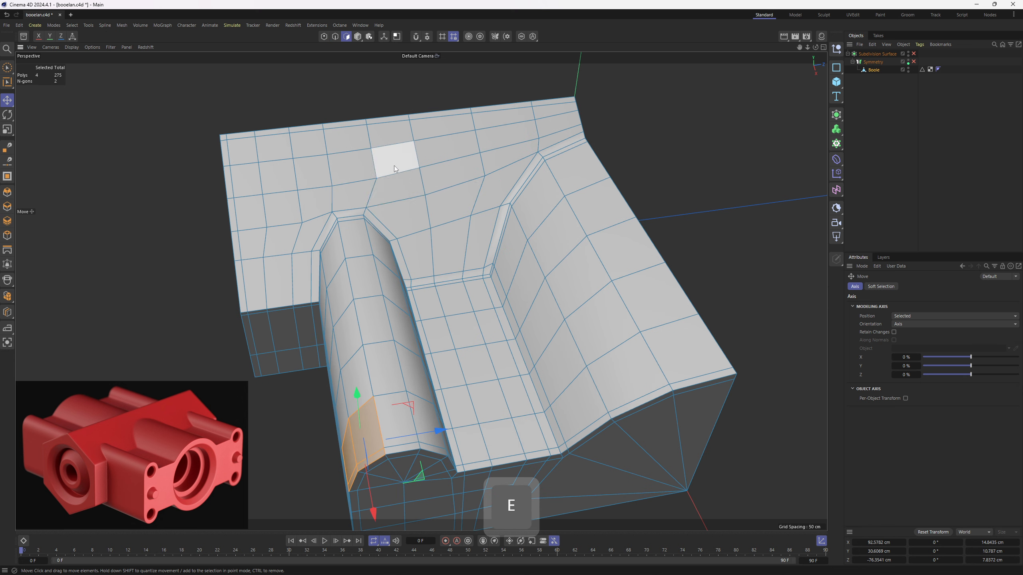
{"action": "left_click_drag", "start_coordinate": [394, 168], "coordinate": [436, 315], "text": "alt"}
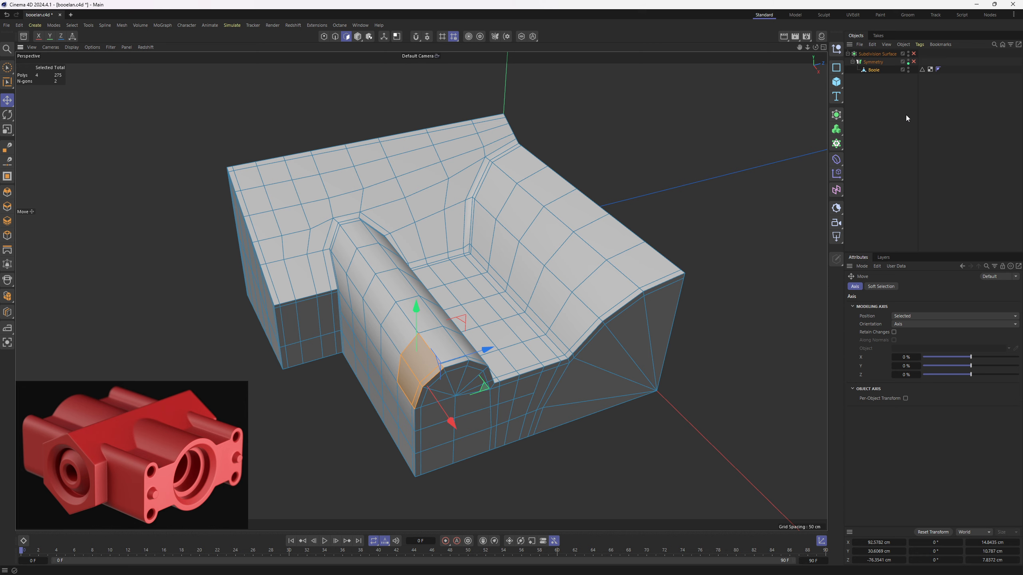
- Inspect the Boole corner mesh from above, checking the quads on the roof, channel floor and large curved wall
{"action": "left_click", "coordinate": [915, 70]}
{"action": "left_click", "coordinate": [914, 62]}
{"action": "left_click", "coordinate": [913, 63]}
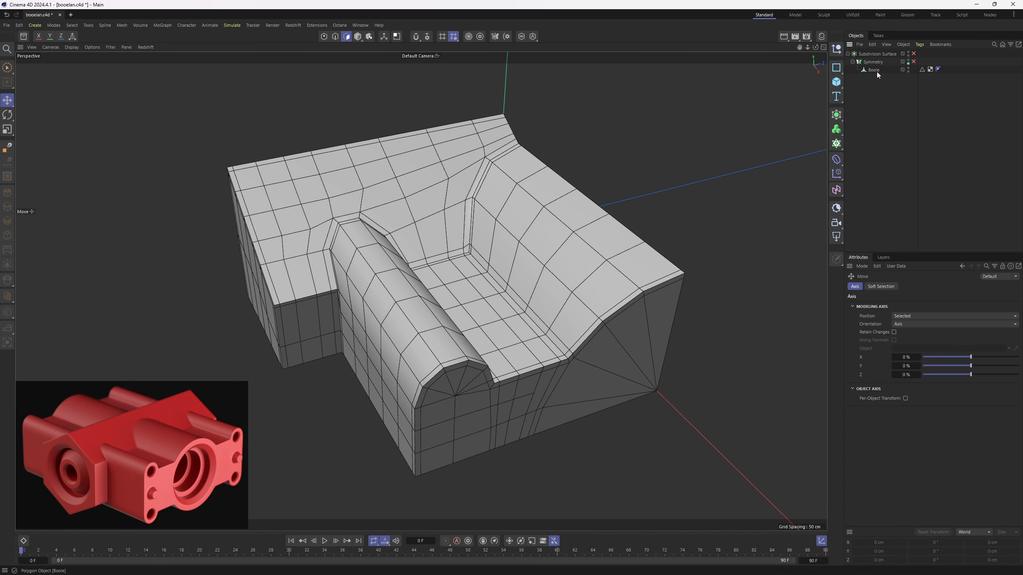
{"action": "left_click", "coordinate": [877, 71]}
{"action": "key", "text": "2"}
{"action": "left_click_drag", "start_coordinate": [493, 174], "coordinate": [475, 341], "text": "alt"}
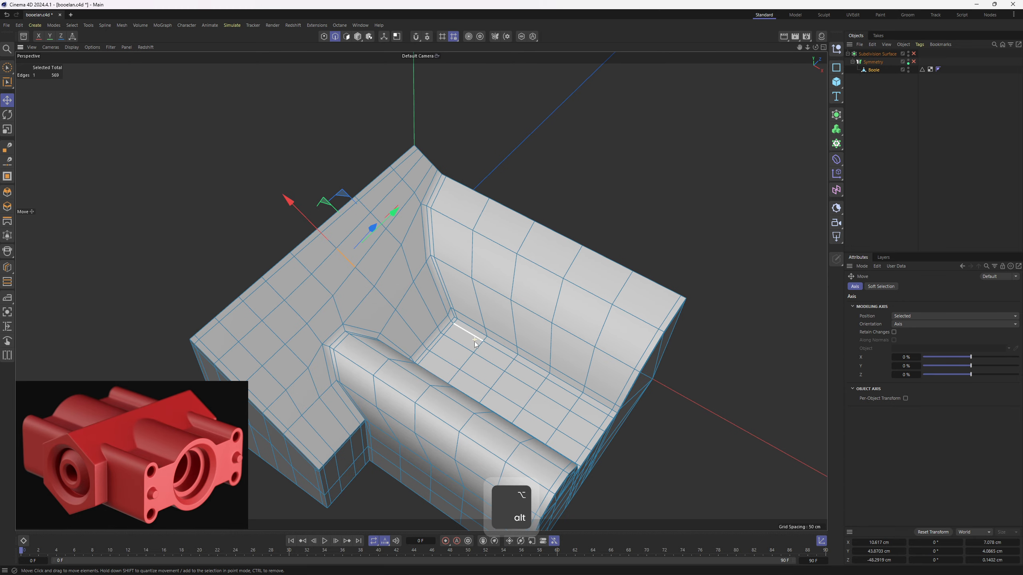
{"action": "key", "text": "3"}
{"action": "left_click", "coordinate": [480, 345]}
{"action": "key", "text": "e"}
{"action": "left_click", "coordinate": [459, 278]}
{"action": "left_click", "coordinate": [469, 324]}
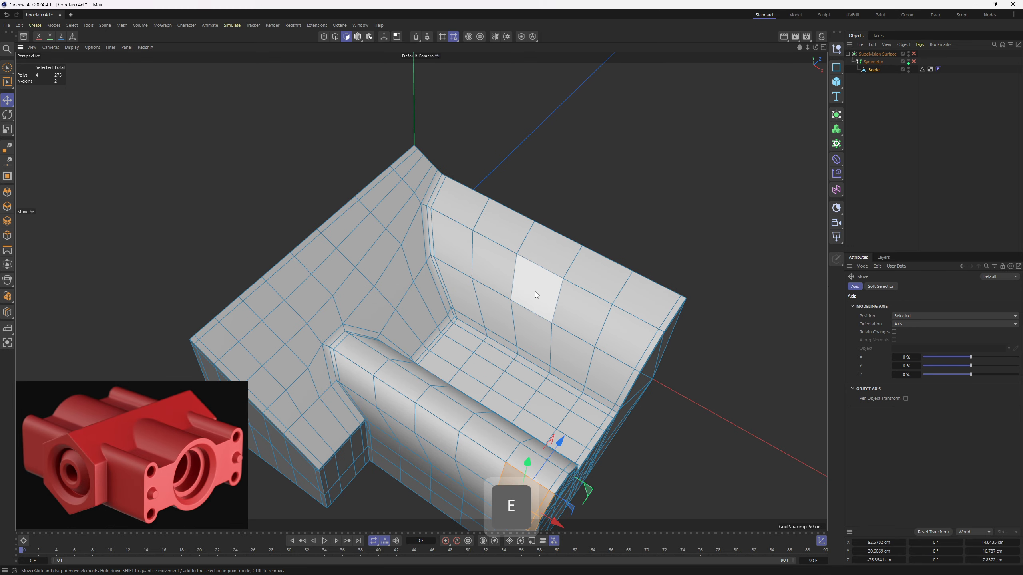
{"action": "mouse_move", "coordinate": [542, 257]}
{"action": "left_mouse_down"}
{"action": "mouse_move", "coordinate": [505, 301]}
{"action": "mouse_move", "coordinate": [403, 259]}
{"action": "mouse_move", "coordinate": [429, 274]}
{"action": "mouse_move", "coordinate": [547, 294]}
{"action": "left_mouse_up"}
- Turn the Symmetry generator back on and make it editable
{"action": "left_click", "coordinate": [914, 61]}
{"action": "left_click", "coordinate": [872, 62]}
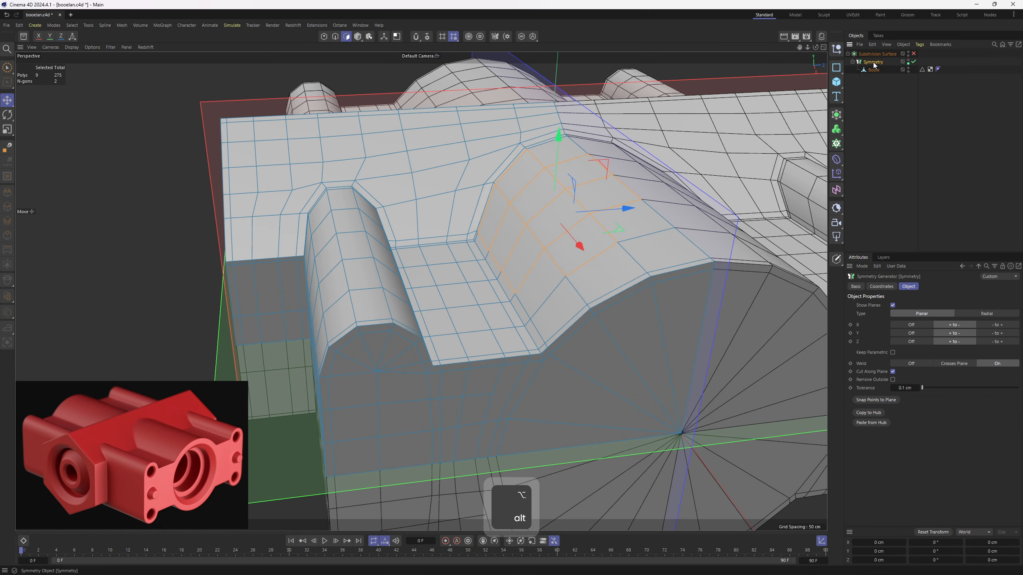
{"action": "scroll", "coordinate": [549, 206], "scroll_direction": "down", "scroll_amount": 5}
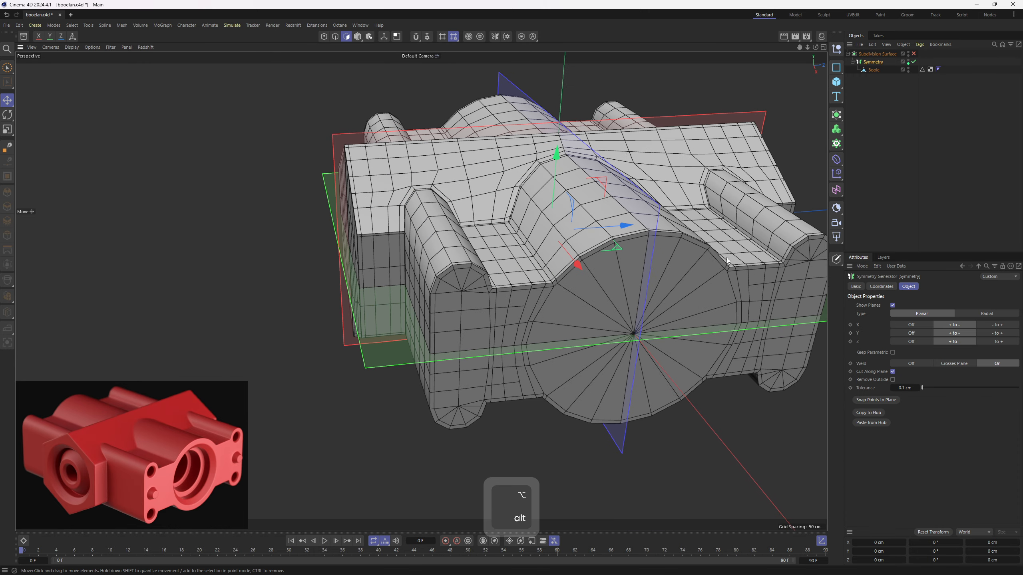
{"action": "middle_click", "coordinate": [612, 258]}
{"action": "middle_click", "coordinate": [386, 244]}
{"action": "left_click_drag", "start_coordinate": [556, 320], "coordinate": [558, 291], "text": "alt"}
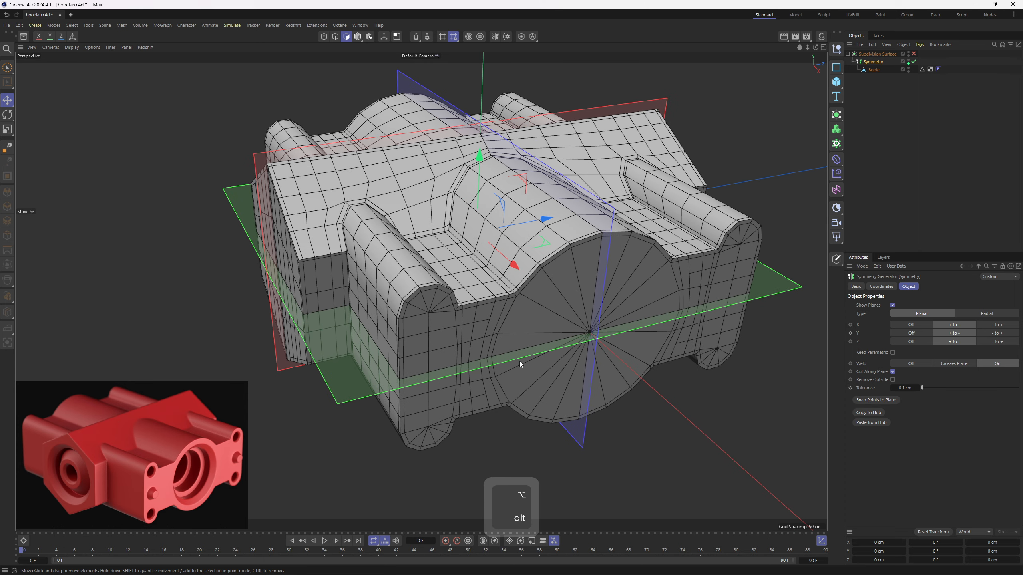
{"action": "key", "text": "c"}
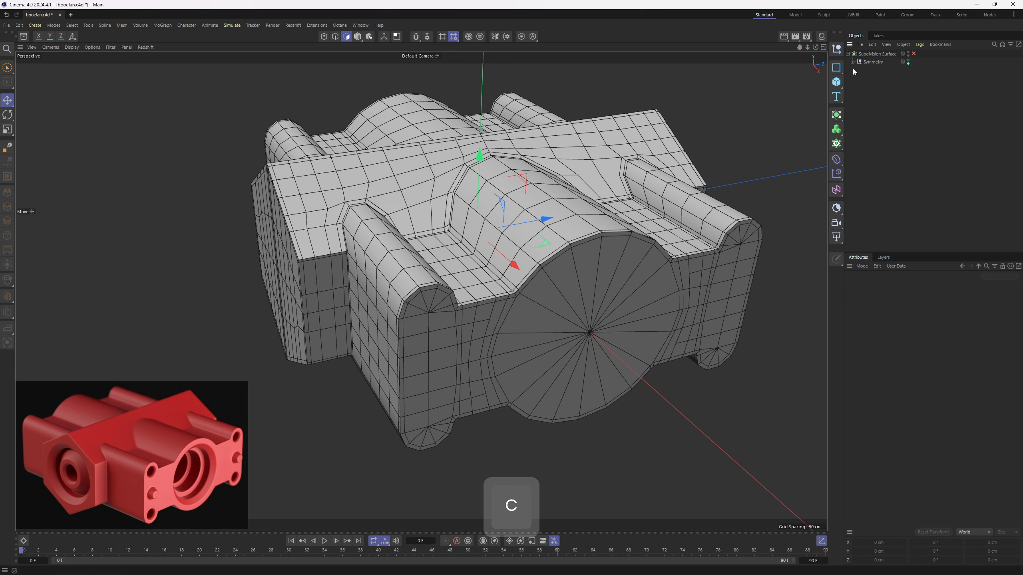
- Select the triangular faces of the large round cap on the Boole mesh's end and inset them
{"action": "left_click", "coordinate": [862, 70]}
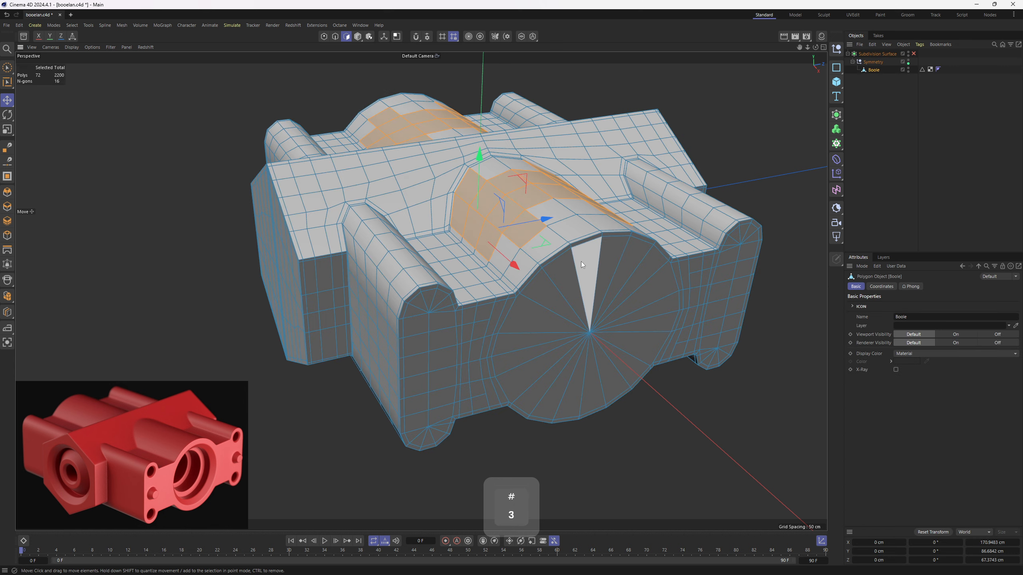
{"action": "left_click_drag", "start_coordinate": [581, 262], "coordinate": [586, 286], "text": "alt"}
{"action": "scroll", "coordinate": [558, 312], "scroll_direction": "up", "scroll_amount": 4}
{"action": "scroll", "coordinate": [549, 284], "scroll_direction": "up", "scroll_amount": 2}
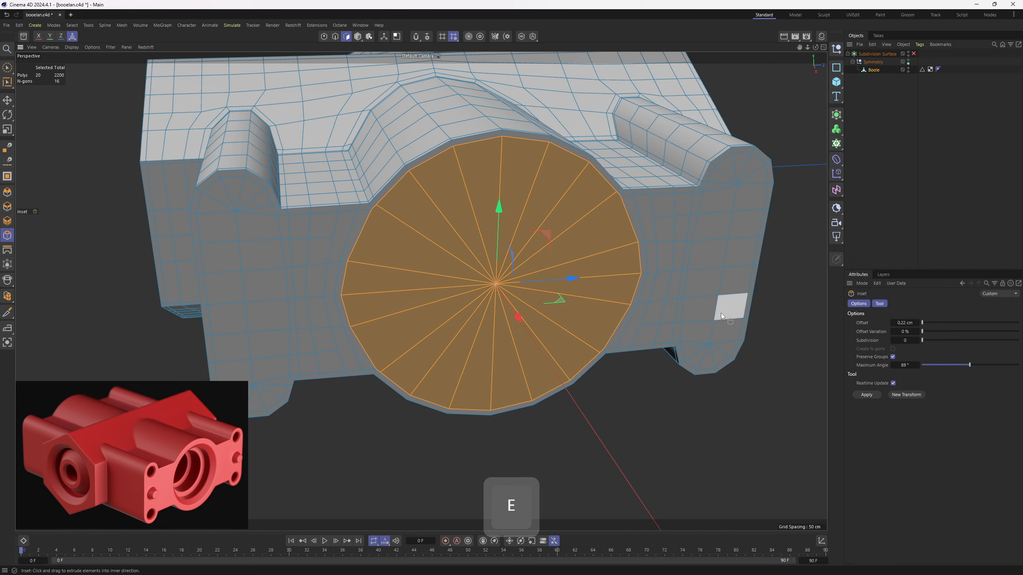
{"action": "left_click_drag", "start_coordinate": [720, 314], "coordinate": [716, 280]}
- Shape the inset cap faces into a true circle with Fit Circle at 96.5 % scale
{"action": "right_click", "coordinate": [716, 280]}
{"action": "left_click", "coordinate": [745, 488]}
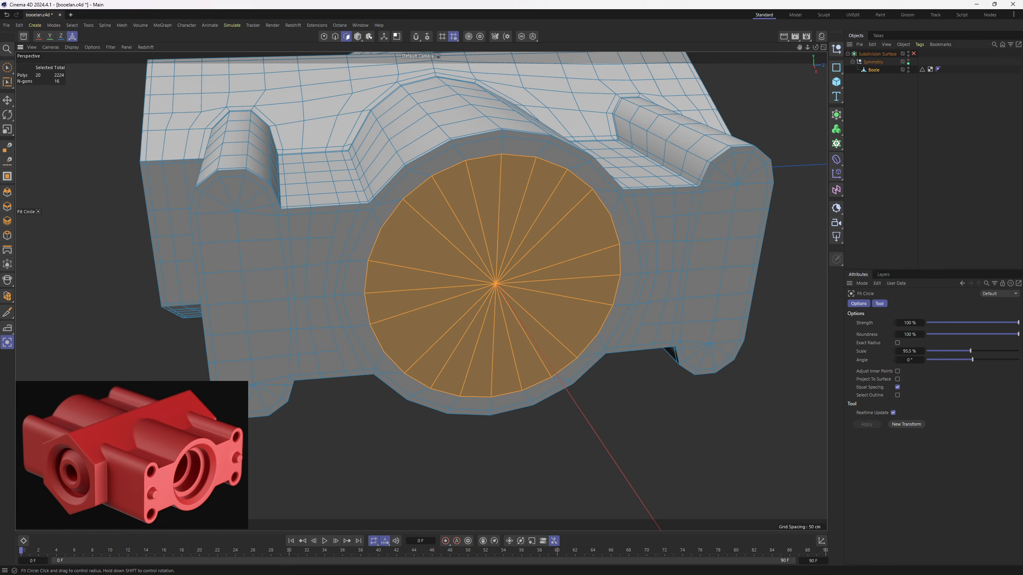
{"action": "left_click_drag", "start_coordinate": [745, 488], "coordinate": [751, 488]}
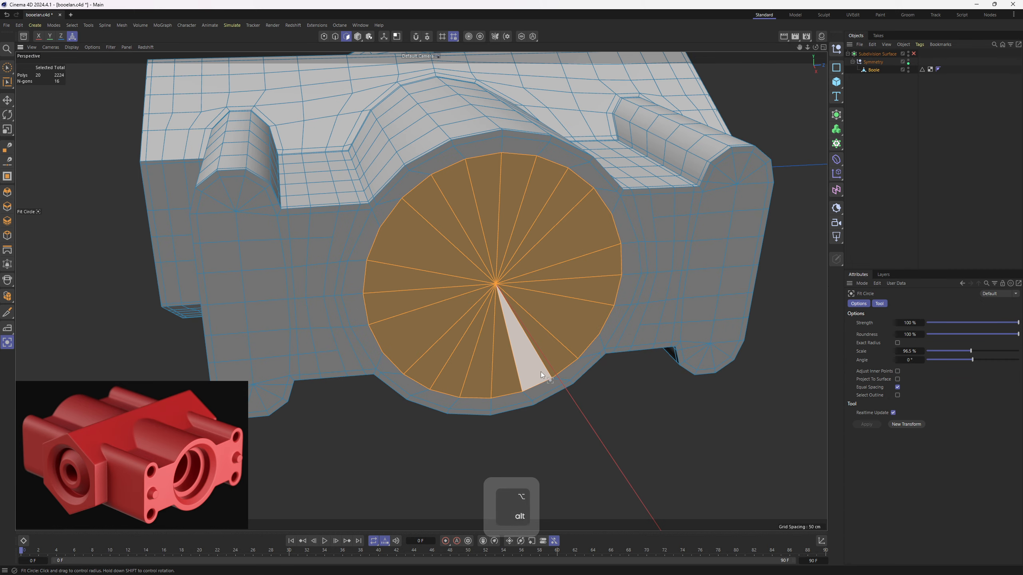
- Scale the circular cap faces, extrude them into the housing and scale in a smaller disc to form a recessed shoulder
{"action": "key", "text": "t"}
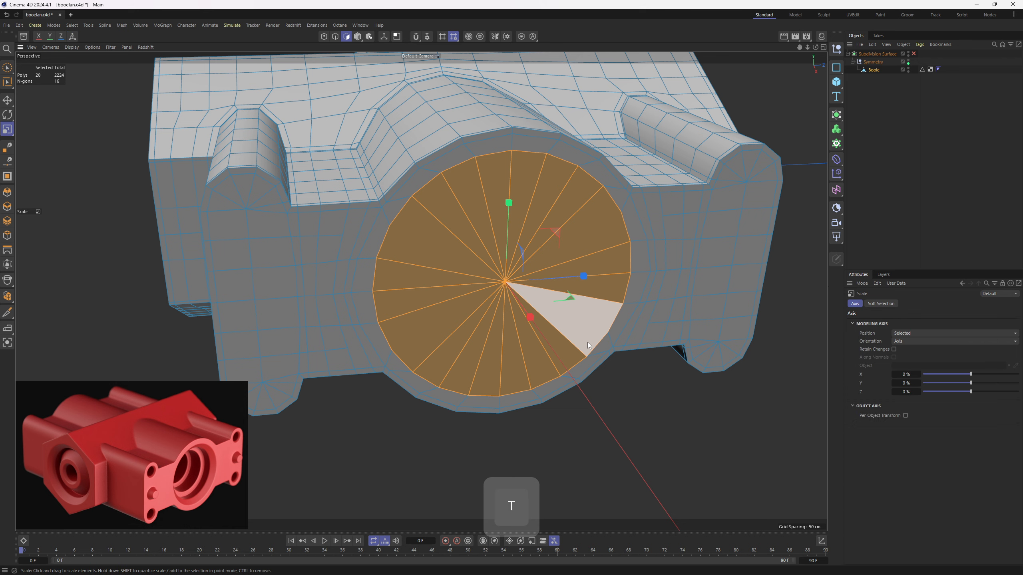
{"action": "left_click_drag", "start_coordinate": [553, 312], "coordinate": [649, 360], "text": "alt"}
{"action": "left_click_drag", "start_coordinate": [721, 375], "coordinate": [671, 372]}
{"action": "key", "text": "e"}
{"action": "left_click_drag", "start_coordinate": [552, 328], "coordinate": [531, 311]}
{"action": "key", "text": "t"}
{"action": "left_click_drag", "start_coordinate": [713, 357], "coordinate": [653, 357], "text": "ctrl"}
- Extrude the smaller disc faces deeper into the housing to form the second bore level
{"action": "key", "text": "e"}
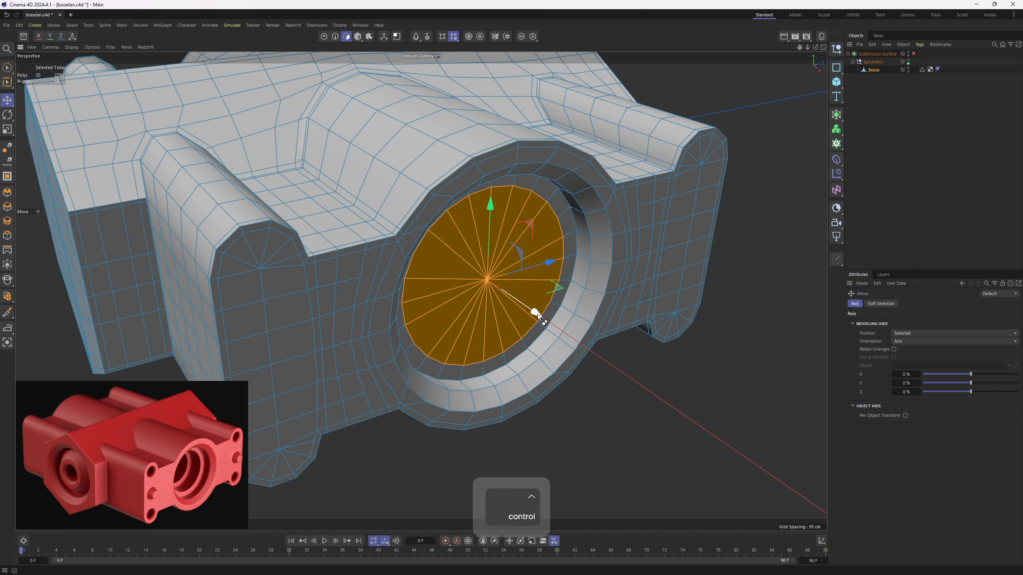
{"action": "left_click_drag", "start_coordinate": [537, 314], "coordinate": [508, 298], "text": "ctrl"}
{"action": "middle_click_drag", "start_coordinate": [507, 298], "coordinate": [521, 313], "text": "alt"}
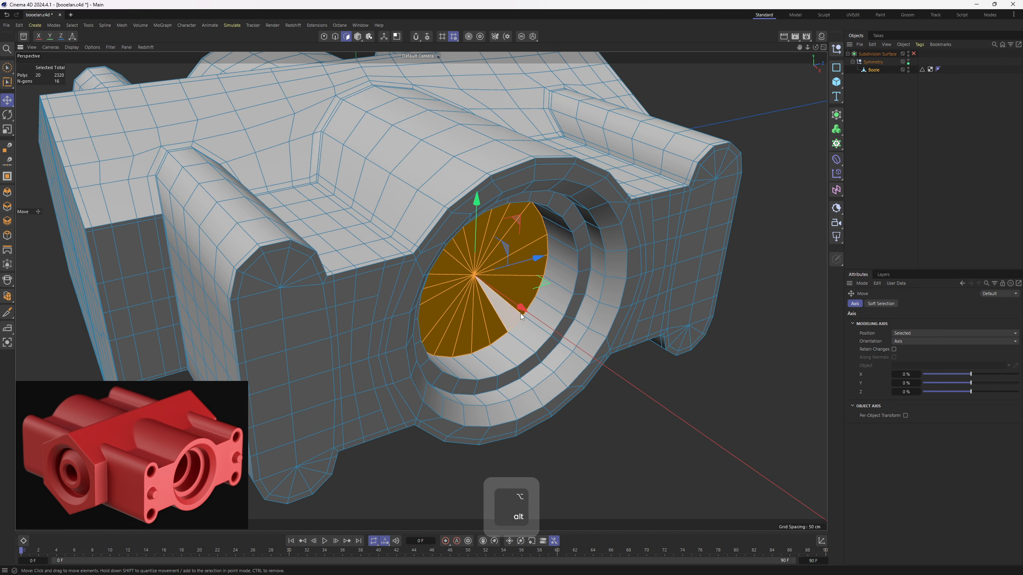
{"action": "left_click_drag", "start_coordinate": [521, 314], "coordinate": [515, 314], "text": "alt"}
- Scale a narrower inset disc from the bore floor and extrude it further inward as the innermost level
{"action": "key", "text": "t"}
{"action": "left_click_drag", "start_coordinate": [662, 365], "coordinate": [615, 363], "text": "ctrl"}
{"action": "key", "text": "e"}
{"action": "left_click_drag", "start_coordinate": [518, 310], "coordinate": [479, 267], "text": "ctrl"}
{"action": "scroll", "coordinate": [459, 255], "scroll_direction": "up", "scroll_amount": 1}
{"action": "key", "text": "m"}
{"action": "key", "text": "w"}
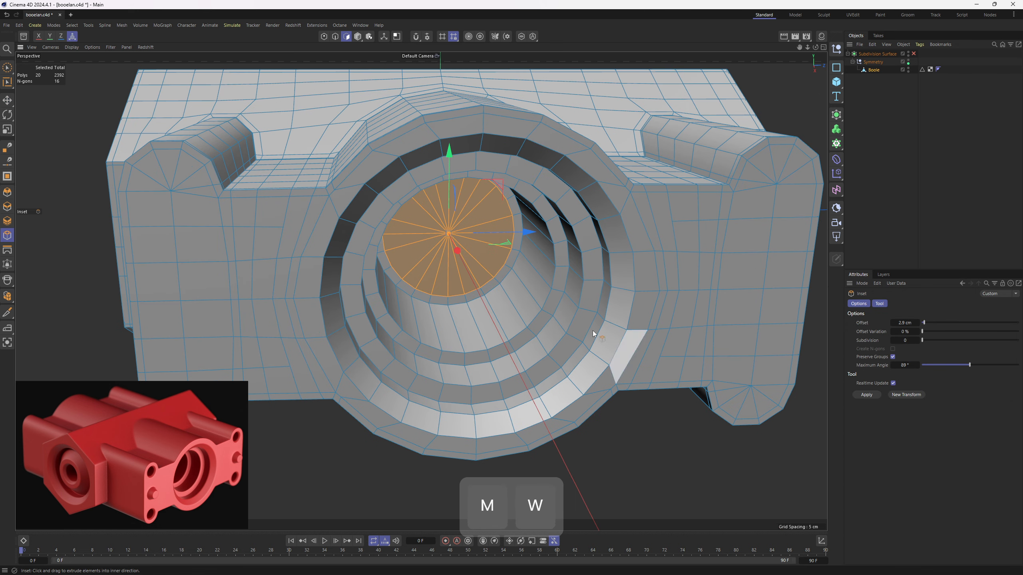
{"action": "scroll", "coordinate": [483, 290], "scroll_direction": "up", "scroll_amount": 2}
{"action": "key", "text": "k"}
{"action": "key", "text": "l"}
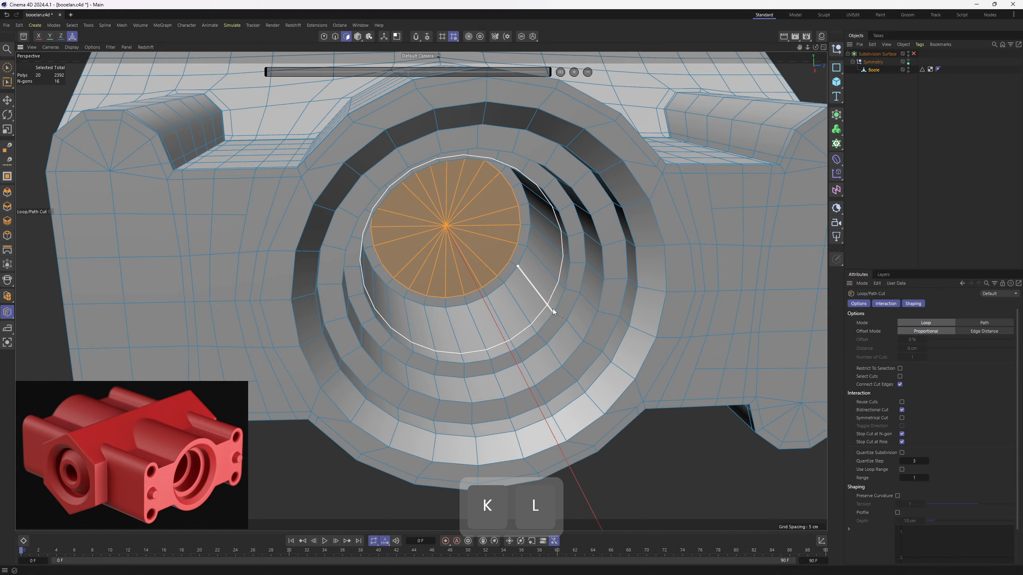
{"action": "key", "text": "e"}
- Select all faces of the hexagonal gable end inside its support edges and inset them by 0.45 cm
{"action": "scroll", "coordinate": [501, 292], "scroll_direction": "down", "scroll_amount": 5}
{"action": "left_click_drag", "start_coordinate": [502, 293], "coordinate": [421, 252], "text": "alt"}
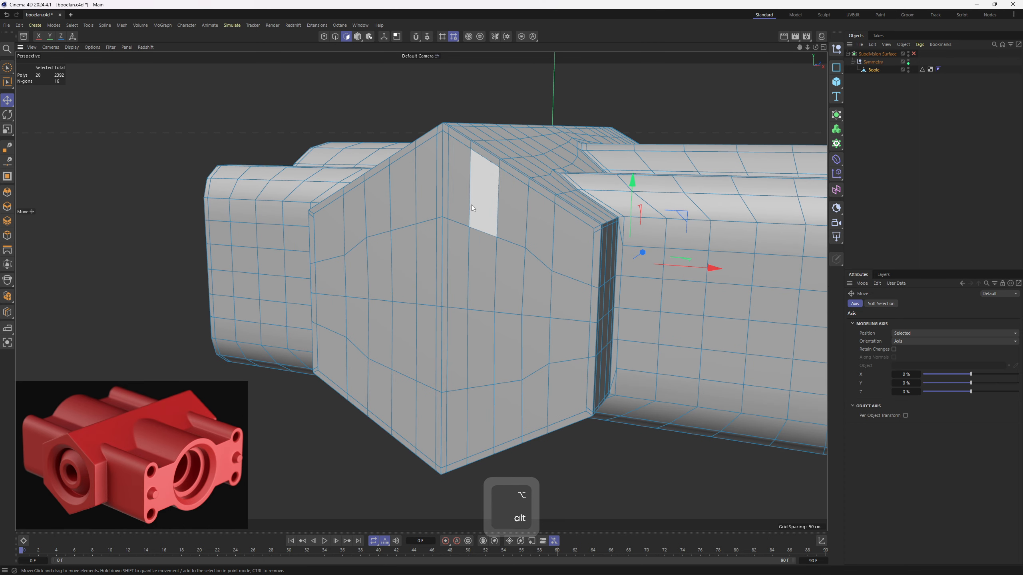
{"action": "mouse_move", "coordinate": [470, 203]}
{"action": "left_mouse_down"}
{"action": "mouse_move", "coordinate": [345, 226]}
{"action": "mouse_move", "coordinate": [352, 314]}
{"action": "mouse_move", "coordinate": [481, 270]}
{"action": "mouse_move", "coordinate": [583, 270]}
{"action": "mouse_move", "coordinate": [417, 246]}
{"action": "mouse_move", "coordinate": [338, 326]}
{"action": "mouse_move", "coordinate": [465, 409]}
{"action": "mouse_move", "coordinate": [505, 372]}
{"action": "mouse_move", "coordinate": [571, 228]}
{"action": "mouse_move", "coordinate": [595, 235]}
{"action": "left_mouse_up"}
{"action": "right_click_drag", "start_coordinate": [595, 235], "coordinate": [586, 233], "text": "alt"}
{"action": "left_click_drag", "start_coordinate": [586, 233], "coordinate": [657, 312], "text": "alt"}
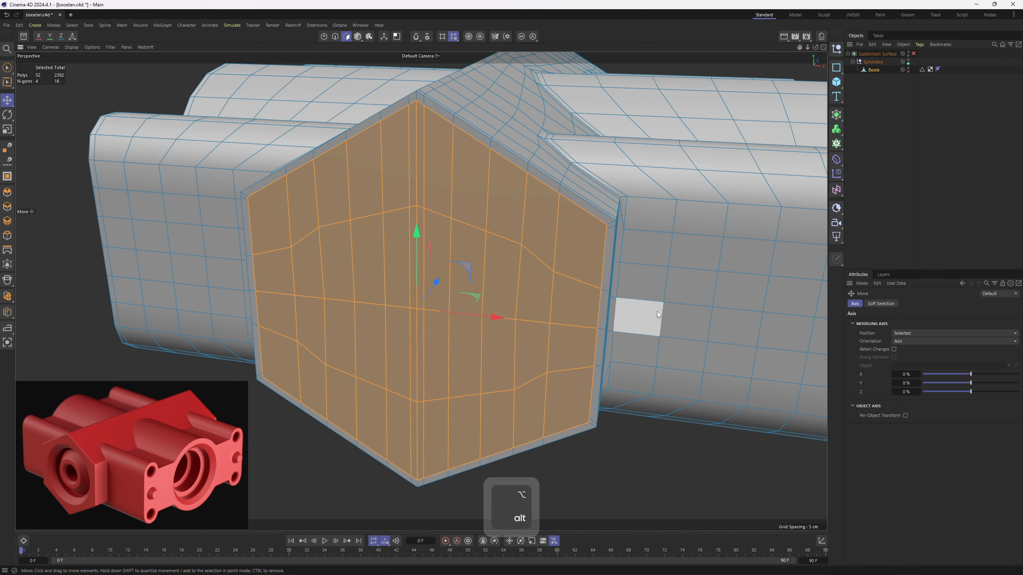
{"action": "right_click", "coordinate": [693, 319]}
{"action": "left_click", "coordinate": [674, 319]}
{"action": "right_click", "coordinate": [662, 278]}
{"action": "left_click", "coordinate": [685, 241]}
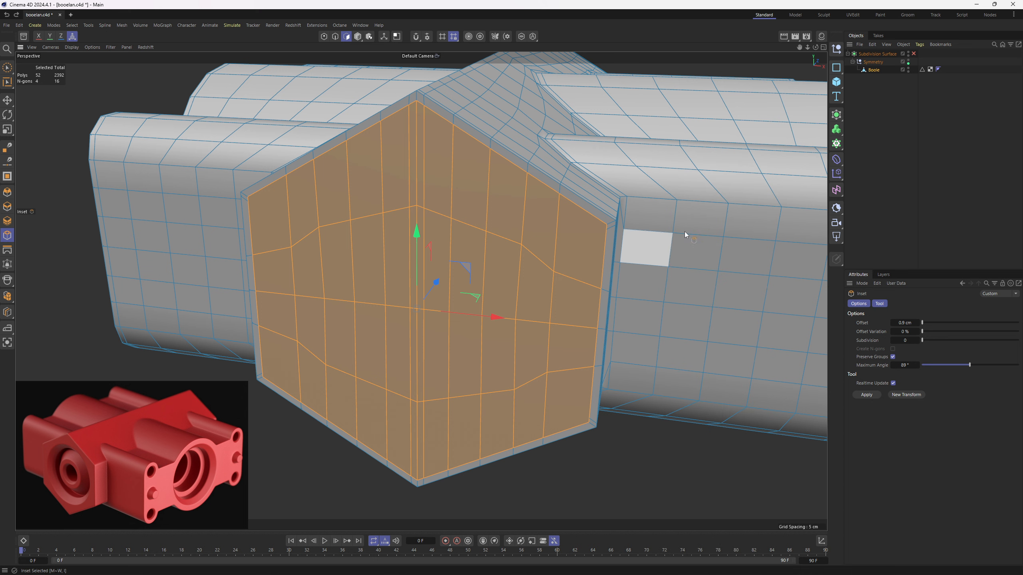
- Shape the inset gable faces into a circle with Fit Circle at 87.2 % scale
{"action": "right_click", "coordinate": [684, 291]}
{"action": "left_click", "coordinate": [713, 486]}
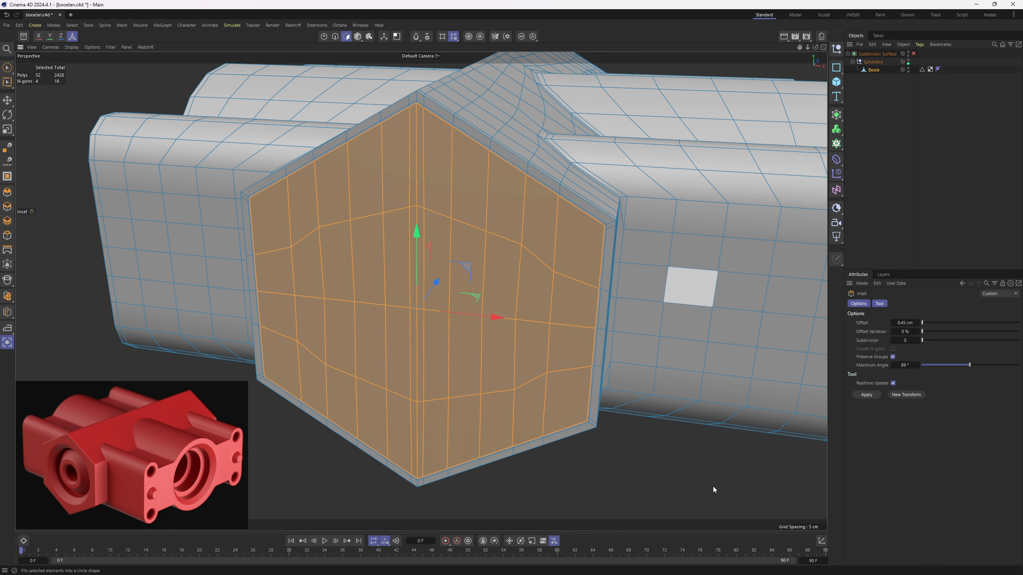
{"action": "left_click_drag", "start_coordinate": [681, 456], "coordinate": [684, 456]}
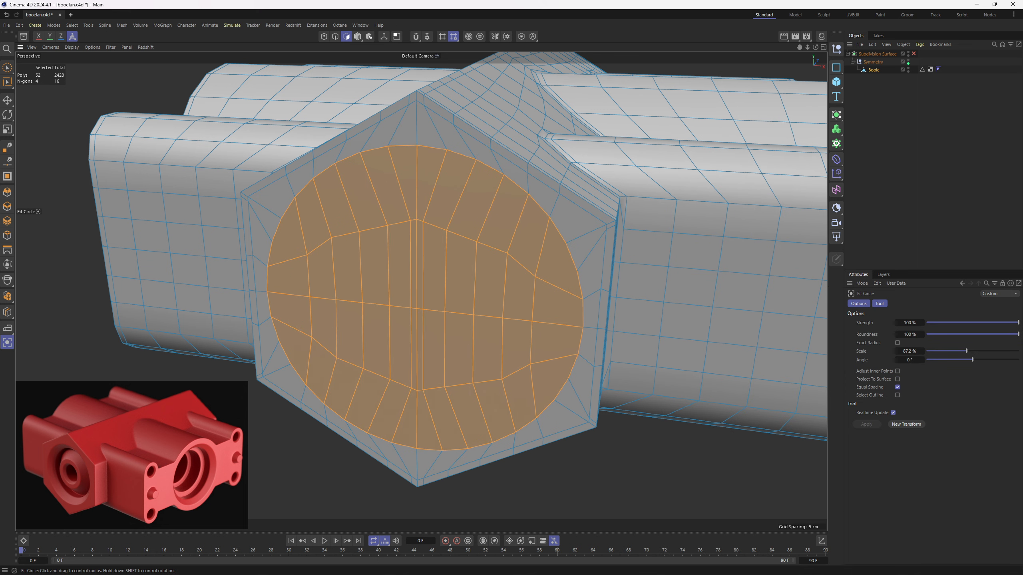
- Extrude the circular faces of the hexagonal gable end into the housing and narrow them to form the first bore level
{"action": "left_click_drag", "start_coordinate": [471, 375], "coordinate": [447, 279], "text": "alt"}
{"action": "key", "text": "t"}
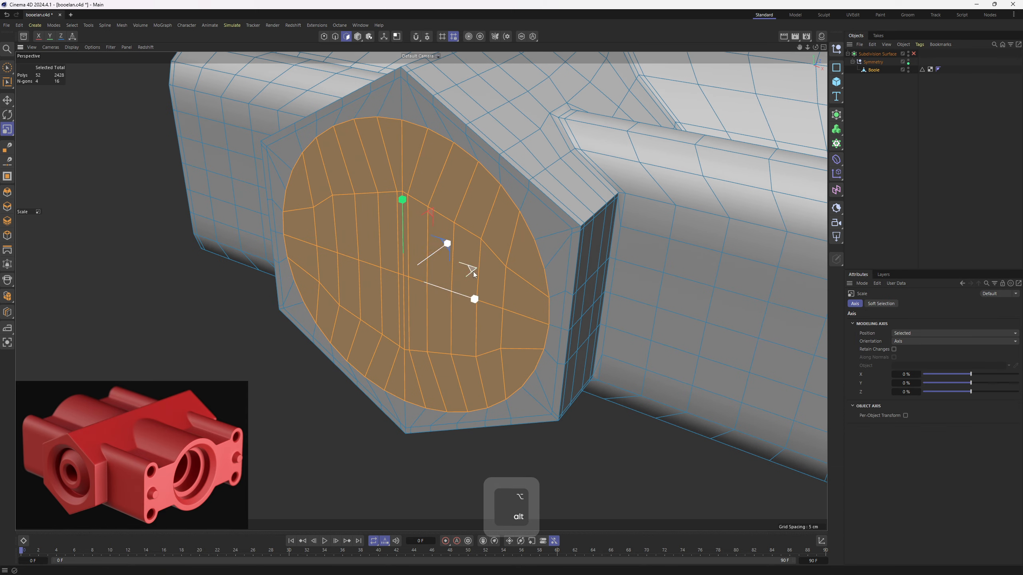
{"action": "left_click_drag", "start_coordinate": [692, 396], "coordinate": [623, 383], "text": "ctrl"}
{"action": "key", "text": "e"}
{"action": "mouse_move", "coordinate": [446, 237]}
{"action": "left_mouse_down"}
{"action": "mouse_move", "coordinate": [452, 254]}
{"action": "mouse_move", "coordinate": [466, 237]}
{"action": "left_mouse_up"}
{"action": "key", "text": "t"}
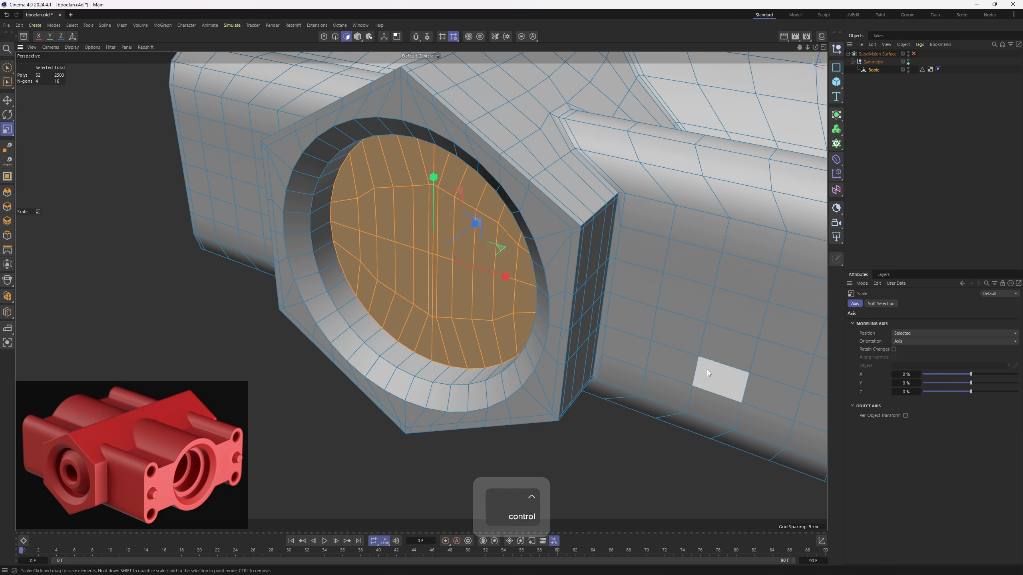
- Inset the gable bore's floor faces and scale them down to a small central disc with a tapered surface around it
{"action": "left_click_drag", "start_coordinate": [707, 370], "coordinate": [694, 370], "text": "ctrl"}
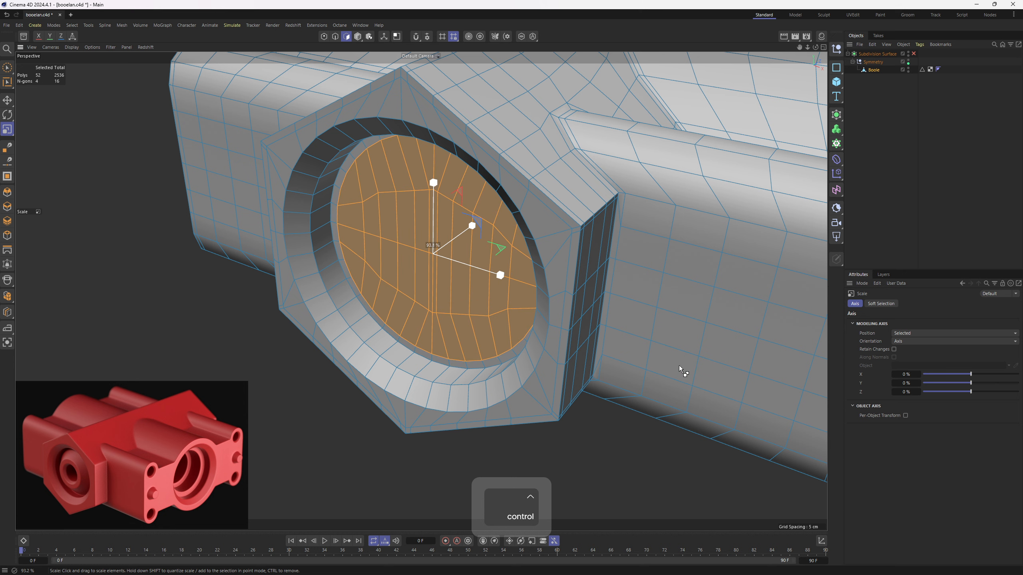
{"action": "key", "text": "e"}
{"action": "mouse_move", "coordinate": [474, 226]}
{"action": "left_mouse_down"}
{"action": "mouse_move", "coordinate": [451, 244]}
{"action": "mouse_move", "coordinate": [470, 233]}
{"action": "mouse_move", "coordinate": [461, 239]}
{"action": "left_mouse_up"}
{"action": "key", "text": "ctrl+z"}
{"action": "key", "text": "t"}
{"action": "left_click_drag", "start_coordinate": [592, 348], "coordinate": [632, 342], "text": "alt"}
{"action": "left_click_drag", "start_coordinate": [638, 350], "coordinate": [515, 365]}
{"action": "key", "text": "e"}
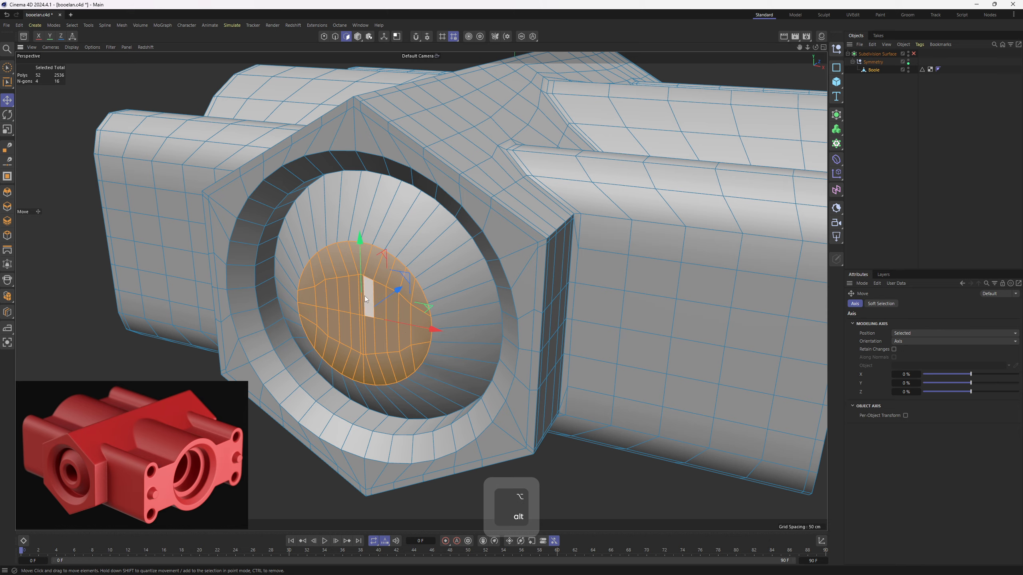
{"action": "left_click_drag", "start_coordinate": [364, 296], "coordinate": [428, 322], "text": "alt"}
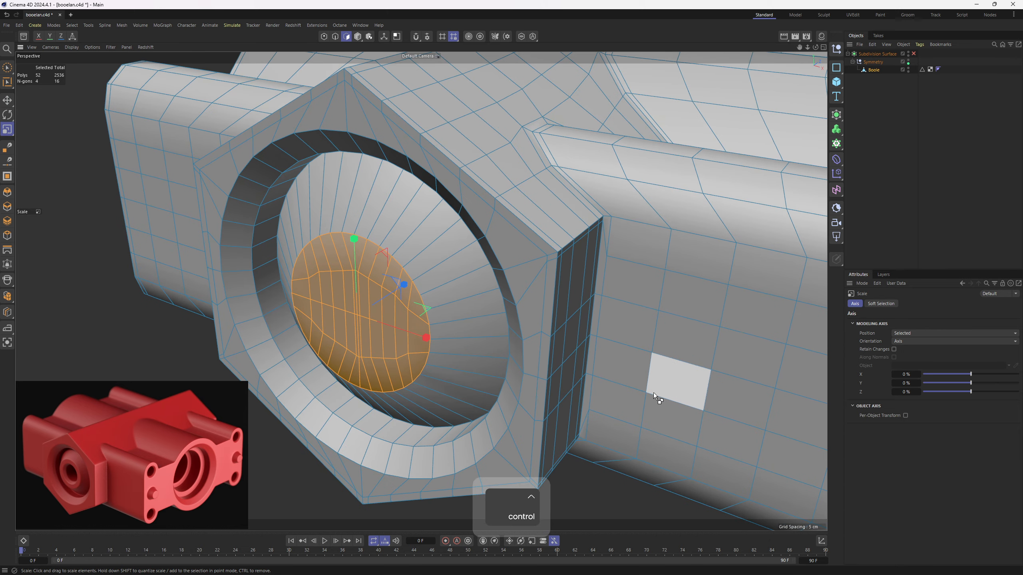
- Inset a narrower disc from the central bore faces and extrude it slightly inward as a stepped lip
{"action": "key", "text": "t"}
{"action": "left_click_drag", "start_coordinate": [612, 390], "coordinate": [558, 390], "text": "ctrl"}
{"action": "key", "text": "e"}
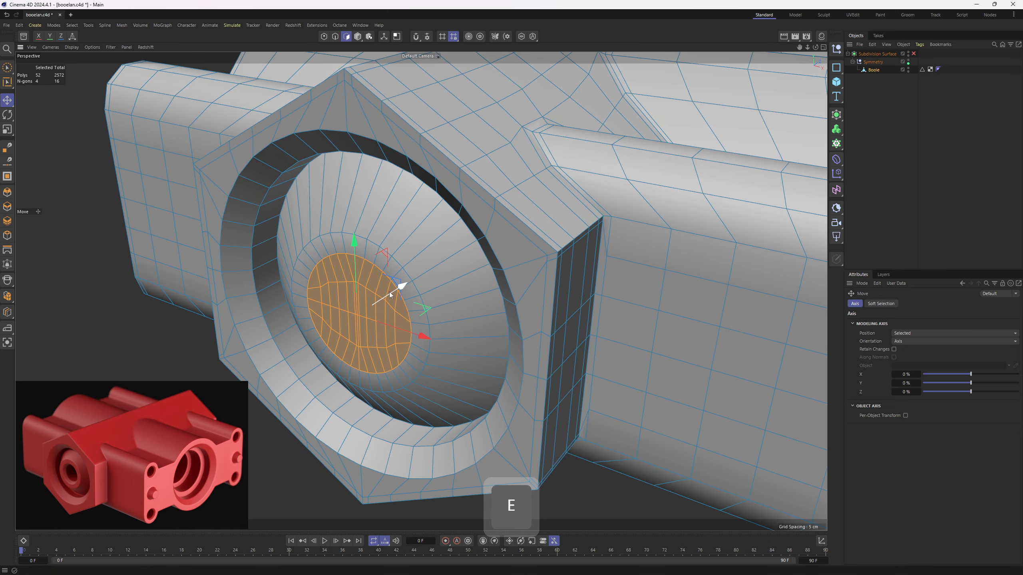
{"action": "left_click_drag", "start_coordinate": [391, 292], "coordinate": [402, 288], "text": "ctrl"}
{"action": "key", "text": "t"}
{"action": "left_click_drag", "start_coordinate": [628, 375], "coordinate": [599, 369]}
- Extrude the narrowed central disc deeper into the housing as the innermost bore level
{"action": "key", "text": "e"}
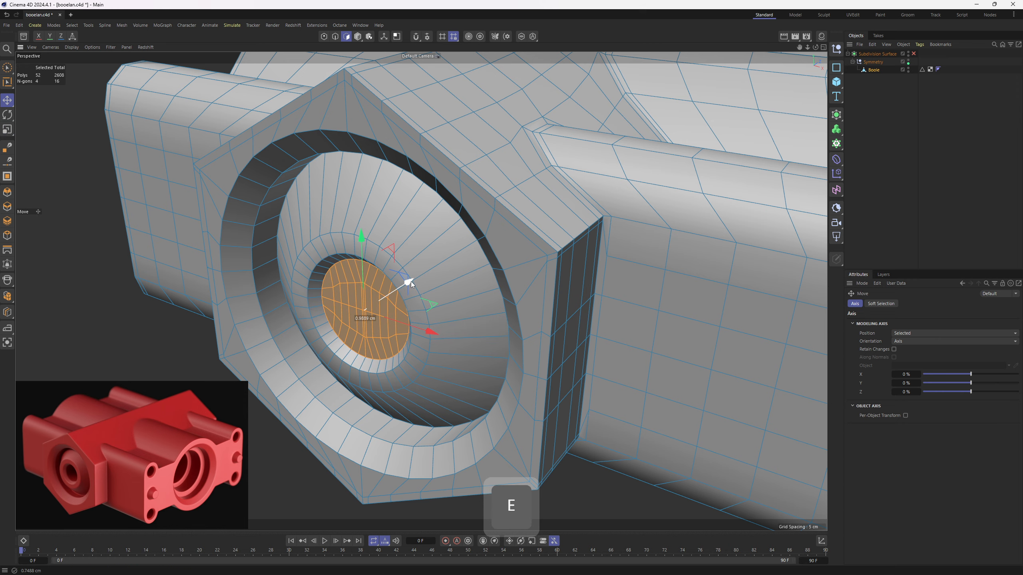
{"action": "left_click_drag", "start_coordinate": [408, 283], "coordinate": [487, 230], "text": "ctrl"}
{"action": "mouse_move", "coordinate": [451, 267]}
{"action": "left_mouse_down", "text": "alt"}
{"action": "mouse_move", "coordinate": [447, 255]}
{"action": "mouse_move", "coordinate": [460, 283]}
{"action": "left_mouse_up", "text": "alt"}
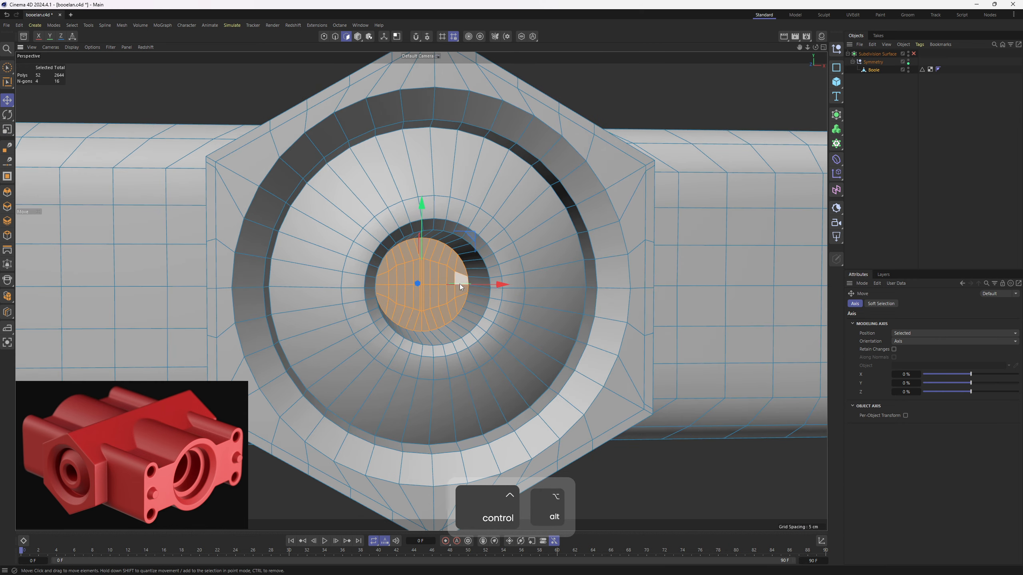
{"action": "right_click_drag", "start_coordinate": [459, 283], "coordinate": [441, 312], "text": "alt"}
{"action": "left_click_drag", "start_coordinate": [441, 312], "coordinate": [523, 370], "text": "alt"}
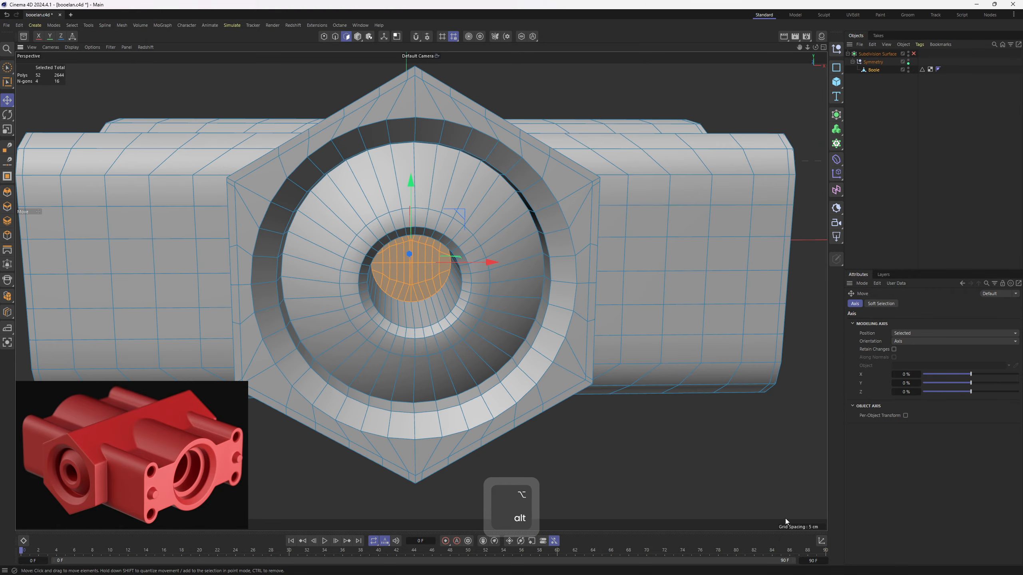
- Reposition the innermost bore's end faces along Z by coordinate, and delete them to open the bore
{"action": "left_click", "coordinate": [822, 541]}
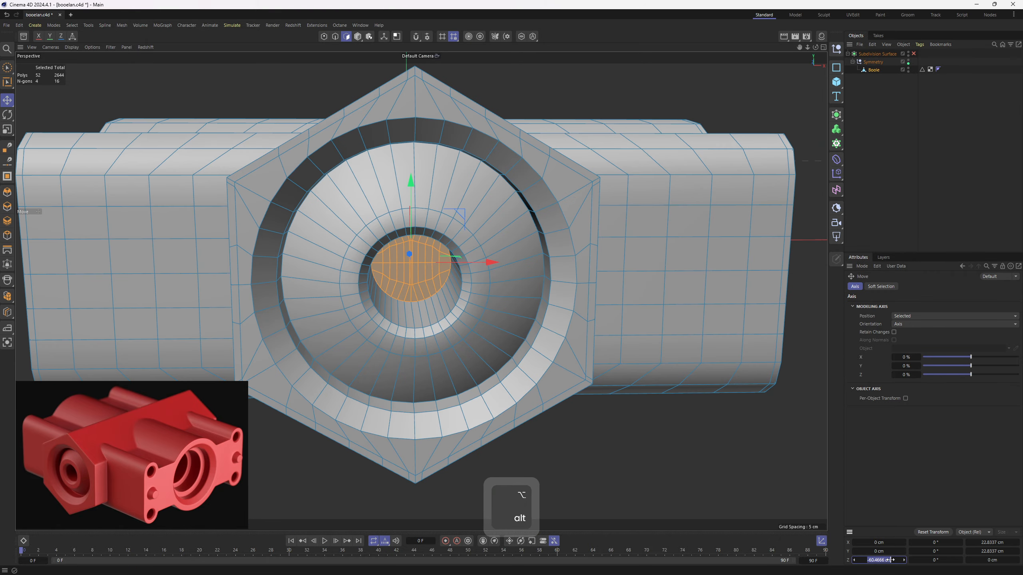
{"action": "key", "text": "Delete"}
{"action": "left_click_drag", "start_coordinate": [456, 259], "coordinate": [407, 246], "text": "alt"}
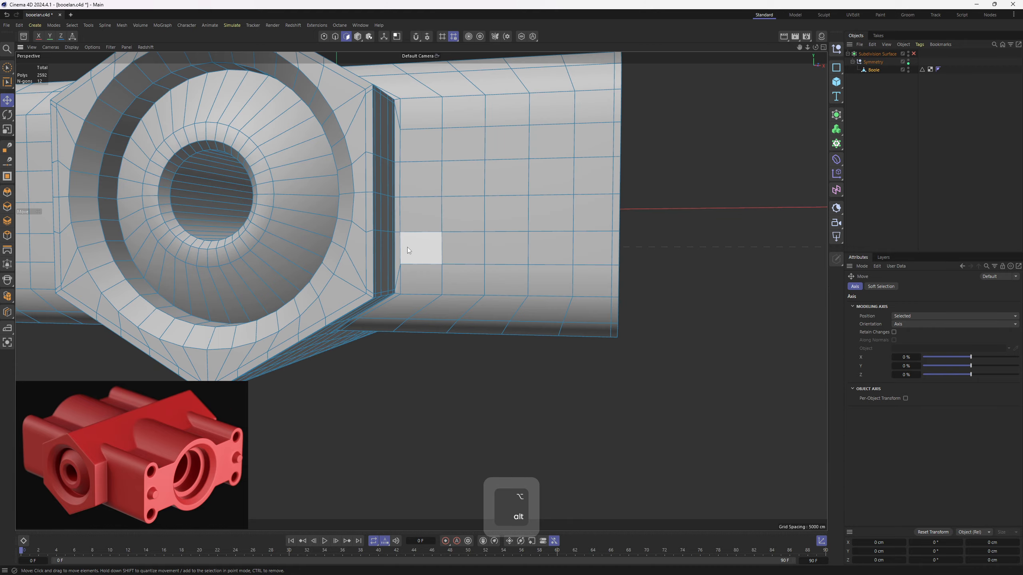
{"action": "right_click_drag", "start_coordinate": [408, 247], "coordinate": [322, 258], "text": "alt"}
{"action": "left_click_drag", "start_coordinate": [322, 258], "coordinate": [376, 346], "text": "alt"}
- Add a Symmetry generator as parent of the Boole mesh, with Weld set to On and Remove Outside enabled
{"action": "key", "text": "e"}
{"action": "middle_click_drag", "start_coordinate": [574, 254], "coordinate": [615, 242], "text": "alt"}
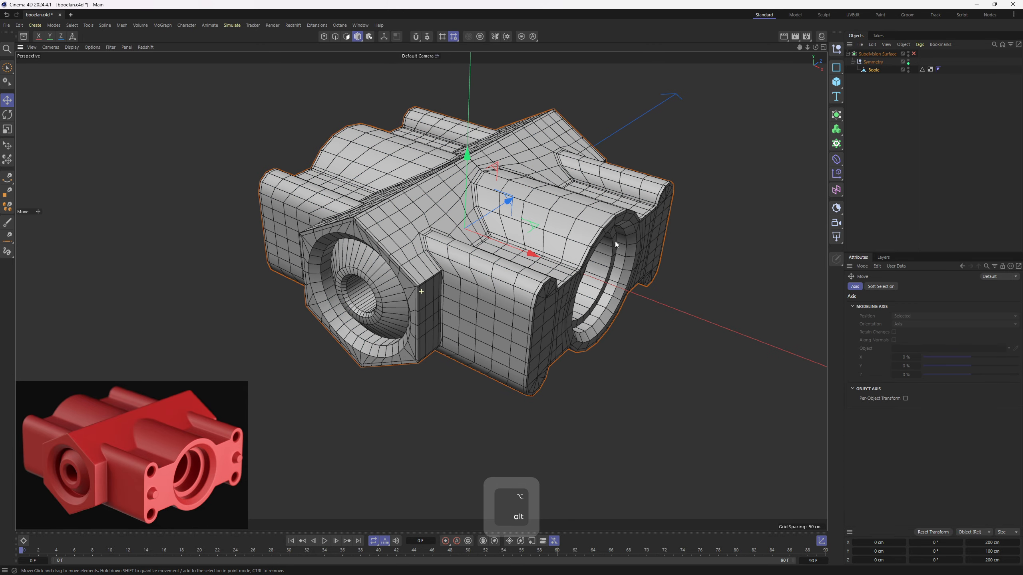
{"action": "left_click_drag", "start_coordinate": [836, 116], "coordinate": [936, 209], "text": "alt"}
{"action": "middle_click_drag", "start_coordinate": [631, 242], "coordinate": [609, 283], "text": "alt"}
{"action": "scroll", "coordinate": [608, 283], "scroll_direction": "up", "scroll_amount": 1}
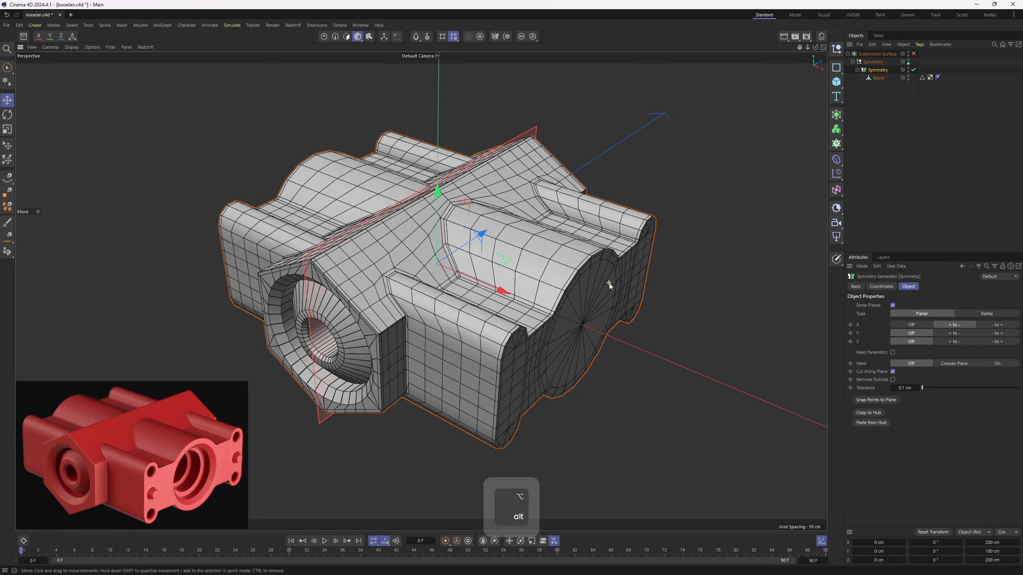
{"action": "scroll", "coordinate": [609, 283], "scroll_direction": "up", "scroll_amount": 1}
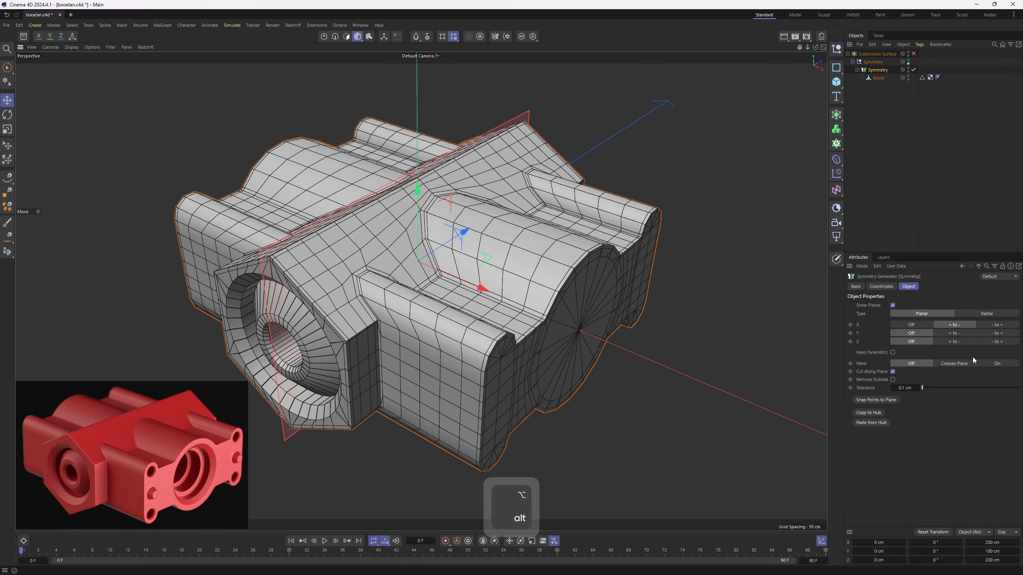
{"action": "left_click", "coordinate": [1001, 364]}
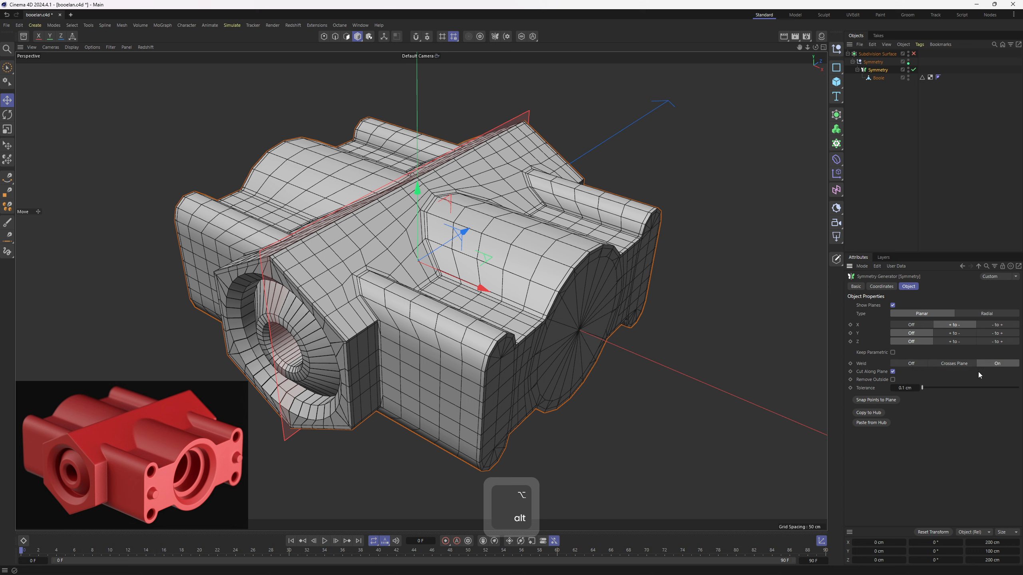
{"action": "left_click", "coordinate": [893, 380]}
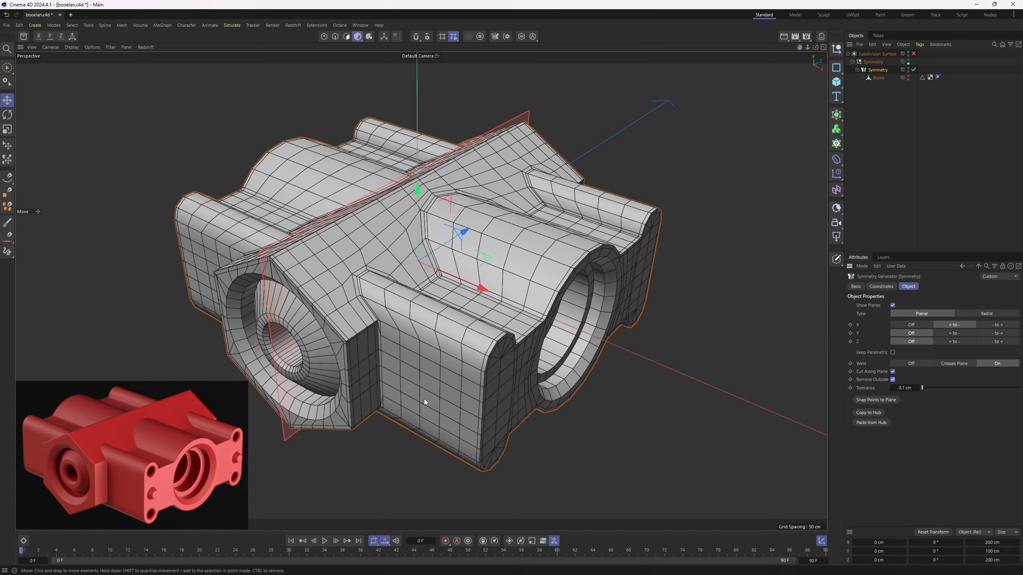
- Toggle the X symmetry off and back to + to -, comparing both sides of the housing
{"action": "left_click_drag", "start_coordinate": [424, 399], "coordinate": [604, 355], "text": "alt"}
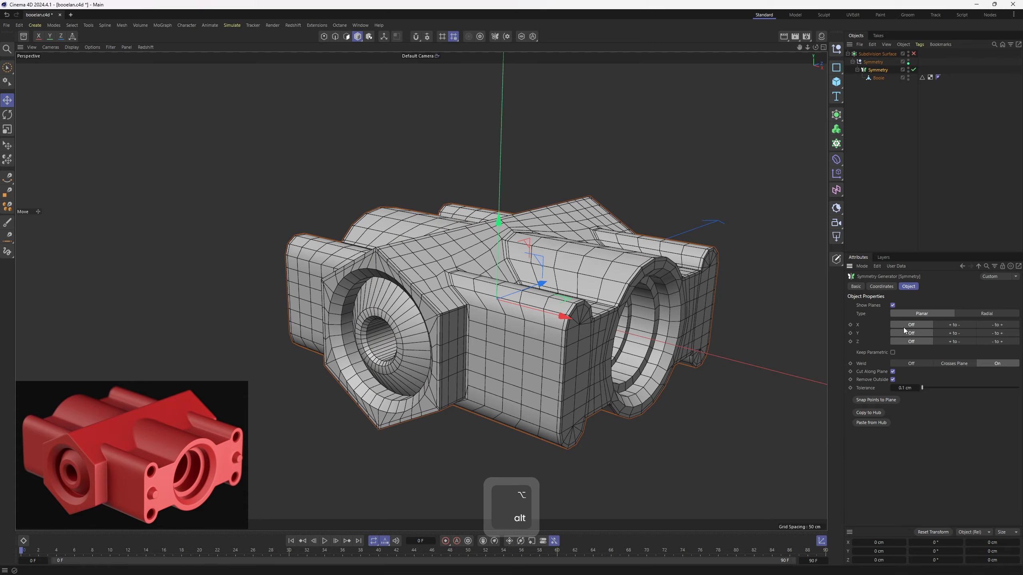
{"action": "left_click_drag", "start_coordinate": [705, 335], "coordinate": [656, 350], "text": "alt"}
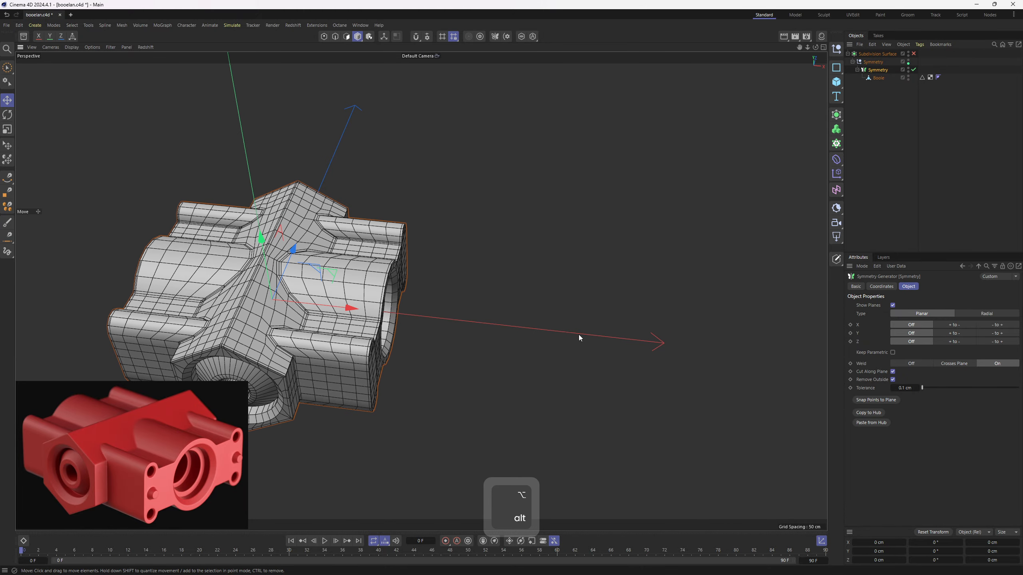
{"action": "left_click_drag", "start_coordinate": [579, 337], "coordinate": [968, 327], "text": "alt"}
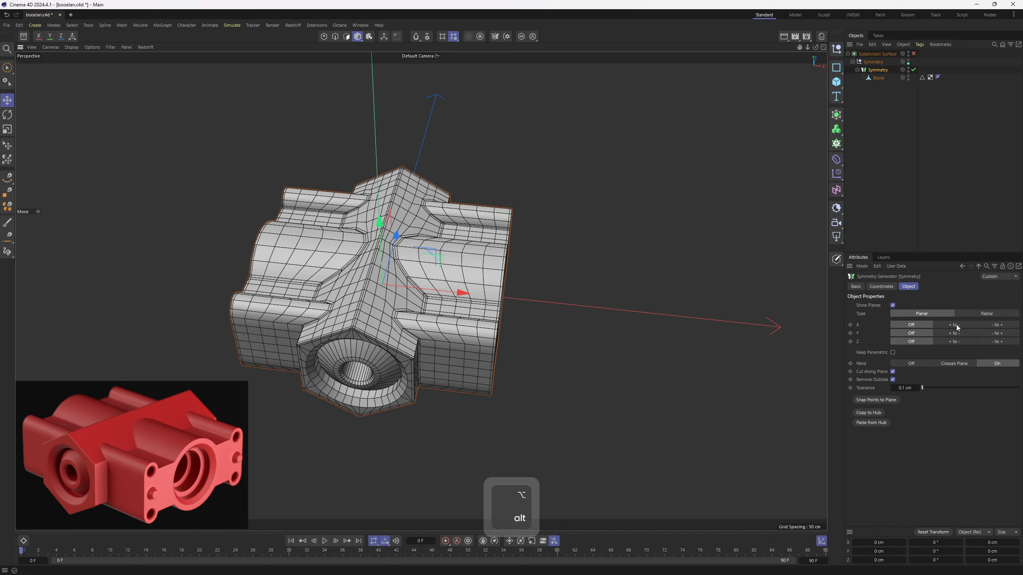
{"action": "left_click", "coordinate": [957, 325]}
{"action": "left_click_drag", "start_coordinate": [551, 262], "coordinate": [681, 224], "text": "alt"}
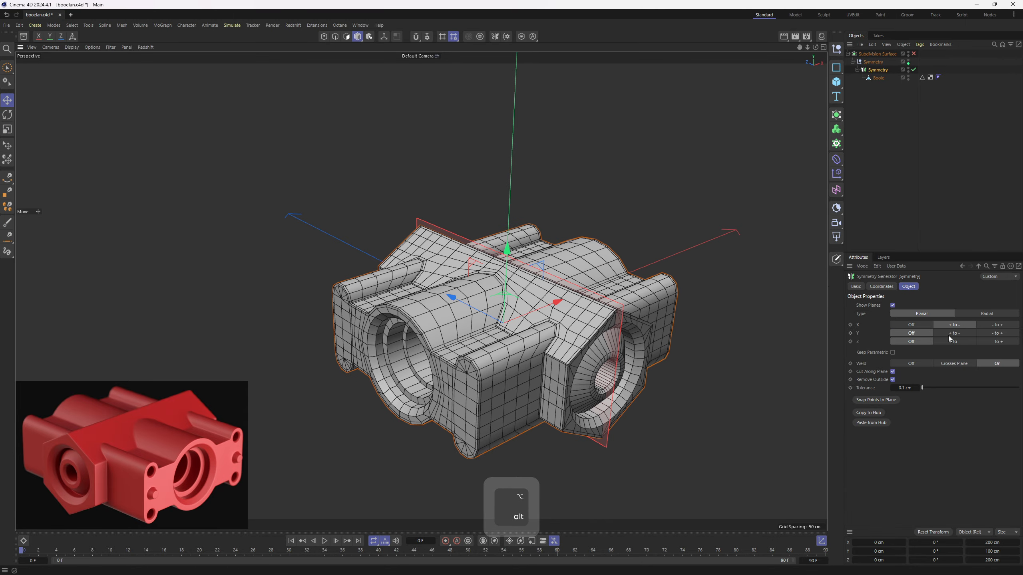
{"action": "left_click", "coordinate": [925, 324]}
{"action": "left_click", "coordinate": [974, 325]}
{"action": "left_click_drag", "start_coordinate": [637, 320], "coordinate": [376, 288], "text": "alt"}
{"action": "left_click_drag", "start_coordinate": [413, 327], "coordinate": [394, 332], "text": "alt"}
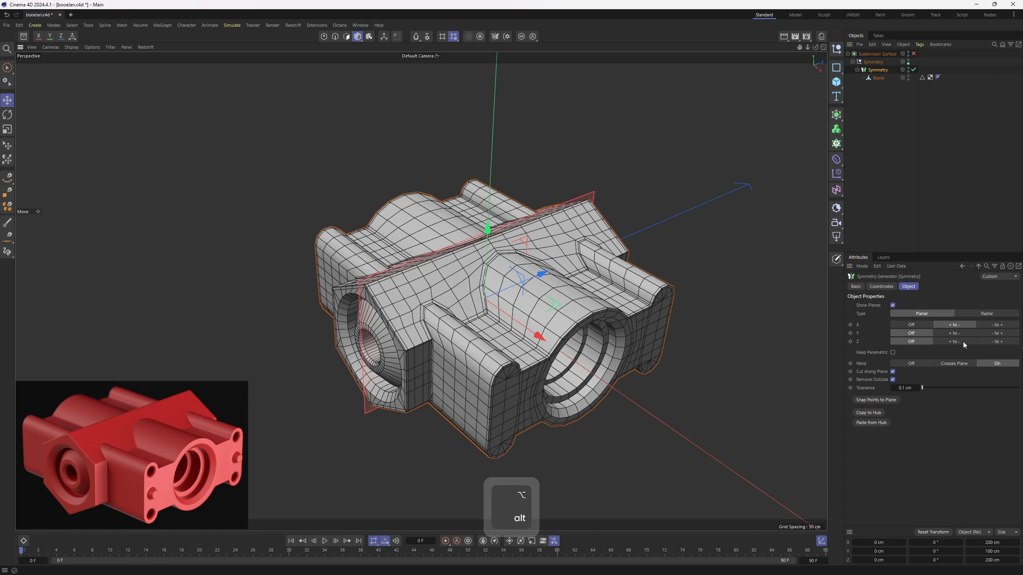
- Mirror the housing across Z as well, using the - to + direction
{"action": "left_click", "coordinate": [999, 343]}
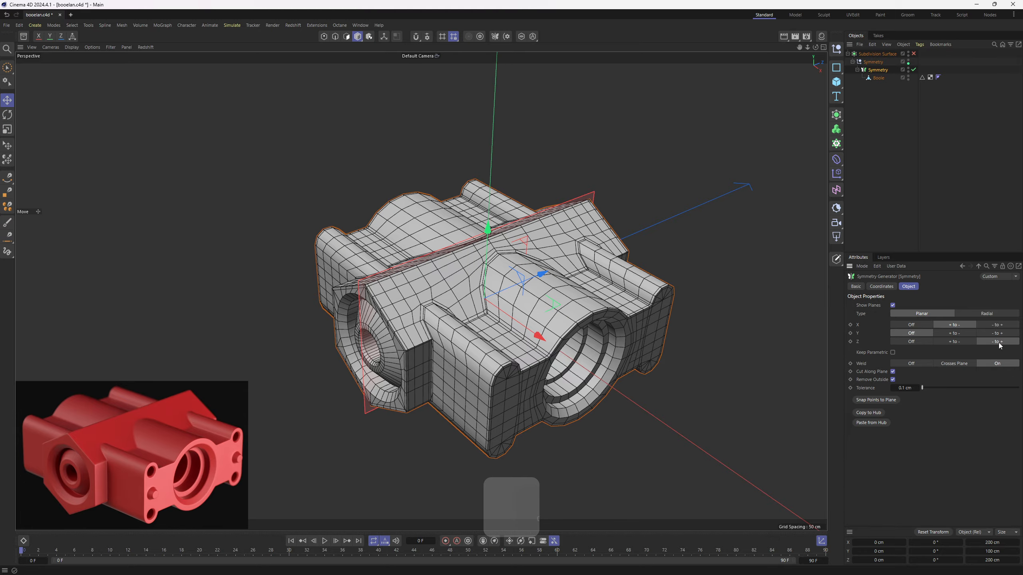
{"action": "left_click_drag", "start_coordinate": [777, 354], "coordinate": [642, 335], "text": "alt"}
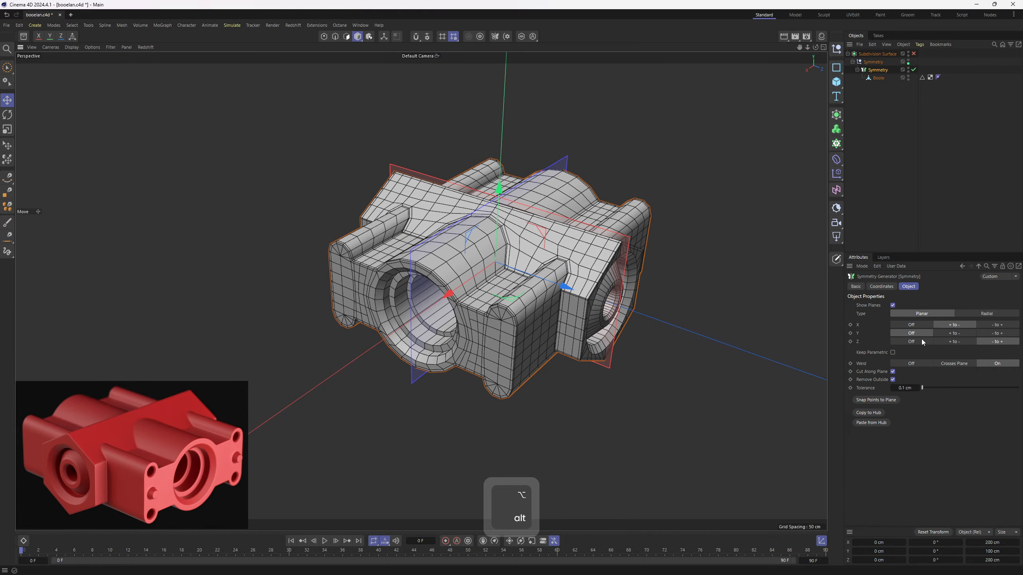
{"action": "left_click", "coordinate": [919, 340]}
{"action": "left_click", "coordinate": [998, 342]}
{"action": "left_click_drag", "start_coordinate": [608, 291], "coordinate": [583, 363], "text": "alt"}
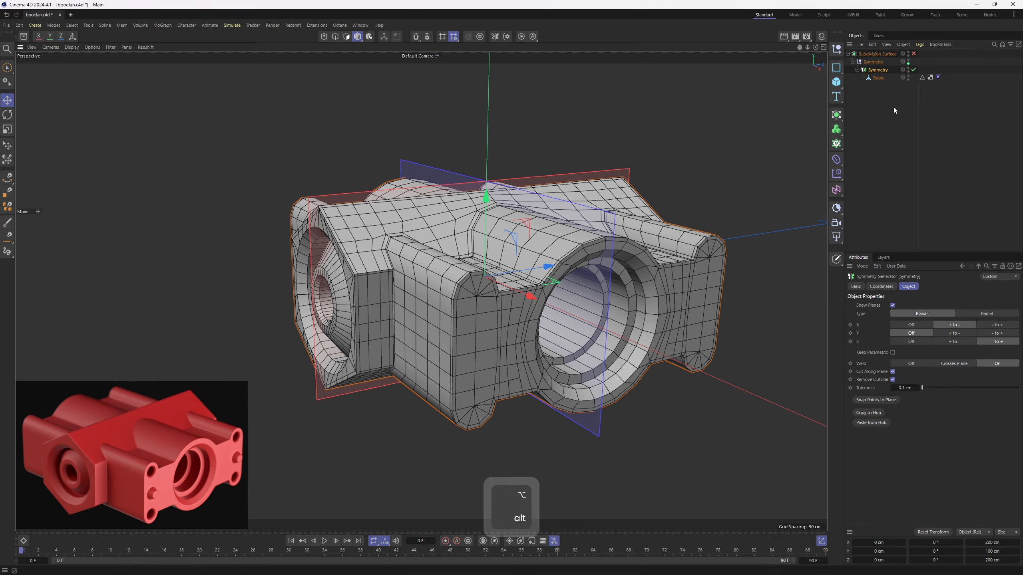
- Place the new Symmetry generator directly under the Subdivision Surface and delete the old Symmetry null
{"action": "left_click_drag", "start_coordinate": [877, 71], "coordinate": [873, 58]}
{"action": "left_click", "coordinate": [877, 71]}
{"action": "key", "text": "Delete"}
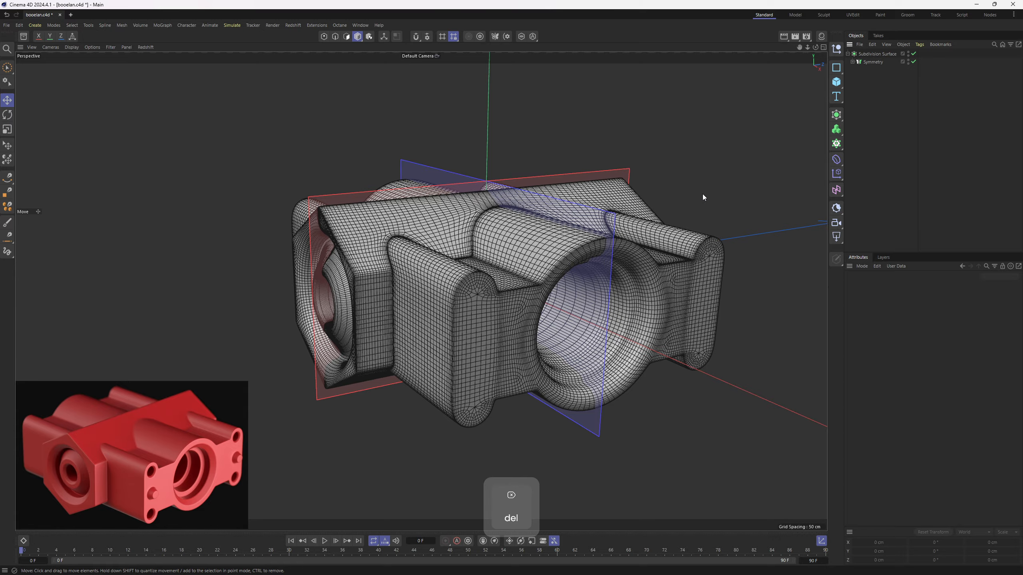
- Set the Symmetry generator's weld tolerance to 0.5 cm to close the seam down the middle of the gable face
{"action": "left_click_drag", "start_coordinate": [703, 193], "coordinate": [556, 225], "text": "alt"}
{"action": "mouse_move", "coordinate": [426, 242]}
{"action": "right_mouse_down", "text": "alt"}
{"action": "mouse_move", "coordinate": [452, 224]}
{"action": "mouse_move", "coordinate": [426, 224]}
{"action": "right_mouse_up", "text": "alt"}
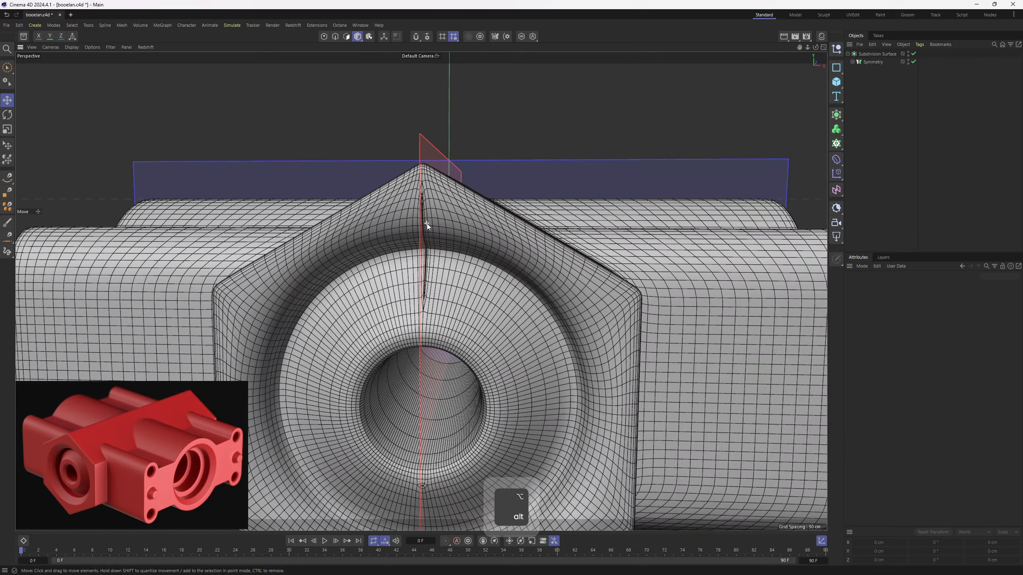
{"action": "left_click_drag", "start_coordinate": [427, 224], "coordinate": [442, 197], "text": "alt"}
{"action": "right_click_drag", "start_coordinate": [442, 197], "coordinate": [452, 191], "text": "alt"}
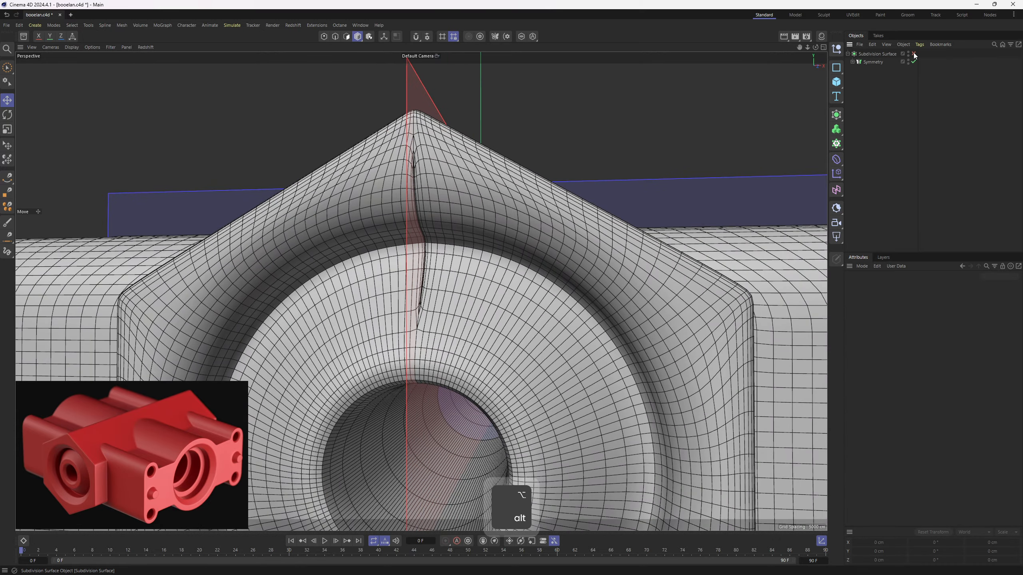
{"action": "left_click", "coordinate": [877, 62]}
{"action": "left_click_drag", "start_coordinate": [668, 243], "coordinate": [682, 219], "text": "alt"}
{"action": "right_click_drag", "start_coordinate": [682, 219], "coordinate": [693, 226], "text": "alt"}
{"action": "left_click_drag", "start_coordinate": [693, 226], "coordinate": [650, 278], "text": "alt"}
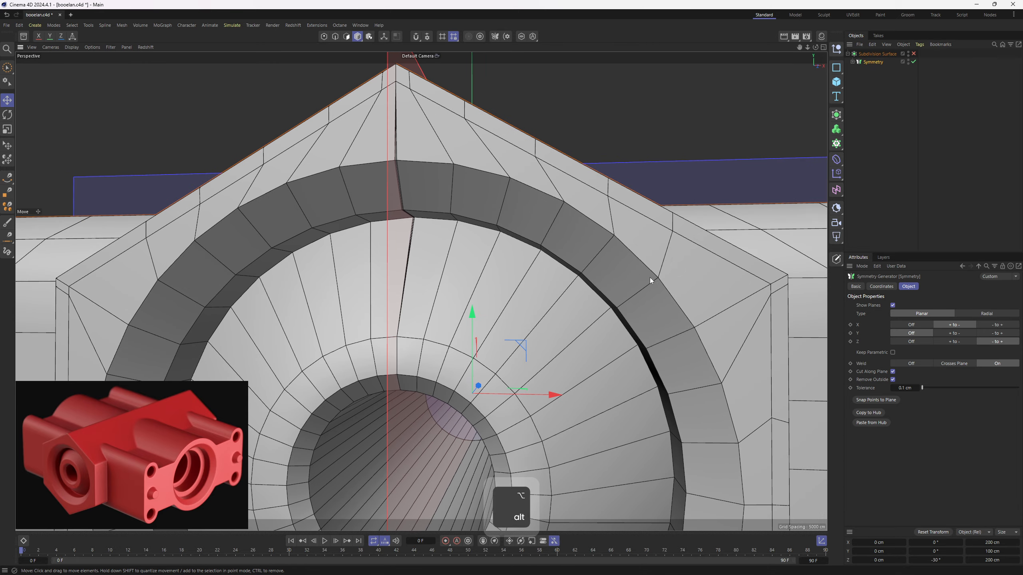
{"action": "left_click", "coordinate": [920, 388]}
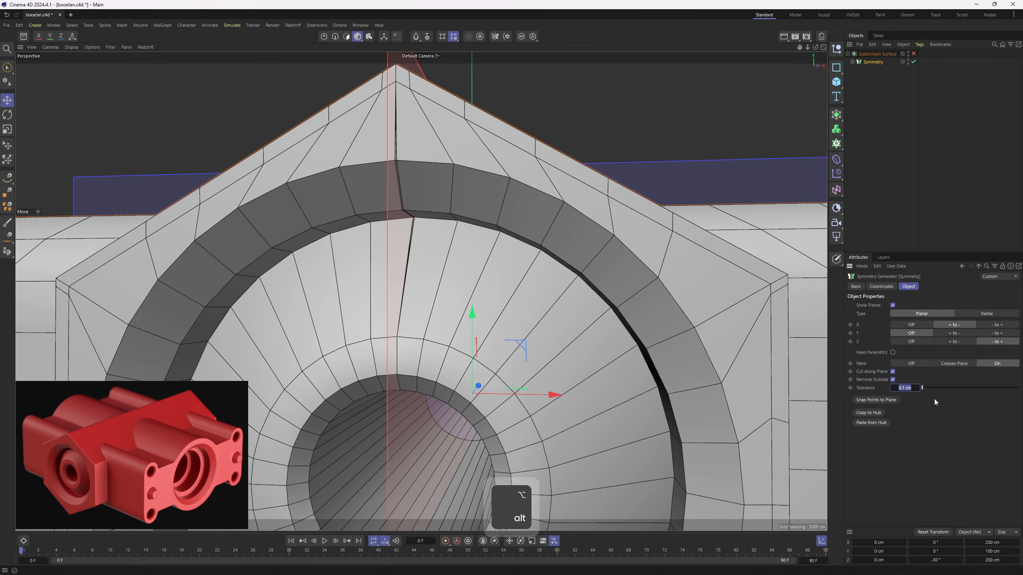
{"action": "type", "text": "0.5"}
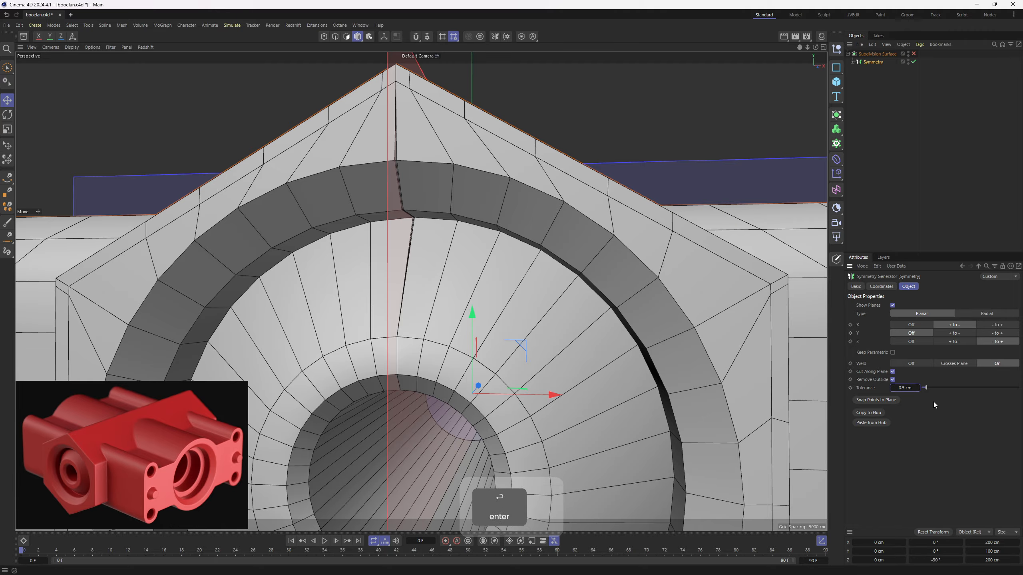
{"action": "key", "text": "Return"}
- Inspect the welded gable end and the large end bore from several angles, toggling the subdivision preview
{"action": "left_click_drag", "start_coordinate": [747, 365], "coordinate": [543, 190], "text": "alt"}
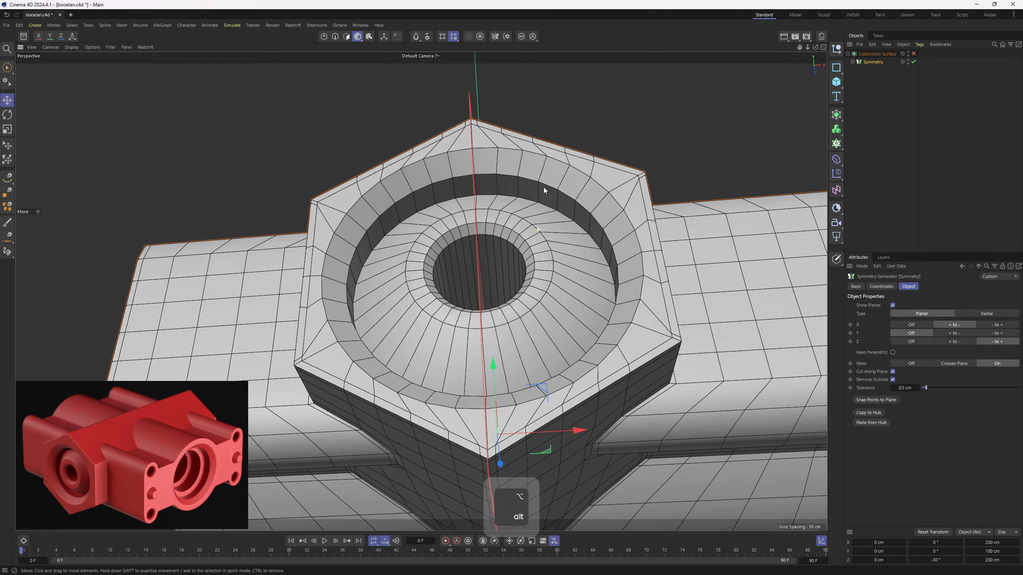
{"action": "left_click", "coordinate": [914, 54]}
{"action": "left_click", "coordinate": [906, 113]}
{"action": "right_click_drag", "start_coordinate": [578, 245], "coordinate": [505, 244], "text": "alt"}
{"action": "left_click_drag", "start_coordinate": [505, 245], "coordinate": [558, 246], "text": "alt"}
{"action": "right_click_drag", "start_coordinate": [558, 245], "coordinate": [563, 258], "text": "alt"}
{"action": "left_click_drag", "start_coordinate": [563, 258], "coordinate": [526, 193], "text": "alt"}
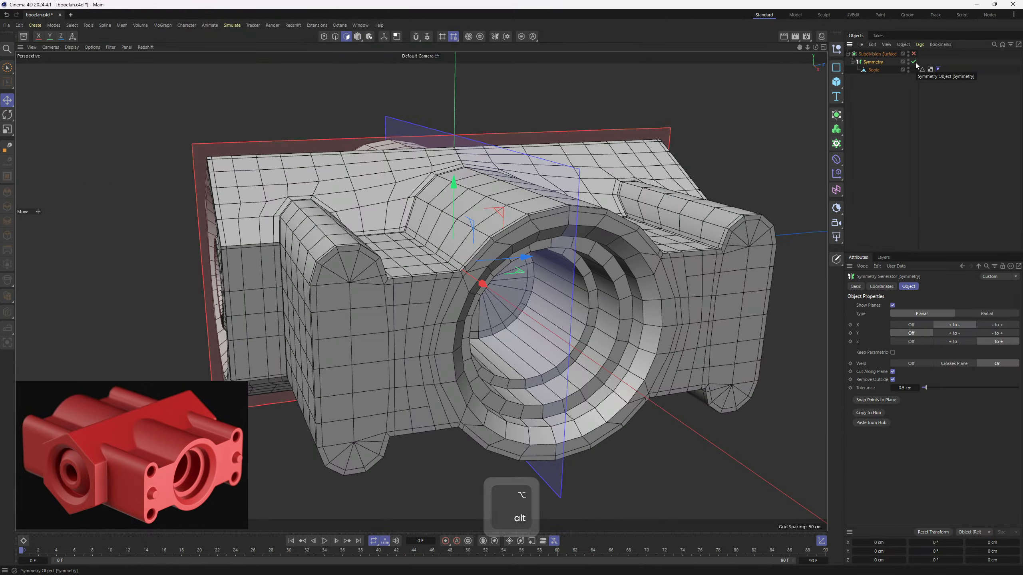
- Convert the Symmetry generator into an editable mesh and delete the leftover Symmetry null
{"action": "left_click", "coordinate": [913, 53]}
{"action": "left_click", "coordinate": [913, 61]}
{"action": "left_click", "coordinate": [913, 53]}
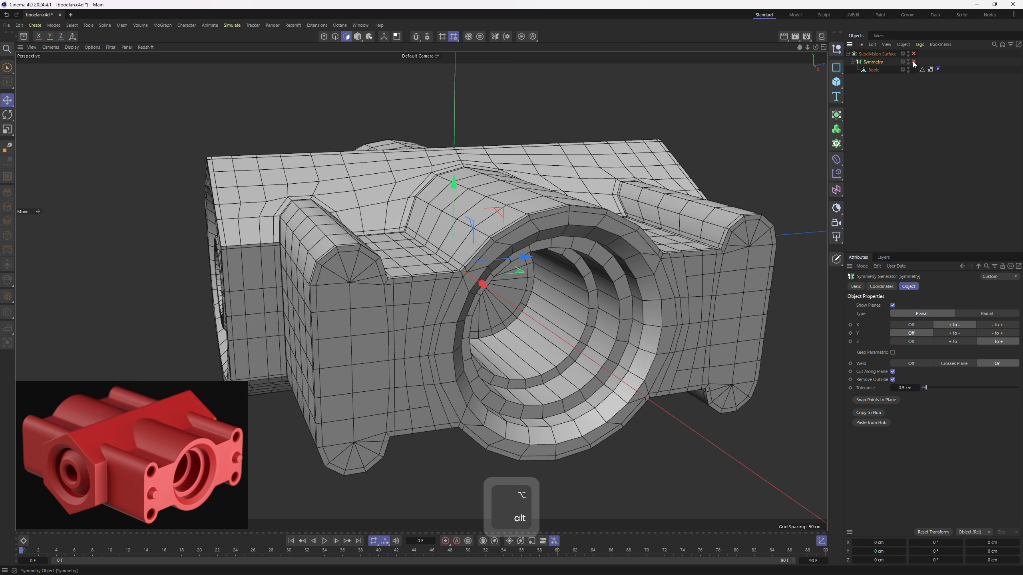
{"action": "key", "text": "c"}
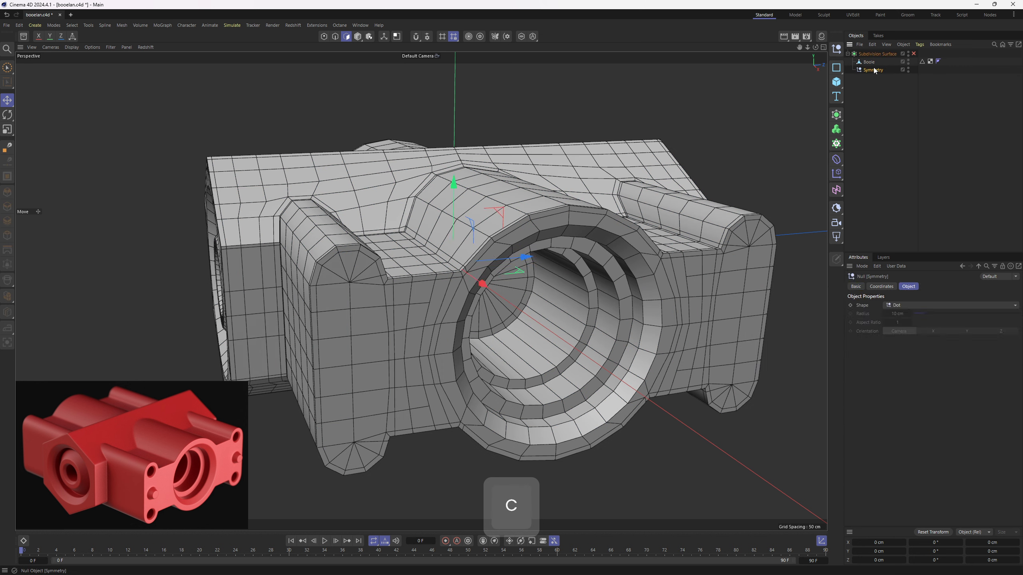
{"action": "key", "text": "Delete"}
- Select the edge loops bordering the rims and internal steps of the large end bore
{"action": "left_click_drag", "start_coordinate": [563, 239], "coordinate": [573, 233], "text": "alt"}
{"action": "key", "text": "2"}
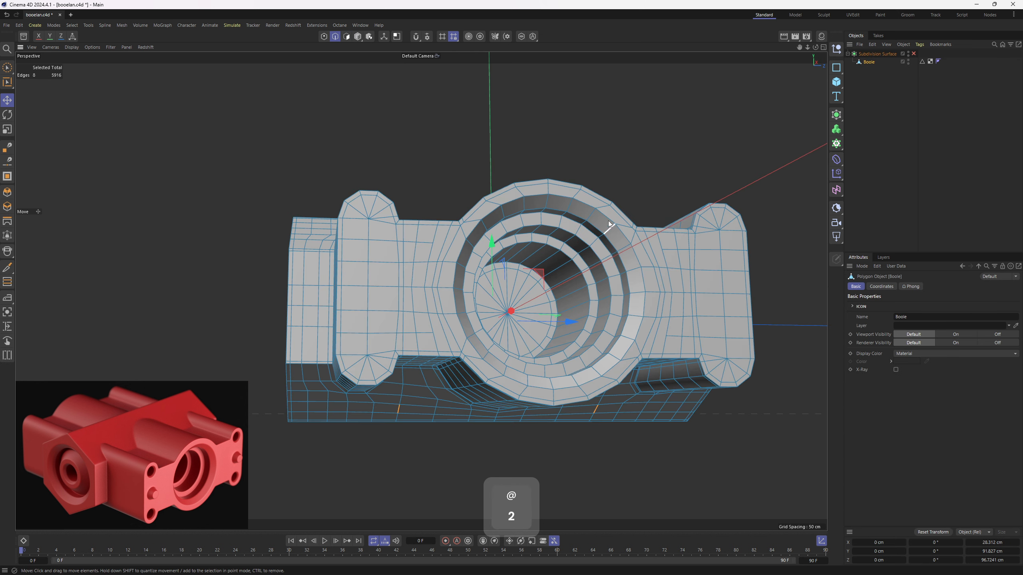
{"action": "scroll", "coordinate": [608, 218], "scroll_direction": "up", "scroll_amount": 1}
{"action": "key", "text": "u"}
{"action": "key", "text": "l"}
{"action": "left_click", "coordinate": [605, 218]}
{"action": "left_click", "coordinate": [594, 229], "text": "shift"}
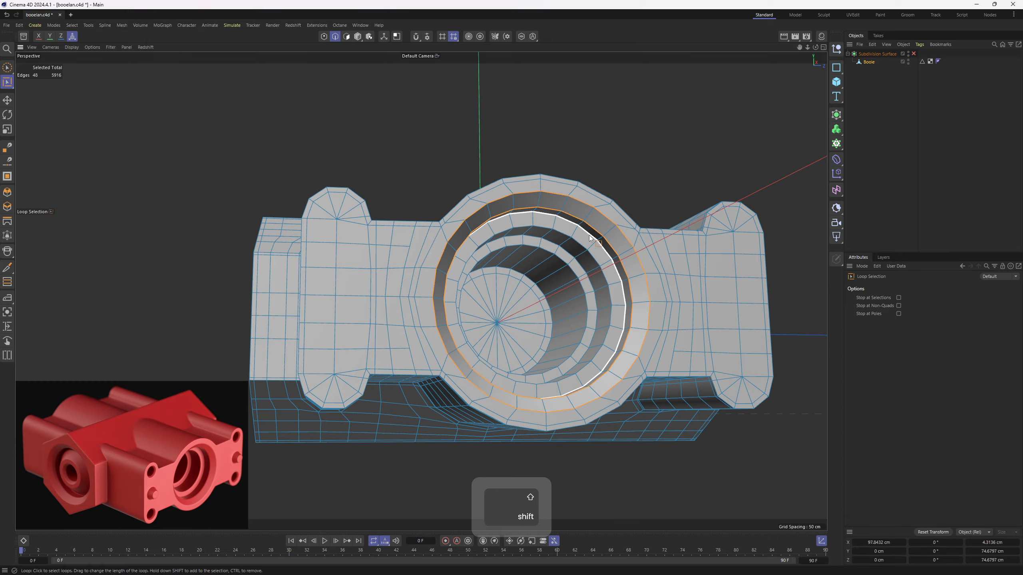
{"action": "left_click", "coordinate": [586, 232], "text": "shift"}
{"action": "left_click", "coordinate": [577, 241], "text": "shift"}
{"action": "left_click", "coordinate": [570, 252], "text": "shift"}
{"action": "left_click", "coordinate": [560, 264], "text": "shift"}
{"action": "scroll", "coordinate": [540, 289], "scroll_direction": "up", "scroll_amount": 3}
{"action": "left_click_drag", "start_coordinate": [559, 264], "coordinate": [541, 165], "text": "alt"}
{"action": "left_click", "coordinate": [541, 290], "text": "shift"}
- Add the rim and step edge loops of the large bore at the opposite end to the selection
{"action": "scroll", "coordinate": [544, 275], "scroll_direction": "down", "scroll_amount": 2}
{"action": "scroll", "coordinate": [515, 173], "scroll_direction": "up", "scroll_amount": 2}
{"action": "left_click", "coordinate": [520, 180], "text": "shift"}
{"action": "left_click", "coordinate": [522, 190], "text": "shift"}
{"action": "scroll", "coordinate": [540, 164], "scroll_direction": "up", "scroll_amount": 3}
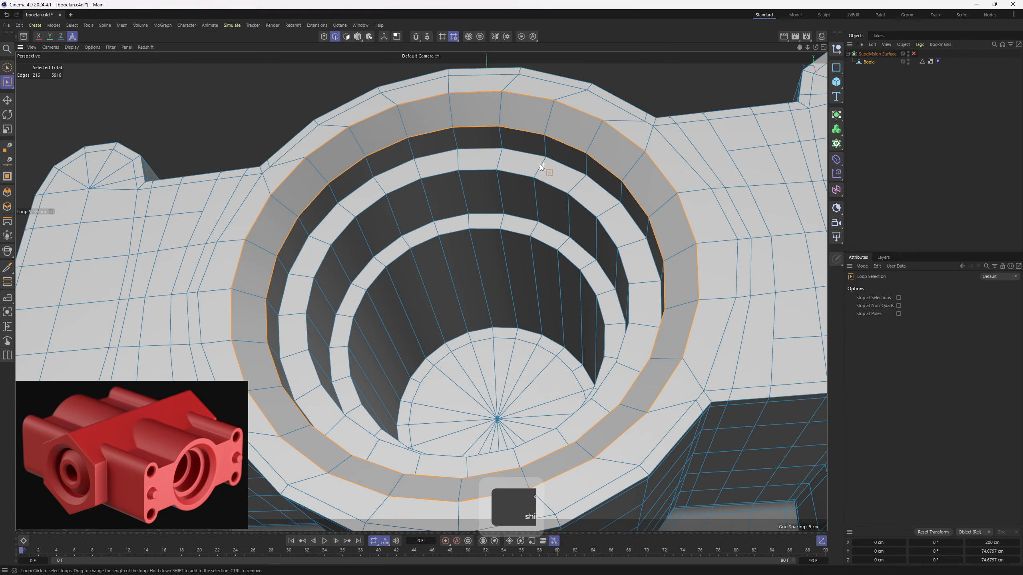
{"action": "left_click", "coordinate": [536, 157], "text": "shift"}
{"action": "left_click", "coordinate": [525, 177], "text": "shift"}
{"action": "left_click", "coordinate": [512, 213], "text": "shift"}
- Add the concentric edge loops of one gable-face bore, from outer rim to central hole, to the selection
{"action": "left_click_drag", "start_coordinate": [511, 213], "coordinate": [511, 157], "text": "alt"}
{"action": "left_click", "coordinate": [504, 141], "text": "shift"}
{"action": "scroll", "coordinate": [501, 168], "scroll_direction": "up", "scroll_amount": 4}
{"action": "left_click", "coordinate": [519, 156], "text": "shift"}
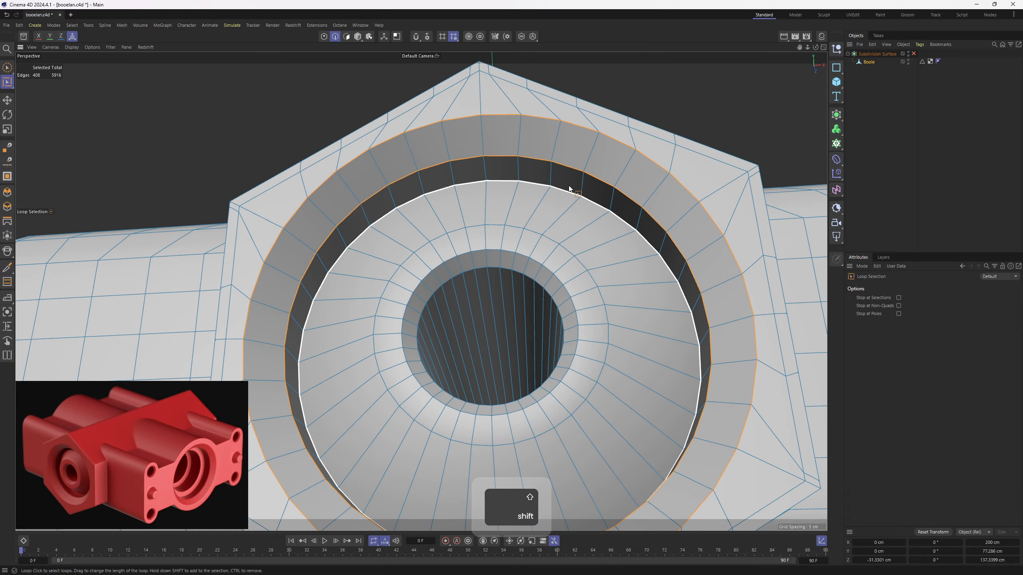
{"action": "left_click", "coordinate": [575, 192], "text": "shift"}
{"action": "left_click", "coordinate": [555, 242], "text": "shift"}
{"action": "left_click", "coordinate": [536, 262], "text": "shift"}
{"action": "left_click", "coordinate": [550, 300], "text": "shift"}
{"action": "scroll", "coordinate": [550, 302], "scroll_direction": "down", "scroll_amount": 5}
- Add the matching concentric edge loops of the bore on the opposite gable face to the selection
{"action": "left_click_drag", "start_coordinate": [548, 303], "coordinate": [362, 282], "text": "alt"}
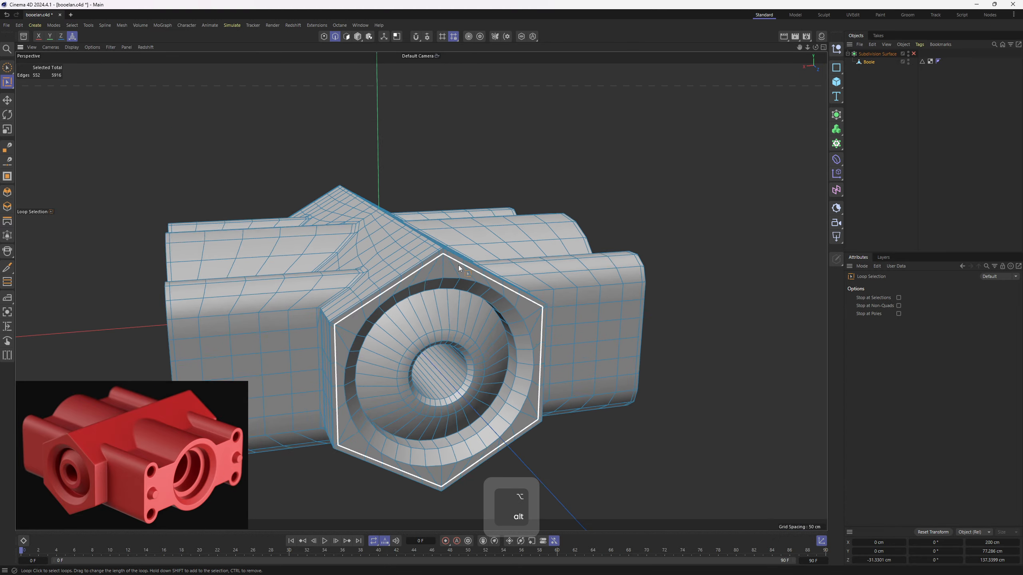
{"action": "scroll", "coordinate": [467, 254], "scroll_direction": "up", "scroll_amount": 4}
{"action": "left_click", "coordinate": [498, 213], "text": "shift"}
{"action": "left_click", "coordinate": [495, 234], "text": "shift"}
{"action": "left_click", "coordinate": [493, 245], "text": "shift"}
{"action": "left_click", "coordinate": [484, 297], "text": "shift"}
{"action": "left_click", "coordinate": [476, 314], "text": "shift"}
{"action": "left_click", "coordinate": [474, 322], "text": "shift"}
{"action": "left_click_drag", "start_coordinate": [474, 321], "coordinate": [444, 246], "text": "alt"}
- Bevel all selected bore loops in Solid mode with an offset of about 0.95 cm and preview the subdivision
{"action": "scroll", "coordinate": [443, 308], "scroll_direction": "down", "scroll_amount": 4}
{"action": "right_click", "coordinate": [483, 237]}
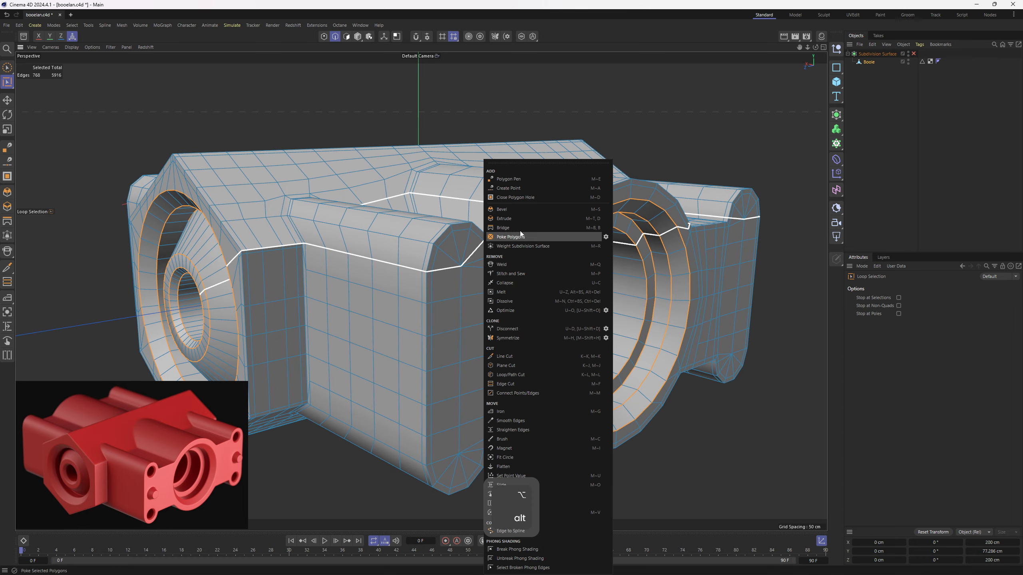
{"action": "left_click", "coordinate": [521, 209]}
{"action": "left_click", "coordinate": [984, 305]}
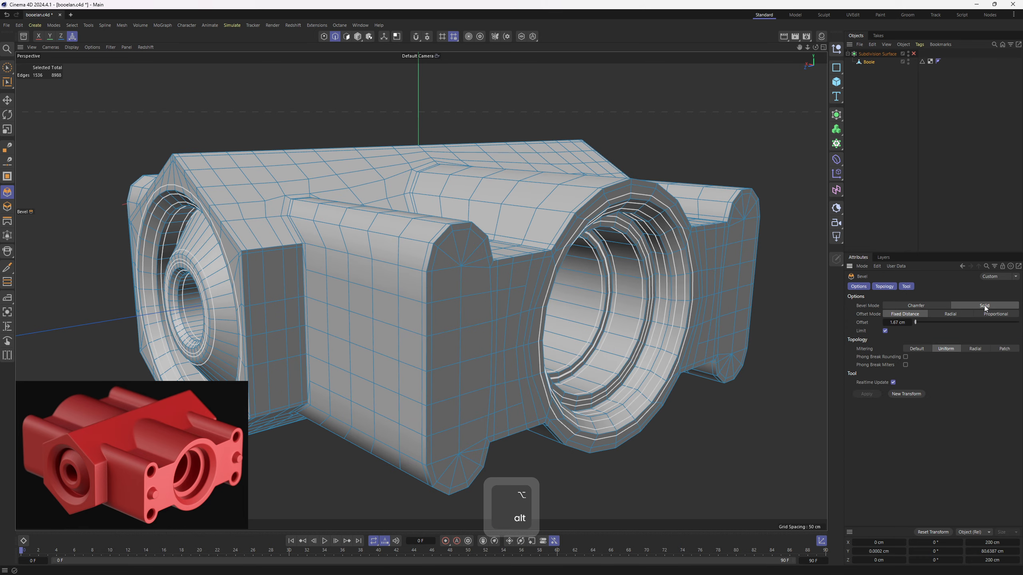
{"action": "left_click_drag", "start_coordinate": [647, 235], "coordinate": [563, 232], "text": "alt"}
{"action": "scroll", "coordinate": [529, 246], "scroll_direction": "up", "scroll_amount": 4}
{"action": "key", "text": "ctrl+z"}
{"action": "key", "text": "q"}
{"action": "mouse_move", "coordinate": [512, 194]}
{"action": "left_mouse_down", "text": "alt"}
{"action": "mouse_move", "coordinate": [549, 233]}
{"action": "mouse_move", "coordinate": [574, 237]}
{"action": "left_mouse_up", "text": "alt"}
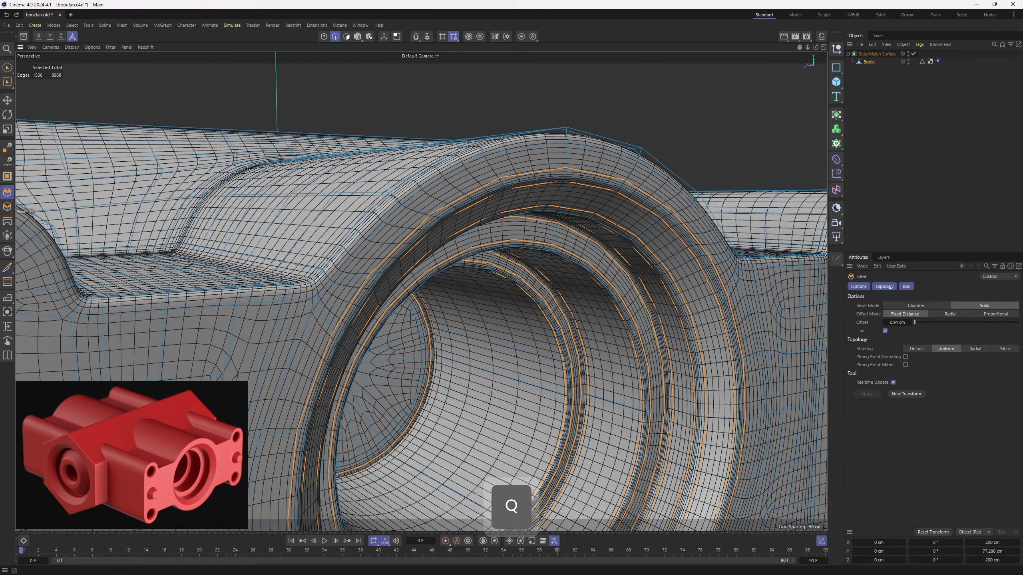
{"action": "left_click", "coordinate": [938, 112]}
- Switch the viewport to Gouraud shading without mesh lines and compare the housing with and without subdivision
{"action": "scroll", "coordinate": [513, 251], "scroll_direction": "down", "scroll_amount": 5}
{"action": "key", "text": "n"}
{"action": "mouse_move", "coordinate": [513, 252]}
{"action": "left_mouse_down", "text": "alt"}
{"action": "mouse_move", "coordinate": [523, 262]}
{"action": "mouse_move", "coordinate": [438, 250]}
{"action": "mouse_move", "coordinate": [508, 264]}
{"action": "mouse_move", "coordinate": [450, 232]}
{"action": "mouse_move", "coordinate": [563, 231]}
{"action": "mouse_move", "coordinate": [567, 250]}
{"action": "mouse_move", "coordinate": [524, 232]}
{"action": "mouse_move", "coordinate": [646, 259]}
{"action": "left_mouse_up", "text": "alt"}
{"action": "key", "text": "a"}
{"action": "key", "text": "ctrl+z"}
{"action": "key", "text": "q"}
{"action": "key", "text": "4"}
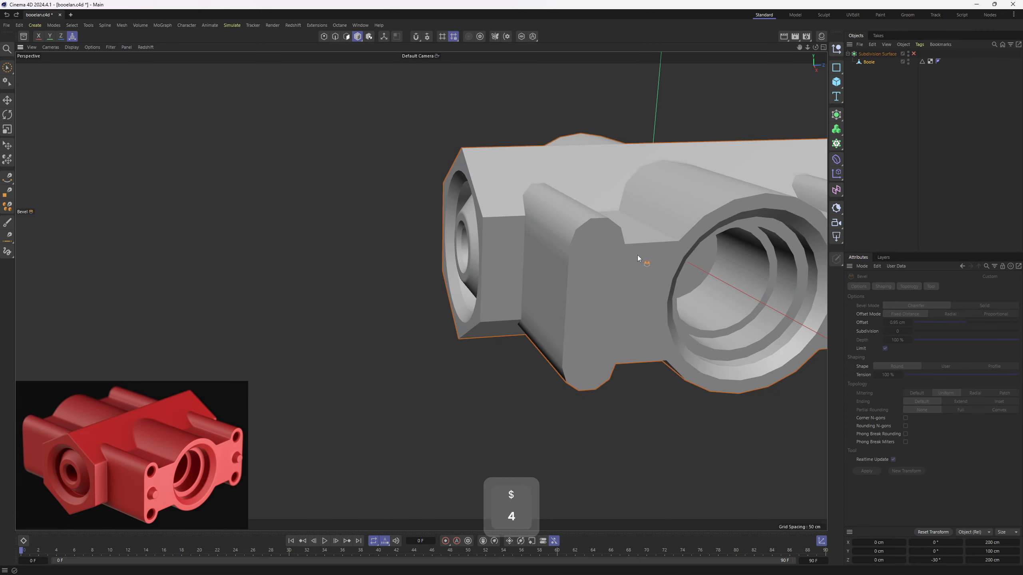
{"action": "middle_click_drag", "start_coordinate": [638, 254], "coordinate": [521, 245], "text": "alt"}
{"action": "scroll", "coordinate": [521, 246], "scroll_direction": "up", "scroll_amount": 2}
- Inset the eight faces at the rounded upper end of the front corner post by 0.22 cm
{"action": "key", "text": "3"}
{"action": "key", "text": "e"}
{"action": "scroll", "coordinate": [487, 244], "scroll_direction": "up", "scroll_amount": 1}
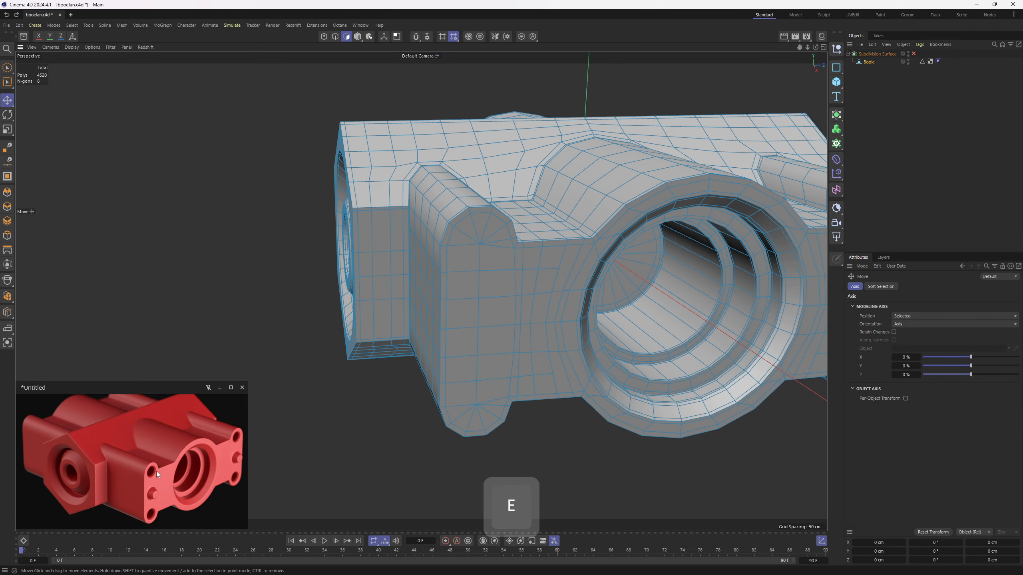
{"action": "key", "text": "3"}
{"action": "scroll", "coordinate": [487, 242], "scroll_direction": "up", "scroll_amount": 3}
{"action": "right_click_drag", "start_coordinate": [494, 238], "coordinate": [497, 248]}
{"action": "middle_click_drag", "start_coordinate": [494, 240], "coordinate": [409, 236], "text": "alt"}
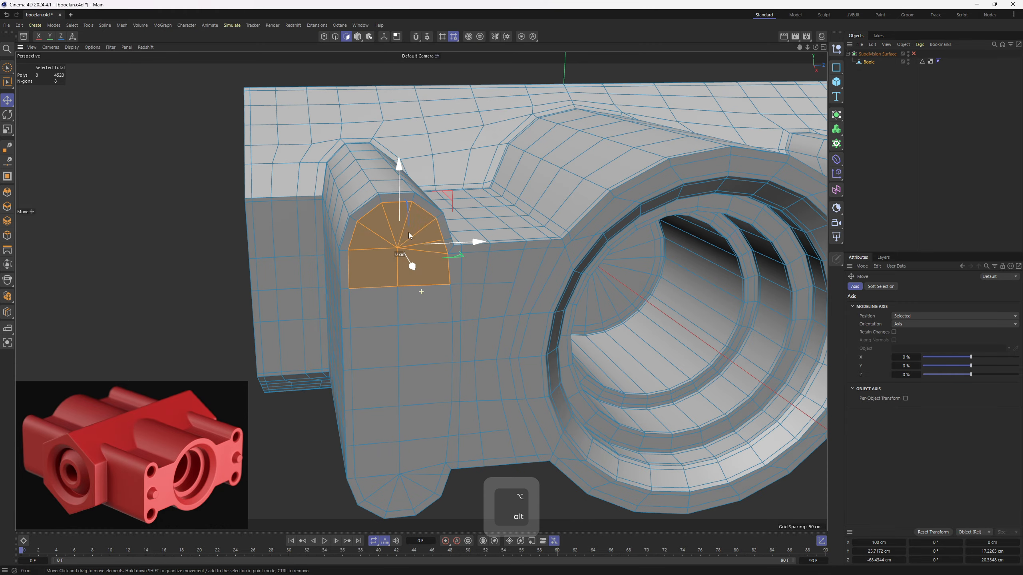
{"action": "left_click_drag", "start_coordinate": [409, 235], "coordinate": [564, 331], "text": "alt"}
{"action": "right_click", "coordinate": [565, 332]}
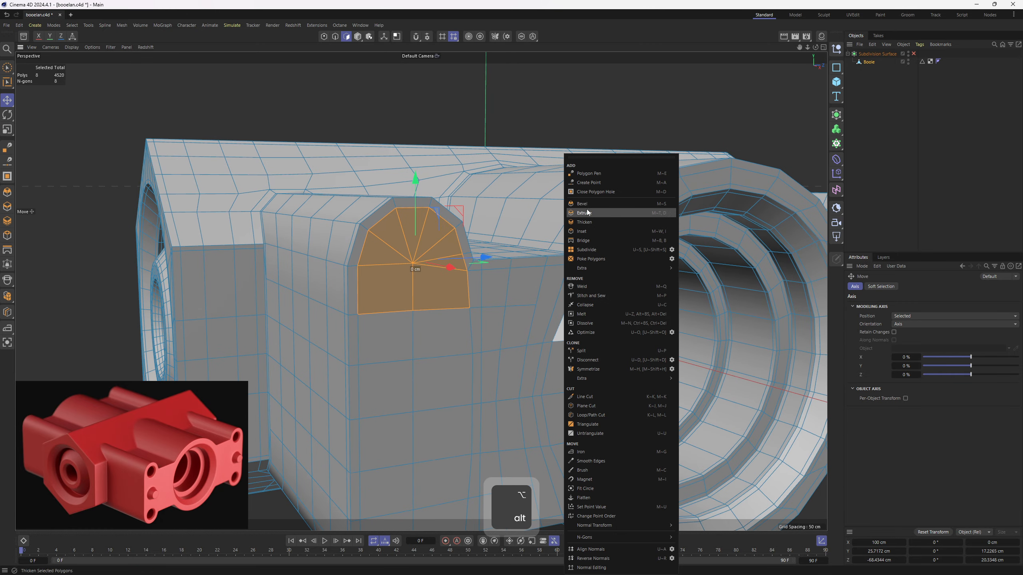
{"action": "left_click", "coordinate": [453, 181]}
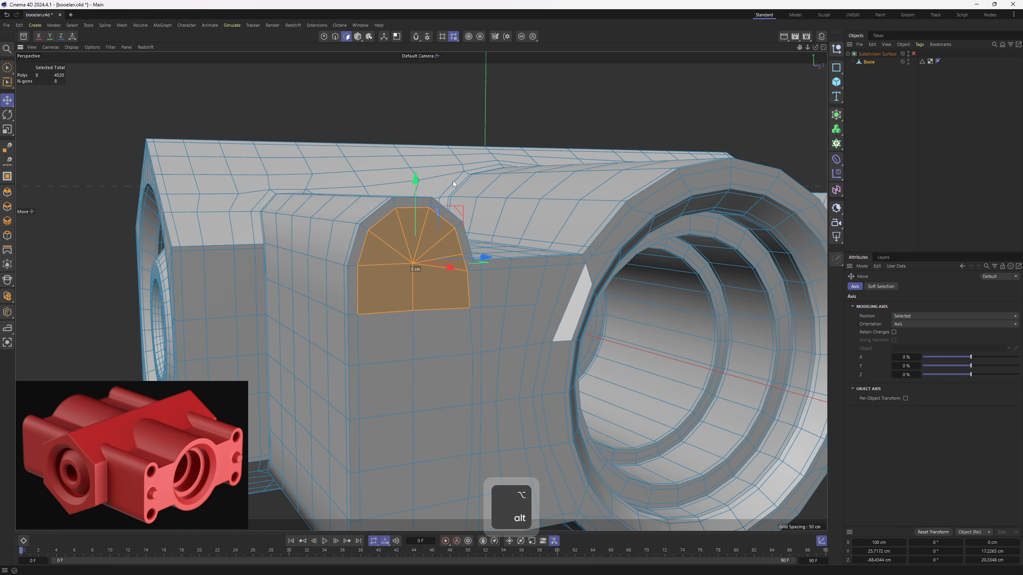
{"action": "left_click_drag", "start_coordinate": [453, 184], "coordinate": [467, 230], "text": "alt"}
{"action": "key", "text": "m"}
{"action": "key", "text": "w"}
- Try to round the inset corner faces with Fit Circle, then undo the attempt
{"action": "right_click", "coordinate": [641, 234]}
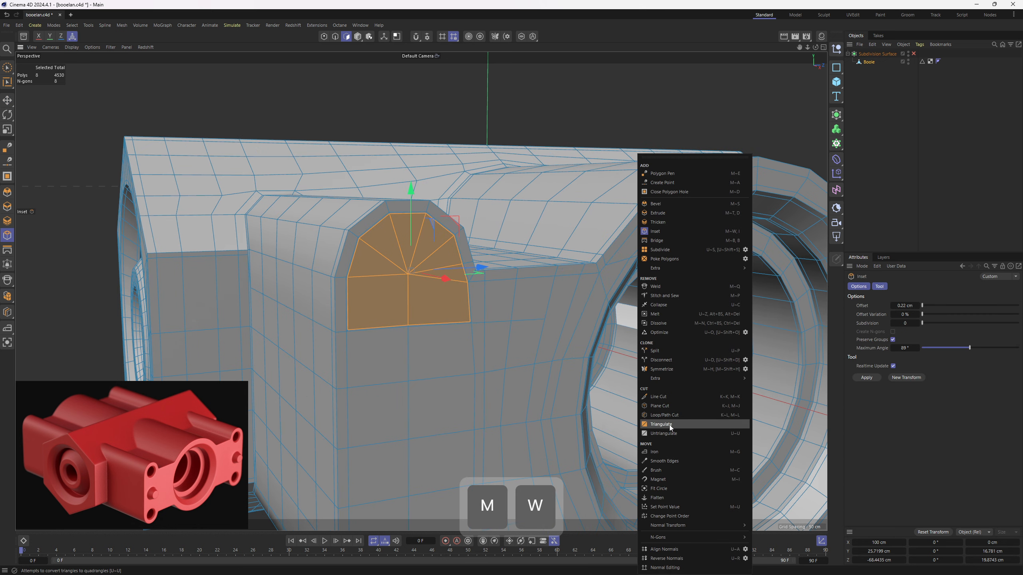
{"action": "left_click", "coordinate": [659, 488]}
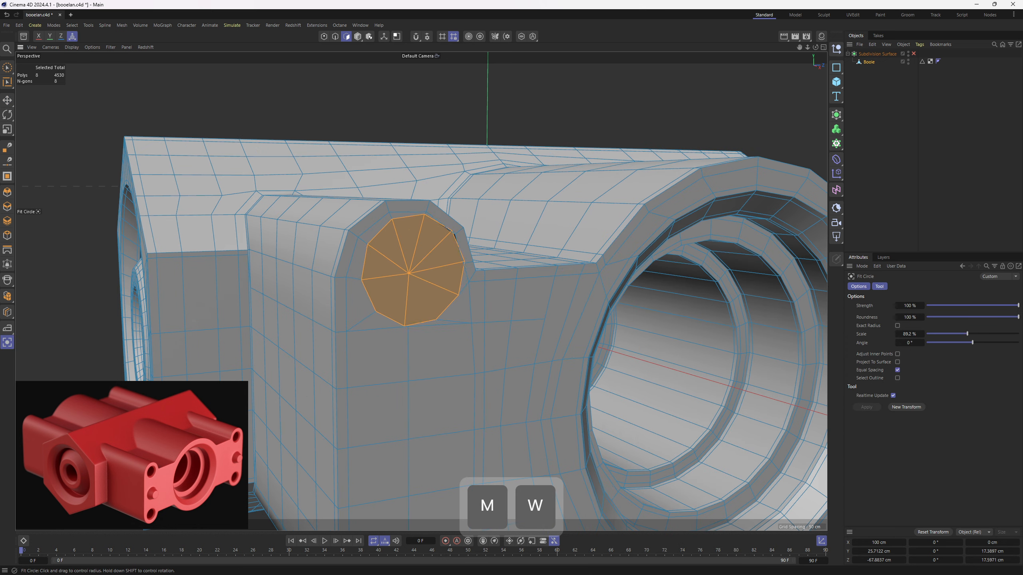
{"action": "left_click_drag", "start_coordinate": [677, 441], "coordinate": [583, 439]}
{"action": "left_click_drag", "start_coordinate": [418, 264], "coordinate": [421, 286], "text": "alt"}
{"action": "key", "text": "e"}
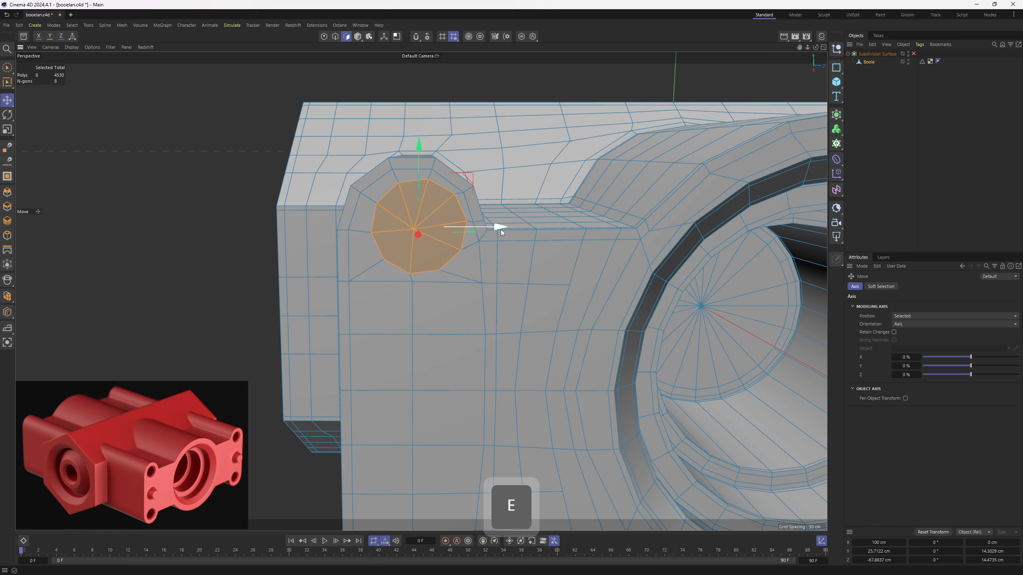
{"action": "key", "text": "ctrl+z"}
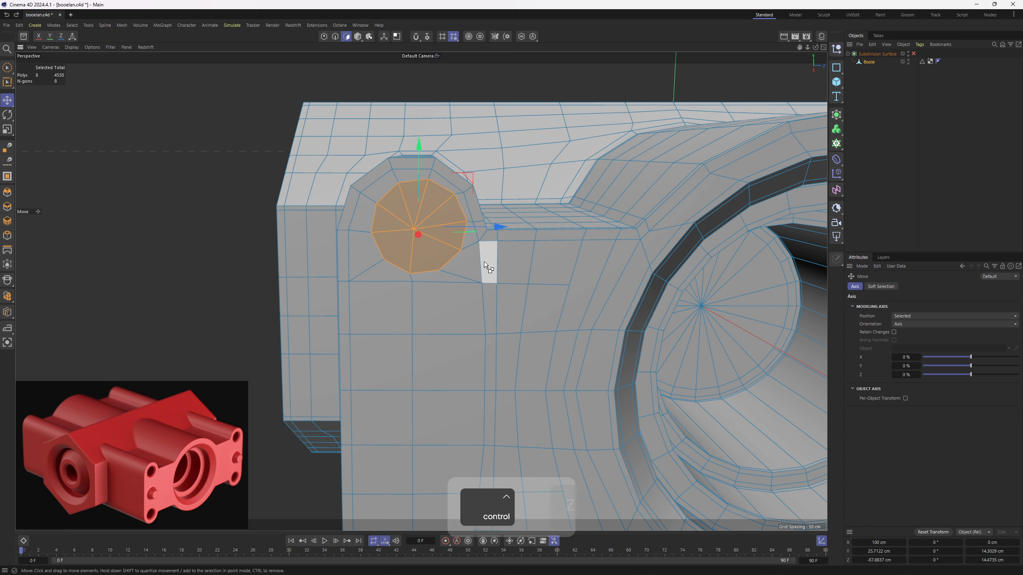
{"action": "key", "text": "ctrl+z"}
{"action": "key", "text": "ctrl+z"}
- Examine the segments of the inset outline edge by edge and return to the selected corner faces
{"action": "key", "text": "2"}
{"action": "key", "text": "e"}
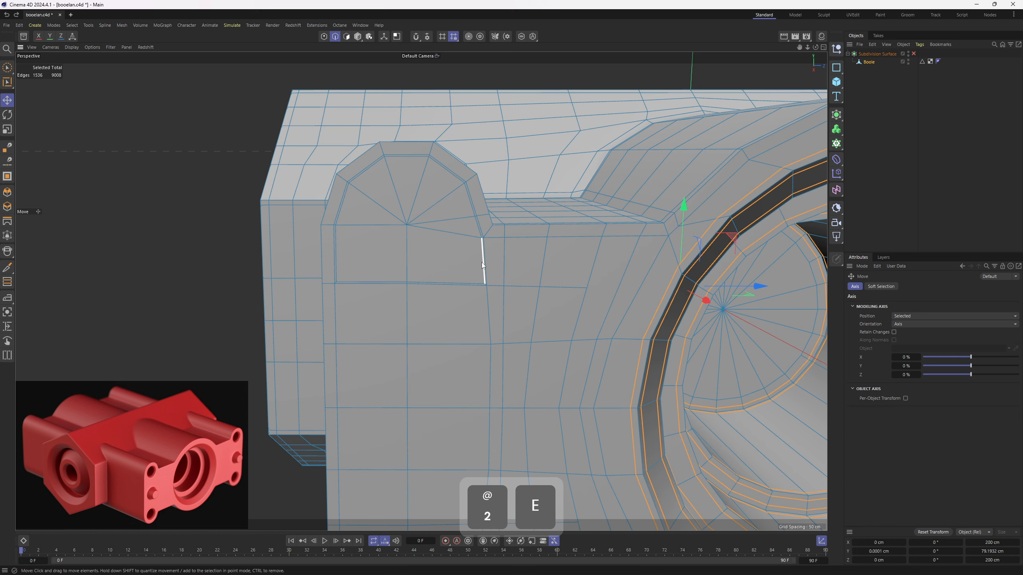
{"action": "double_click", "coordinate": [483, 266]}
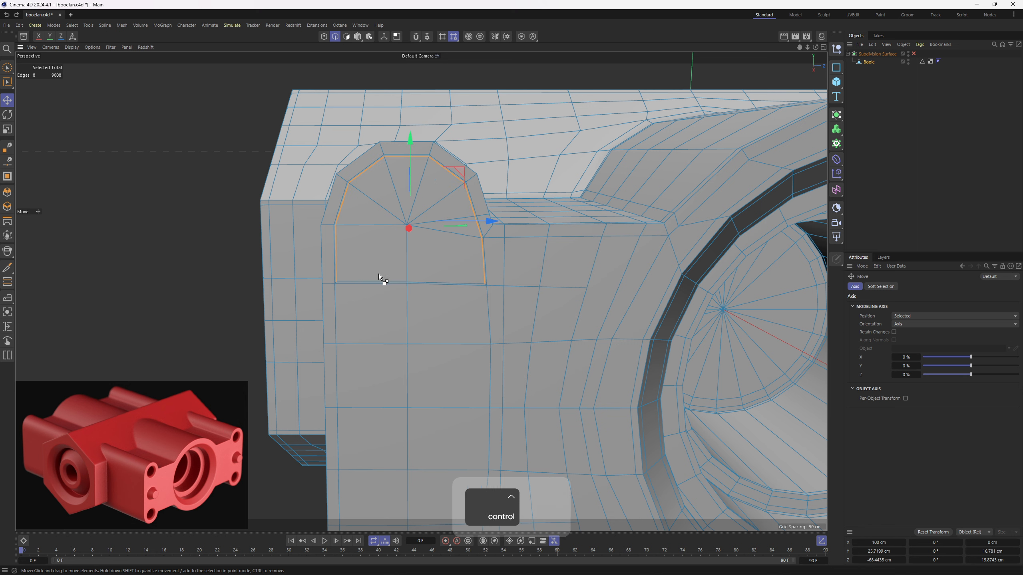
{"action": "double_click", "coordinate": [420, 275], "text": "shift"}
{"action": "scroll", "coordinate": [486, 237], "scroll_direction": "up", "scroll_amount": 2}
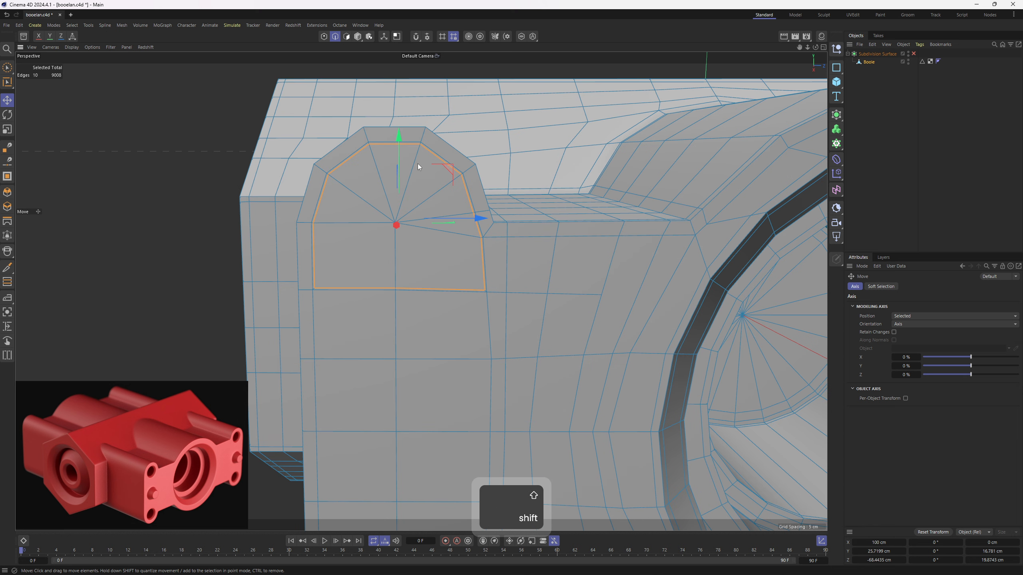
{"action": "left_click", "coordinate": [481, 261]}
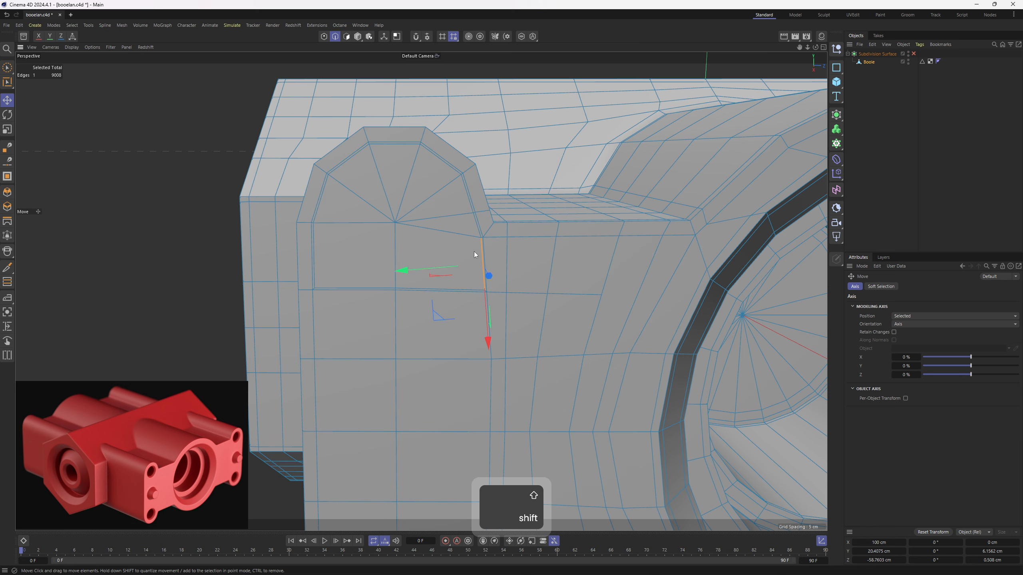
{"action": "left_click", "coordinate": [473, 225], "text": "shift"}
{"action": "left_click", "coordinate": [466, 194], "text": "shift"}
{"action": "left_click", "coordinate": [446, 163], "text": "shift"}
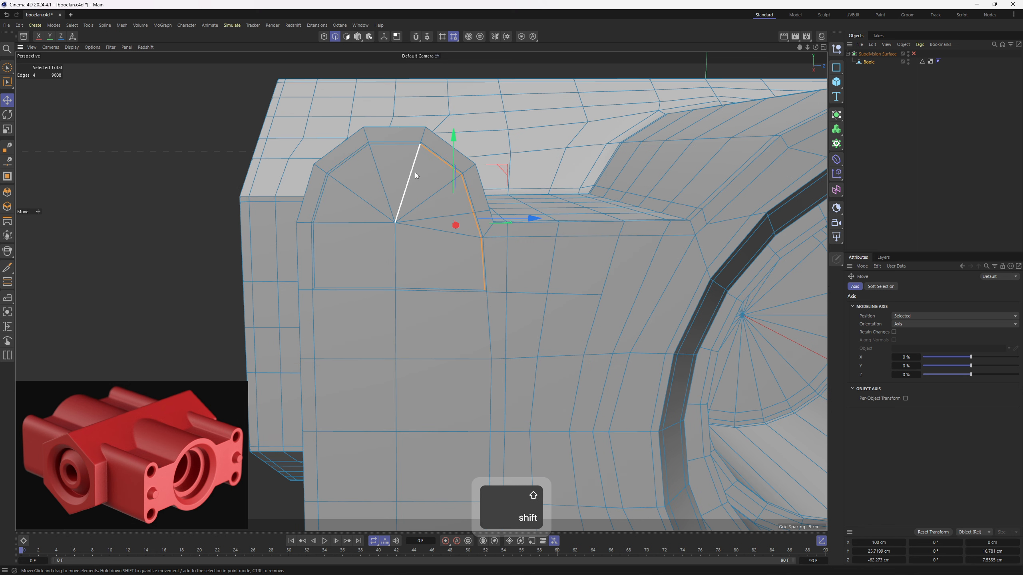
{"action": "left_click", "coordinate": [359, 155]}
{"action": "left_click", "coordinate": [325, 197], "text": "shift"}
{"action": "left_click", "coordinate": [314, 252], "text": "shift"}
{"action": "key", "text": "3"}
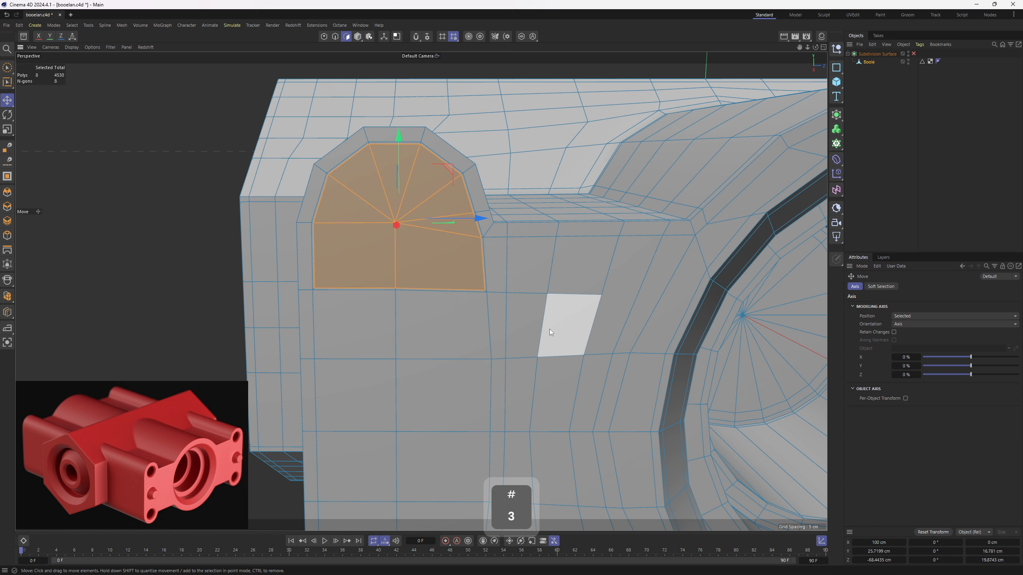
- Round the inset faces with Fit Circle at 77.3 % scale, then position and size the circle to about 15.5 cm across
{"action": "right_click", "coordinate": [550, 330]}
{"action": "left_click", "coordinate": [596, 489]}
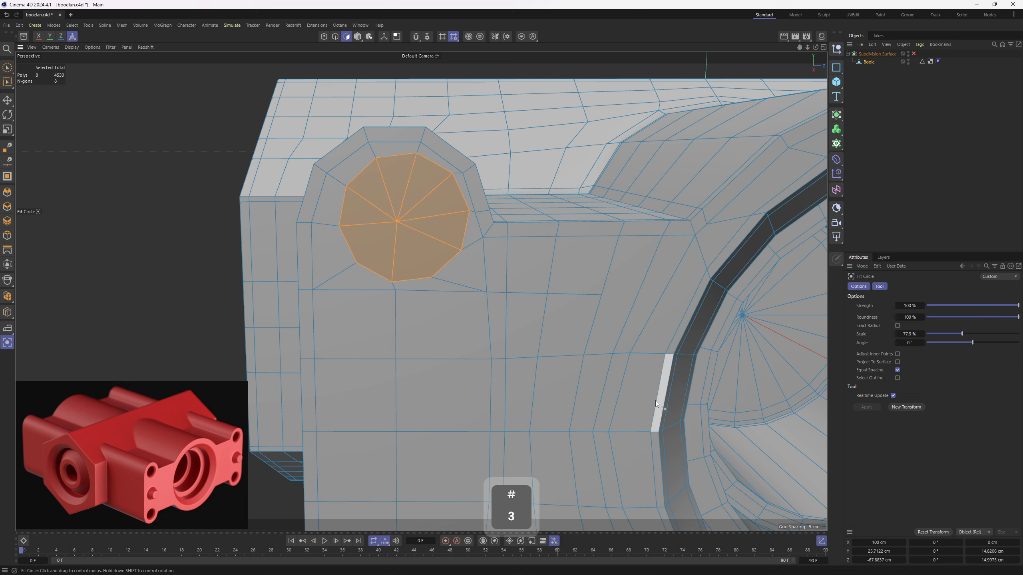
{"action": "key", "text": "e"}
{"action": "left_click_drag", "start_coordinate": [486, 222], "coordinate": [478, 218]}
{"action": "key", "text": "t"}
{"action": "left_click_drag", "start_coordinate": [473, 292], "coordinate": [431, 298]}
- Move the middle mesh point directly beneath the circle slightly downward to even out the surrounding faces
{"action": "key", "text": "e"}
{"action": "key", "text": "1"}
{"action": "left_click", "coordinate": [414, 304]}
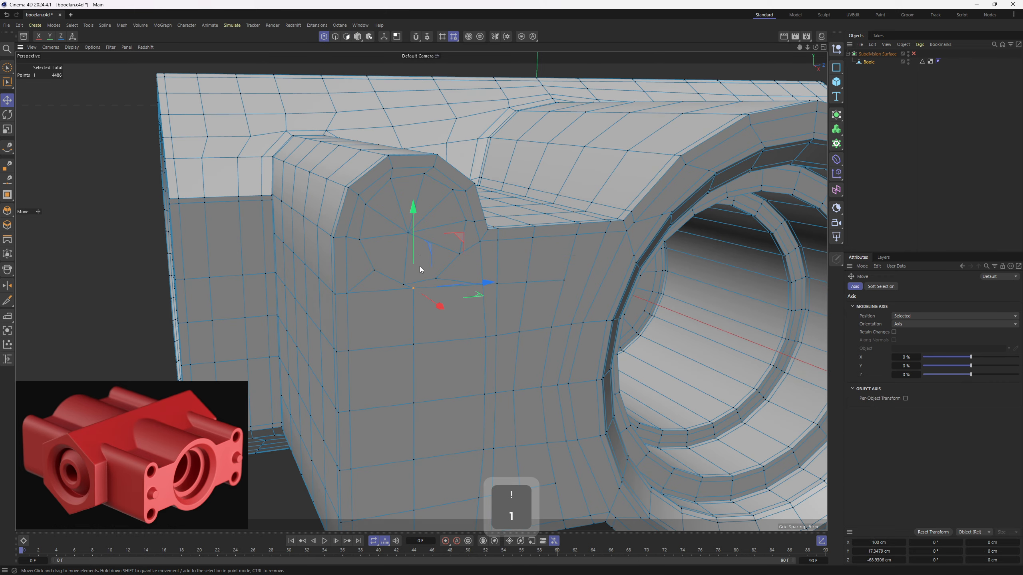
{"action": "left_click_drag", "start_coordinate": [462, 249], "coordinate": [389, 219], "text": "alt"}
- Recess the circular faces into a chamfered blind hole about 20 cm deep and inset its floor
{"action": "key", "text": "3"}
{"action": "key", "text": "m"}
{"action": "key", "text": "w"}
{"action": "scroll", "coordinate": [395, 222], "scroll_direction": "up", "scroll_amount": 4}
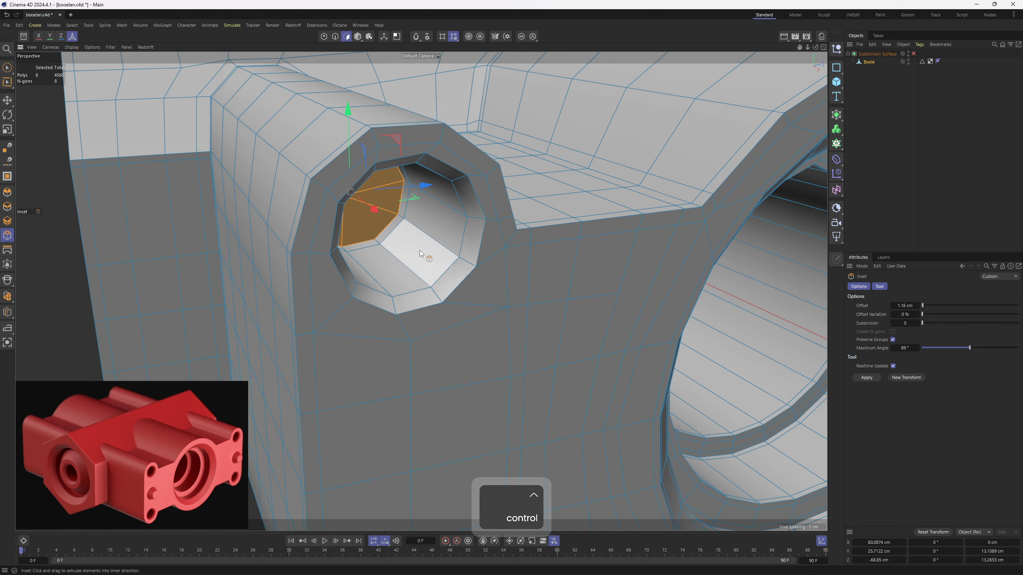
{"action": "key", "text": "m"}
{"action": "key", "text": "w"}
{"action": "left_click_drag", "start_coordinate": [463, 258], "coordinate": [477, 273]}
{"action": "scroll", "coordinate": [477, 273], "scroll_direction": "up", "scroll_amount": 2}
- Bevel the two edge loops of the hole's chamfered rim in Solid mode with an offset of about 0.42 cm
{"action": "key", "text": "k"}
{"action": "key", "text": "l"}
{"action": "scroll", "coordinate": [498, 290], "scroll_direction": "up", "scroll_amount": 3}
{"action": "key", "text": "2"}
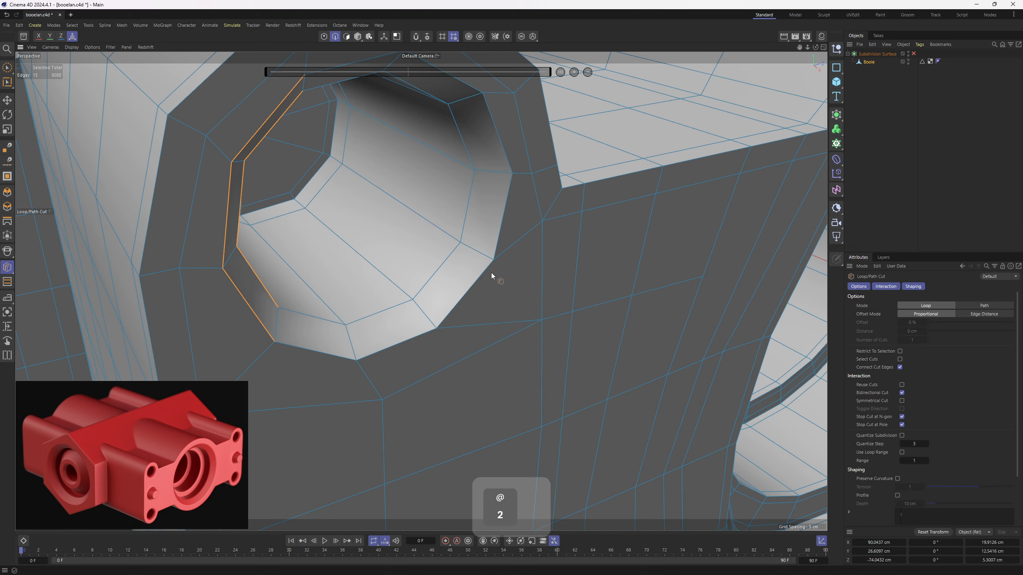
{"action": "key", "text": "e"}
{"action": "scroll", "coordinate": [486, 276], "scroll_direction": "down", "scroll_amount": 3}
{"action": "key", "text": "u"}
{"action": "key", "text": "l"}
{"action": "left_click", "coordinate": [478, 281], "text": "shift"}
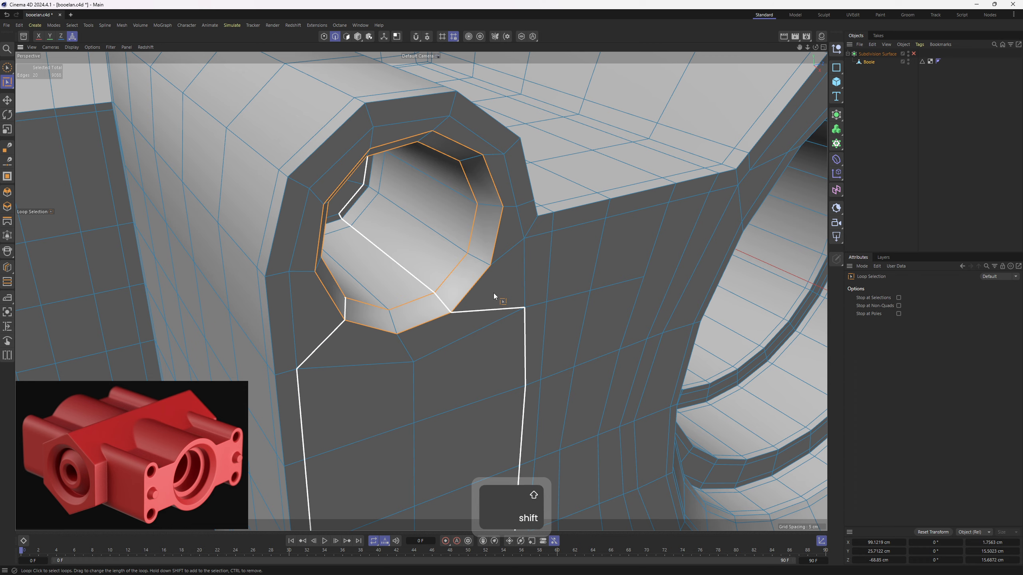
{"action": "scroll", "coordinate": [494, 292], "scroll_direction": "up", "scroll_amount": 3}
{"action": "key", "text": "m"}
{"action": "key", "text": "s"}
{"action": "left_click_drag", "start_coordinate": [495, 288], "coordinate": [500, 280], "text": "alt"}
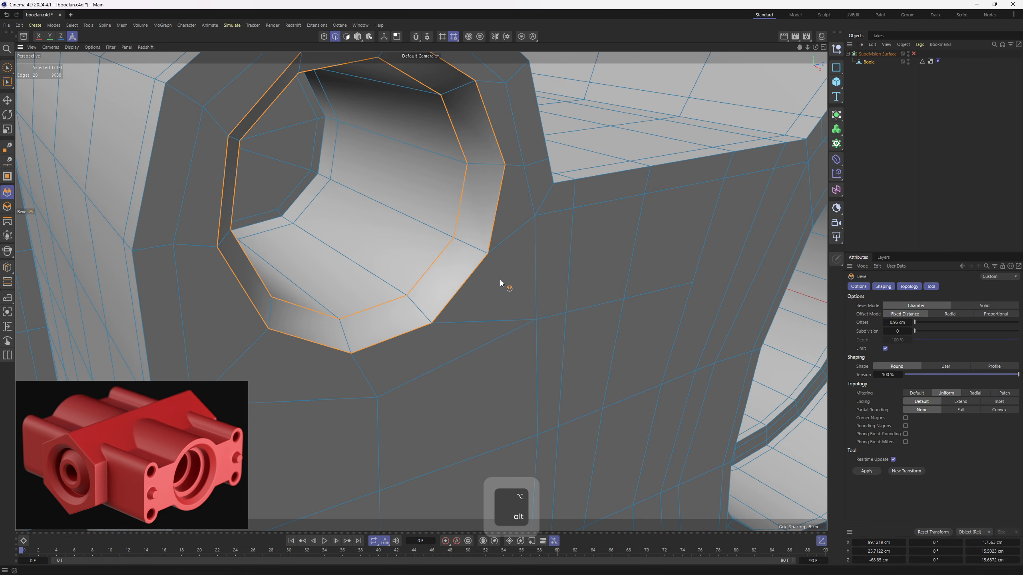
{"action": "left_click", "coordinate": [994, 303]}
{"action": "left_click_drag", "start_coordinate": [569, 298], "coordinate": [671, 292]}
- Inspect the new corner hole with the subdivision preview on, then return to its floor polygons
{"action": "left_click", "coordinate": [913, 53]}
{"action": "left_click", "coordinate": [894, 117]}
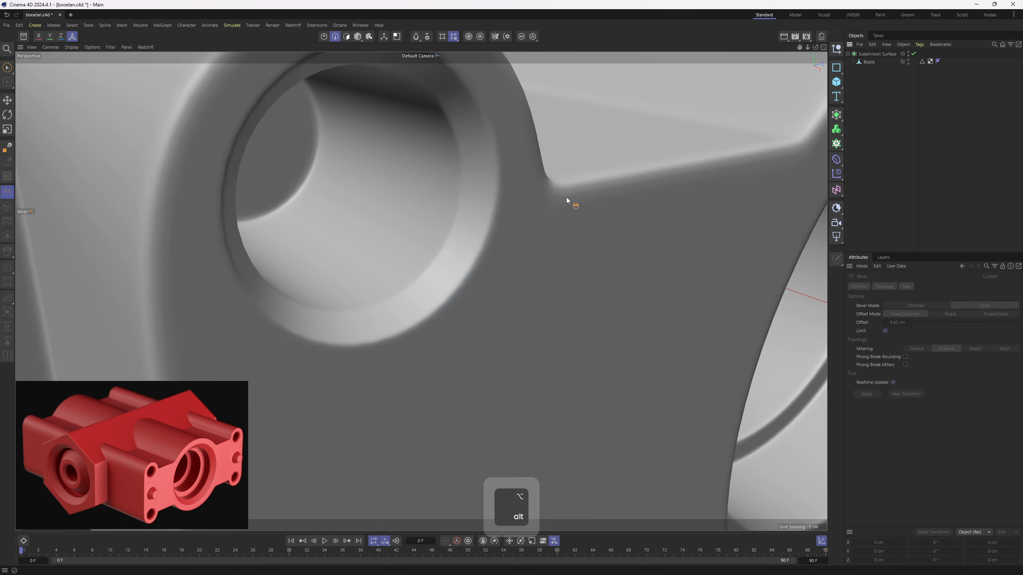
{"action": "right_click_drag", "start_coordinate": [566, 197], "coordinate": [417, 199], "text": "alt"}
{"action": "left_click_drag", "start_coordinate": [417, 199], "coordinate": [447, 210], "text": "alt"}
{"action": "scroll", "coordinate": [447, 201], "scroll_direction": "up", "scroll_amount": 2}
{"action": "key", "text": "ctrl+z"}
{"action": "scroll", "coordinate": [477, 187], "scroll_direction": "up", "scroll_amount": 2}
{"action": "key", "text": "3"}
{"action": "scroll", "coordinate": [479, 189], "scroll_direction": "up", "scroll_amount": 2}
{"action": "key", "text": "e"}
{"action": "key", "text": "q"}
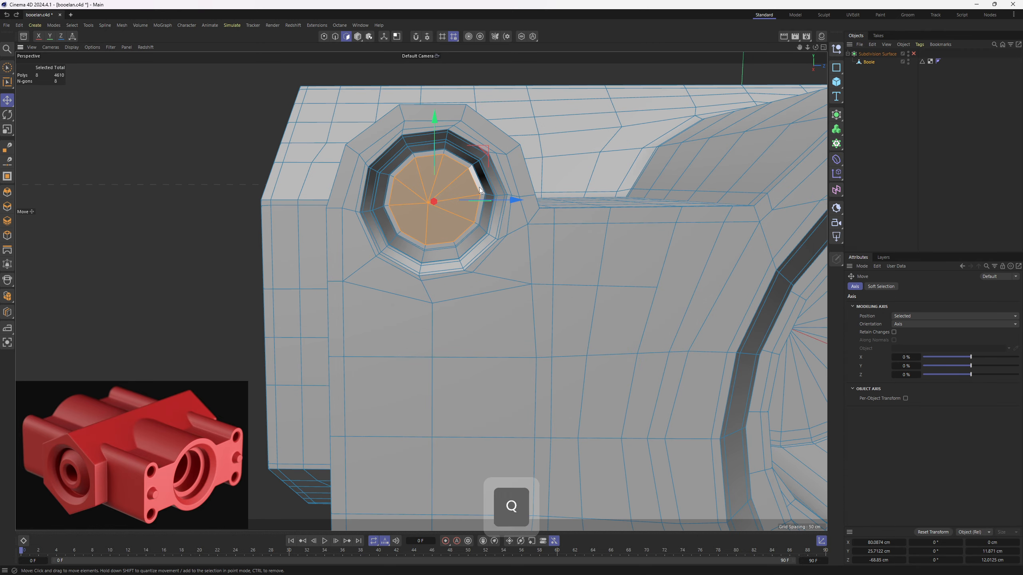
- Grow the selection from the hole's floor to its rim and shift the whole hole sideways to center it in the rounded corner
{"action": "scroll", "coordinate": [479, 188], "scroll_direction": "up", "scroll_amount": 3}
{"action": "key", "text": "u"}
{"action": "key", "text": "y"}
{"action": "key", "text": "u"}
{"action": "key", "text": "y"}
{"action": "key", "text": "u"}
{"action": "key", "text": "y"}
{"action": "key", "text": "u"}
{"action": "key", "text": "y"}
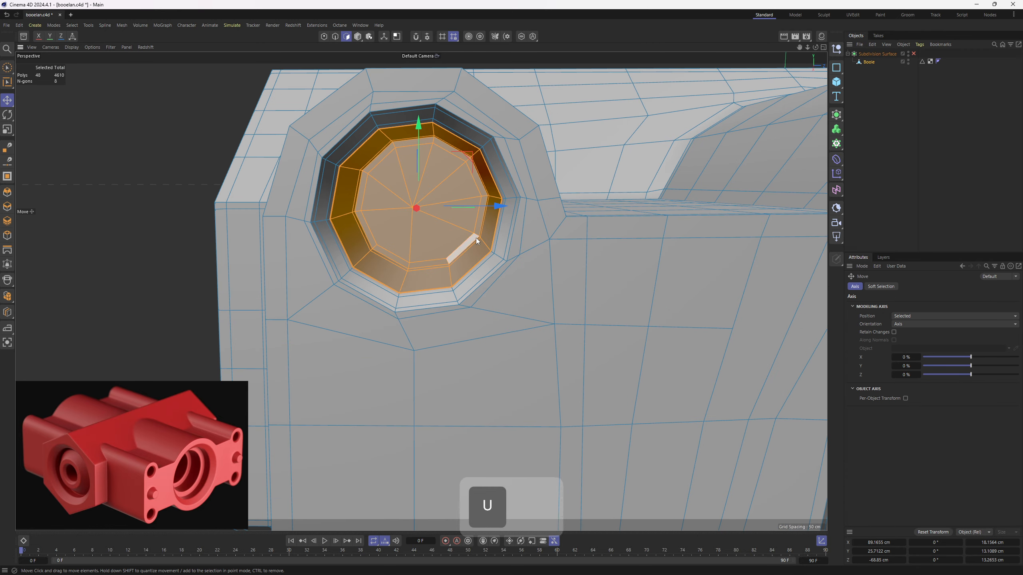
{"action": "key", "text": "u"}
{"action": "key", "text": "y"}
{"action": "key", "text": "u"}
{"action": "key", "text": "y"}
{"action": "key", "text": "u"}
{"action": "key", "text": "y"}
{"action": "key", "text": "u"}
{"action": "key", "text": "y"}
{"action": "mouse_move", "coordinate": [490, 208]}
{"action": "left_mouse_down"}
{"action": "mouse_move", "coordinate": [483, 182]}
{"action": "mouse_move", "coordinate": [509, 206]}
{"action": "left_mouse_up"}
{"action": "scroll", "coordinate": [490, 202], "scroll_direction": "down", "scroll_amount": 1}
{"action": "key", "text": "q"}
{"action": "scroll", "coordinate": [484, 185], "scroll_direction": "down", "scroll_amount": 3}
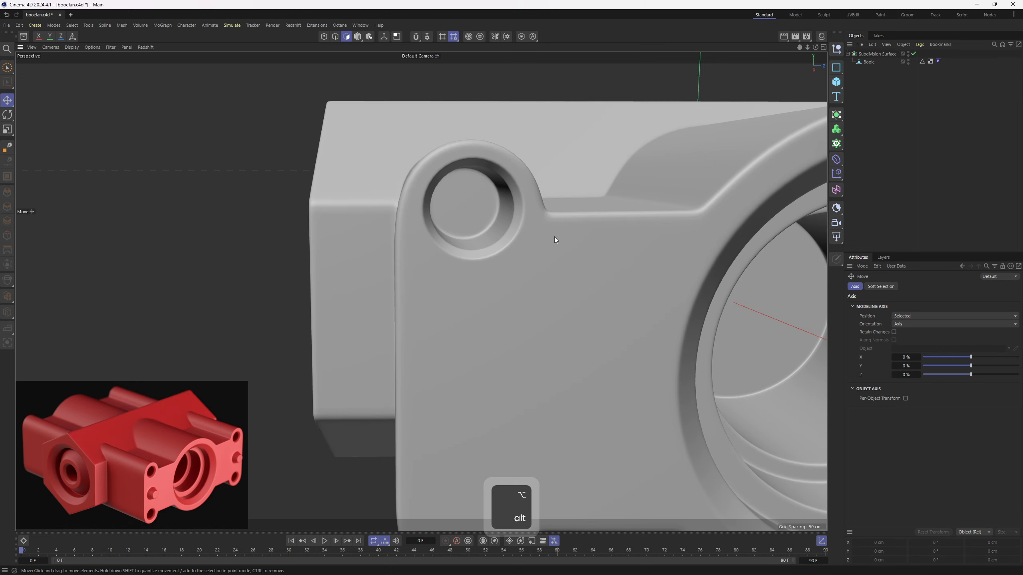
- Inset the block of four faces below the corner hole by 0.26 cm with the subdivision preview off
{"action": "left_click_drag", "start_coordinate": [555, 237], "coordinate": [364, 318], "text": "alt"}
{"action": "scroll", "coordinate": [556, 206], "scroll_direction": "down", "scroll_amount": 3}
{"action": "key", "text": "q"}
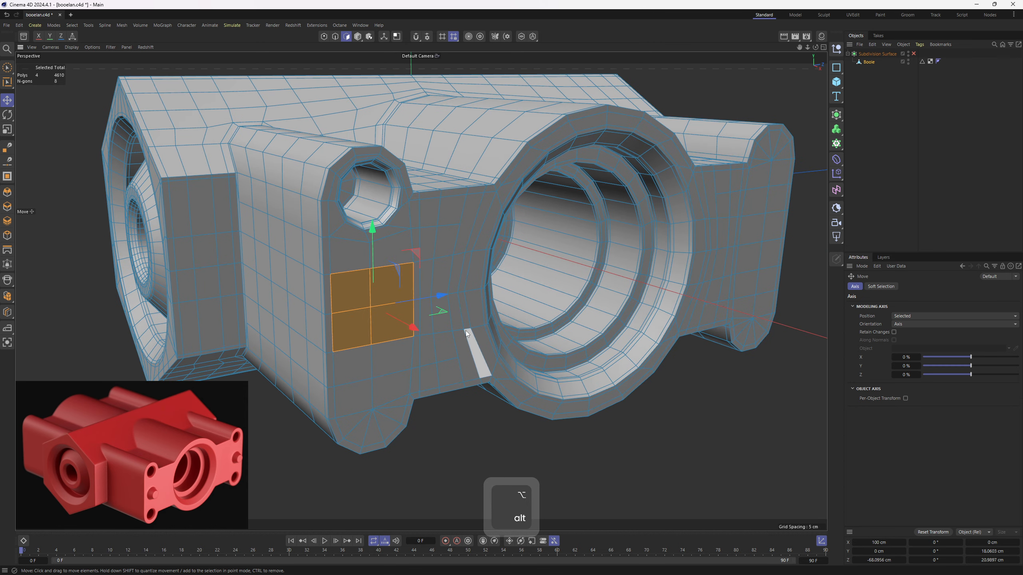
{"action": "key", "text": "m"}
{"action": "key", "text": "w"}
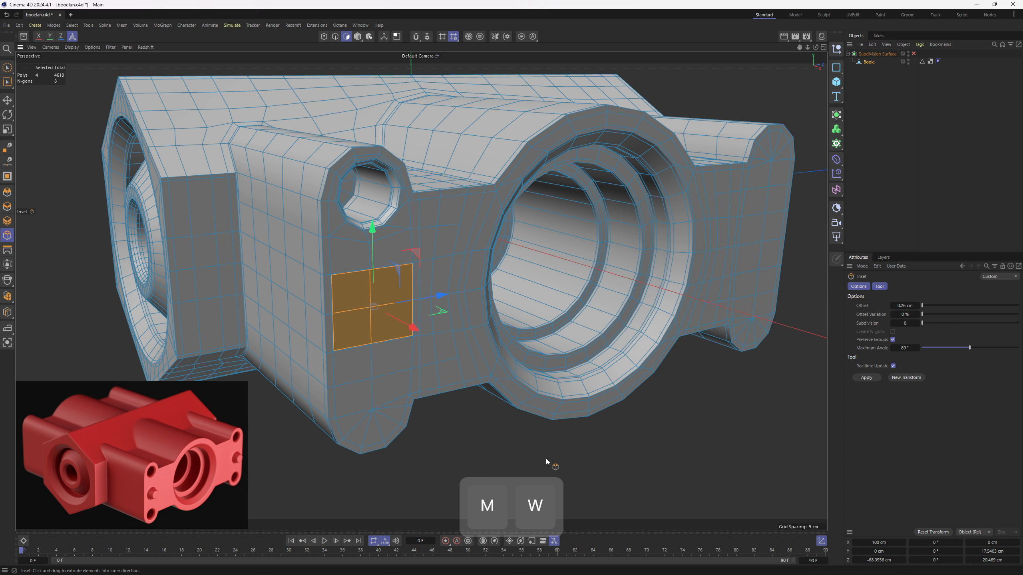
- Undo the last inset and return to the whole Boole model displayed in Gouraud shading with lines
{"action": "key", "text": "ctrl+z"}
{"action": "key", "text": "e"}
{"action": "left_click_drag", "start_coordinate": [447, 326], "coordinate": [386, 231], "text": "alt"}
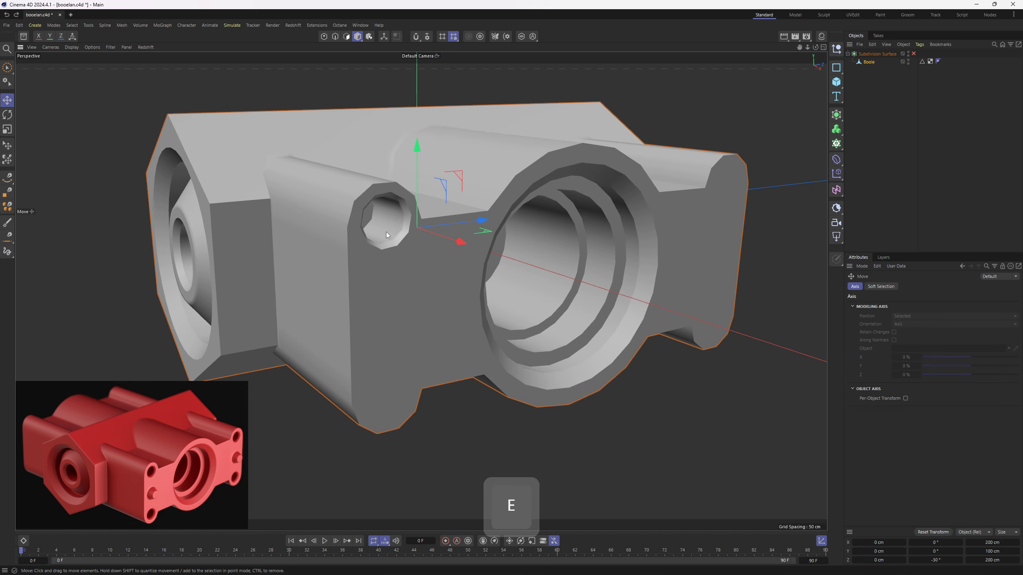
{"action": "key", "text": "n"}
{"action": "key", "text": "b"}
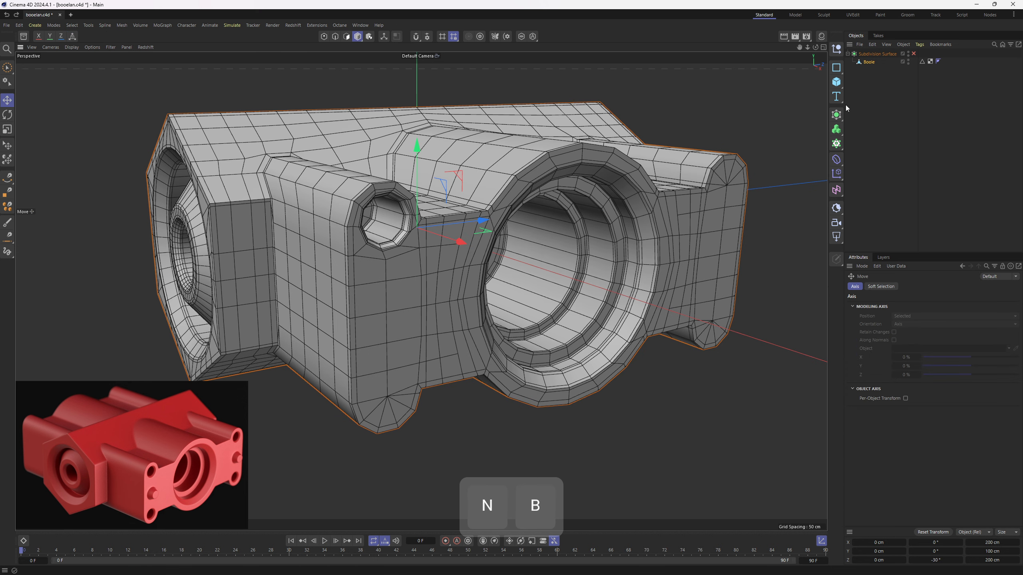
{"action": "left_click_drag", "start_coordinate": [837, 115], "coordinate": [887, 76]}
{"action": "right_click_drag", "start_coordinate": [354, 326], "coordinate": [392, 312], "text": "alt"}
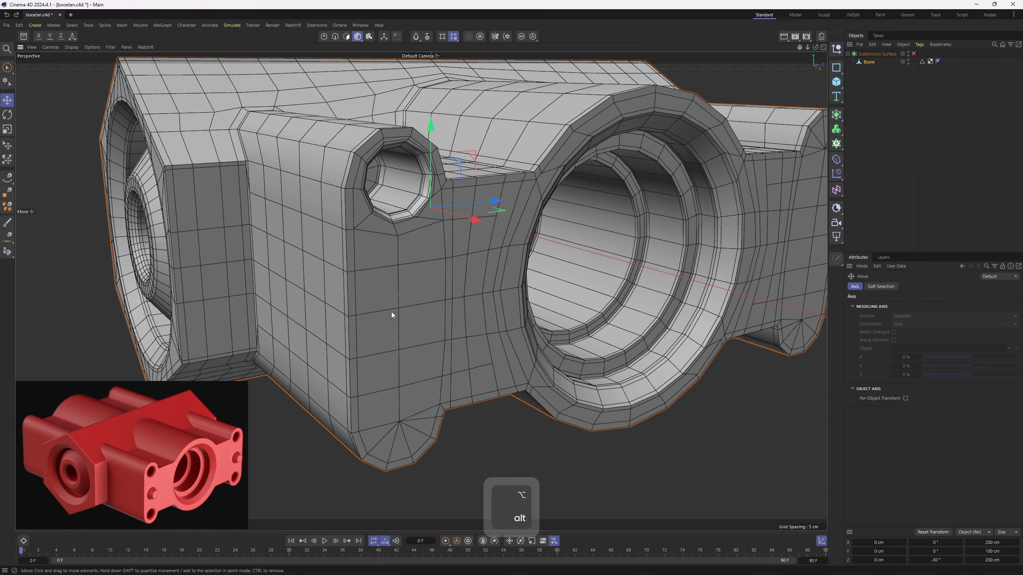
{"action": "left_click_drag", "start_coordinate": [406, 299], "coordinate": [419, 301], "text": "alt"}
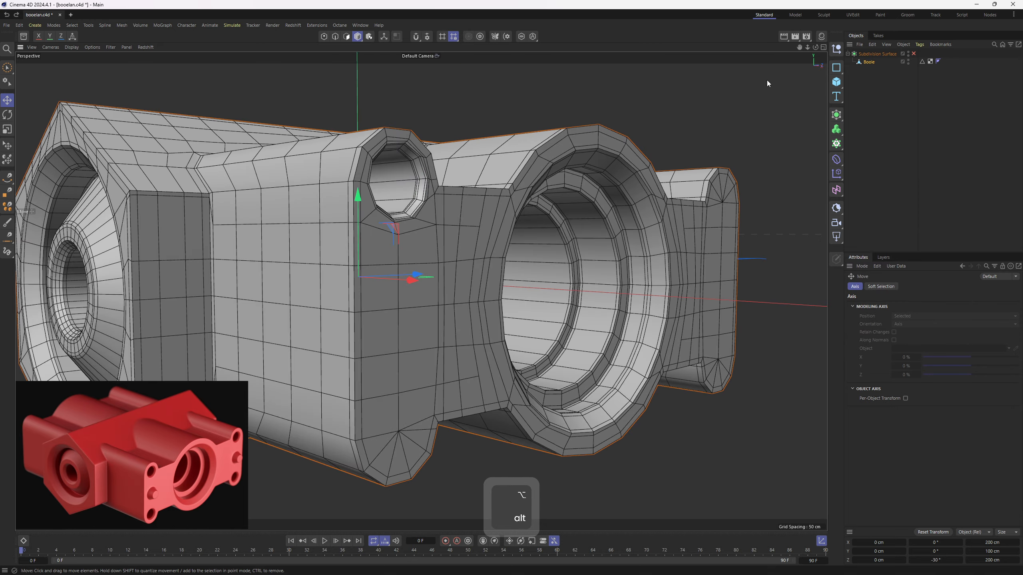
- Place the Boole mesh under a Symmetry generator with Weld set to On and Remove Outside enabled
{"action": "left_click_drag", "start_coordinate": [836, 114], "coordinate": [934, 211], "text": "alt"}
{"action": "left_click_drag", "start_coordinate": [637, 187], "coordinate": [618, 307], "text": "alt"}
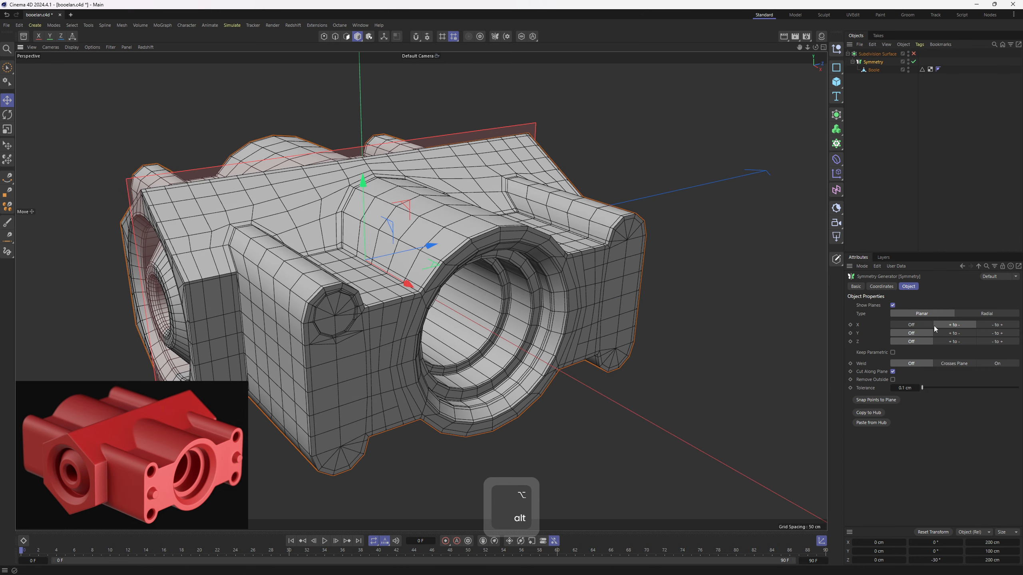
{"action": "left_click", "coordinate": [892, 380]}
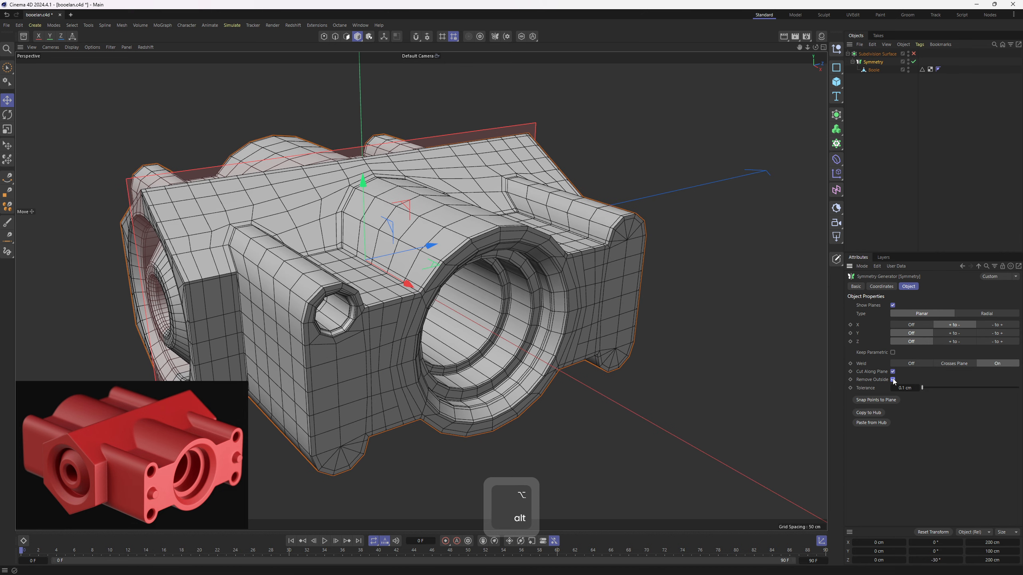
- Mirror the corner hole to all corners with Symmetry set to X + to -, Y + to - and Z - to +
{"action": "left_click", "coordinate": [919, 325]}
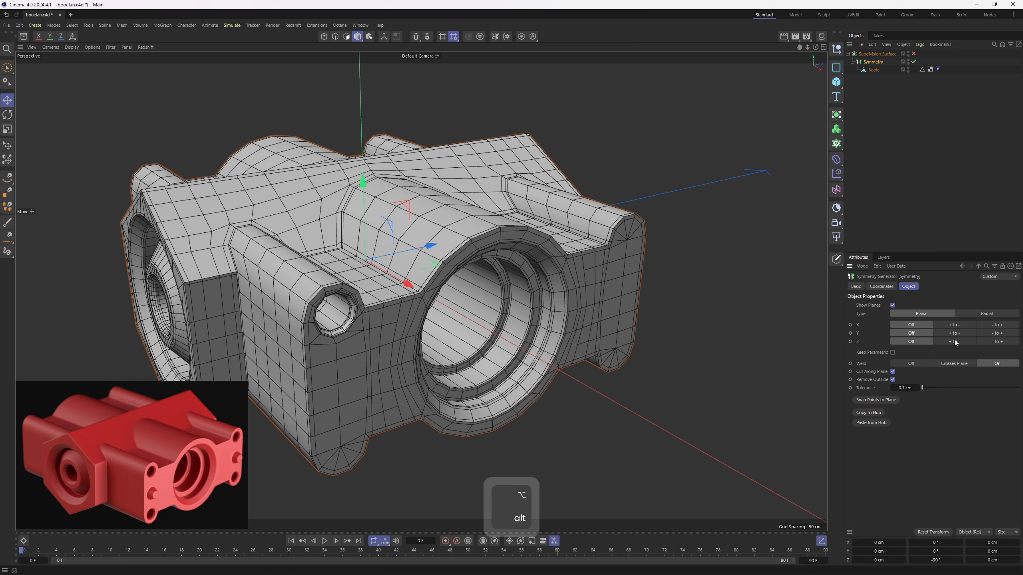
{"action": "left_click", "coordinate": [997, 342]}
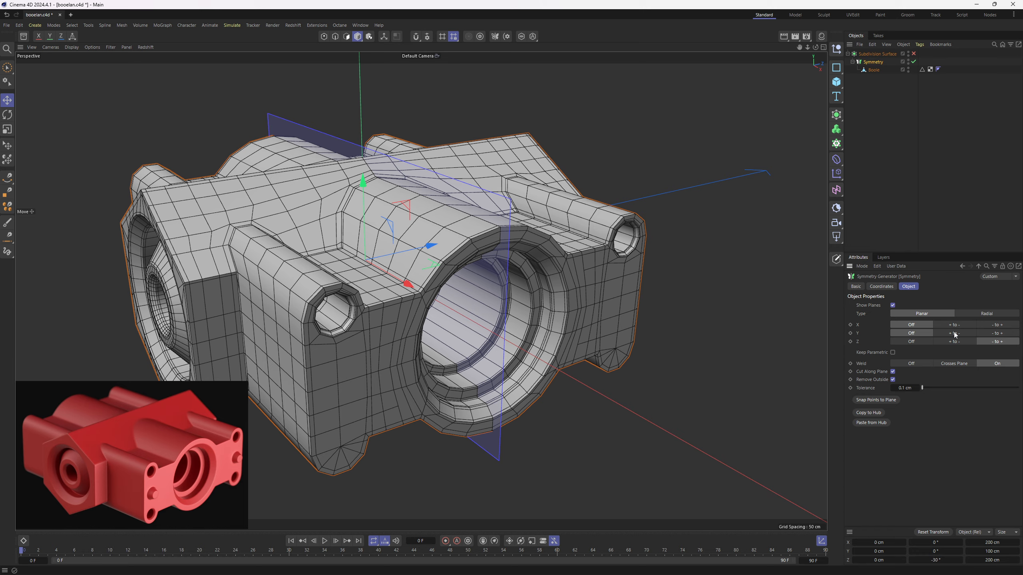
{"action": "left_click", "coordinate": [990, 337]}
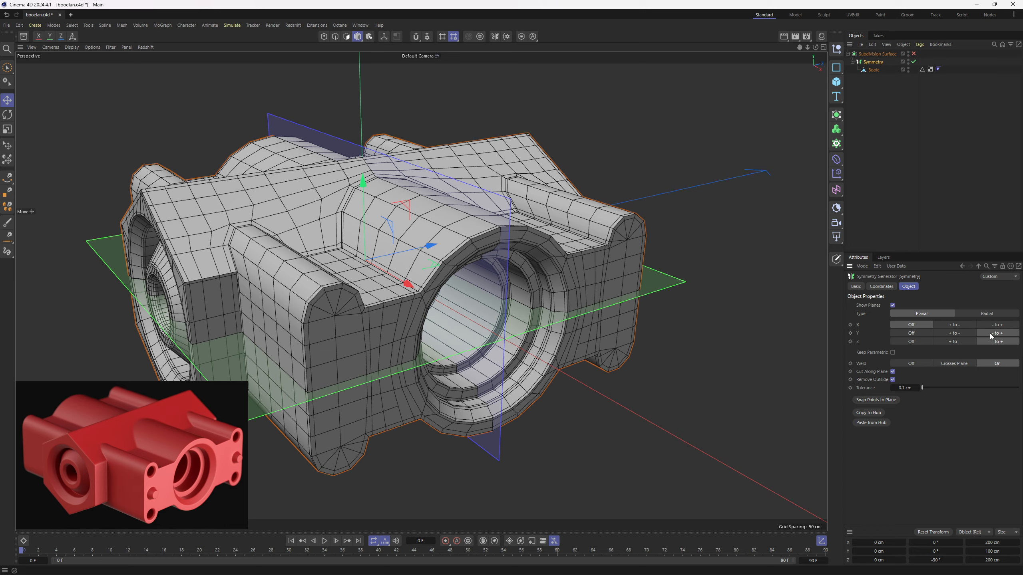
{"action": "left_click", "coordinate": [955, 334]}
{"action": "left_click_drag", "start_coordinate": [752, 313], "coordinate": [755, 305], "text": "alt"}
{"action": "scroll", "coordinate": [551, 259], "scroll_direction": "down", "scroll_amount": 5}
{"action": "left_click_drag", "start_coordinate": [551, 259], "coordinate": [636, 258], "text": "alt"}
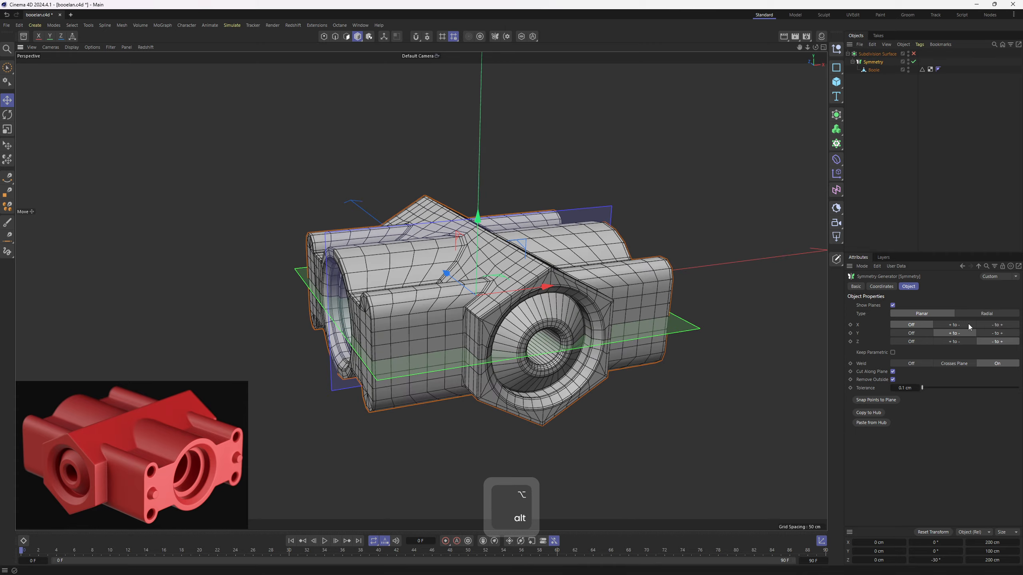
{"action": "left_click", "coordinate": [963, 323]}
- Make the Symmetry editable and keep only the resulting Boole mesh under the Subdivision Surface, without the leftover null
{"action": "left_click_drag", "start_coordinate": [480, 281], "coordinate": [571, 258], "text": "alt"}
{"action": "key", "text": "c"}
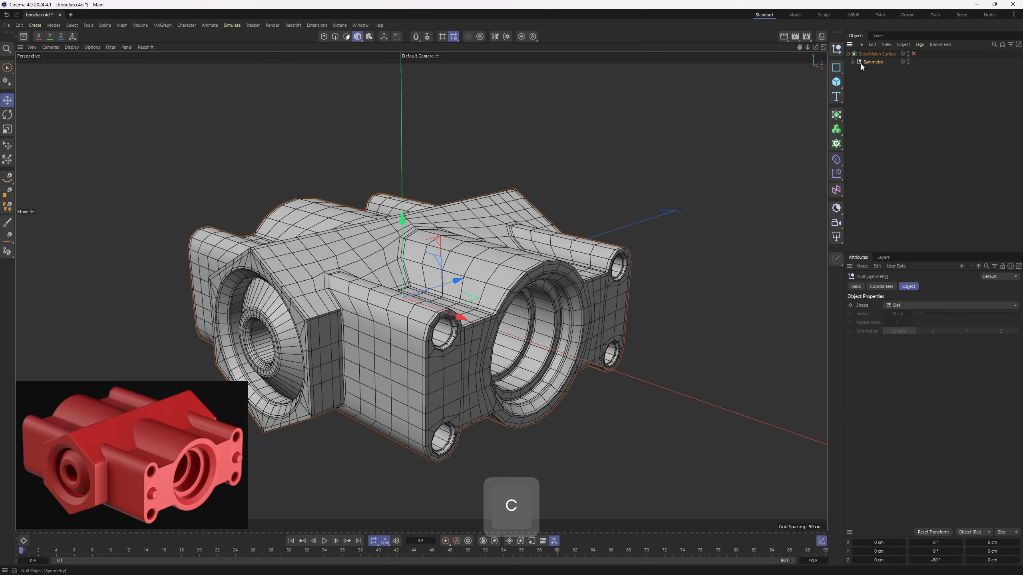
{"action": "left_click", "coordinate": [866, 71]}
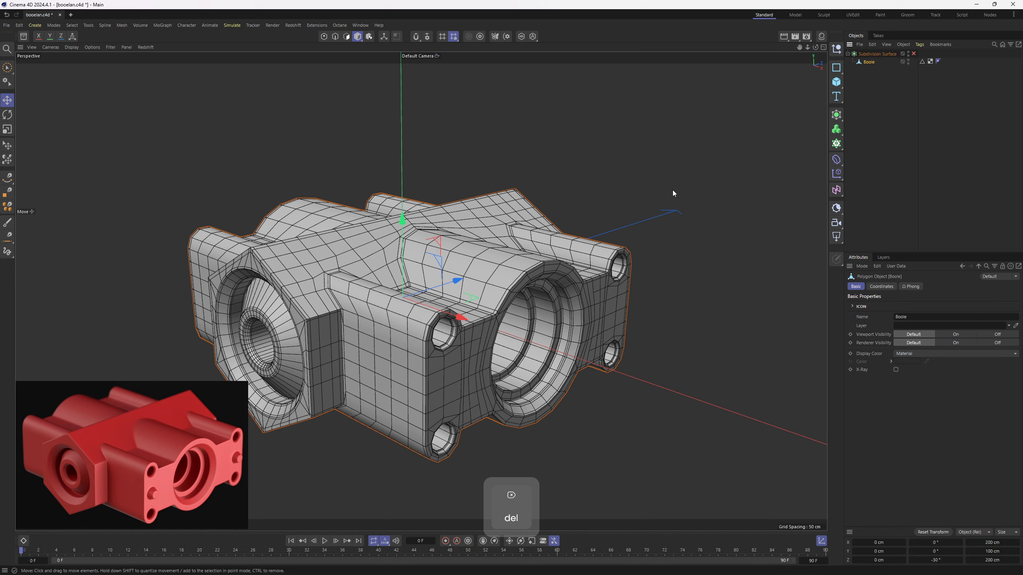
- Select the four-face blocks between the upper and lower corner holes on both sides of both end faces
{"action": "key", "text": "3"}
{"action": "left_click_drag", "start_coordinate": [461, 375], "coordinate": [369, 316], "text": "alt"}
{"action": "right_click_drag", "start_coordinate": [369, 316], "coordinate": [390, 331]}
{"action": "middle_click_drag", "start_coordinate": [733, 293], "coordinate": [584, 291], "text": "alt"}
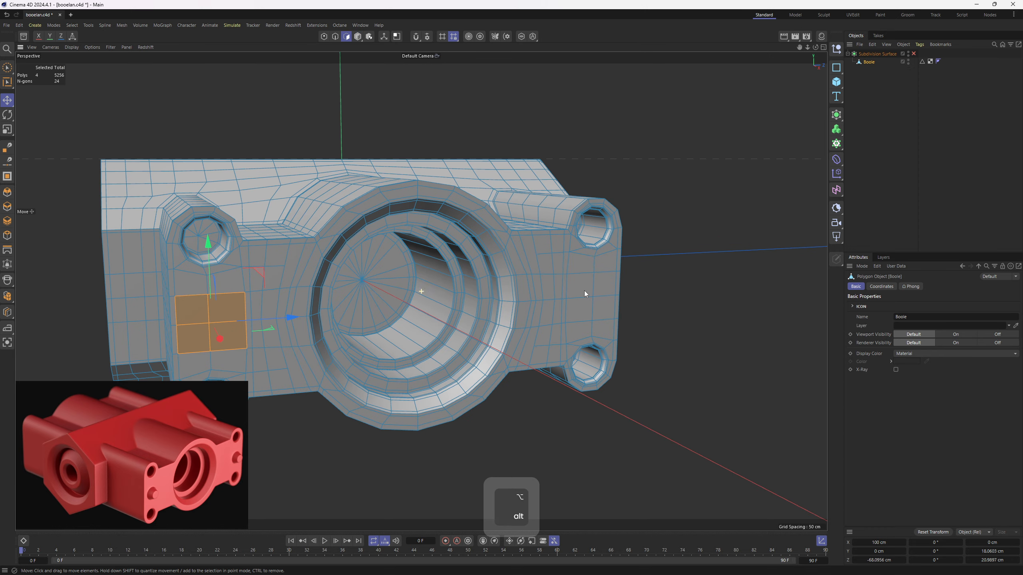
{"action": "left_click_drag", "start_coordinate": [584, 291], "coordinate": [491, 307], "text": "alt"}
{"action": "left_click", "coordinate": [493, 308], "text": "shift"}
{"action": "scroll", "coordinate": [229, 298], "scroll_direction": "up", "scroll_amount": 1}
{"action": "right_click_drag", "start_coordinate": [193, 296], "coordinate": [176, 296], "text": "shift"}
{"action": "middle_click_drag", "start_coordinate": [447, 291], "coordinate": [332, 290], "text": "alt"}
{"action": "scroll", "coordinate": [332, 289], "scroll_direction": "up", "scroll_amount": 1}
- Inset the four selected face blocks by about 2.6 cm
{"action": "key", "text": "m"}
{"action": "key", "text": "w"}
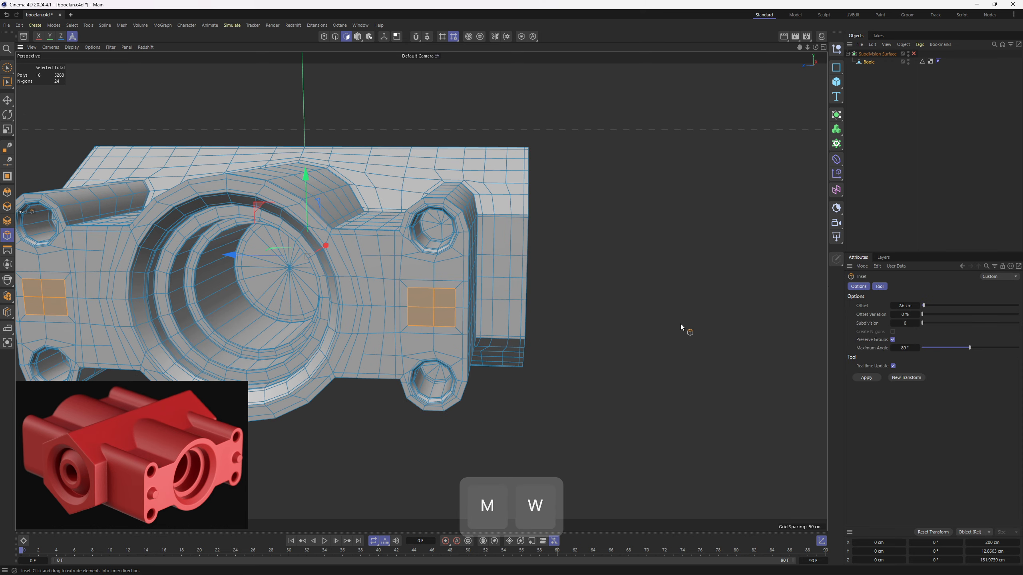
{"action": "left_click_drag", "start_coordinate": [681, 330], "coordinate": [654, 339], "text": "alt"}
- Round the inset face blocks with Fit Circle and reduce the circle scale to about 80.5%
{"action": "right_click", "coordinate": [654, 339]}
{"action": "left_click", "coordinate": [691, 489]}
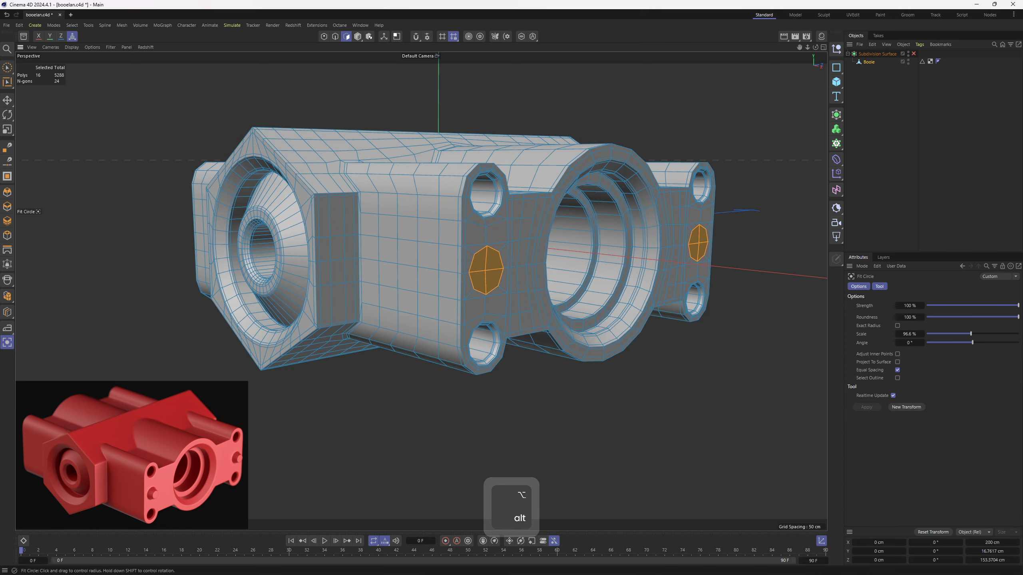
{"action": "scroll", "coordinate": [534, 296], "scroll_direction": "up", "scroll_amount": 2}
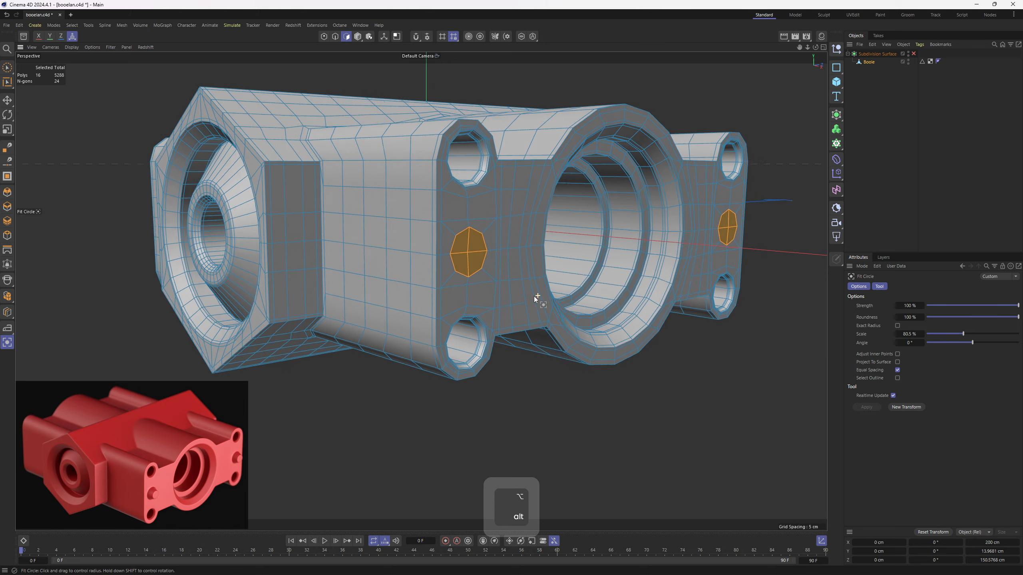
{"action": "left_click_drag", "start_coordinate": [534, 296], "coordinate": [608, 322], "text": "alt"}
- Inset the circular faces again and scale them outward along X to about 209.37 cm overall, forming tapered bosses
{"action": "key", "text": "m"}
{"action": "key", "text": "w"}
{"action": "scroll", "coordinate": [606, 320], "scroll_direction": "down", "scroll_amount": 2}
{"action": "key", "text": "t"}
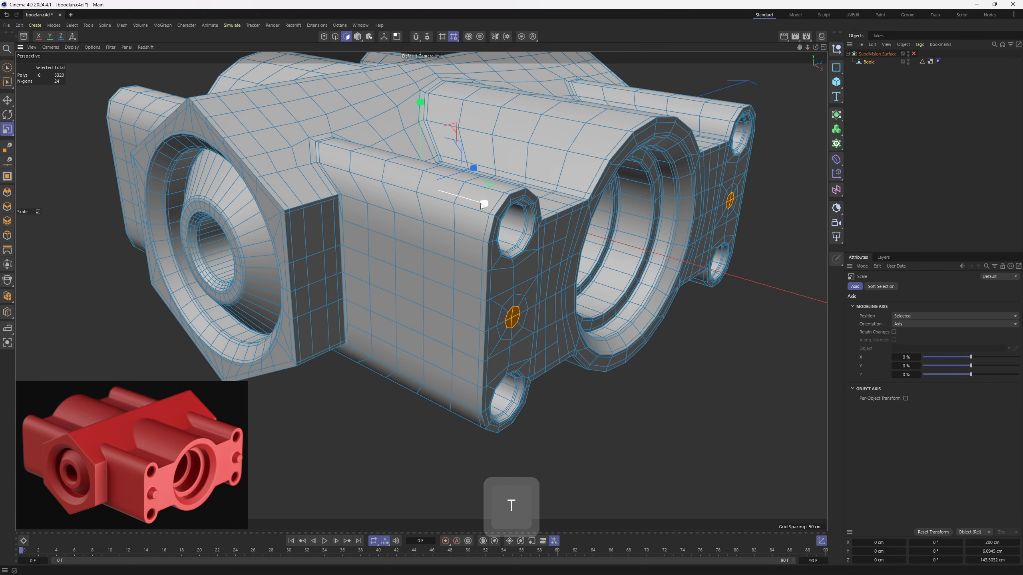
{"action": "left_click_drag", "start_coordinate": [483, 203], "coordinate": [487, 205]}
{"action": "scroll", "coordinate": [532, 275], "scroll_direction": "up", "scroll_amount": 1}
{"action": "left_click_drag", "start_coordinate": [532, 275], "coordinate": [516, 302], "text": "alt"}
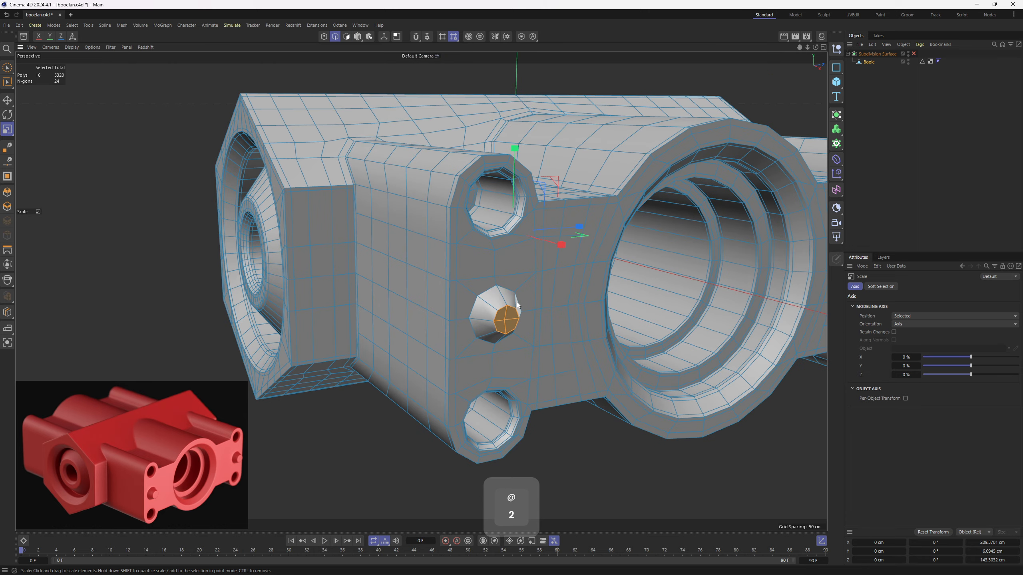
- Loop-select the base and tip edges of both tapered bosses on the first end face
{"action": "key", "text": "3"}
{"action": "key", "text": "u"}
{"action": "key", "text": "l"}
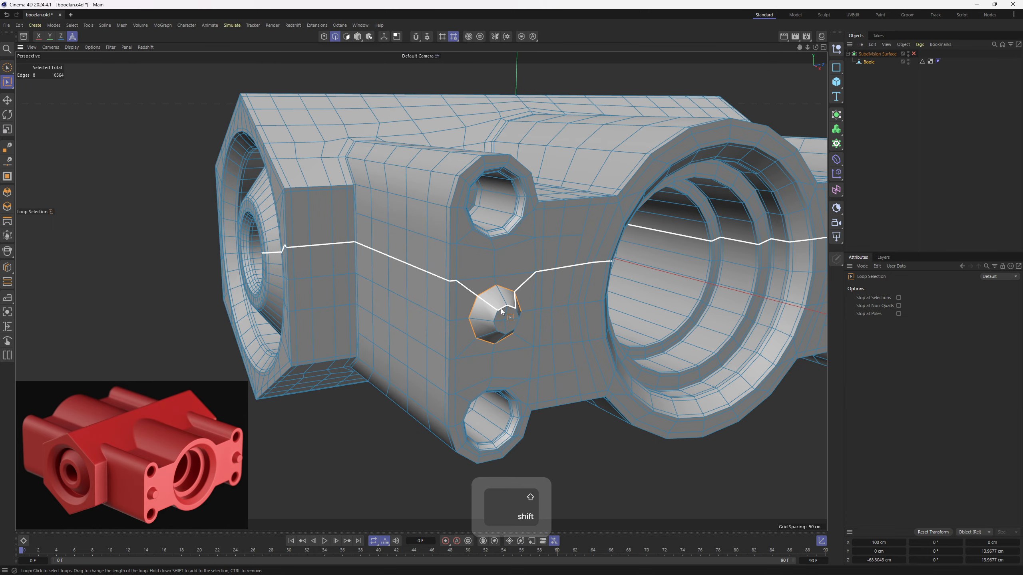
{"action": "left_click", "coordinate": [497, 314], "text": "shift"}
{"action": "middle_click_drag", "start_coordinate": [810, 296], "coordinate": [440, 274], "text": "alt"}
{"action": "left_click_drag", "start_coordinate": [441, 274], "coordinate": [363, 270], "text": "alt"}
{"action": "scroll", "coordinate": [388, 310], "scroll_direction": "up", "scroll_amount": 3}
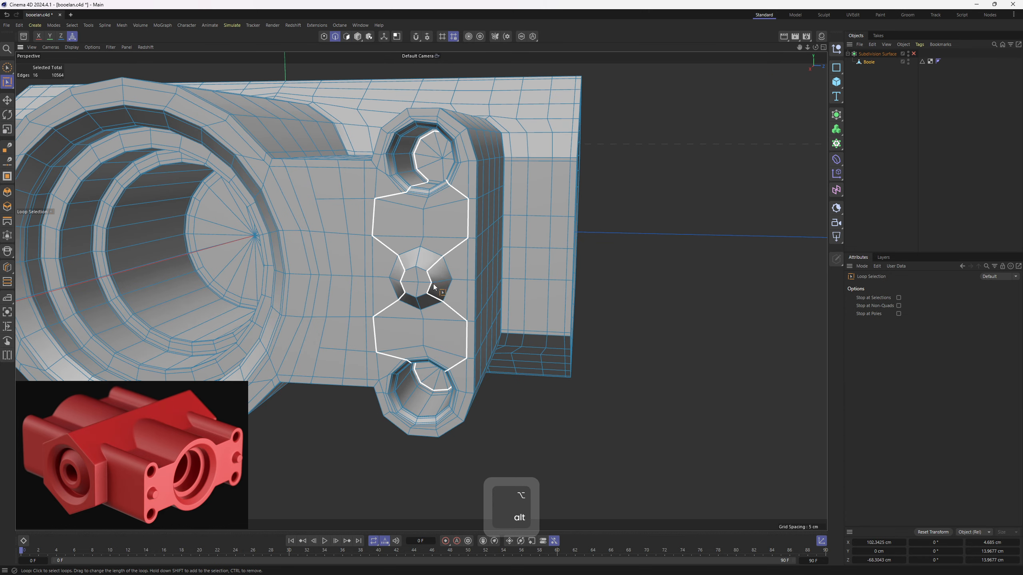
{"action": "left_click", "coordinate": [422, 276], "text": "shift"}
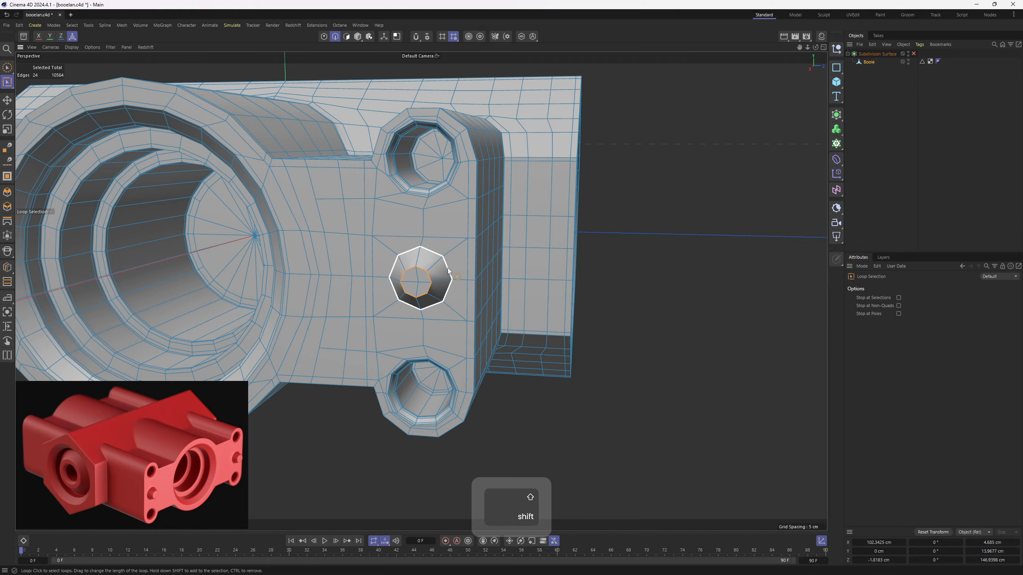
{"action": "left_click_drag", "start_coordinate": [422, 276], "coordinate": [415, 246], "text": "alt"}
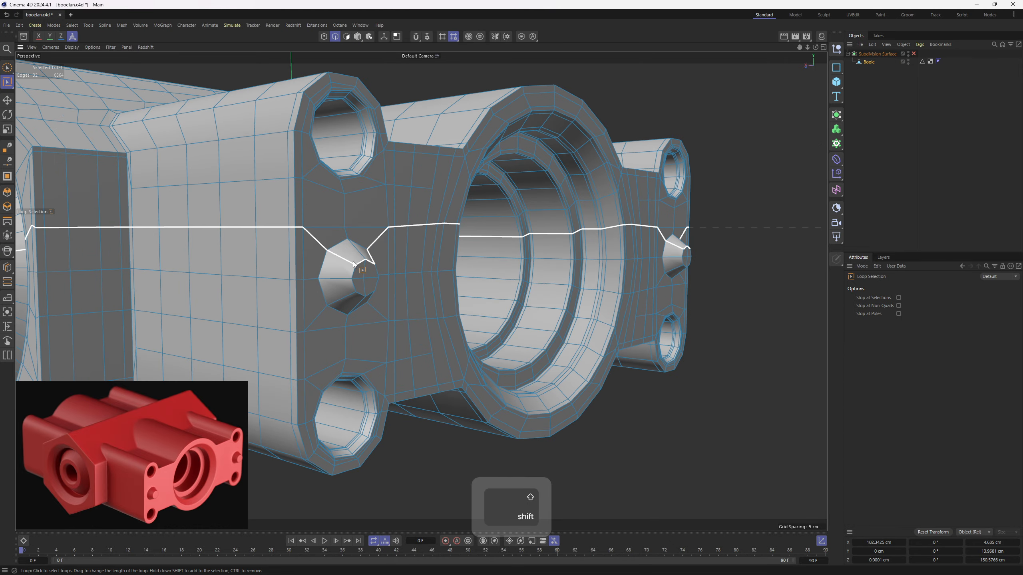
- Add the base and tip edge loops of the two bosses on the opposite end face to the selection
{"action": "left_click", "coordinate": [357, 268], "text": "shift"}
{"action": "left_click", "coordinate": [323, 266], "text": "shift"}
{"action": "middle_click_drag", "start_coordinate": [628, 278], "coordinate": [447, 278], "text": "alt"}
{"action": "left_click_drag", "start_coordinate": [447, 278], "coordinate": [299, 264], "text": "alt"}
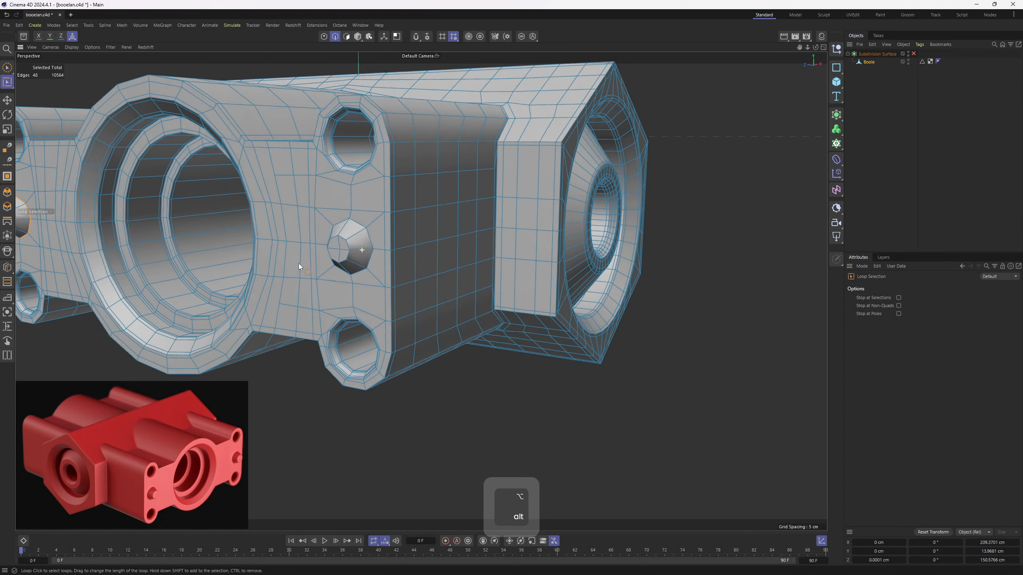
{"action": "scroll", "coordinate": [299, 264], "scroll_direction": "up", "scroll_amount": 2}
{"action": "left_click", "coordinate": [325, 248], "text": "shift"}
{"action": "left_click", "coordinate": [363, 246], "text": "shift"}
{"action": "left_click_drag", "start_coordinate": [419, 274], "coordinate": [379, 300], "text": "alt"}
{"action": "key", "text": "v"}
{"action": "mouse_move", "coordinate": [397, 284]}
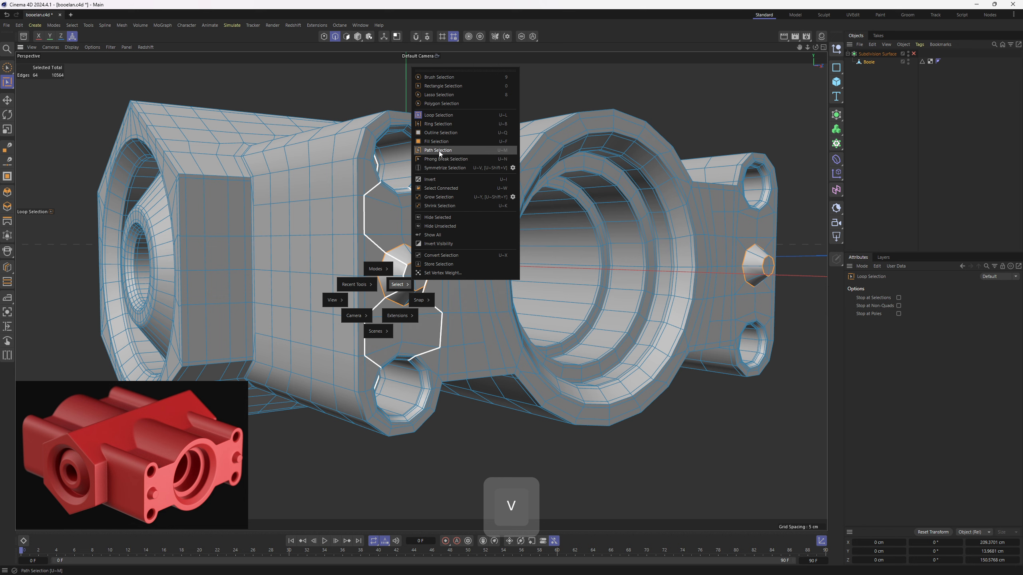
{"action": "key", "text": "v"}
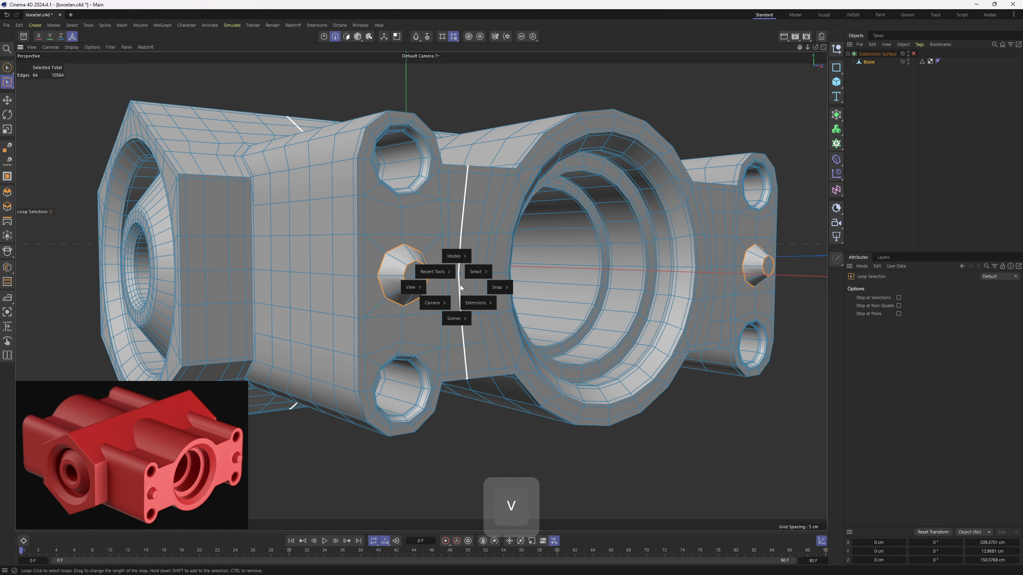
- Bevel the selected base and tip edge loops of the bosses in Solid mode to add supporting edges
{"action": "left_click_drag", "start_coordinate": [579, 282], "coordinate": [237, 297], "text": "alt"}
{"action": "scroll", "coordinate": [361, 269], "scroll_direction": "down", "scroll_amount": 5}
{"action": "scroll", "coordinate": [367, 289], "scroll_direction": "up", "scroll_amount": 3}
{"action": "scroll", "coordinate": [366, 291], "scroll_direction": "up", "scroll_amount": 1}
{"action": "key", "text": "m"}
{"action": "key", "text": "s"}
{"action": "scroll", "coordinate": [336, 304], "scroll_direction": "up", "scroll_amount": 5}
{"action": "left_click_drag", "start_coordinate": [336, 303], "coordinate": [401, 290], "text": "alt"}
{"action": "scroll", "coordinate": [401, 291], "scroll_direction": "up", "scroll_amount": 5}
{"action": "left_click", "coordinate": [972, 305]}
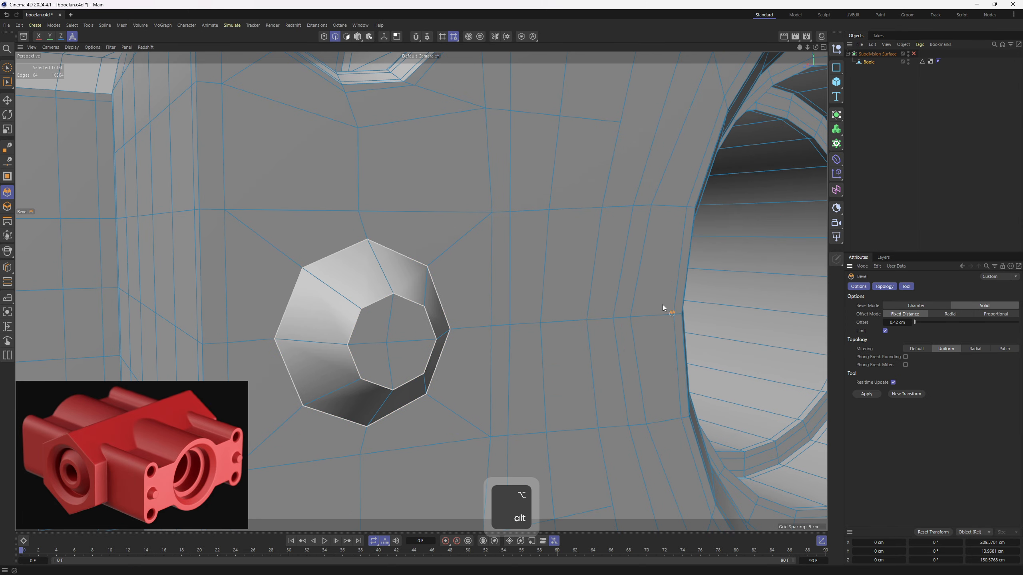
{"action": "left_click_drag", "start_coordinate": [512, 320], "coordinate": [535, 319]}
- Inspect the bosses and end face with the subdivision preview on, then return to the unsmoothed mesh
{"action": "key", "text": "q"}
{"action": "left_click", "coordinate": [930, 160]}
{"action": "scroll", "coordinate": [445, 239], "scroll_direction": "down", "scroll_amount": 5}
{"action": "left_click_drag", "start_coordinate": [445, 238], "coordinate": [407, 266], "text": "alt"}
{"action": "scroll", "coordinate": [473, 195], "scroll_direction": "up", "scroll_amount": 3}
{"action": "key", "text": "ctrl+z"}
{"action": "key", "text": "q"}
- Select the dead-end point on the end face between the upper corner hole and the large bore
{"action": "key", "text": "1"}
{"action": "key", "text": "e"}
{"action": "middle_click_drag", "start_coordinate": [472, 195], "coordinate": [348, 234], "text": "alt"}
{"action": "scroll", "coordinate": [348, 235], "scroll_direction": "up", "scroll_amount": 2}
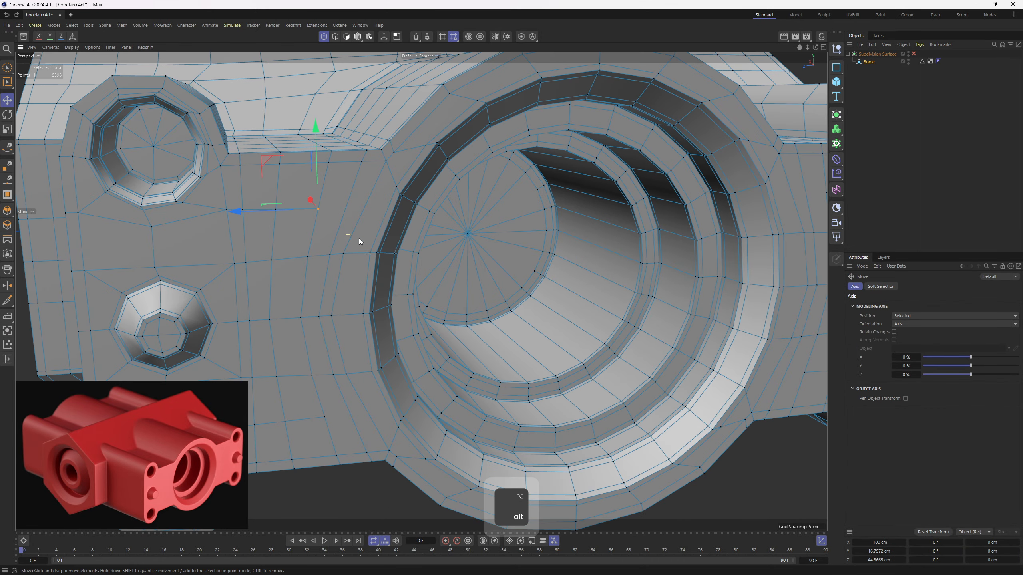
{"action": "left_click_drag", "start_coordinate": [358, 238], "coordinate": [350, 264], "text": "alt"}
{"action": "scroll", "coordinate": [350, 265], "scroll_direction": "up", "scroll_amount": 3}
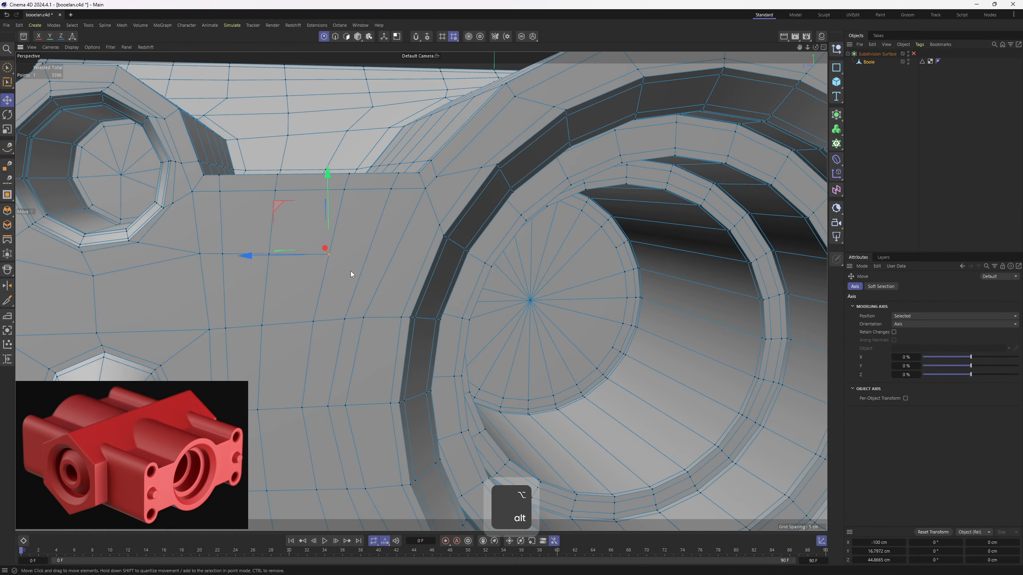
- Draw a connecting edge with the Polygon Pen from the dead-end point toward the rim of the large bore
{"action": "key", "text": "m"}
{"action": "key", "text": "e"}
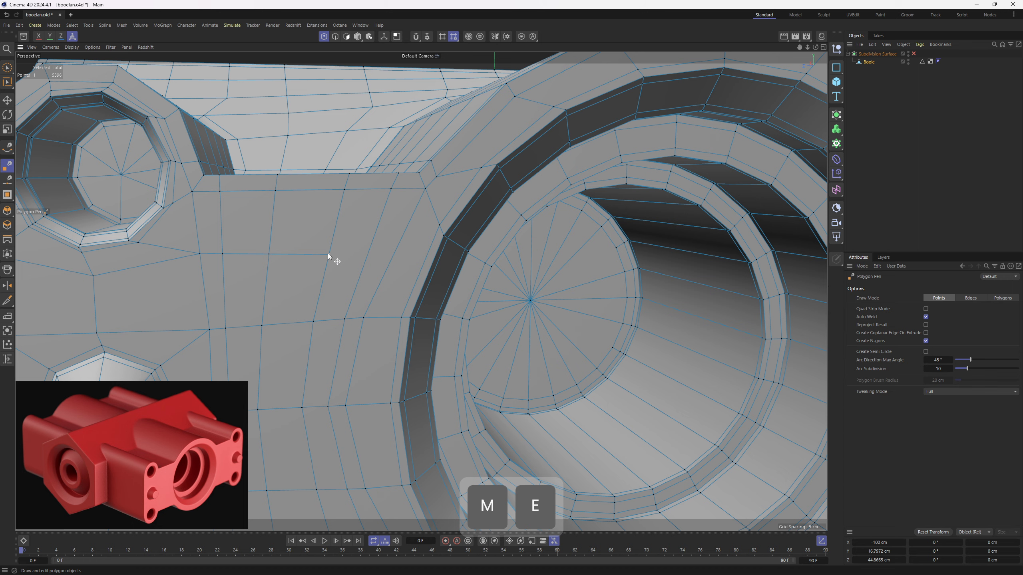
{"action": "scroll", "coordinate": [333, 253], "scroll_direction": "down", "scroll_amount": 3}
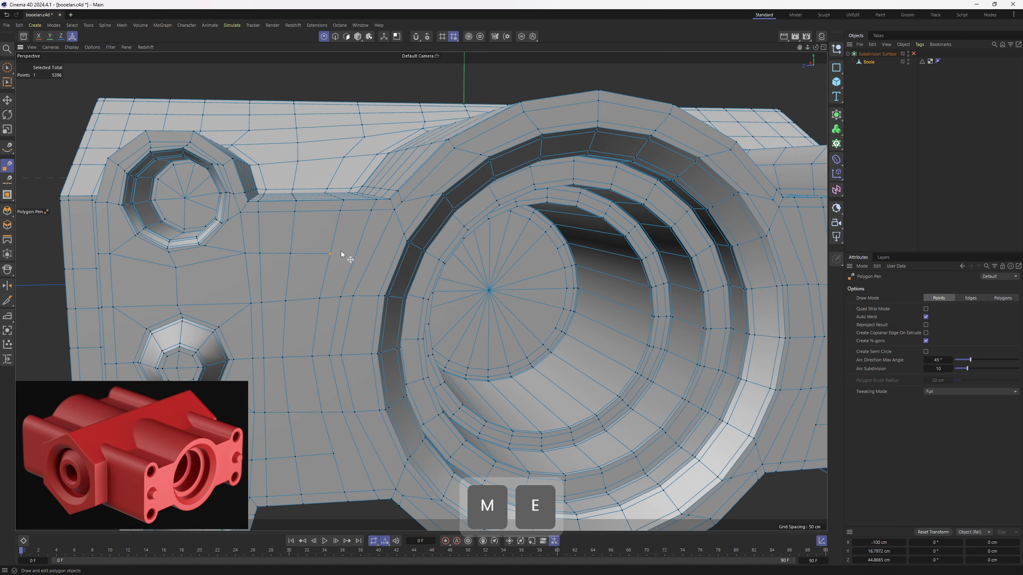
{"action": "left_click_drag", "start_coordinate": [341, 251], "coordinate": [360, 266], "text": "alt"}
{"action": "key", "text": "3"}
{"action": "key", "text": "e"}
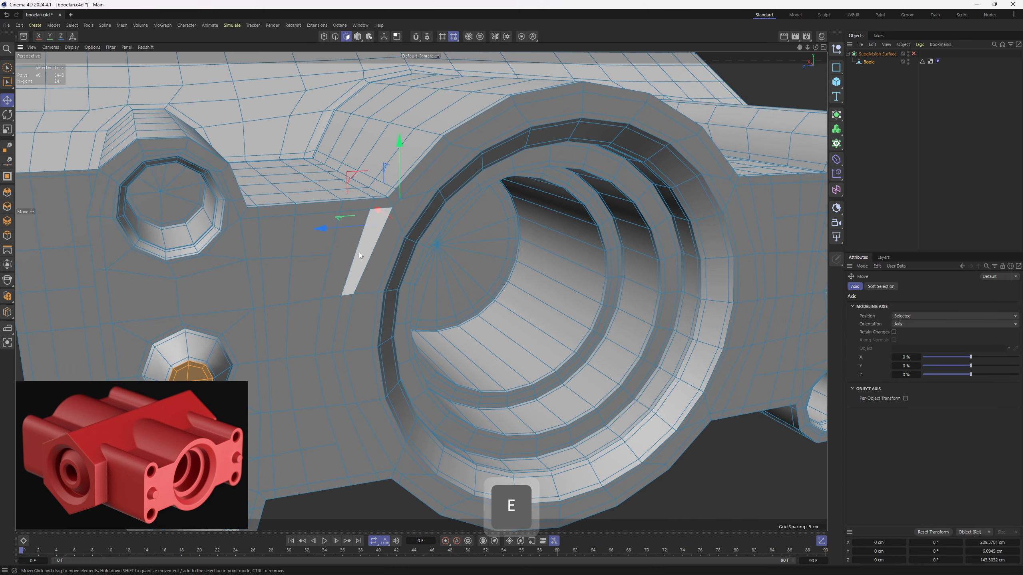
{"action": "key", "text": "1"}
{"action": "scroll", "coordinate": [353, 259], "scroll_direction": "up", "scroll_amount": 3}
{"action": "right_click", "coordinate": [358, 259]}
{"action": "left_click", "coordinate": [384, 244]}
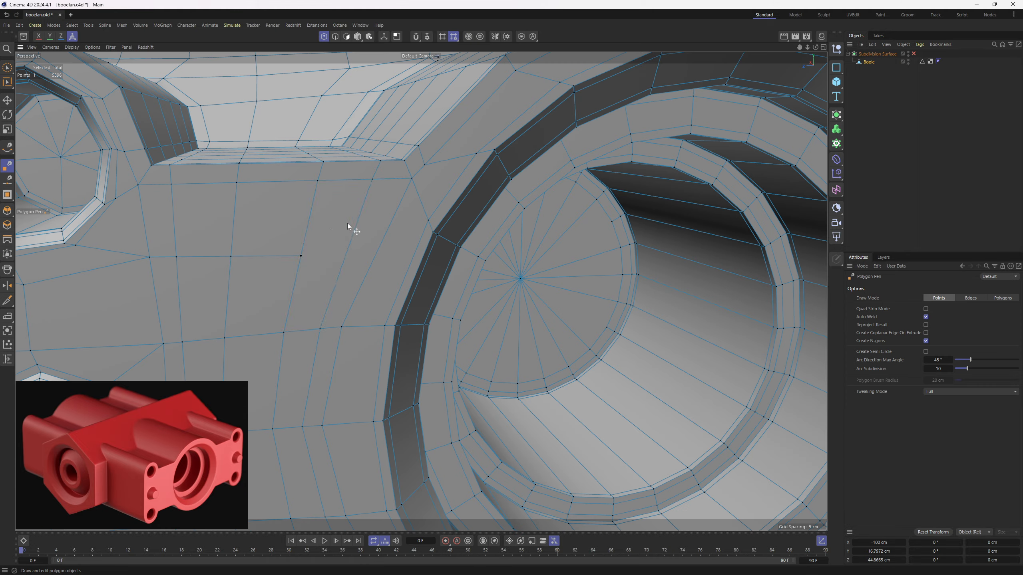
{"action": "left_click_drag", "start_coordinate": [346, 232], "coordinate": [401, 235], "text": "alt"}
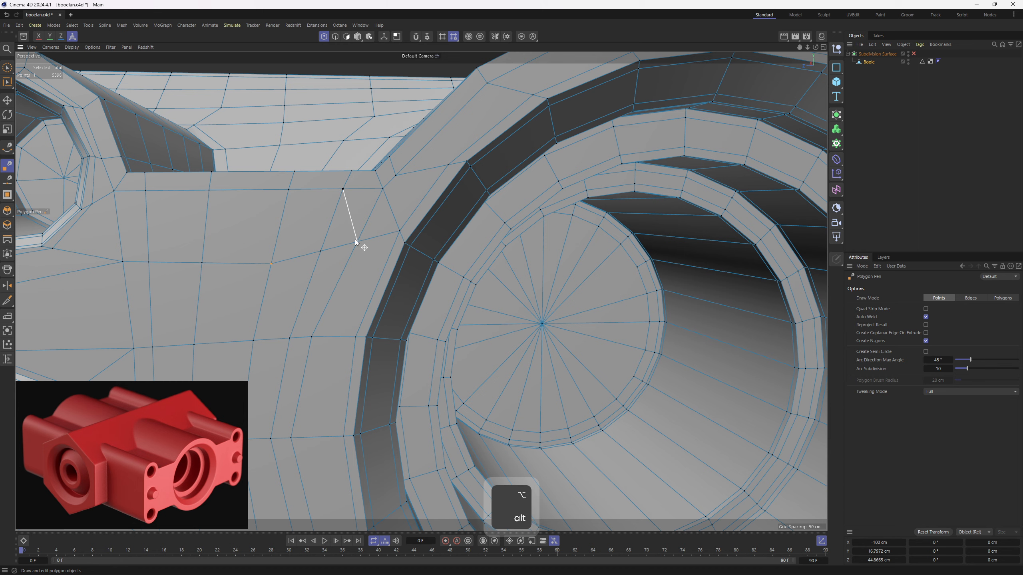
{"action": "left_click_drag", "start_coordinate": [355, 238], "coordinate": [375, 220], "text": "alt"}
- Inspect the end-face topology around the large bore in edge, polygon and point modes
{"action": "key", "text": "2"}
{"action": "key", "text": "e"}
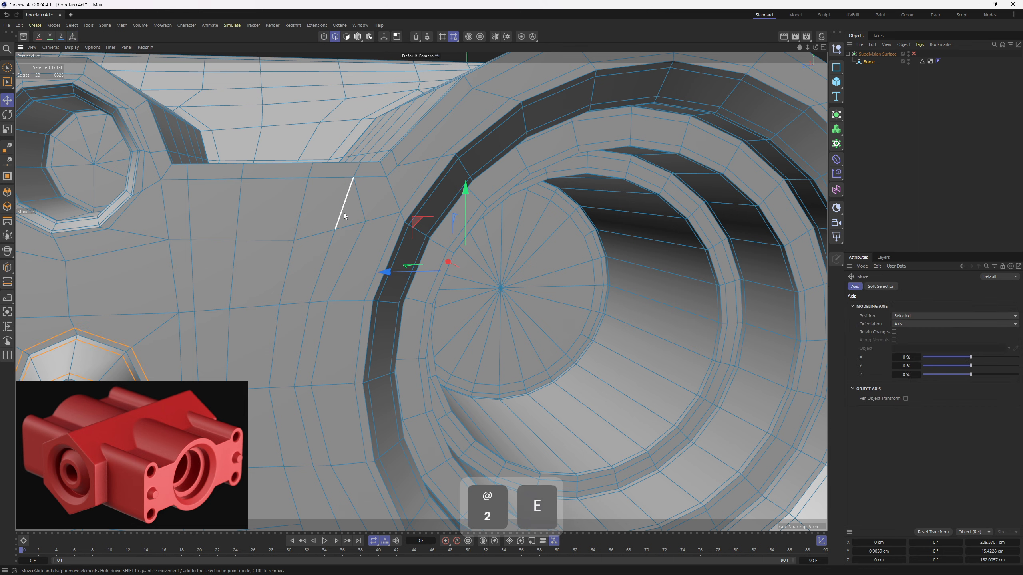
{"action": "left_click", "coordinate": [344, 211]}
{"action": "left_click", "coordinate": [306, 335], "text": "ctrl+shift"}
{"action": "key", "text": "m"}
{"action": "key", "text": "3"}
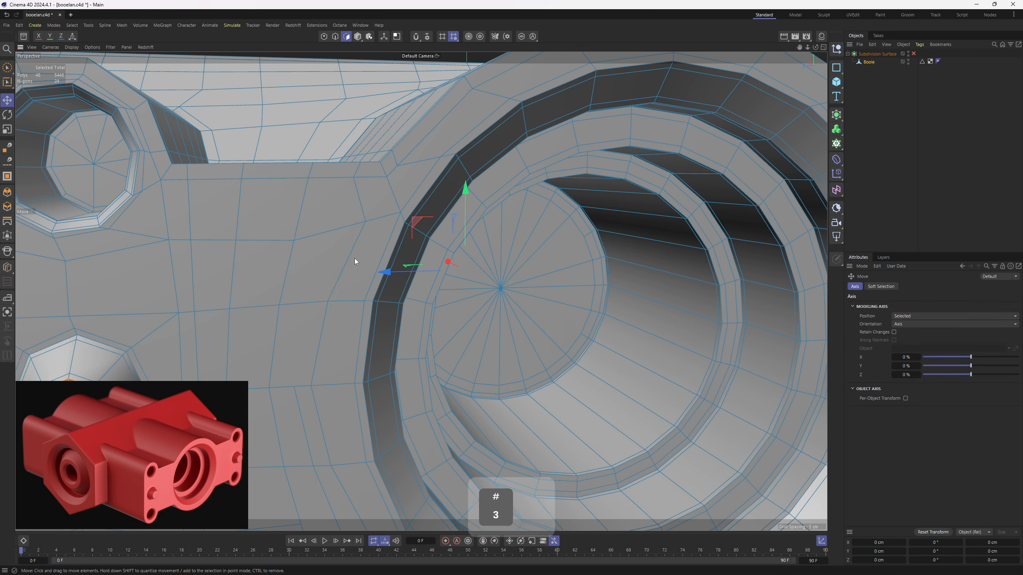
{"action": "key", "text": "e"}
{"action": "scroll", "coordinate": [364, 219], "scroll_direction": "down", "scroll_amount": 3}
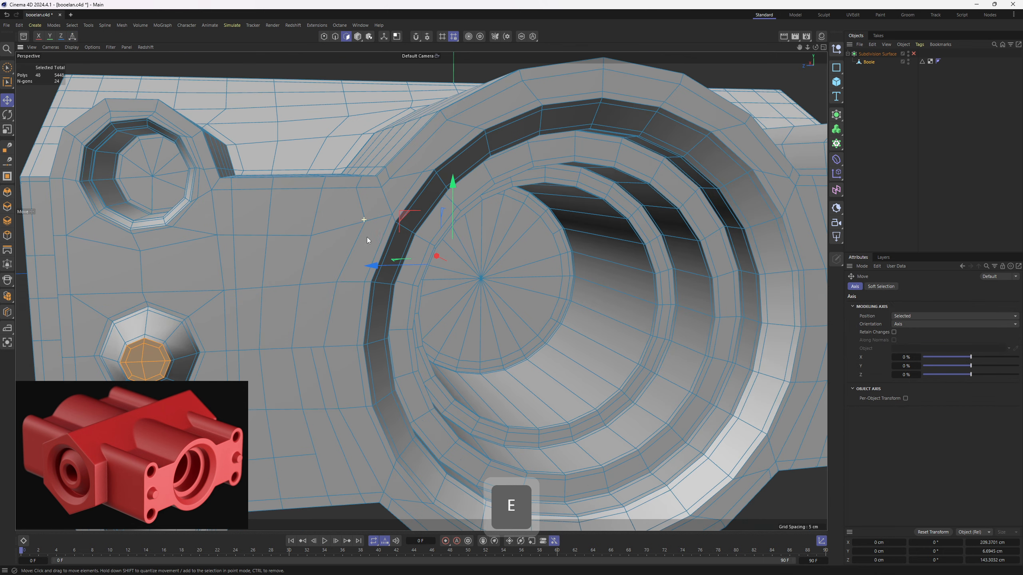
{"action": "left_click_drag", "start_coordinate": [374, 300], "coordinate": [382, 267], "text": "alt"}
{"action": "key", "text": "1"}
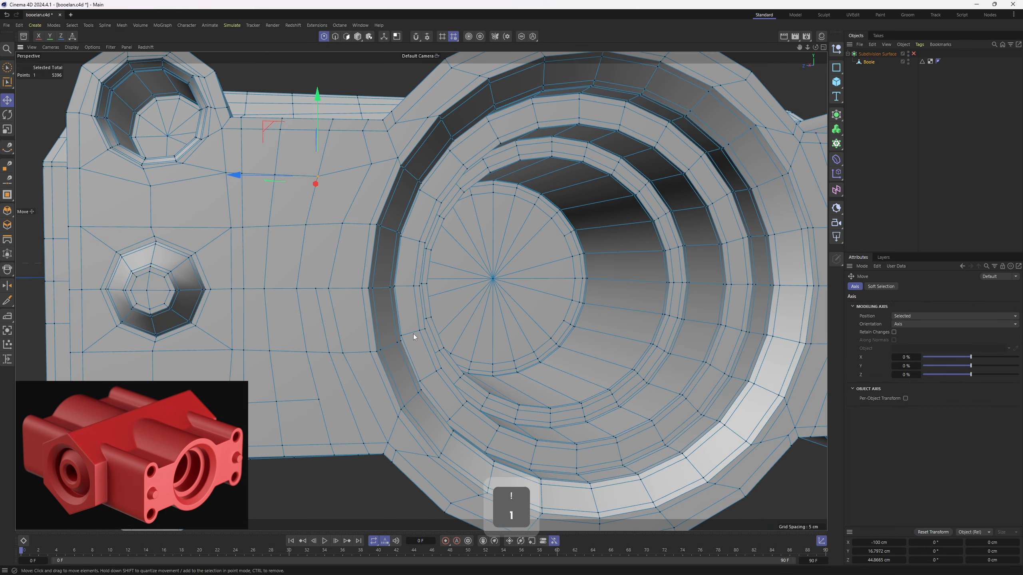
{"action": "key", "text": "m"}
{"action": "key", "text": "e"}
{"action": "left_click_drag", "start_coordinate": [368, 307], "coordinate": [536, 340], "text": "alt"}
{"action": "key", "text": "3"}
{"action": "key", "text": "e"}
{"action": "scroll", "coordinate": [387, 340], "scroll_direction": "down", "scroll_amount": 3}
{"action": "left_click_drag", "start_coordinate": [622, 310], "coordinate": [454, 297], "text": "alt"}
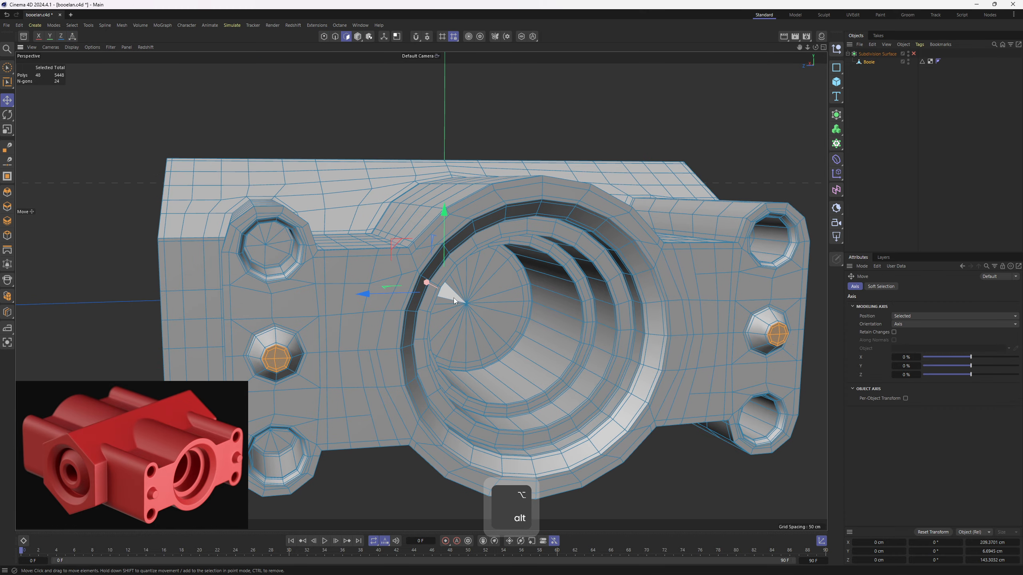
- Place the Boole mesh under a Symmetry generator mirroring only X from + to -, with Weld set to On
{"action": "key", "text": "4"}
{"action": "key", "text": "5"}
{"action": "left_click", "coordinate": [836, 114]}
{"action": "left_click", "coordinate": [920, 211], "text": "alt"}
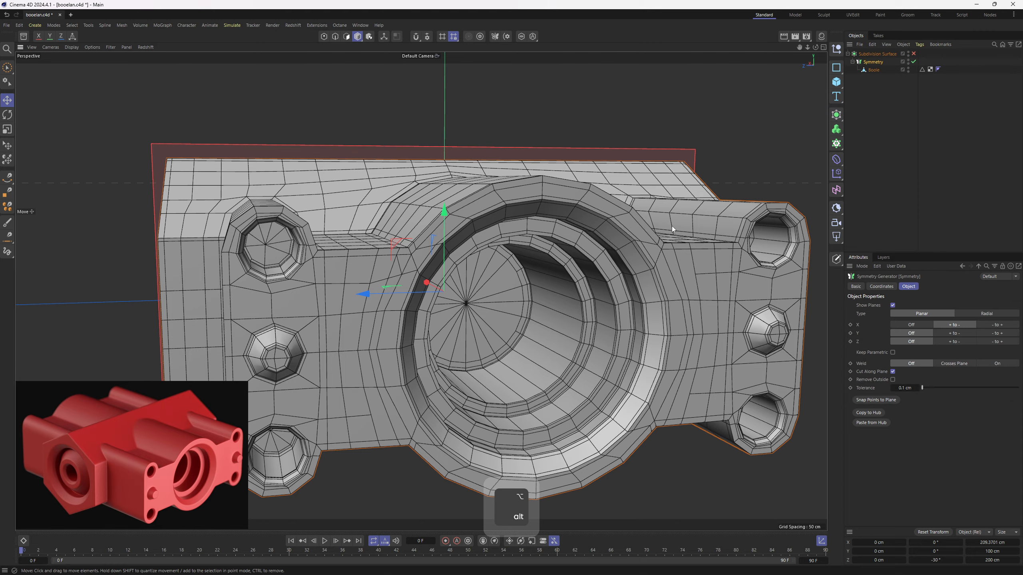
{"action": "left_click_drag", "start_coordinate": [671, 226], "coordinate": [608, 229], "text": "alt"}
{"action": "left_click", "coordinate": [998, 364]}
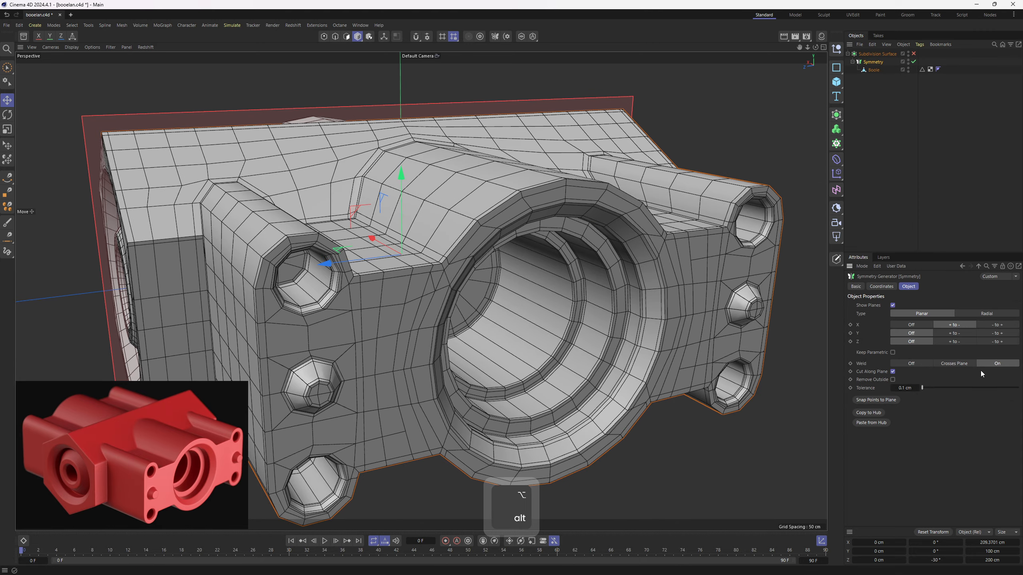
- Make the Symmetry generator editable
{"action": "scroll", "coordinate": [589, 262], "scroll_direction": "down", "scroll_amount": 2}
{"action": "left_click_drag", "start_coordinate": [589, 262], "coordinate": [544, 258], "text": "alt"}
{"action": "scroll", "coordinate": [569, 273], "scroll_direction": "up", "scroll_amount": 4}
{"action": "key", "text": "c"}
- Delete the triangle-fan floor of the large bore, close the hole with the Patch polygon type and adjust its Patch Rotation
{"action": "left_click", "coordinate": [874, 70]}
{"action": "key", "text": "Delete"}
{"action": "left_click", "coordinate": [6, 176]}
{"action": "left_click", "coordinate": [419, 286]}
{"action": "left_click", "coordinate": [925, 307]}
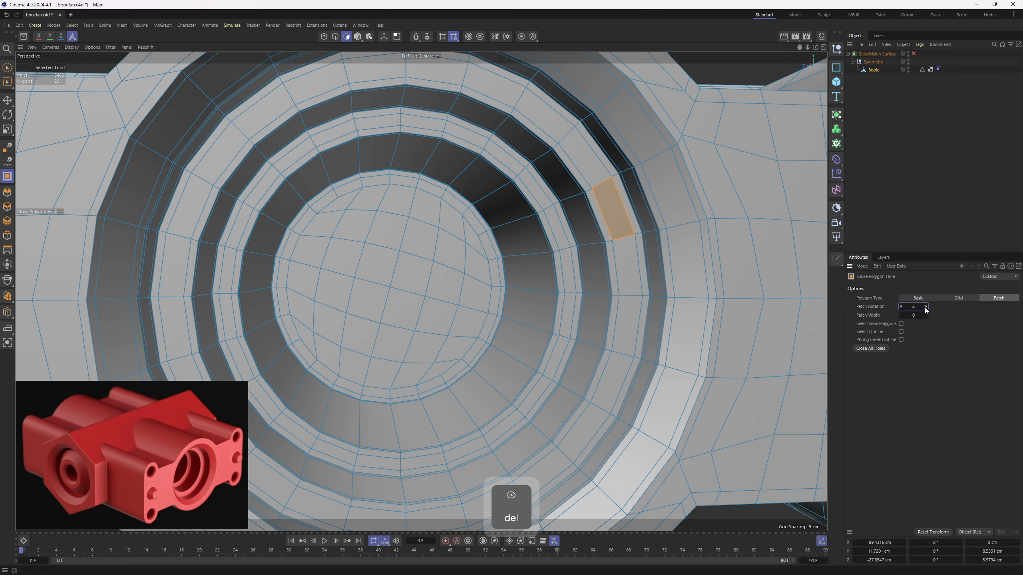
{"action": "left_click", "coordinate": [925, 307]}
{"action": "left_click", "coordinate": [901, 307]}
- Delete the triangle-fan floor polygons of the large bore on the opposite side of the housing
{"action": "scroll", "coordinate": [395, 290], "scroll_direction": "down", "scroll_amount": 5}
{"action": "left_click_drag", "start_coordinate": [395, 290], "coordinate": [636, 279], "text": "alt"}
{"action": "middle_click_drag", "start_coordinate": [326, 299], "coordinate": [470, 301], "text": "alt"}
{"action": "scroll", "coordinate": [470, 302], "scroll_direction": "up", "scroll_amount": 3}
{"action": "scroll", "coordinate": [469, 298], "scroll_direction": "up", "scroll_amount": 4}
{"action": "key", "text": "e"}
{"action": "double_click", "coordinate": [469, 298]}
{"action": "key", "text": "Delete"}
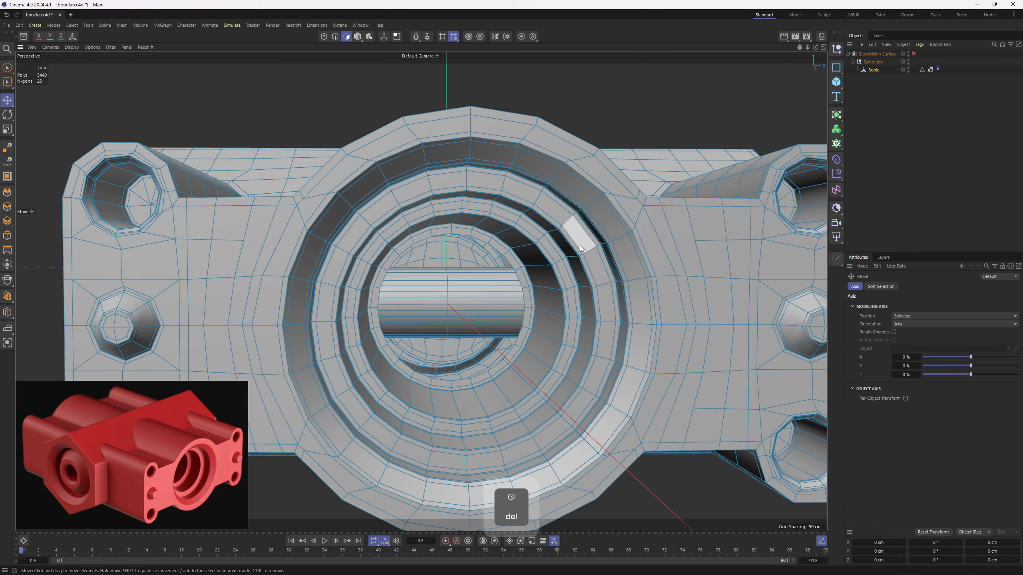
- Close the opposite bore's open floor with Close Polygon Hole, using the Patch type and Patch Rotation 1
{"action": "right_click", "coordinate": [576, 234]}
{"action": "left_click", "coordinate": [600, 194]}
{"action": "left_click", "coordinate": [523, 282]}
{"action": "left_click", "coordinate": [925, 307]}
- Cut two evenly spaced edge loops around the conical ring of the side bore with Loop/Path Cut
{"action": "scroll", "coordinate": [451, 302], "scroll_direction": "down", "scroll_amount": 4}
{"action": "left_click_drag", "start_coordinate": [451, 302], "coordinate": [576, 318], "text": "alt"}
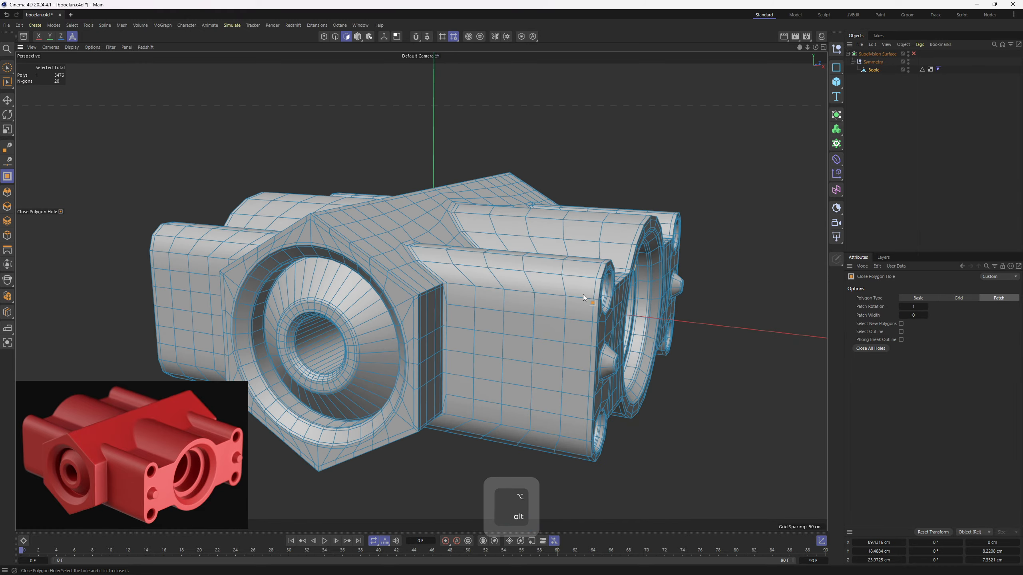
{"action": "key", "text": "q"}
{"action": "key", "text": "q"}
{"action": "scroll", "coordinate": [340, 320], "scroll_direction": "up", "scroll_amount": 4}
{"action": "key", "text": "k"}
{"action": "key", "text": "l"}
{"action": "left_click", "coordinate": [410, 291], "text": "shift"}
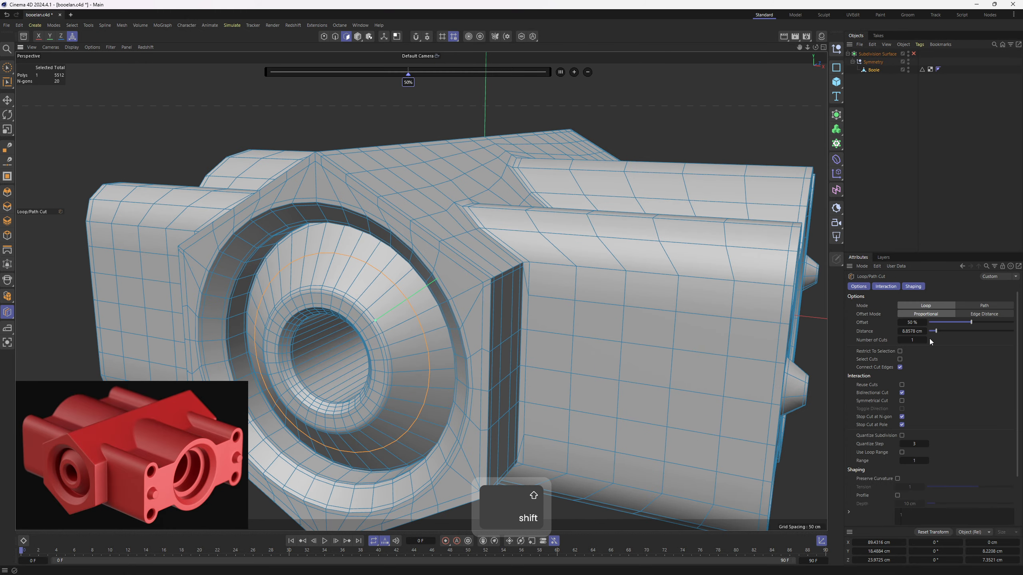
{"action": "left_click", "coordinate": [928, 339]}
- Add two evenly spaced edge loops to the matching conical ring on the opposite side face
{"action": "middle_click_drag", "start_coordinate": [491, 321], "coordinate": [390, 324], "text": "alt"}
{"action": "left_click_drag", "start_coordinate": [390, 324], "coordinate": [470, 328], "text": "alt"}
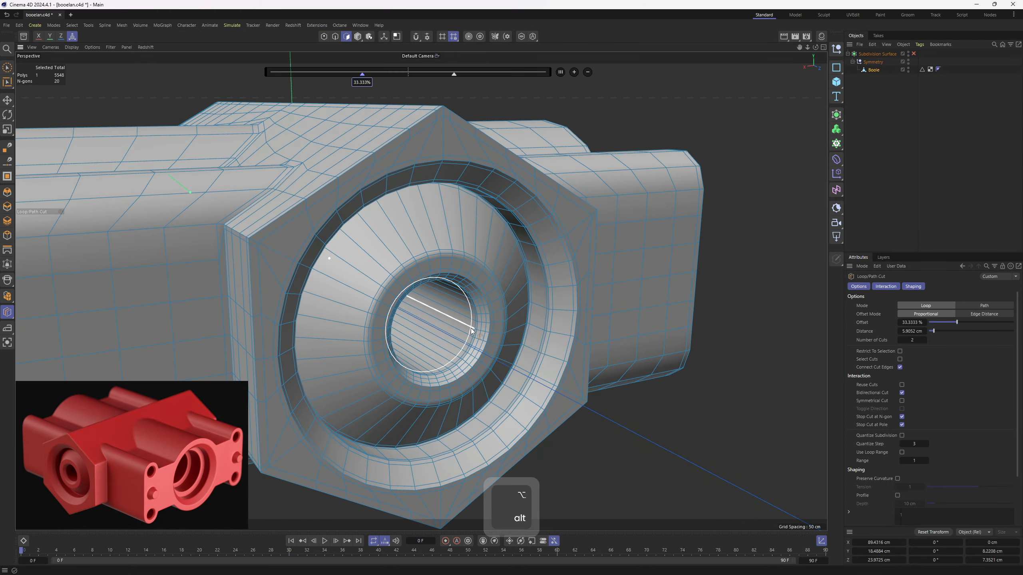
{"action": "left_click", "coordinate": [439, 238], "text": "shift"}
{"action": "left_click", "coordinate": [925, 340]}
{"action": "key", "text": "e"}
{"action": "scroll", "coordinate": [468, 241], "scroll_direction": "down", "scroll_amount": 2}
{"action": "scroll", "coordinate": [468, 242], "scroll_direction": "up", "scroll_amount": 1}
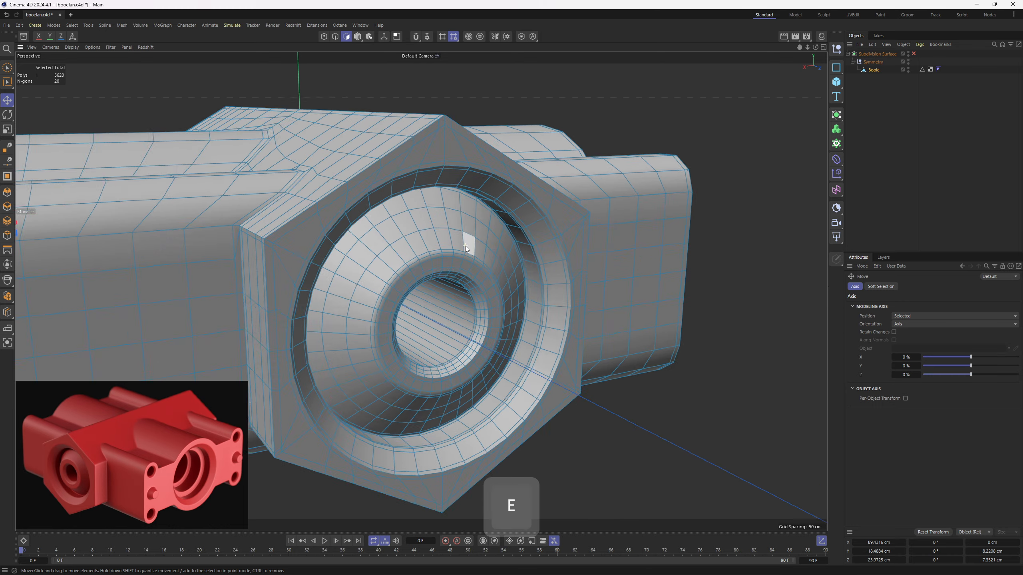
- Create a new classic material in the Material Manager and assign it to the Boole mesh
{"action": "scroll", "coordinate": [468, 242], "scroll_direction": "down", "scroll_amount": 5}
{"action": "left_click_drag", "start_coordinate": [439, 262], "coordinate": [455, 322], "text": "alt"}
{"action": "key", "text": "4"}
{"action": "key", "text": "e"}
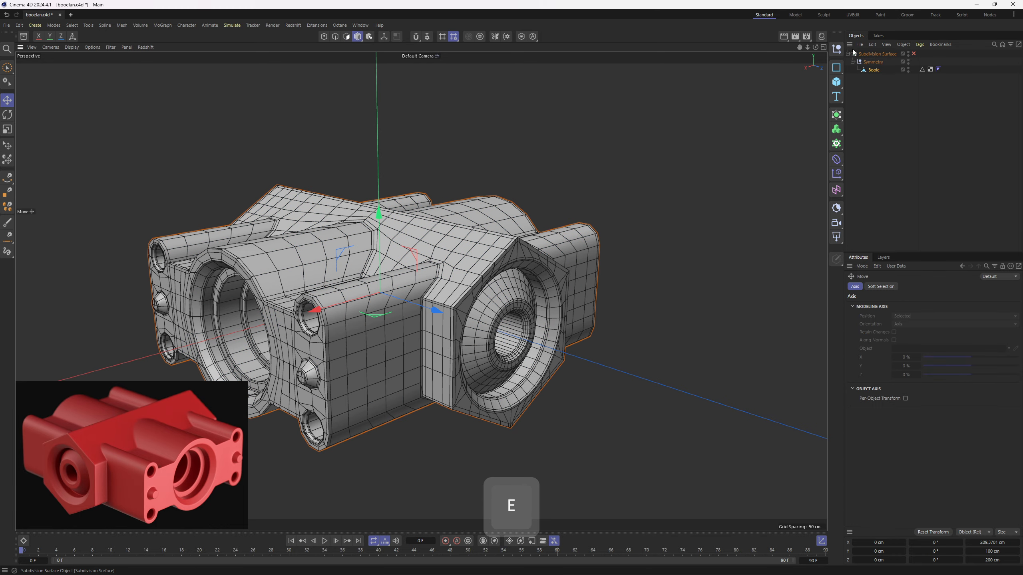
{"action": "left_click", "coordinate": [821, 37]}
{"action": "left_click_drag", "start_coordinate": [443, 197], "coordinate": [487, 246], "text": "alt"}
{"action": "key", "text": "4"}
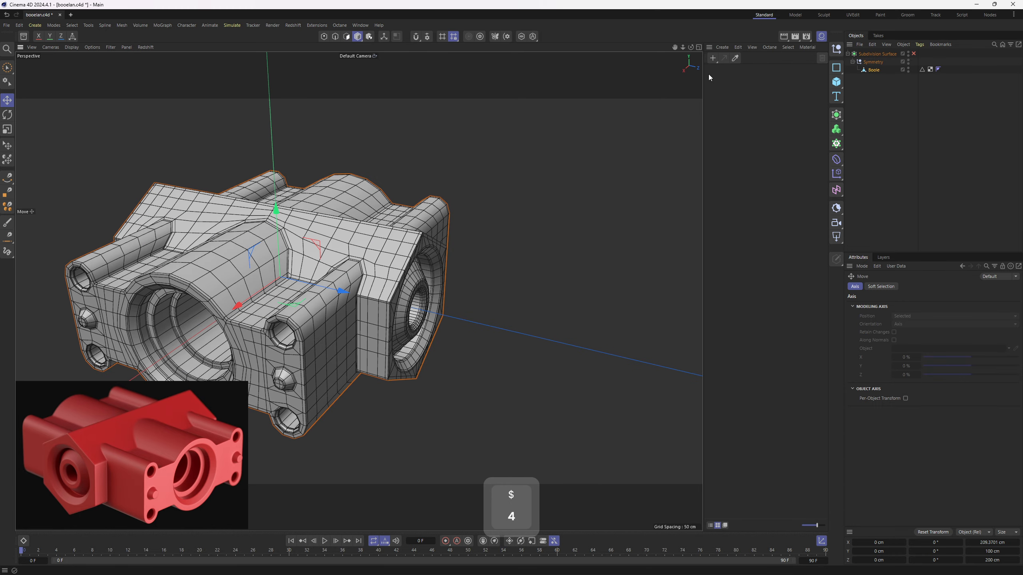
{"action": "left_click", "coordinate": [722, 48]}
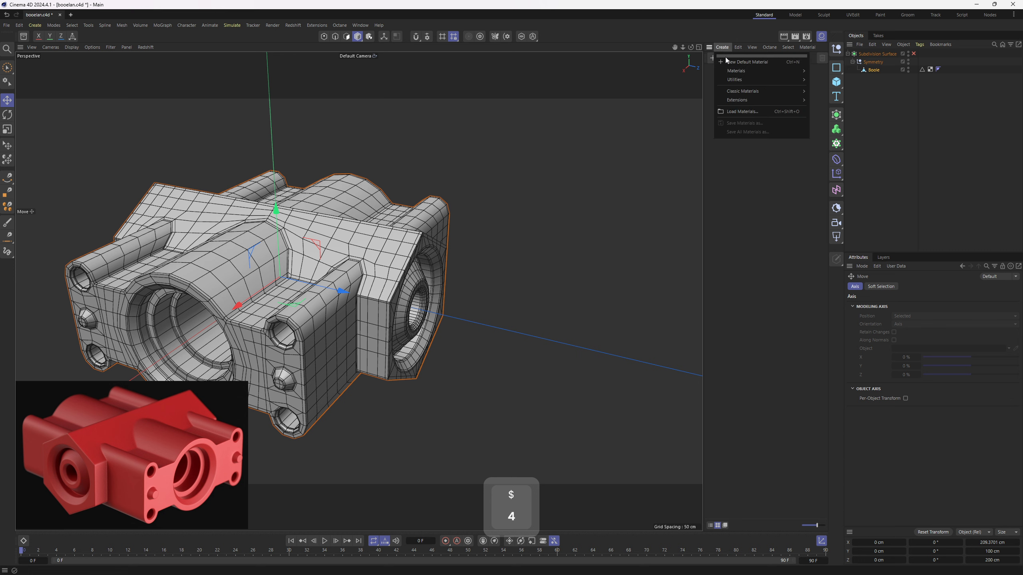
{"action": "mouse_move", "coordinate": [768, 91]}
{"action": "left_click", "coordinate": [829, 95]}
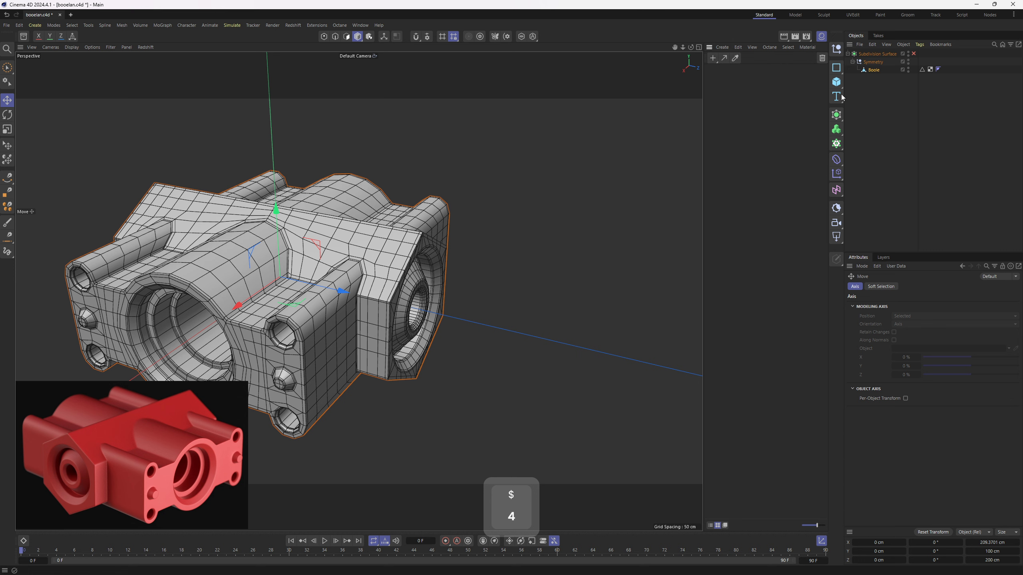
{"action": "left_click_drag", "start_coordinate": [878, 71], "coordinate": [879, 70]}
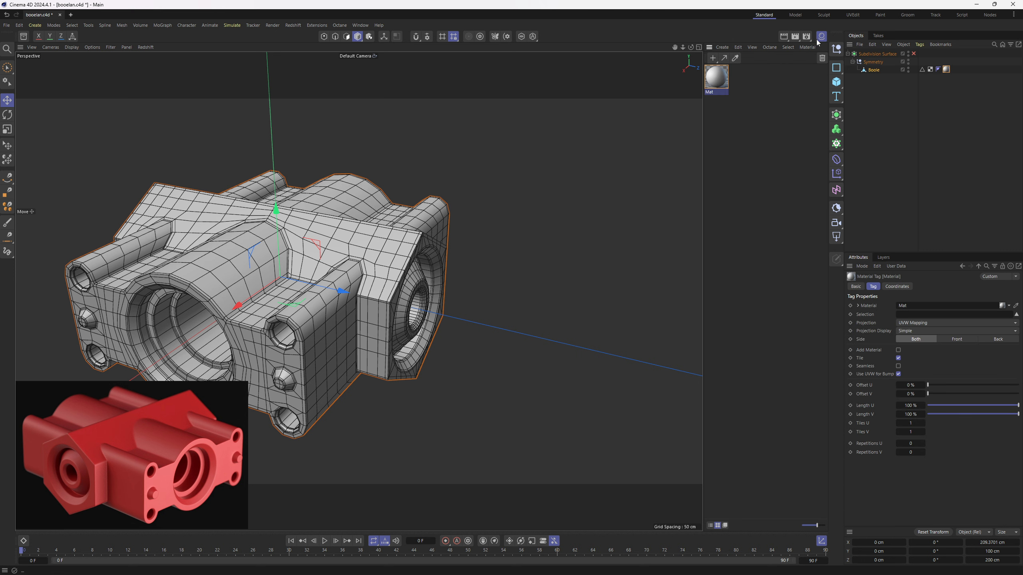
- Darken the new material by setting its color value V to 20%
{"action": "left_click", "coordinate": [717, 78]}
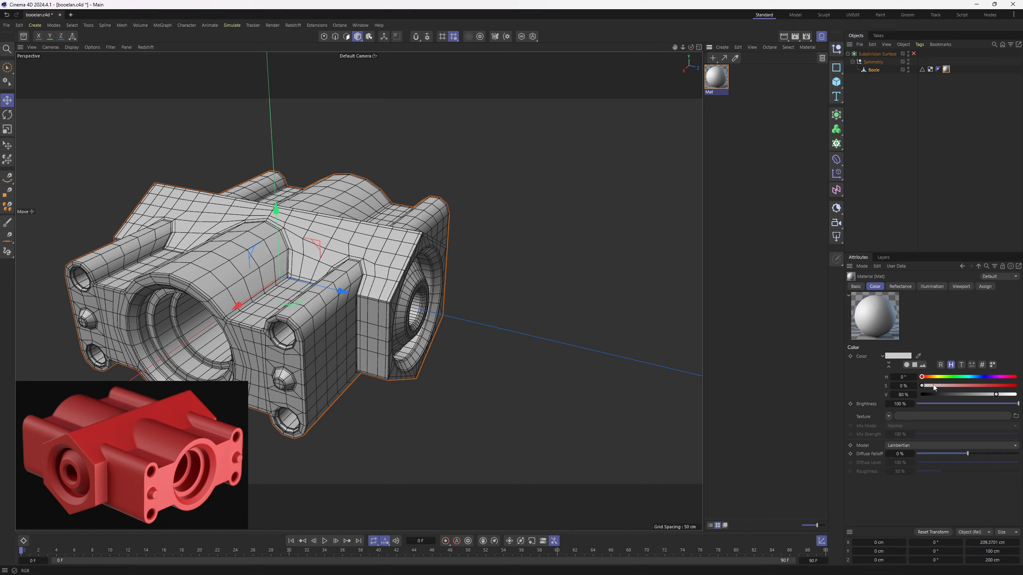
{"action": "left_click", "coordinate": [903, 395]}
{"action": "type", "text": "20"}
{"action": "key", "text": "Return"}
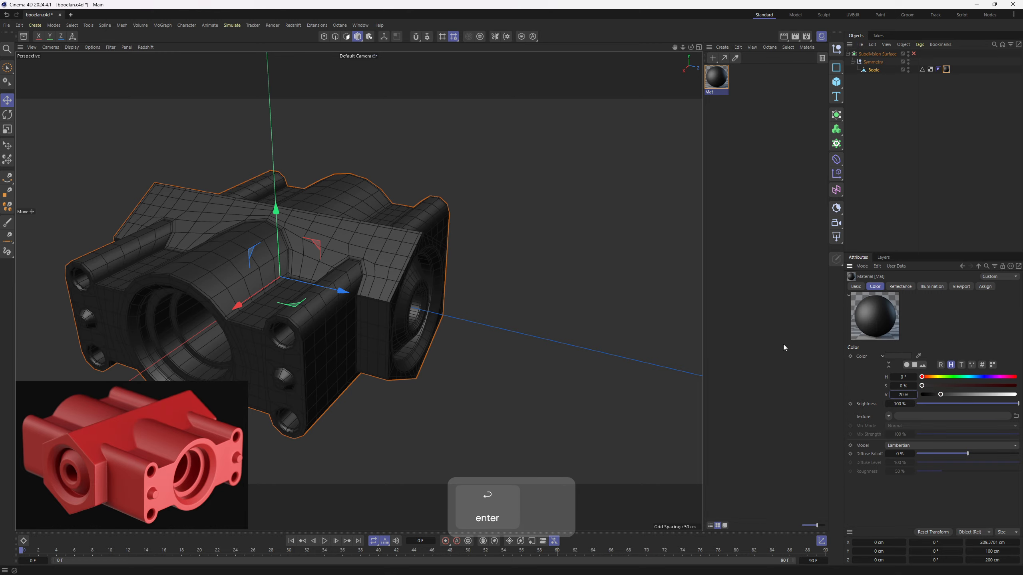
- Enable the Subdivision Surface and hide the Material Manager
{"action": "left_click", "coordinate": [914, 53]}
{"action": "left_click", "coordinate": [943, 124]}
{"action": "left_click", "coordinate": [821, 37]}
- Turn off viewport texture display and inspect the smoothed housing's wireframe
{"action": "key", "text": "n"}
{"action": "key", "text": "q"}
{"action": "right_click_drag", "start_coordinate": [533, 230], "coordinate": [441, 260], "text": "alt"}
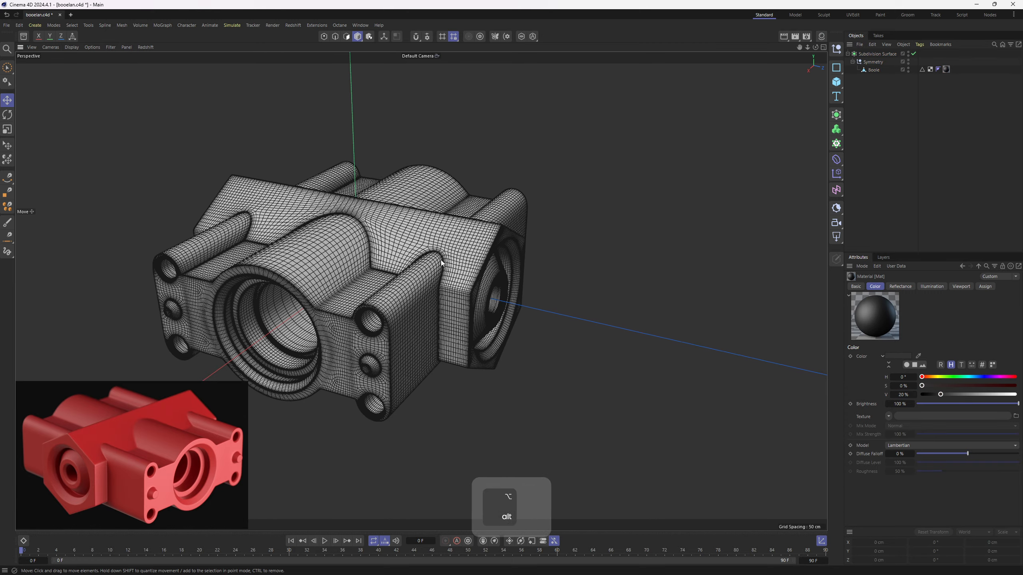
{"action": "left_click_drag", "start_coordinate": [441, 259], "coordinate": [553, 246], "text": "alt"}
- Turn texture display back on, switch to Gouraud shading without lines and review the housing from several sides
{"action": "key", "text": "n"}
{"action": "key", "text": "q"}
{"action": "key", "text": "n"}
{"action": "key", "text": "a"}
{"action": "middle_click_drag", "start_coordinate": [462, 238], "coordinate": [578, 235], "text": "alt"}
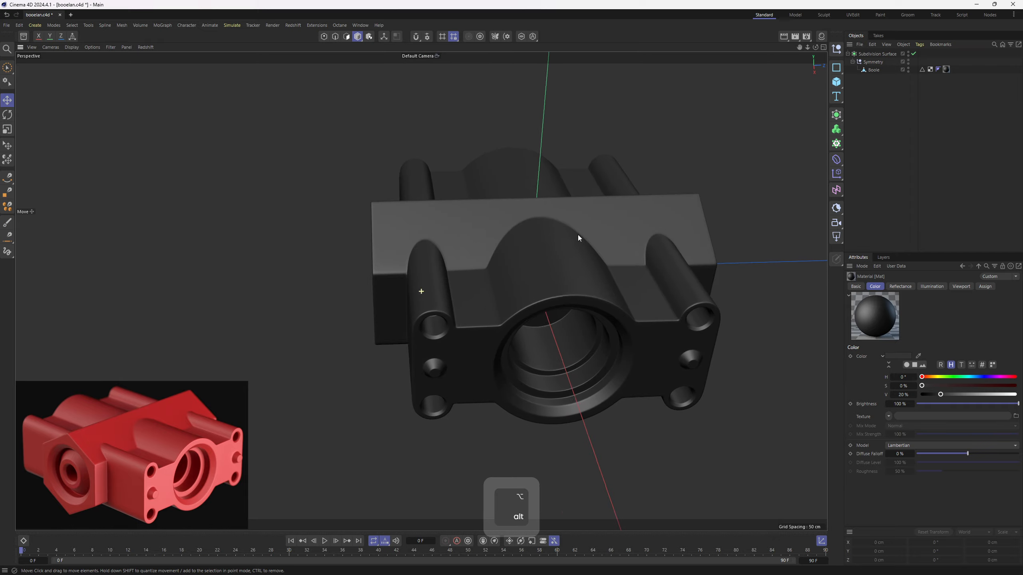
{"action": "left_click_drag", "start_coordinate": [578, 236], "coordinate": [475, 312], "text": "alt"}
{"action": "scroll", "coordinate": [547, 246], "scroll_direction": "up", "scroll_amount": 5}
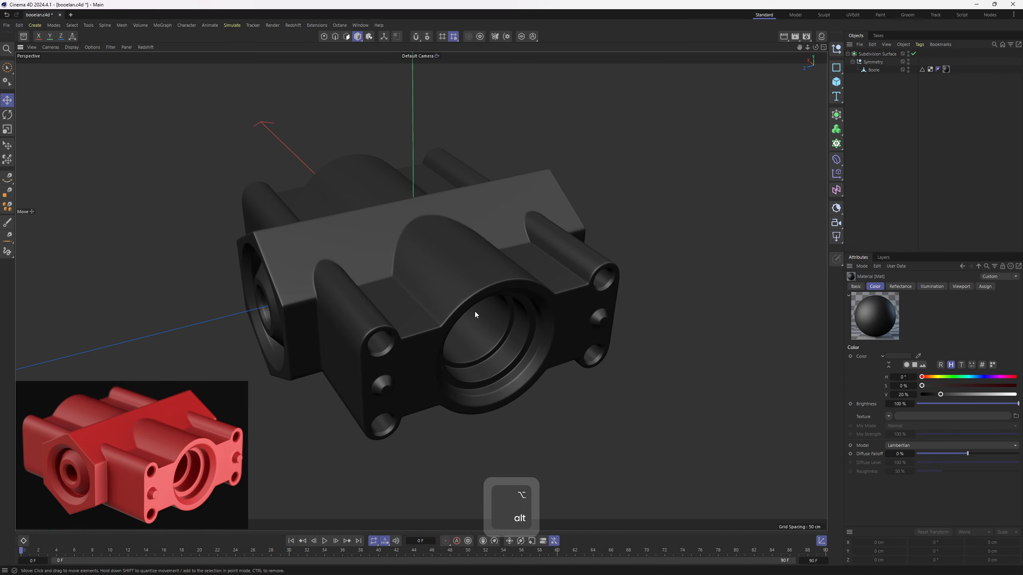